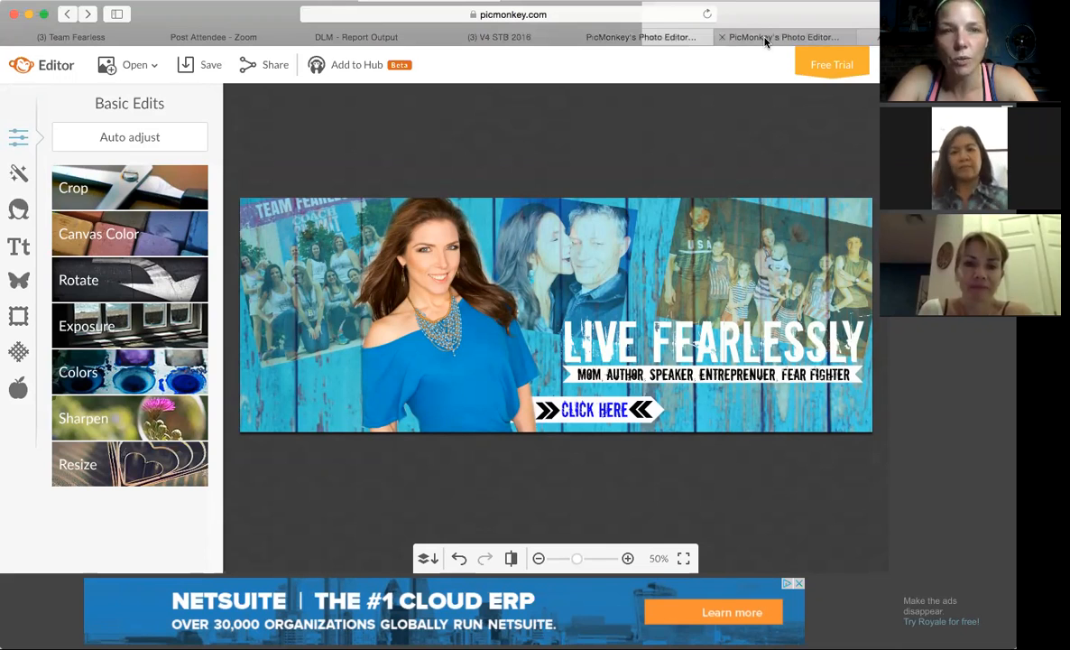
# Start a new blank design in the second PicMonkey tab using the Facebook cover canvas.
pyautogui.click(765, 41)
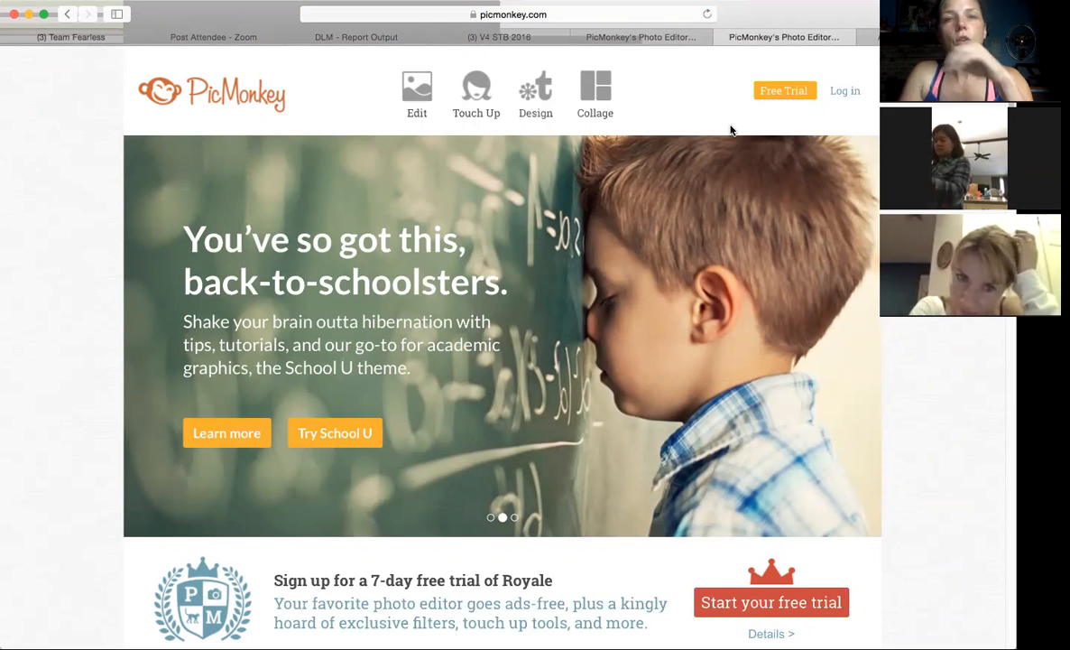
pyautogui.moveTo(508, 98)
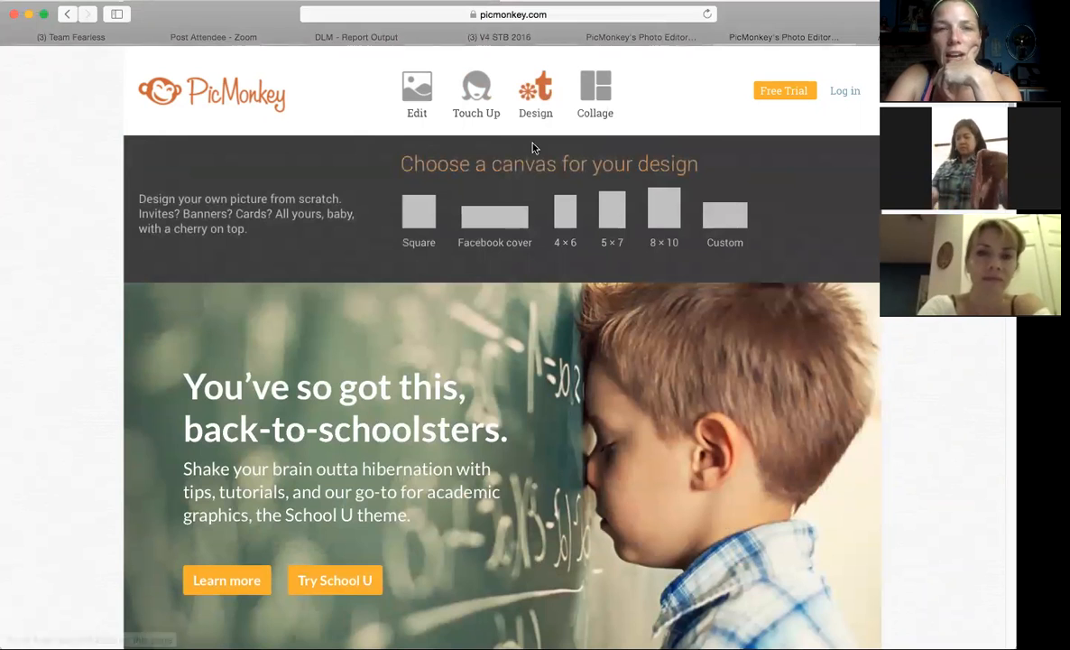
pyautogui.click(509, 219)
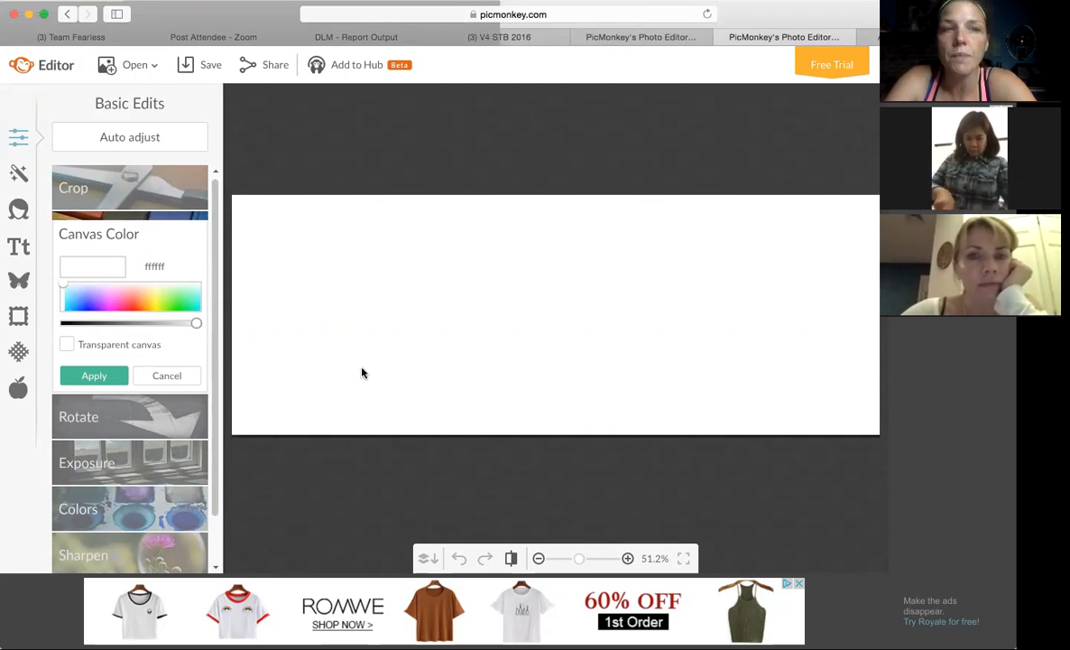
# Preview several of the built-in Burst and Light Trails textures on the blank cover canvas.
pyautogui.click(17, 354)
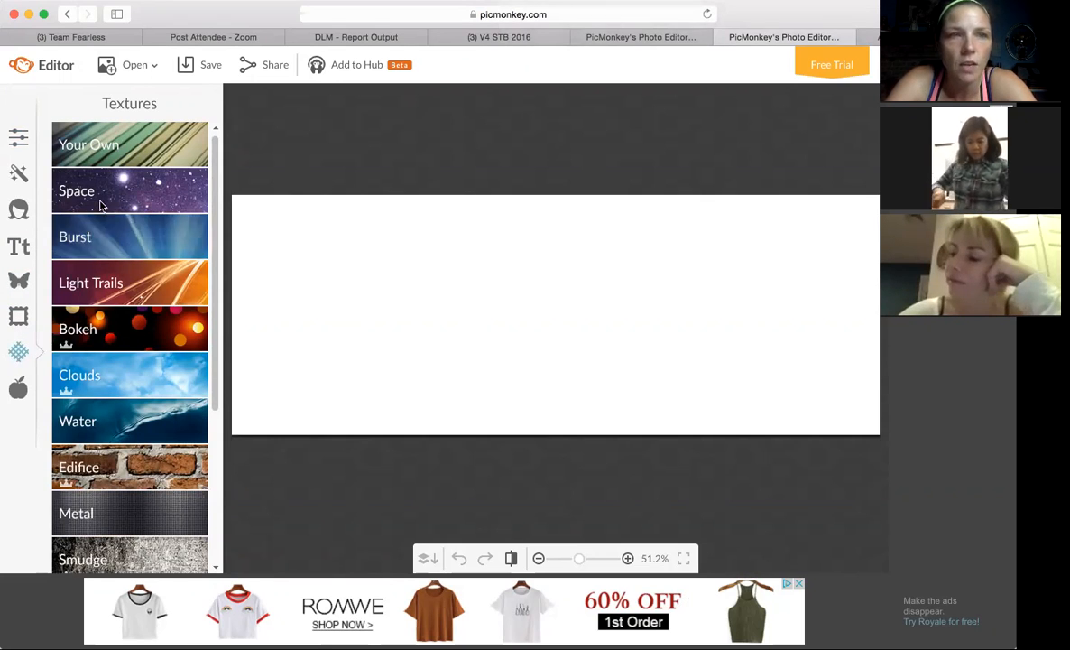
pyautogui.click(118, 244)
pyautogui.click(131, 271)
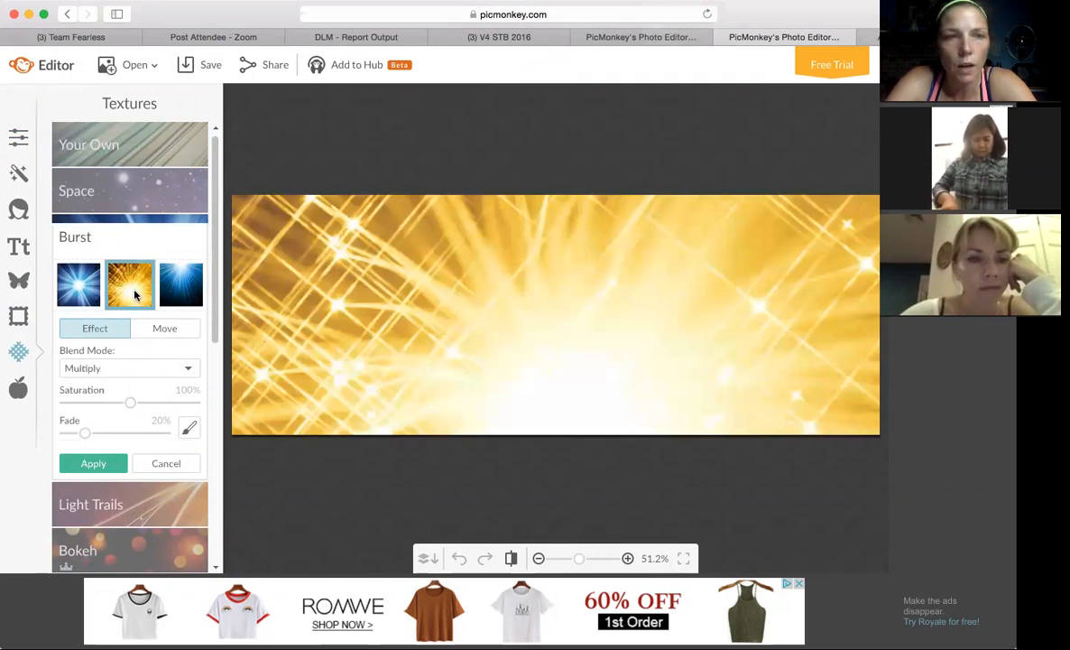
pyautogui.click(167, 273)
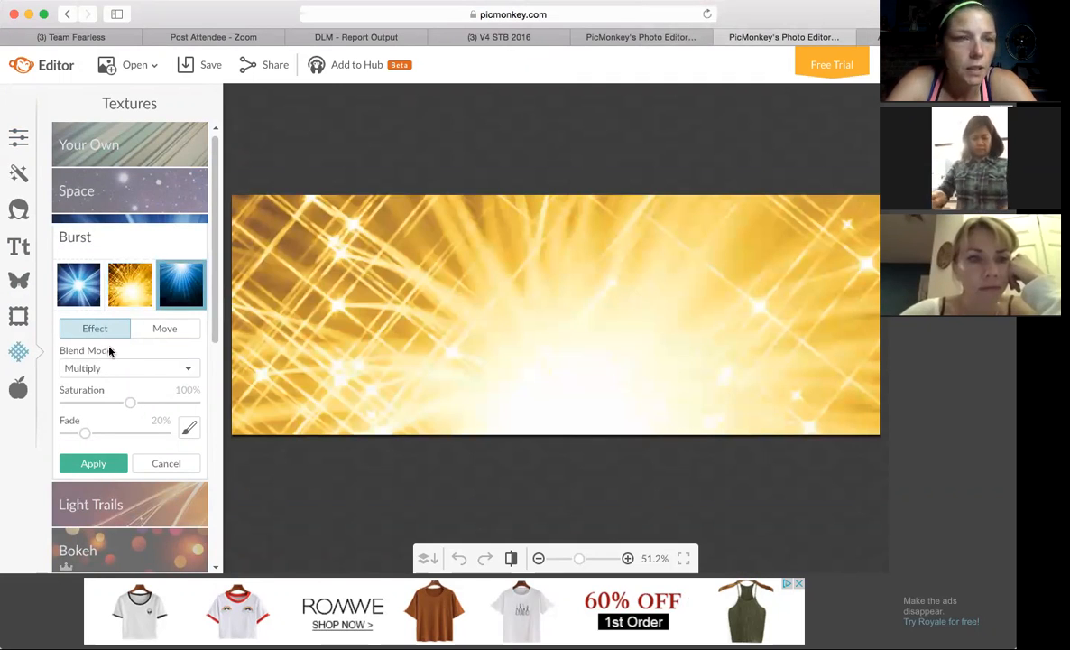
pyautogui.click(126, 501)
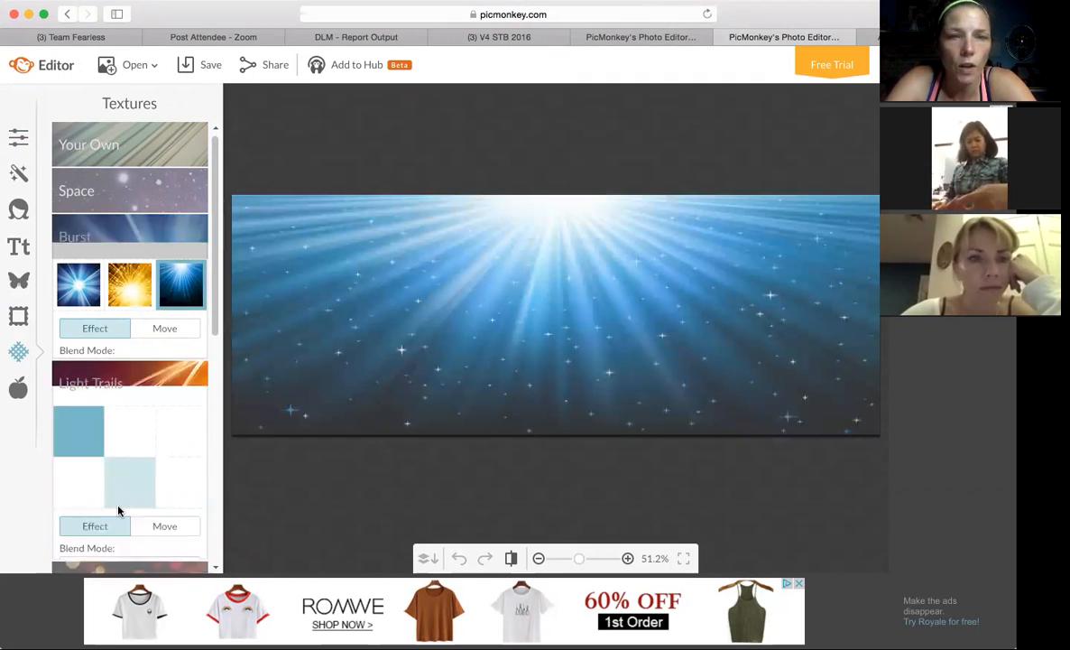
pyautogui.click(182, 376)
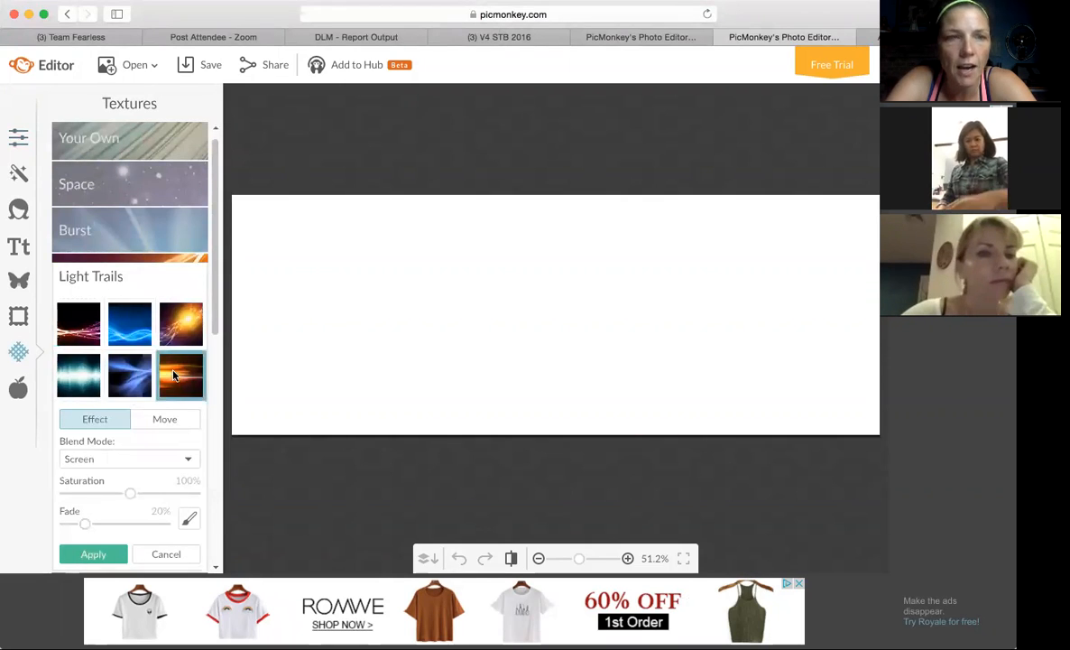
pyautogui.click(73, 330)
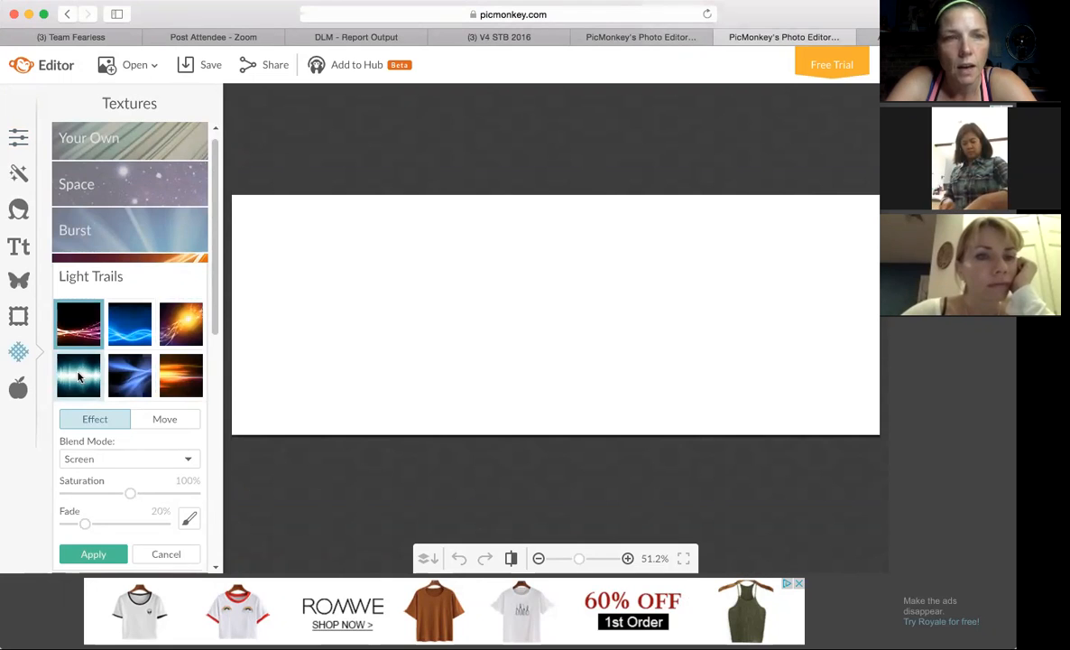
pyautogui.click(78, 377)
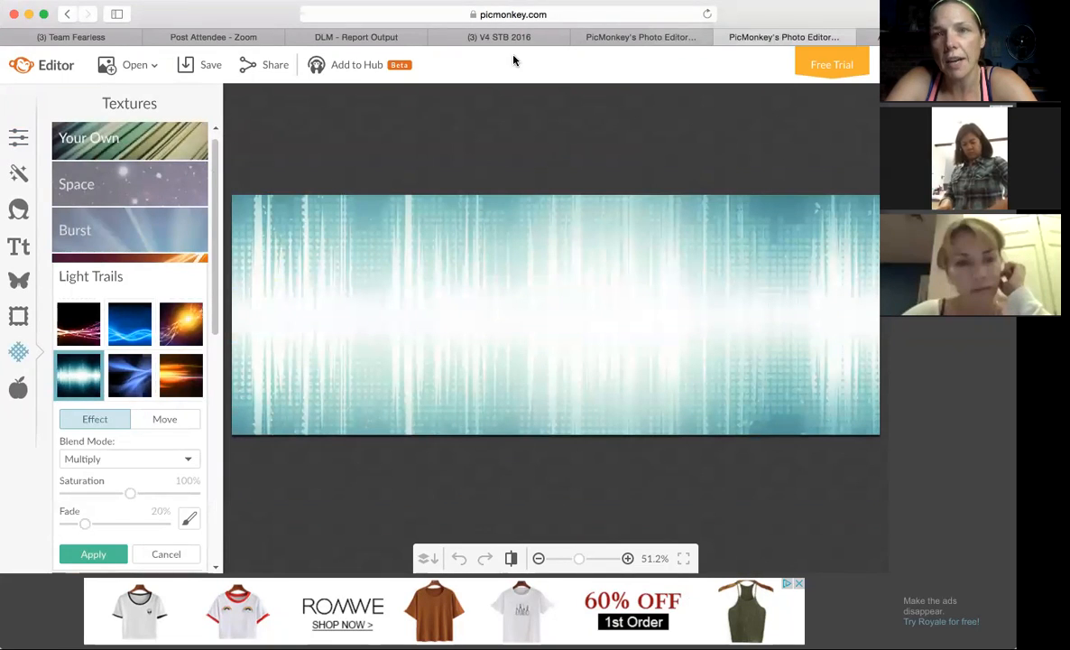
# Switch to the Amazon browser tab and search Google for "wood backgrounds" there.
pyautogui.click(876, 38)
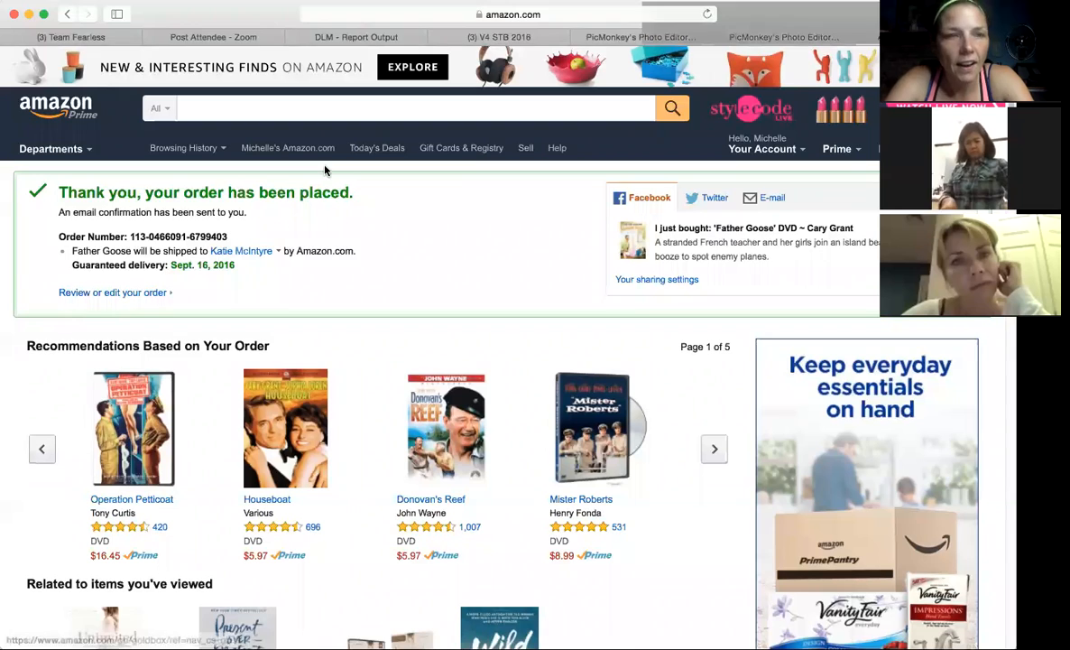
pyautogui.click(436, 14)
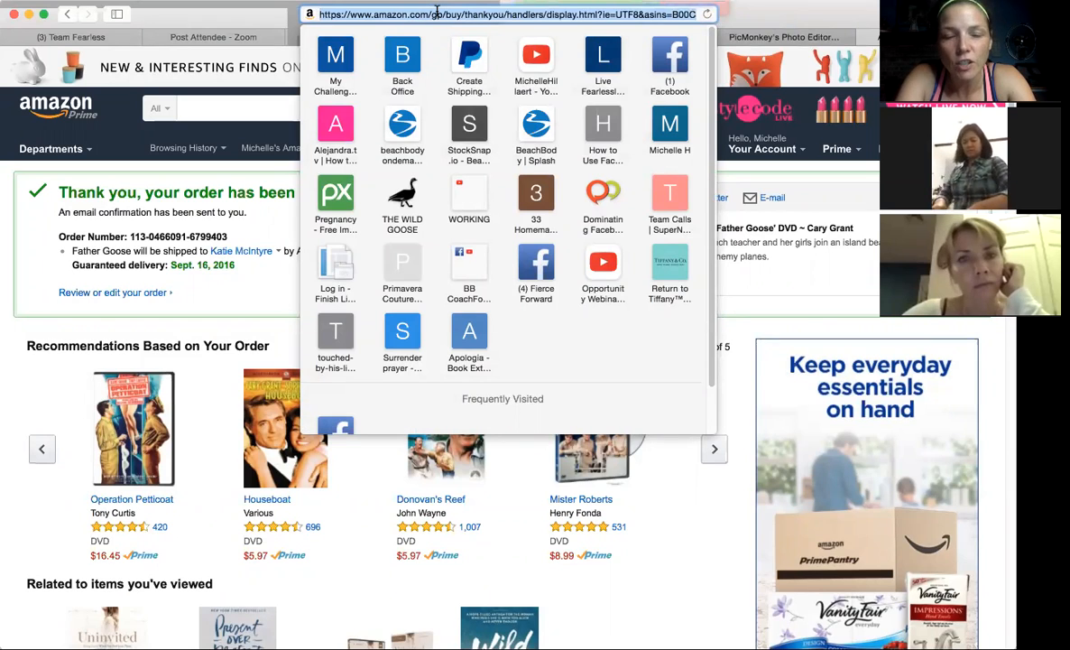
pyautogui.press('BackSpace')
pyautogui.write('woo')
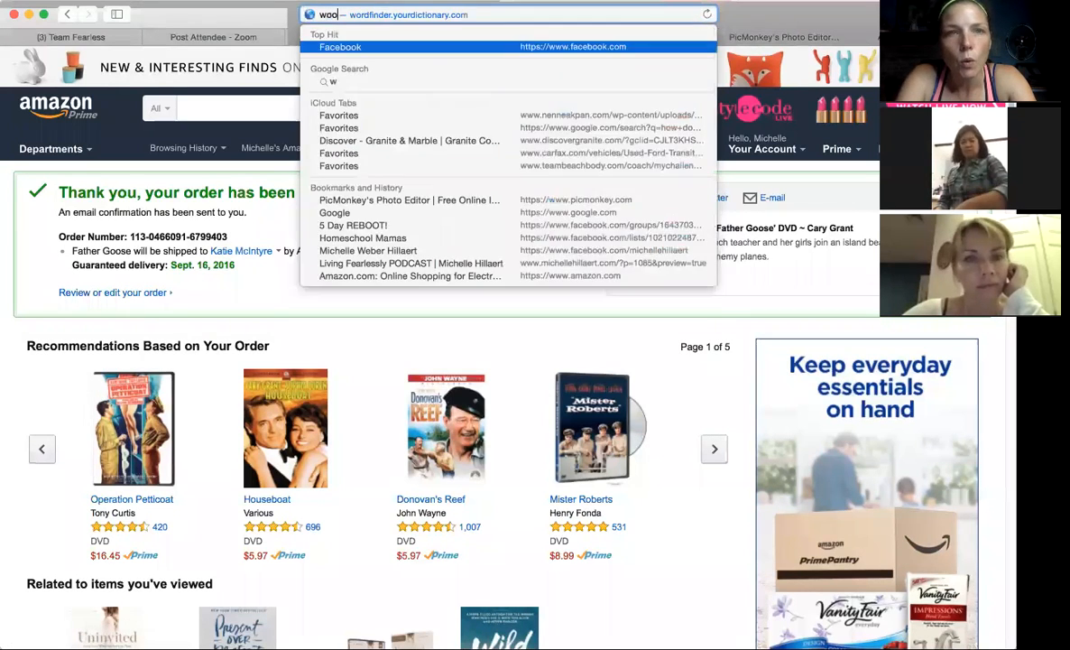
pyautogui.write('d backgrounds')
pyautogui.press('Return')
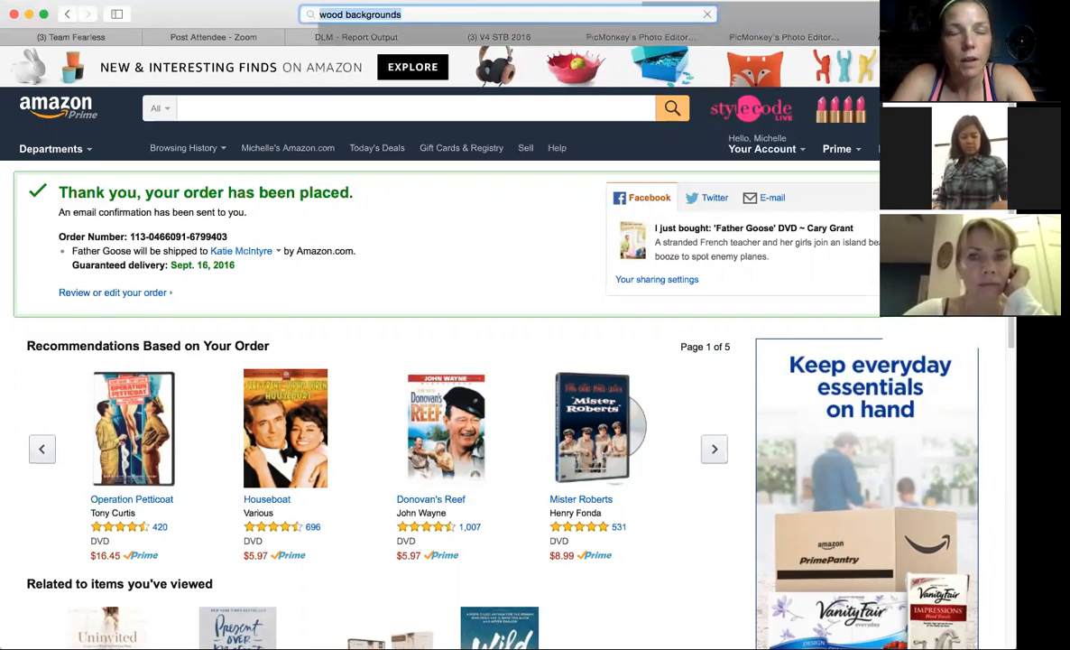
# Refine the web search to "turquoise wood backgrounds" and show the image results.
pyautogui.click(319, 15)
pyautogui.write('tur')
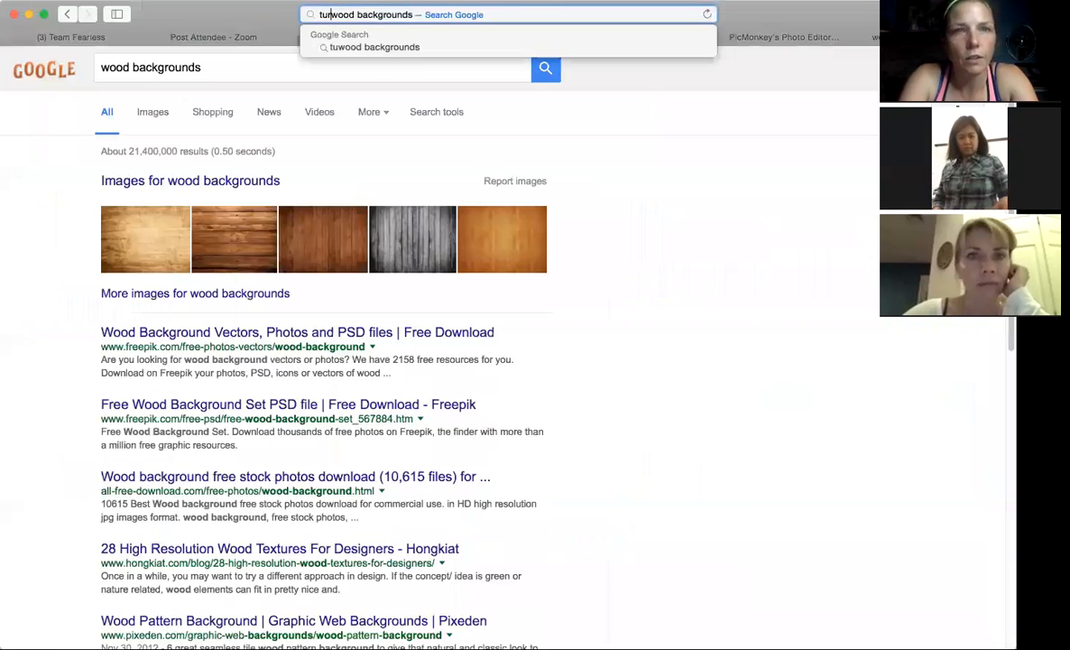
pyautogui.write('quoise')
pyautogui.press('Return')
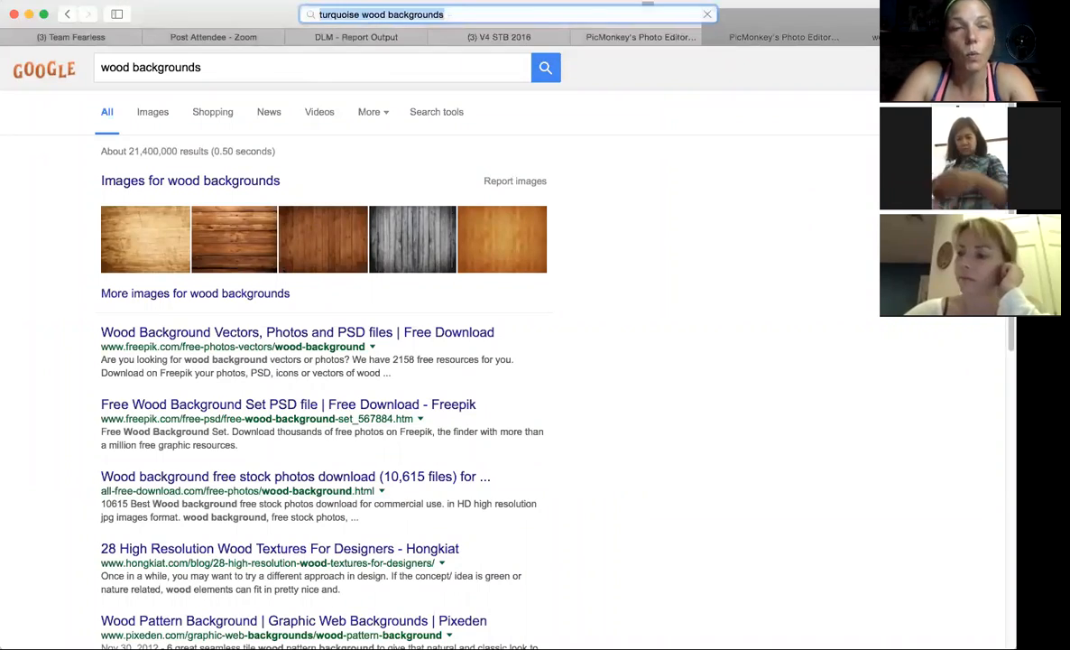
pyautogui.click(153, 112)
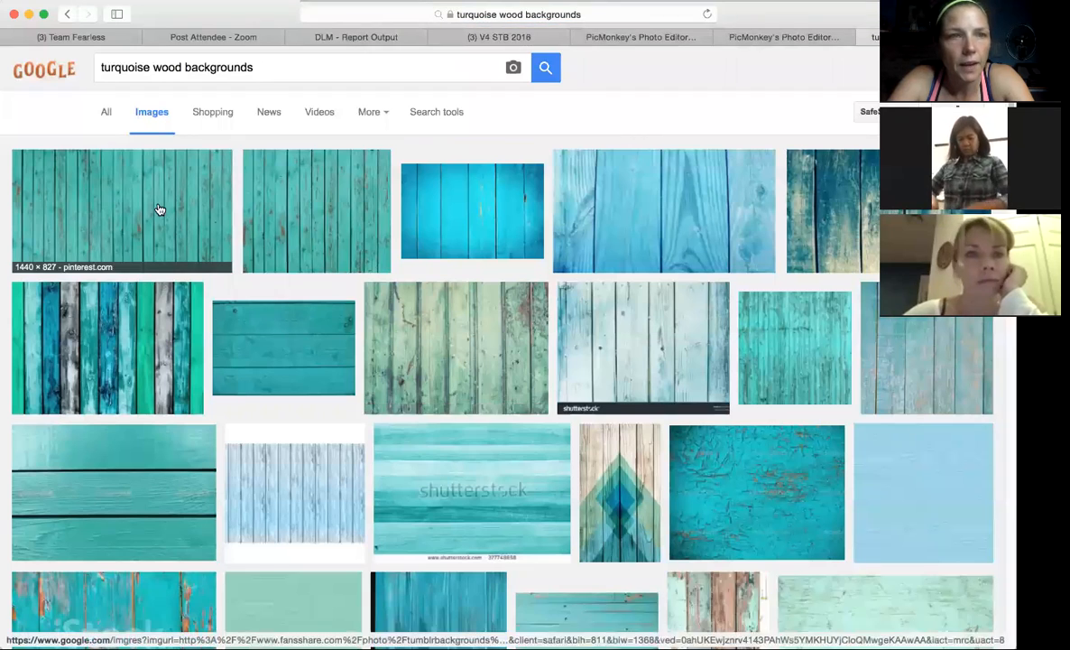
# Enlarge the first turquoise wood plank image and bring up its options for saving the image.
pyautogui.click(158, 210)
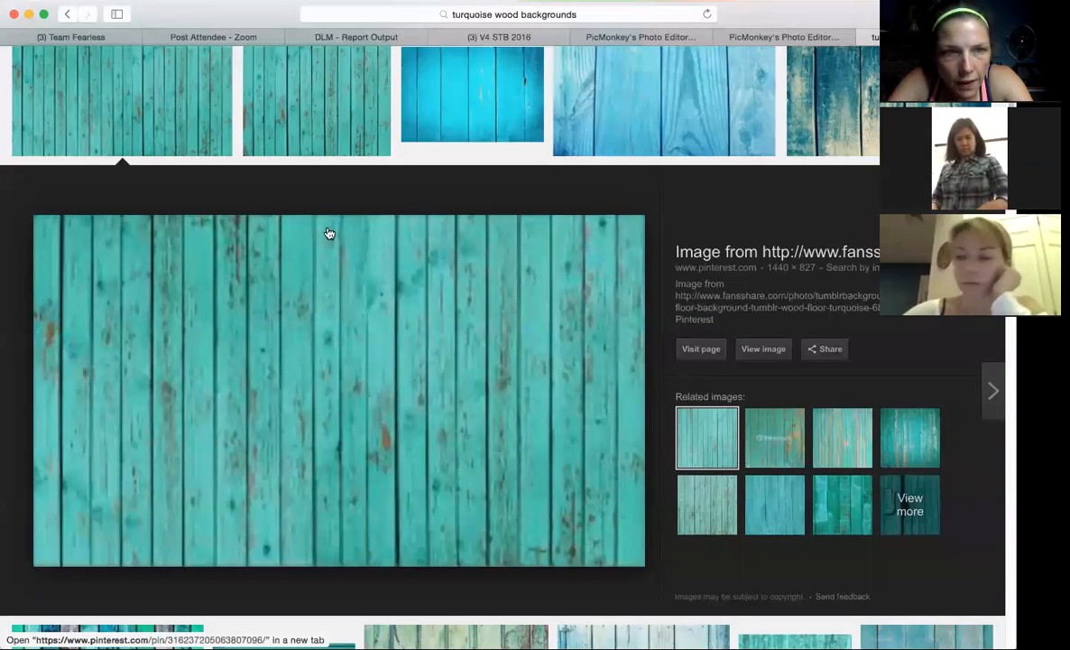
pyautogui.rightClick(256, 323)
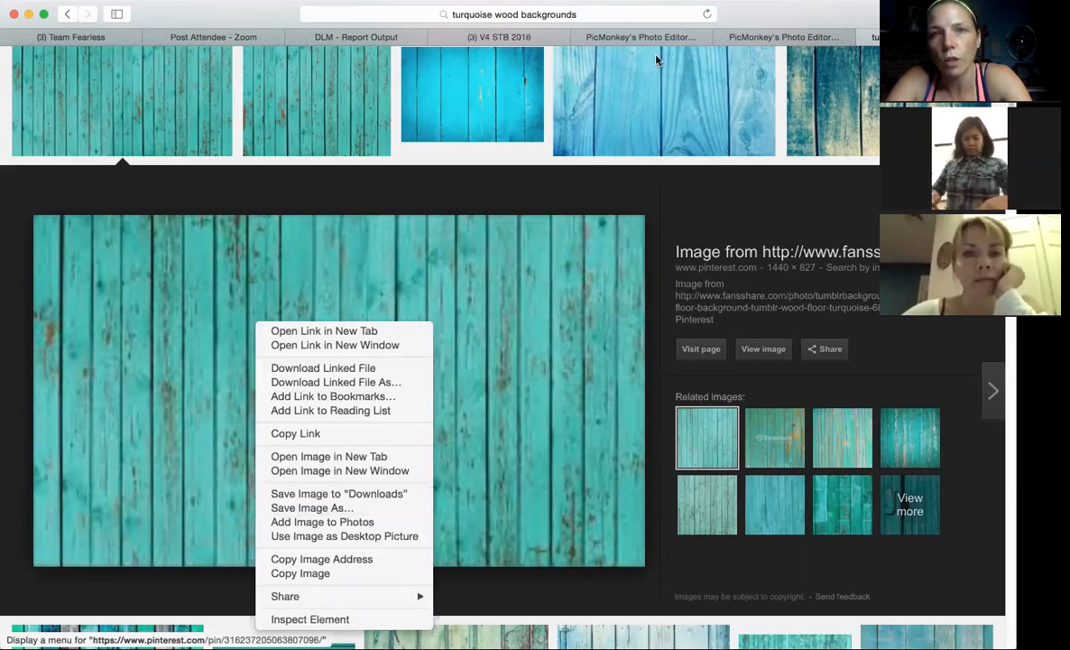
pyautogui.click(766, 34)
# Return to the blank PicMonkey cover and apply a turquoise wood image file as its own texture, with saturation at 114%.
pyautogui.click(766, 36)
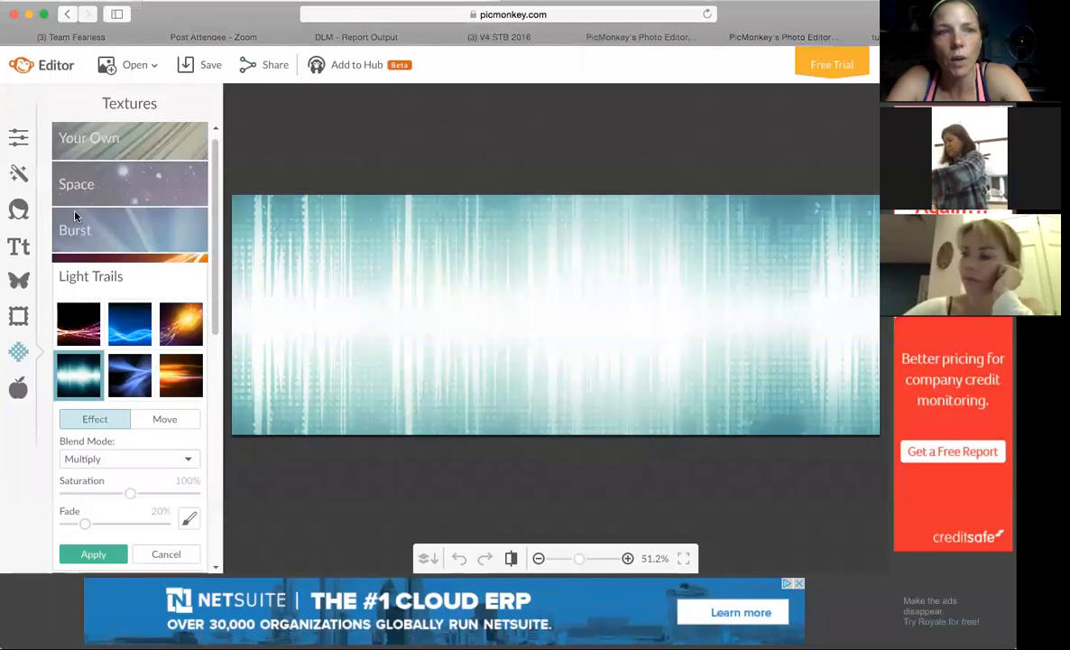
pyautogui.click(112, 144)
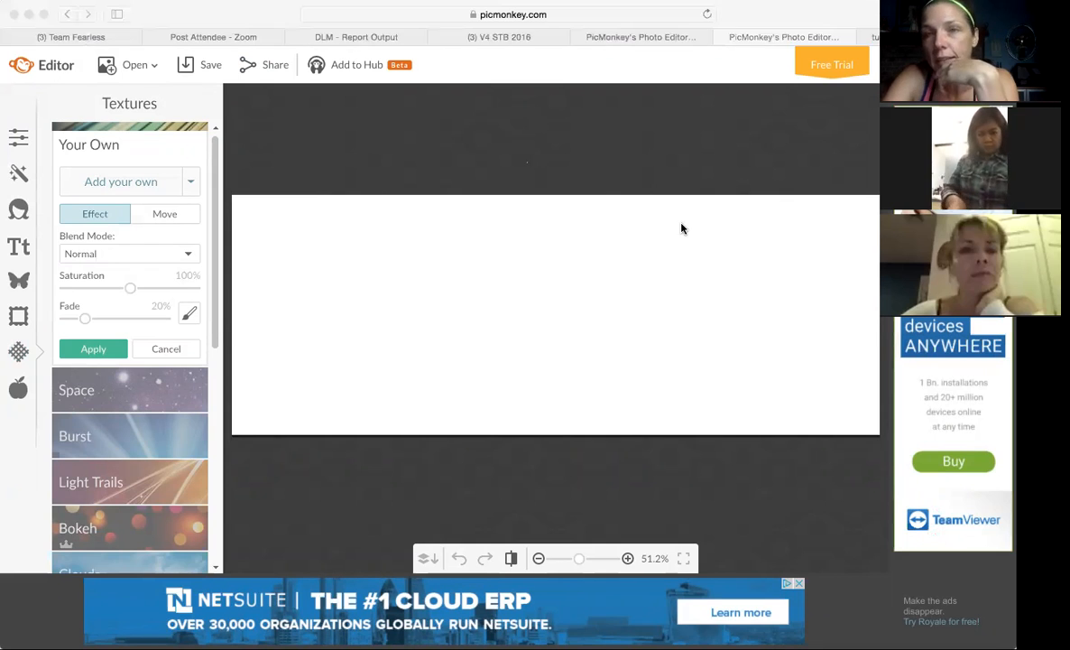
pyautogui.click(756, 393)
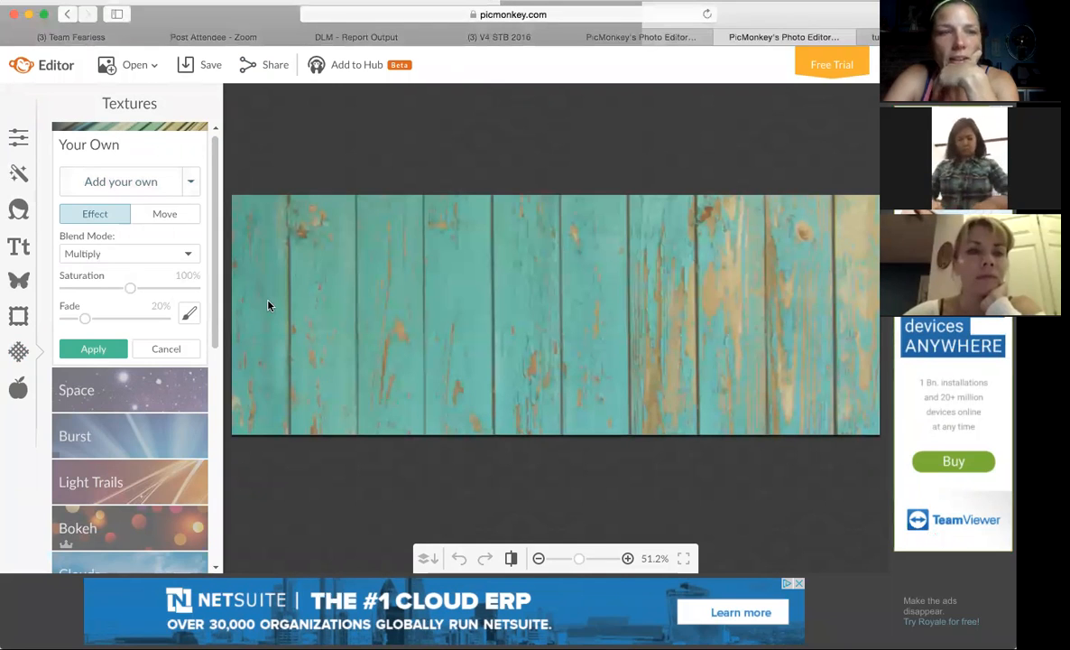
pyautogui.moveTo(130, 288)
pyautogui.mouseDown()
pyautogui.moveTo(168, 288)
pyautogui.moveTo(141, 288)
pyautogui.mouseUp()
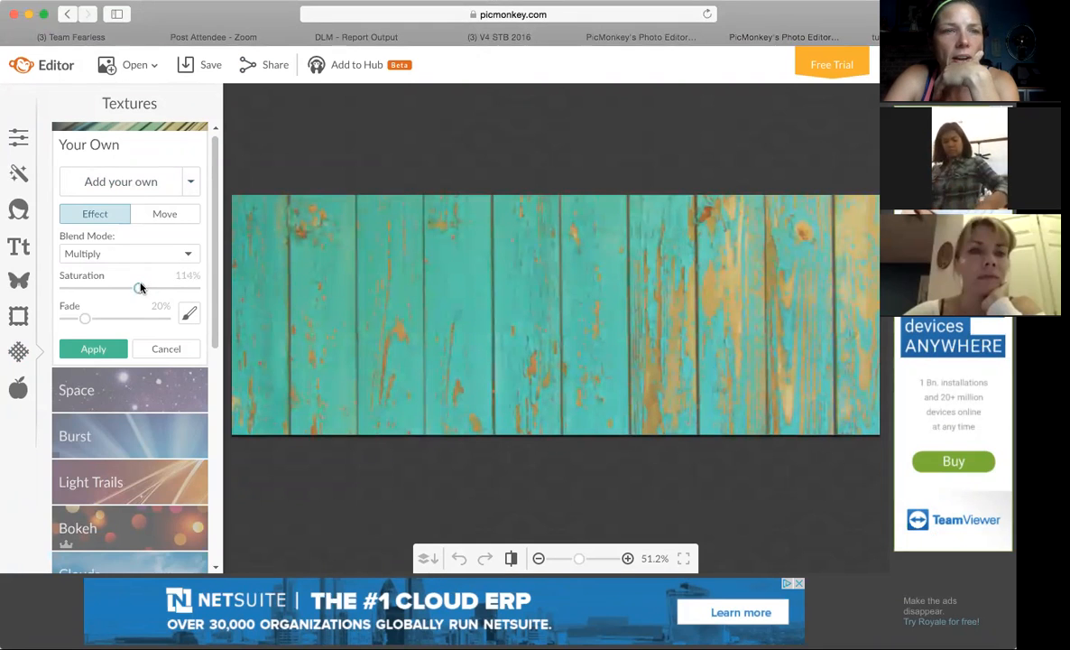
pyautogui.click(94, 349)
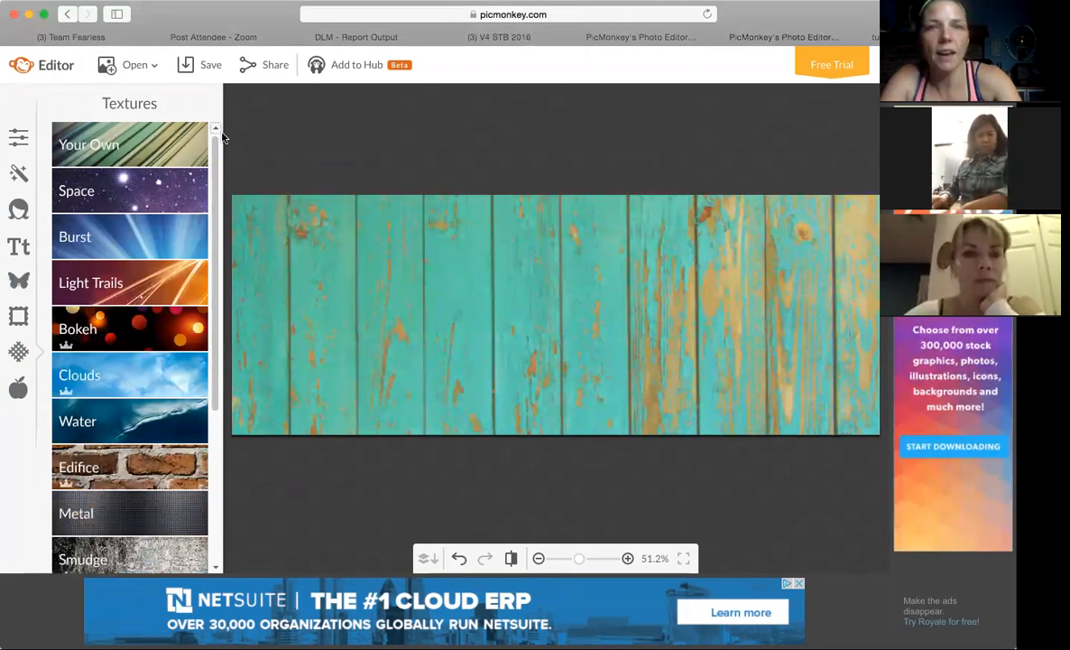
# Add the couple photo as an overlay on the wood background, shrink it, and place it near the cover's upper centre.
pyautogui.click(686, 37)
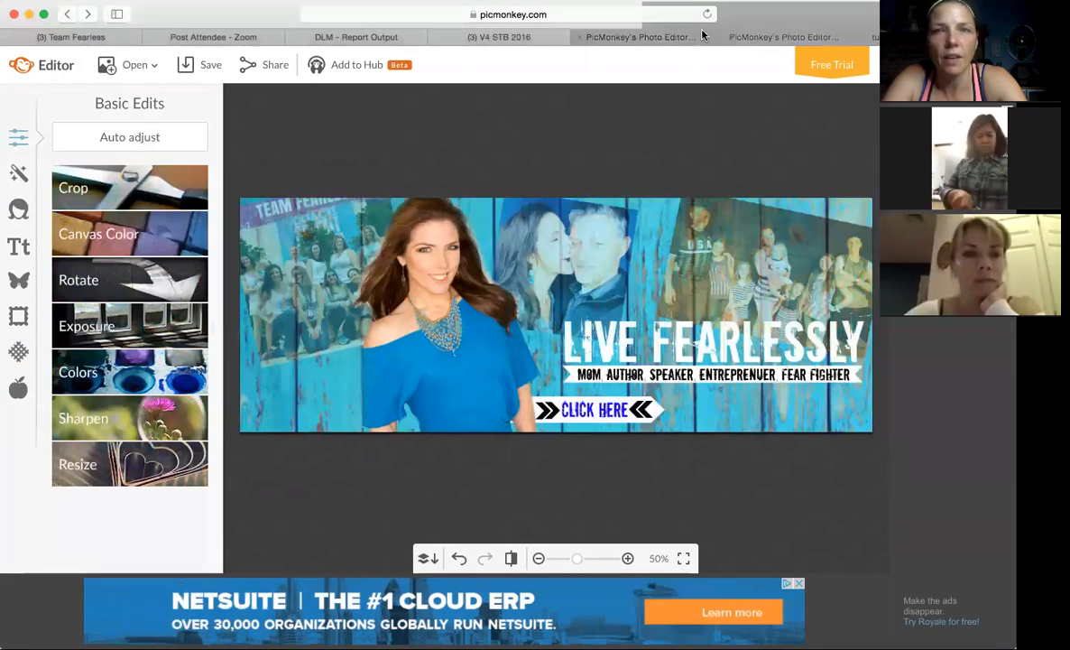
pyautogui.click(773, 36)
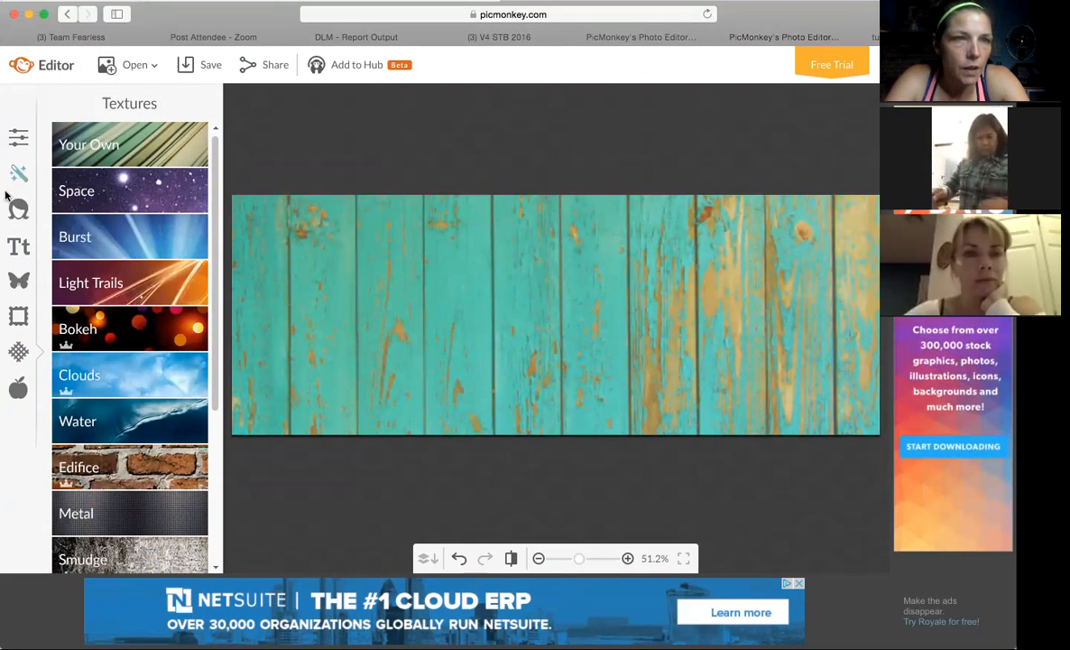
pyautogui.click(23, 285)
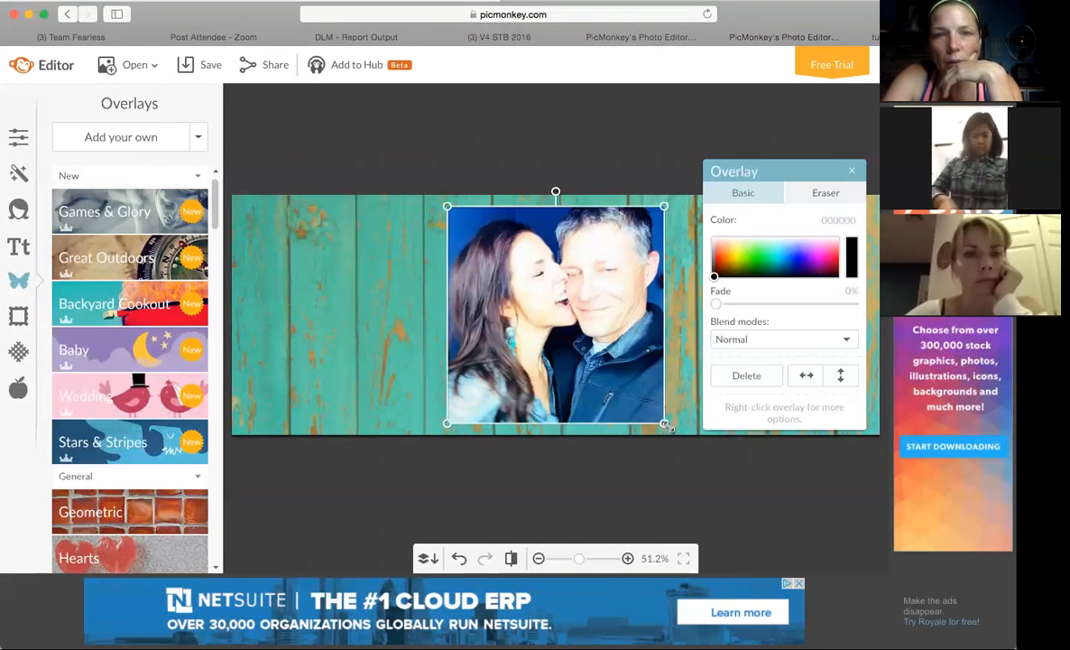
pyautogui.moveTo(665, 425); pyautogui.dragTo(599, 350)
pyautogui.moveTo(562, 293); pyautogui.dragTo(607, 302)
pyautogui.click(851, 171)
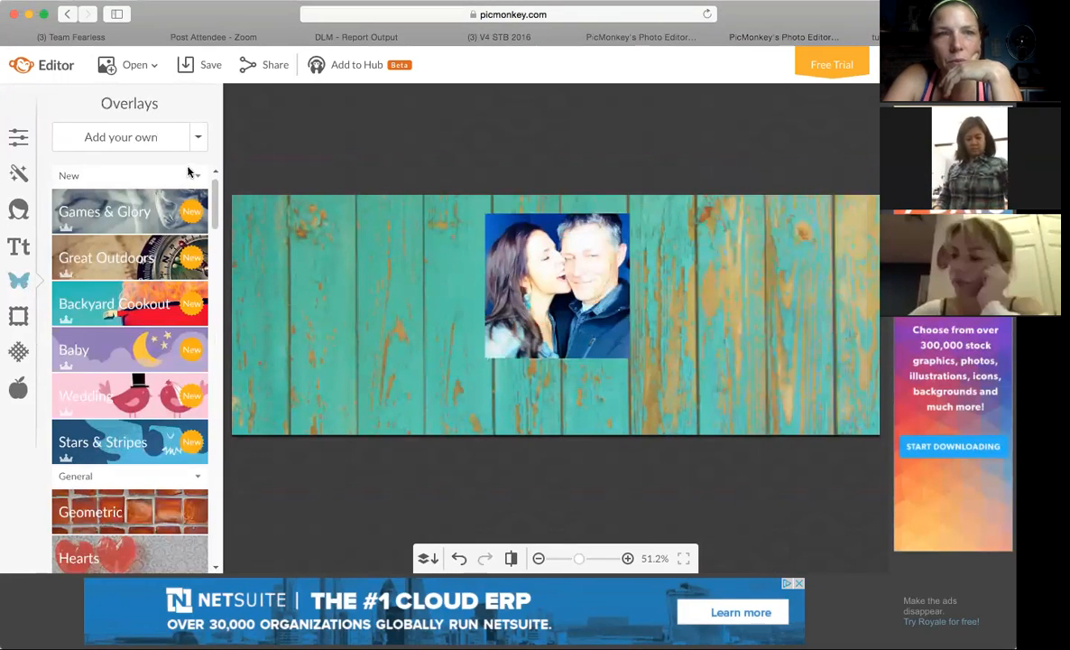
# Add the family "Happy Independance Day!" photo as an overlay, shrink it, and place it on the right side of the cover.
pyautogui.click(161, 144)
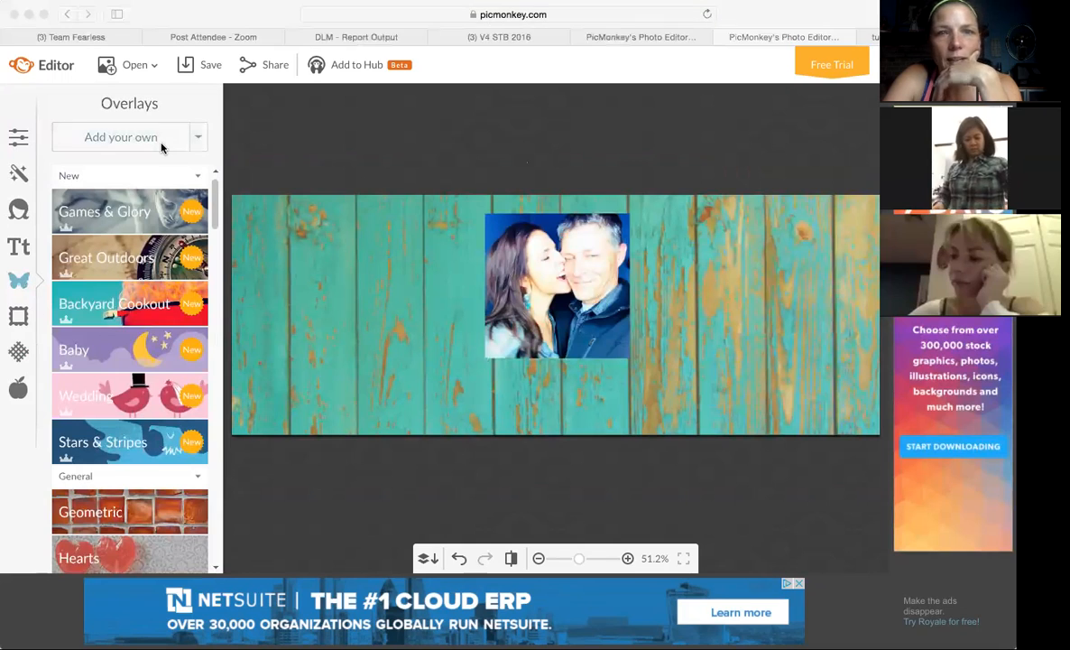
pyautogui.doubleClick(520, 176)
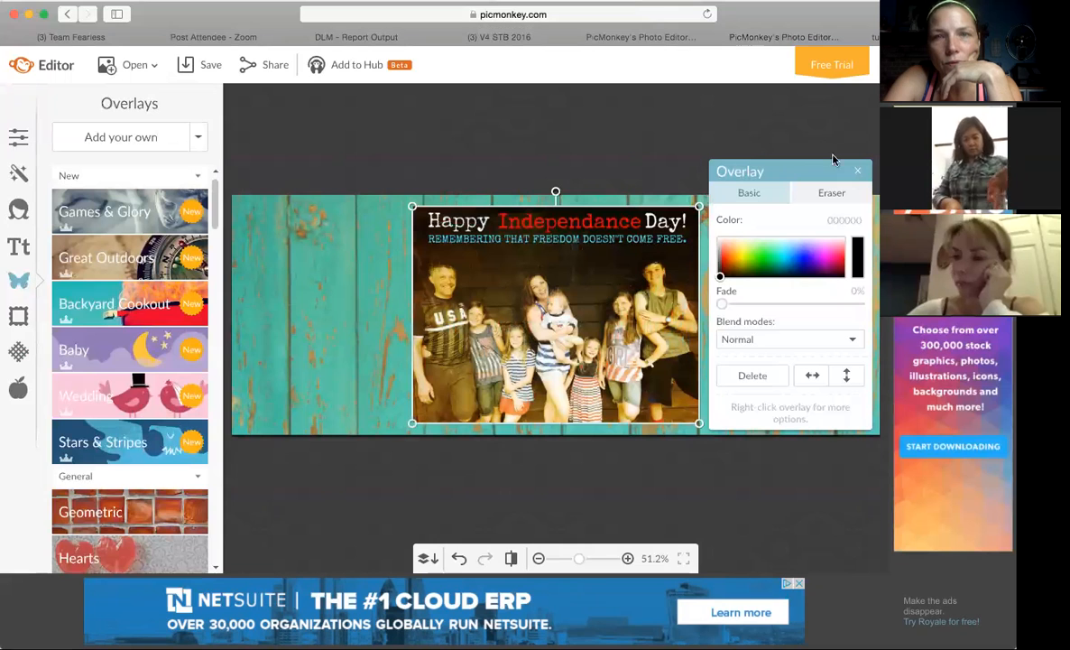
pyautogui.moveTo(564, 329); pyautogui.dragTo(707, 308)
pyautogui.moveTo(841, 404); pyautogui.dragTo(779, 375)
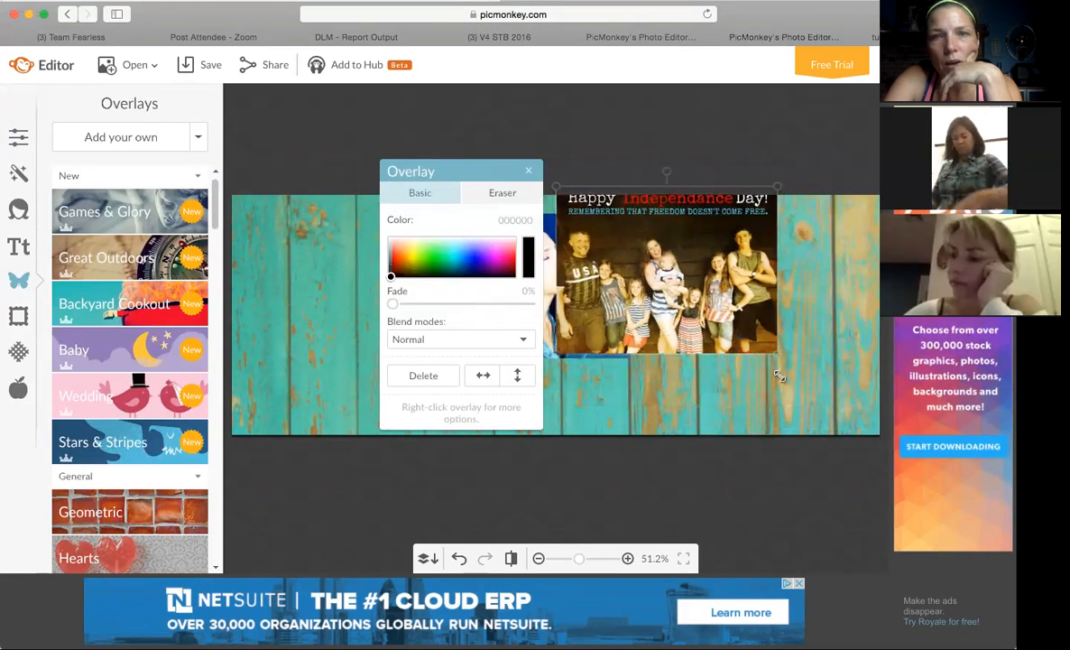
pyautogui.moveTo(708, 285); pyautogui.dragTo(802, 301)
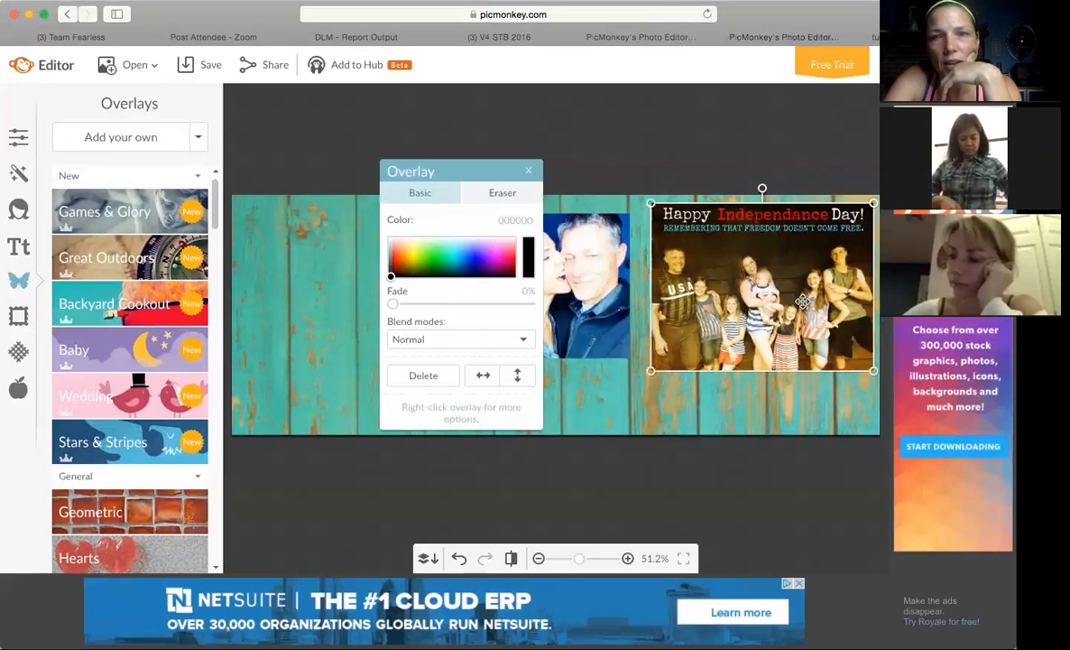
pyautogui.click(528, 170)
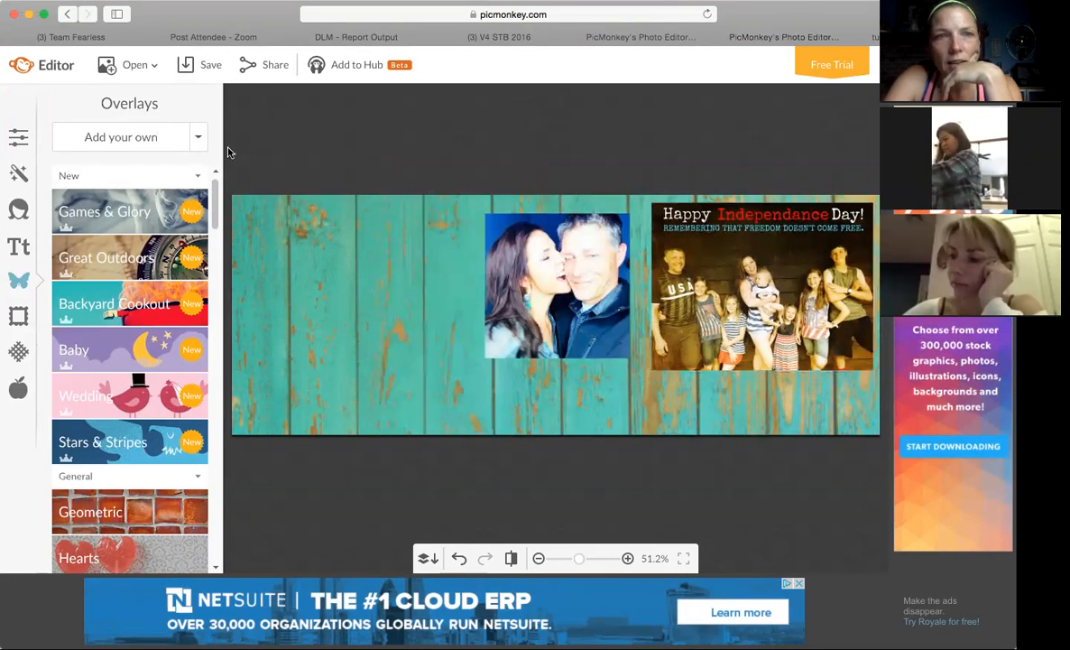
# Add the TEAM FEARLESS group photo as an overlay, shrink it, place it at the cover's upper left, and compare with the finished banner.
pyautogui.click(140, 149)
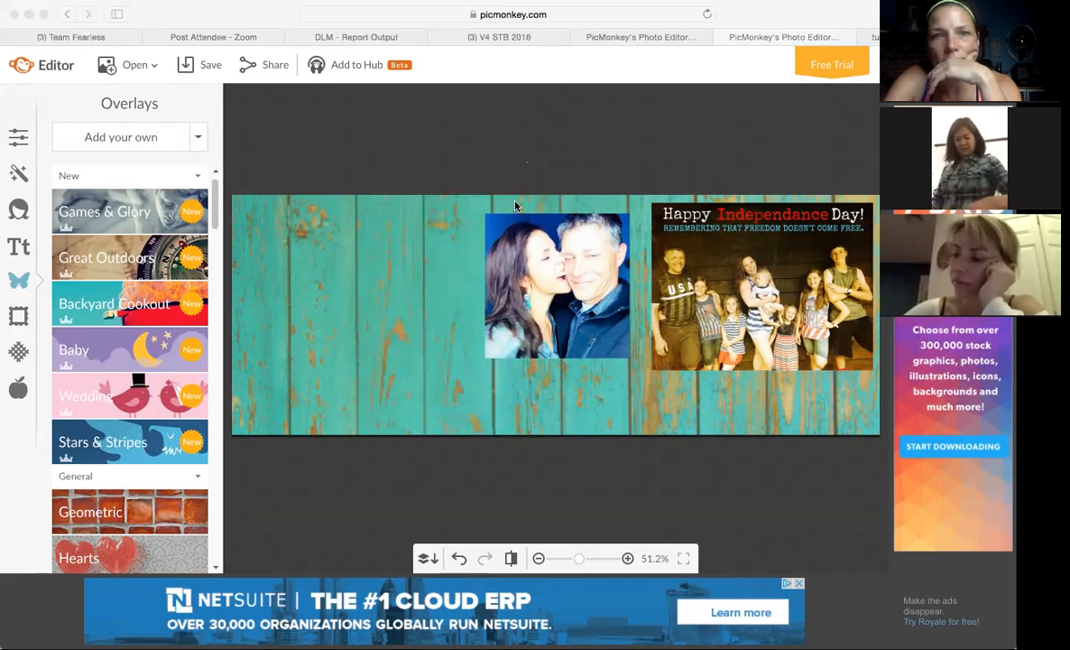
pyautogui.click(757, 400)
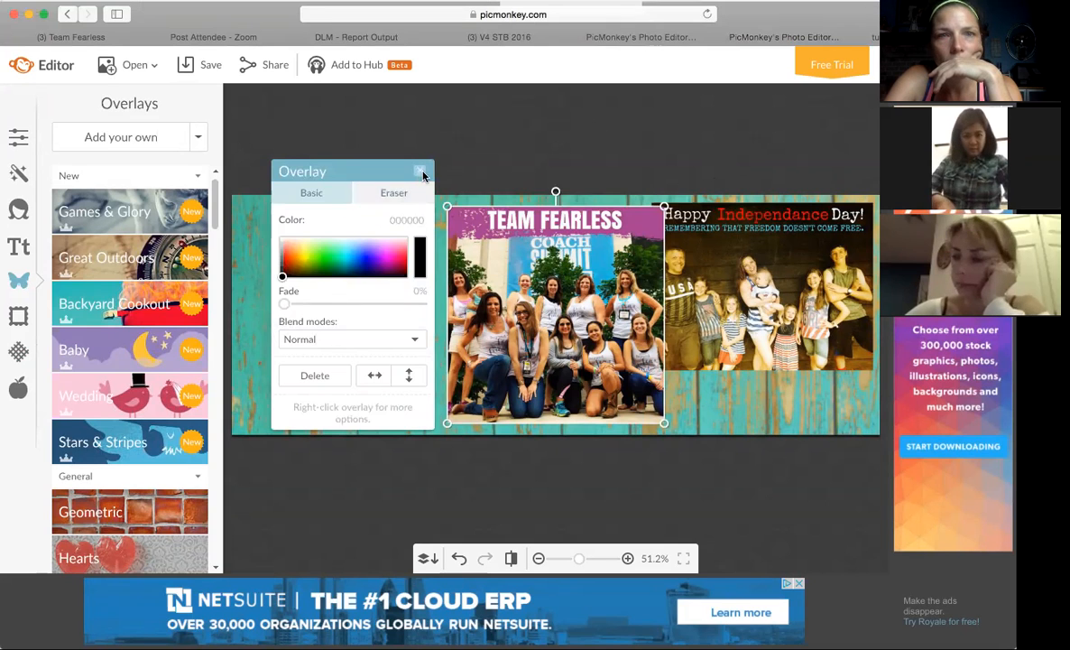
pyautogui.click(422, 174)
pyautogui.moveTo(664, 424); pyautogui.dragTo(530, 386)
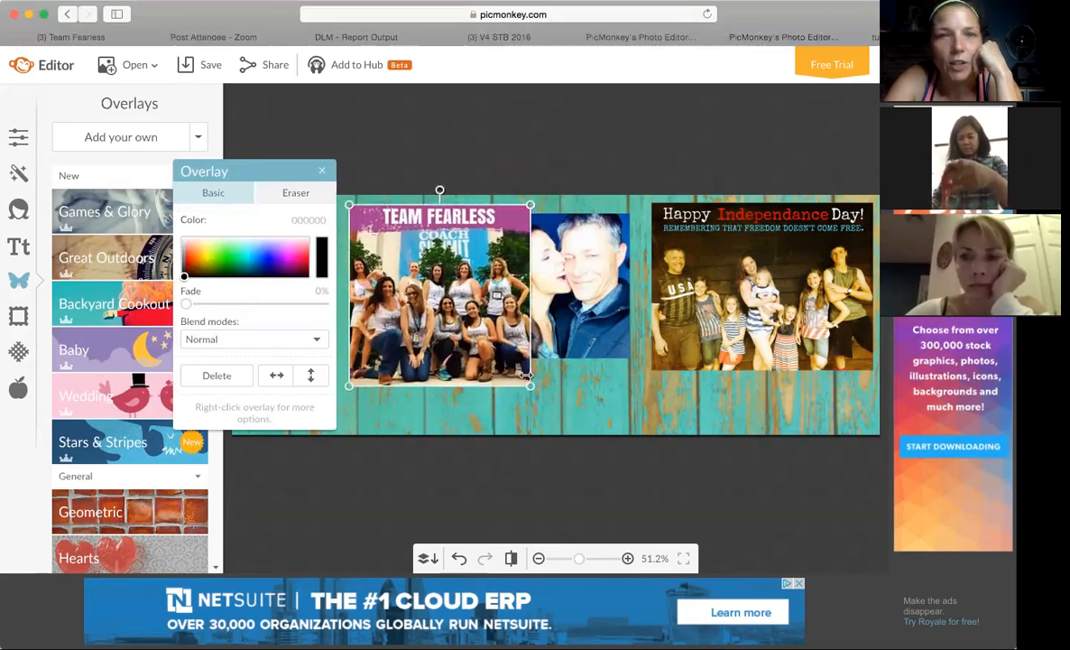
pyautogui.click(322, 171)
pyautogui.moveTo(444, 267); pyautogui.dragTo(328, 262)
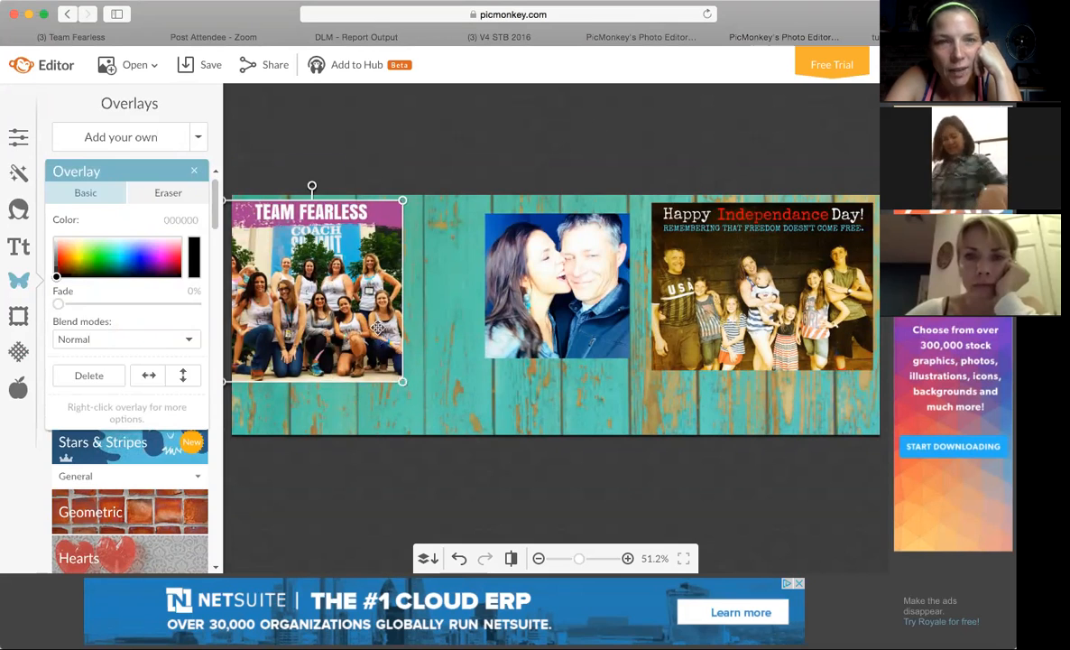
pyautogui.moveTo(343, 217); pyautogui.dragTo(370, 240)
pyautogui.click(643, 38)
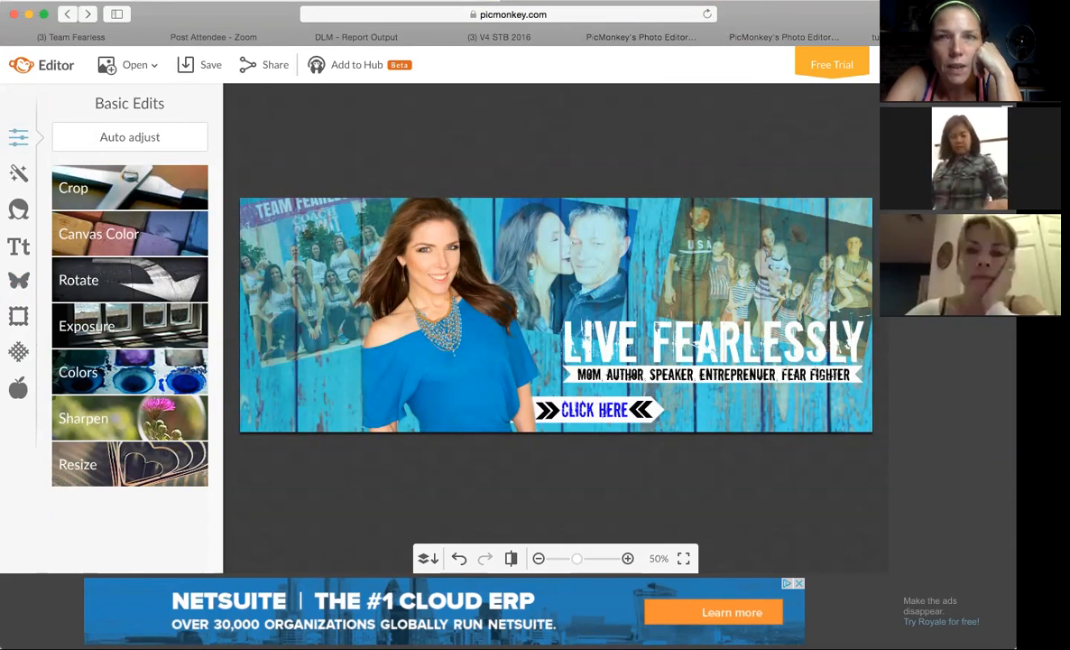
pyautogui.click(739, 34)
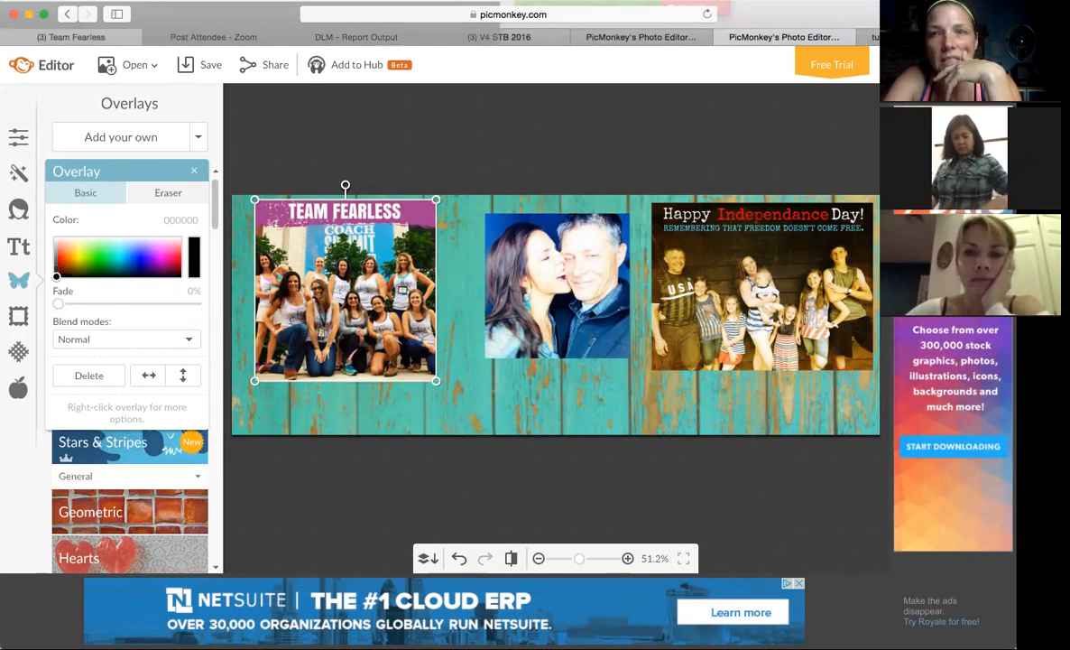
# Add the square portrait photo as an overlay, shrink it, and place it at the cover's lower left over the team photo.
pyautogui.click(82, 0)
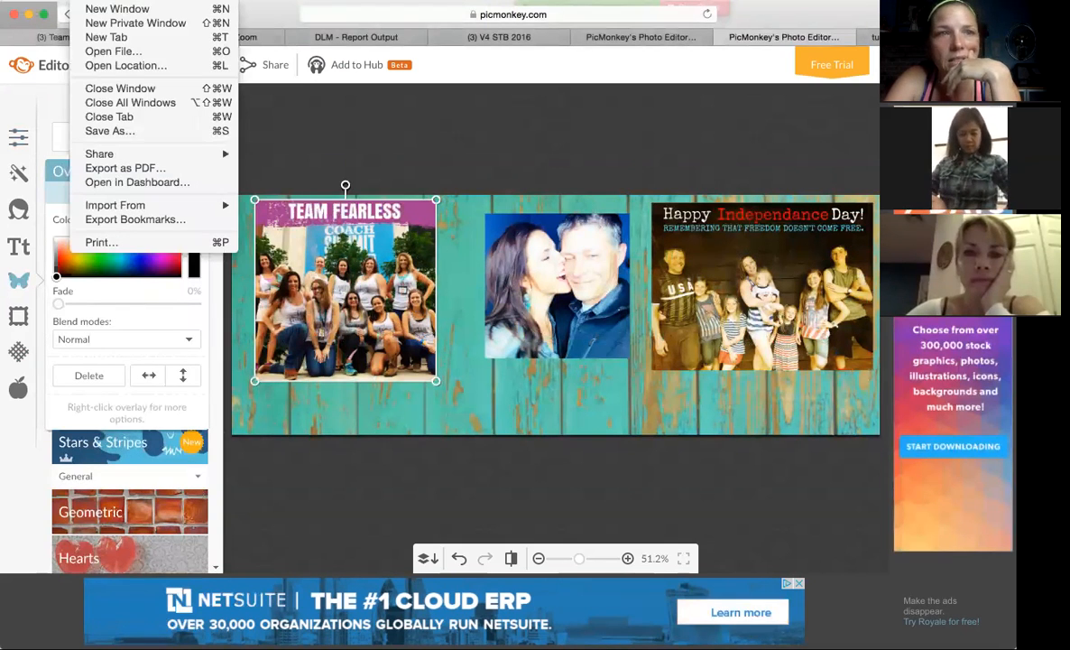
pyautogui.click(82, 1)
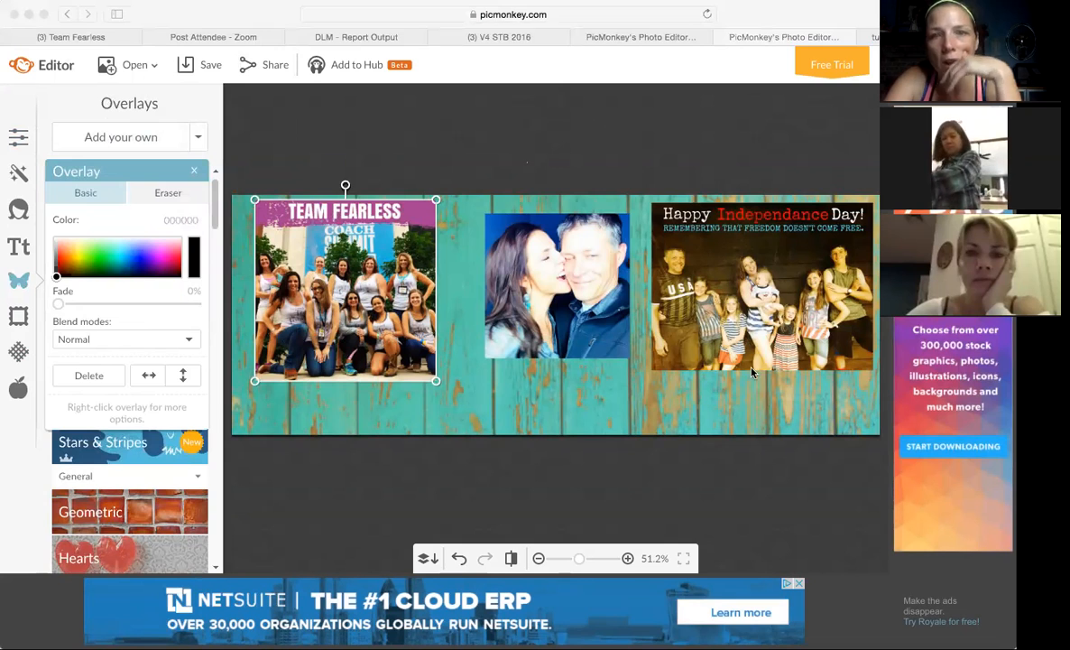
pyautogui.click(764, 392)
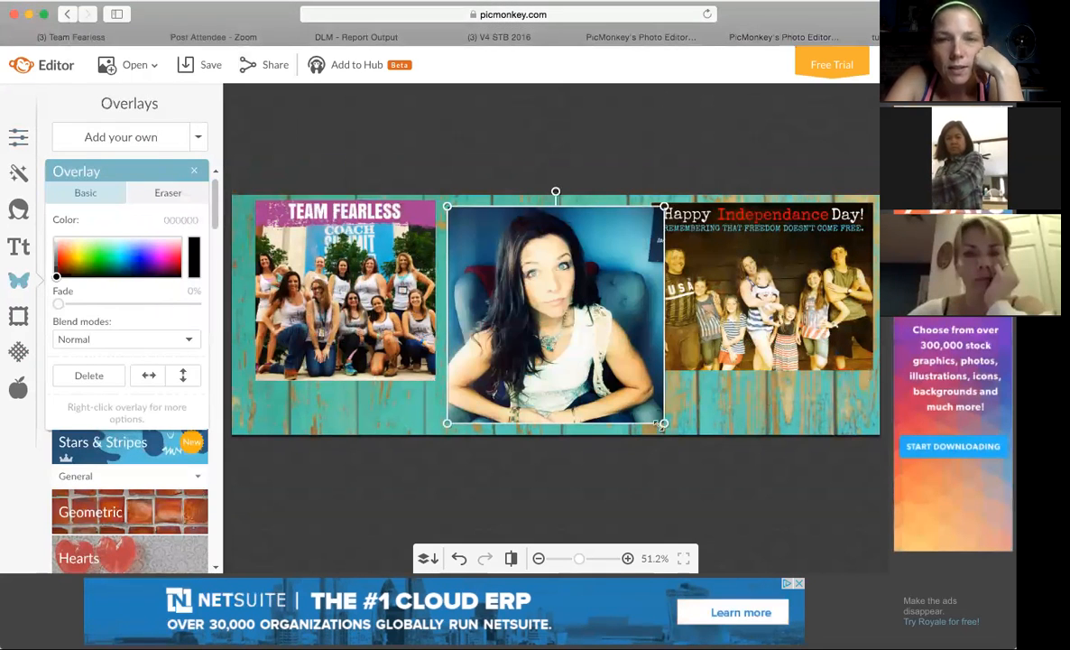
pyautogui.moveTo(664, 426); pyautogui.dragTo(554, 322)
pyautogui.moveTo(490, 231); pyautogui.dragTo(294, 369)
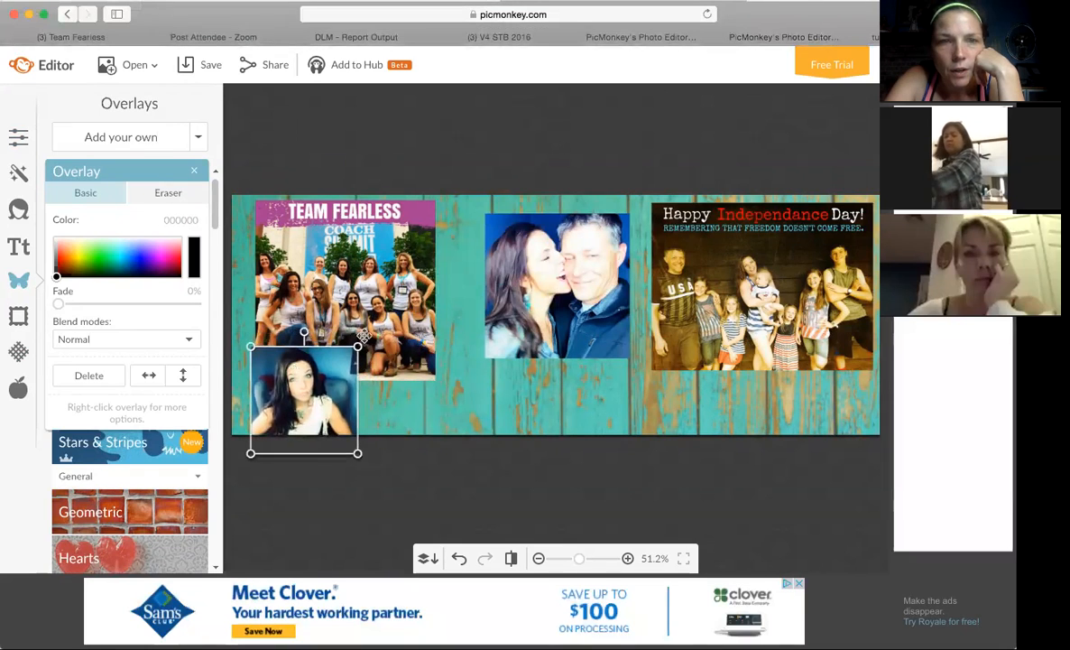
pyautogui.moveTo(358, 345)
pyautogui.mouseDown()
pyautogui.moveTo(387, 316)
pyautogui.moveTo(362, 357)
pyautogui.mouseUp()
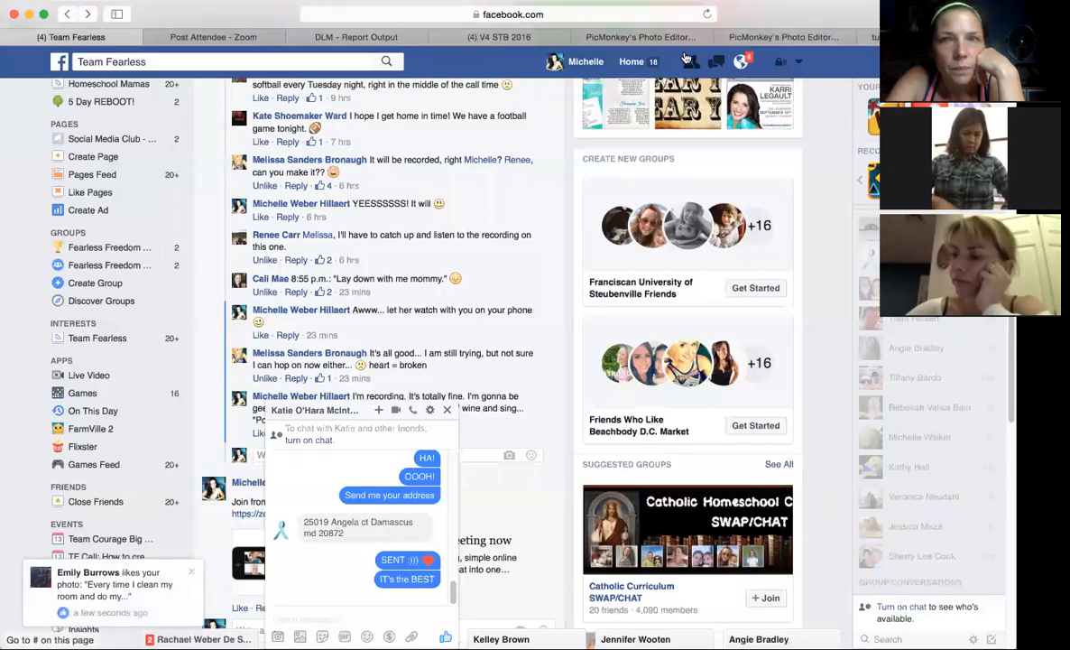
# Open the Facebook profile page and compare its profile picture placement with the finished banner and the cover in progress.
pyautogui.click(580, 61)
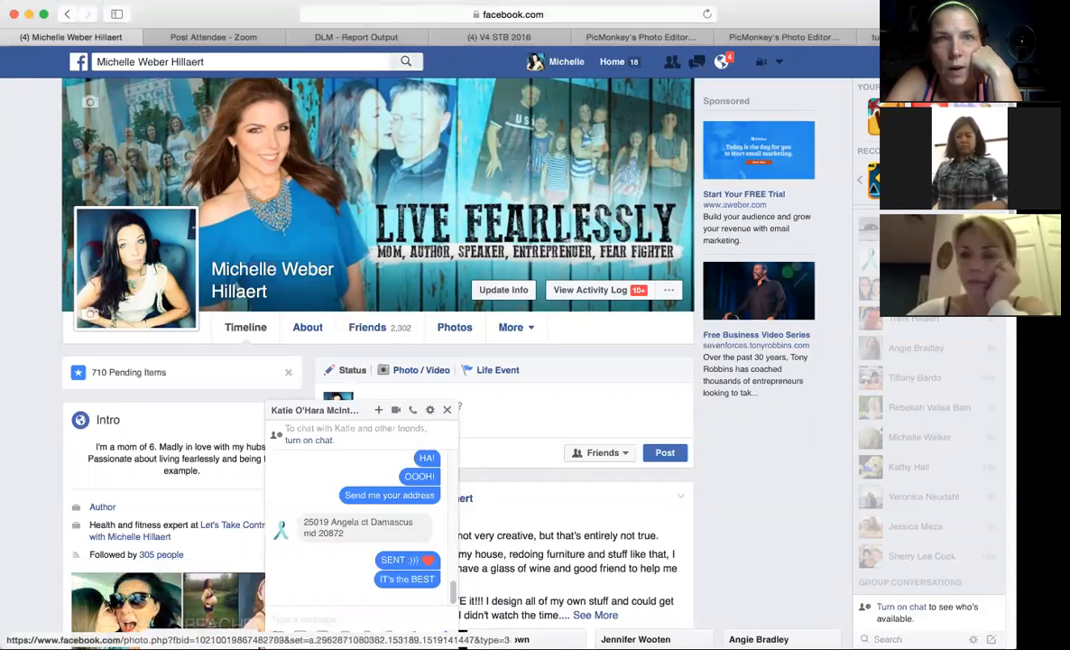
pyautogui.click(710, 37)
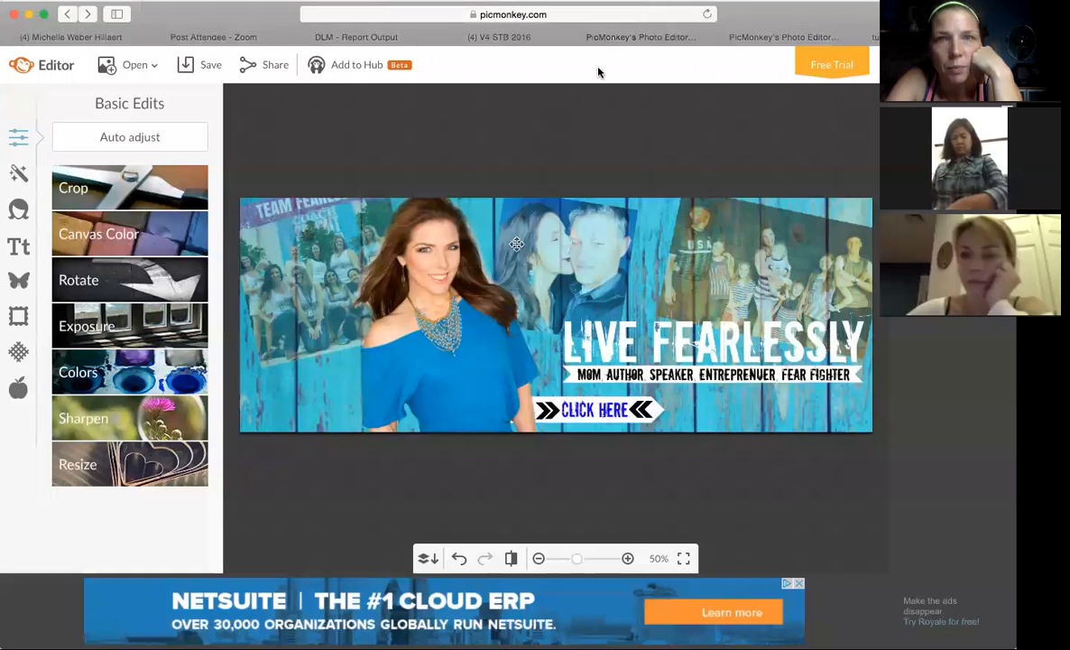
pyautogui.click(777, 39)
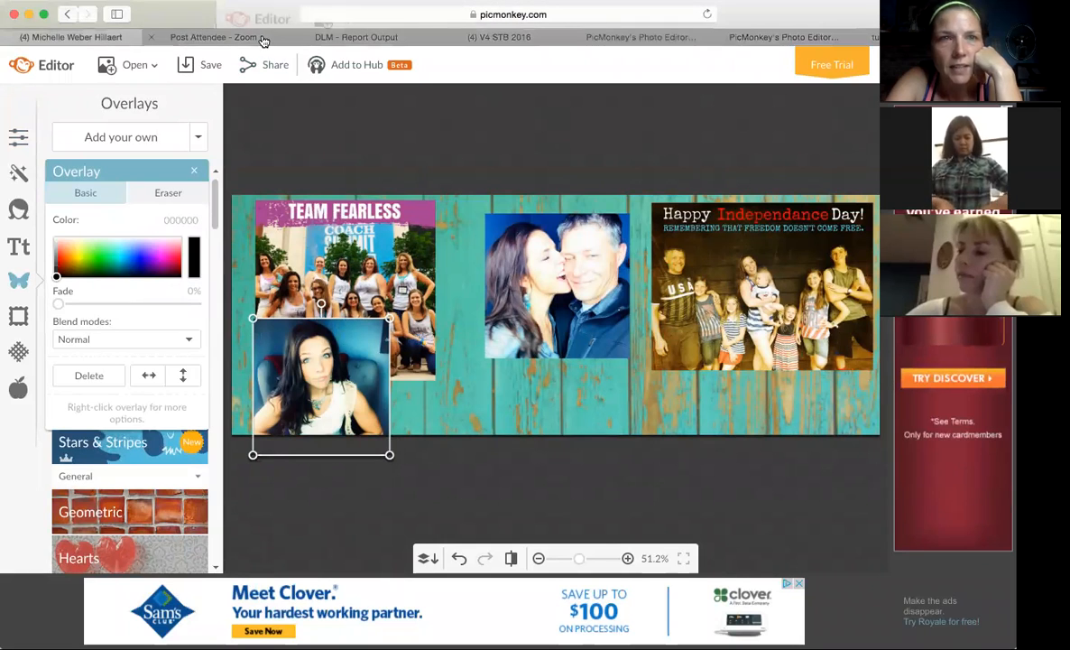
pyautogui.click(95, 37)
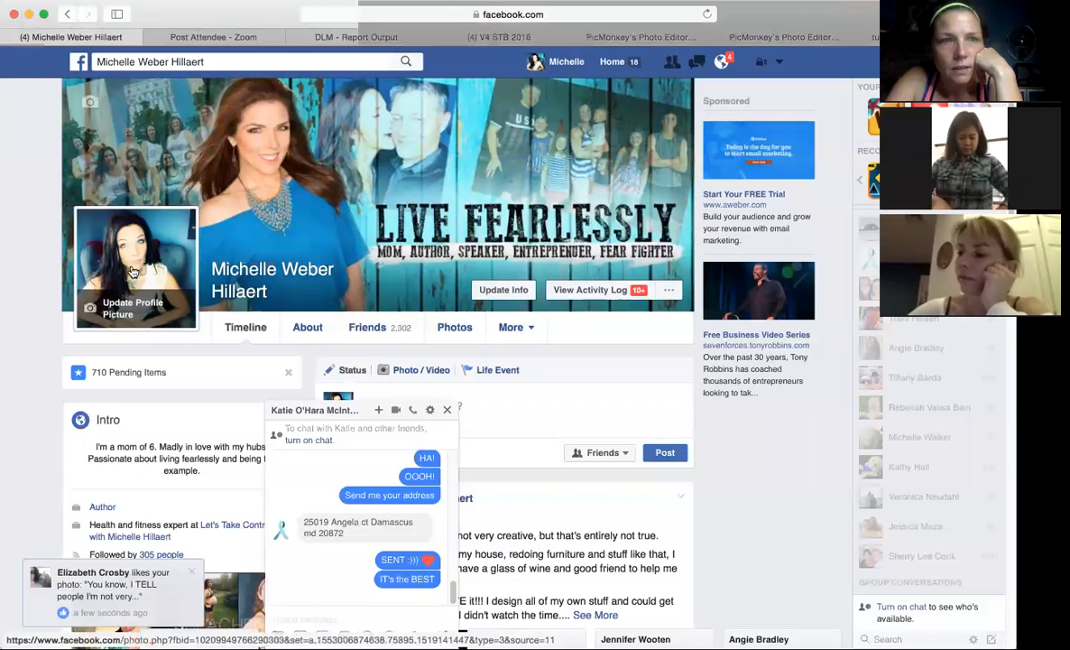
pyautogui.click(777, 40)
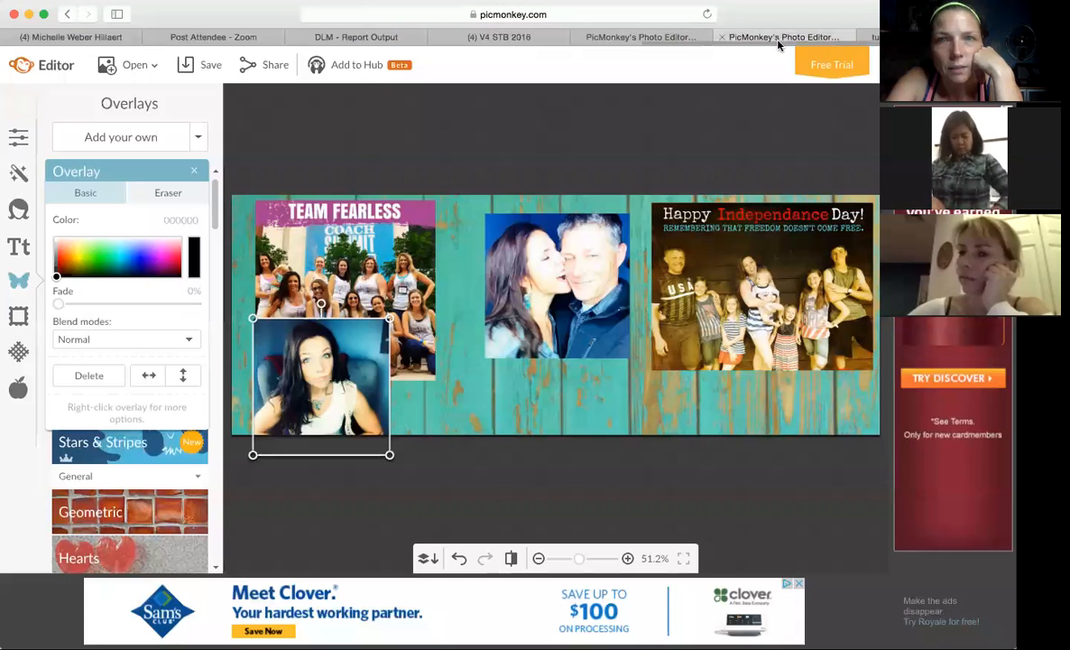
# Fine-tune the portrait overlay's size and position at the cover's lower left to match the profile picture's placement on Facebook.
pyautogui.moveTo(390, 457); pyautogui.dragTo(372, 455)
pyautogui.moveTo(333, 397); pyautogui.dragTo(333, 411)
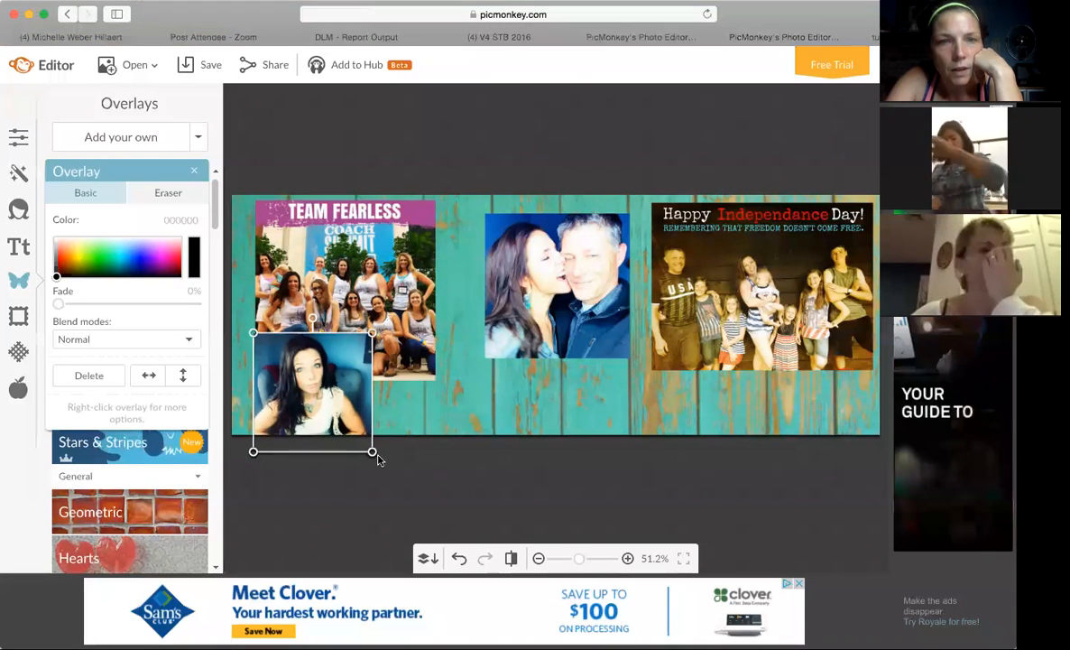
pyautogui.moveTo(374, 453); pyautogui.dragTo(378, 455)
pyautogui.moveTo(340, 424); pyautogui.dragTo(341, 420)
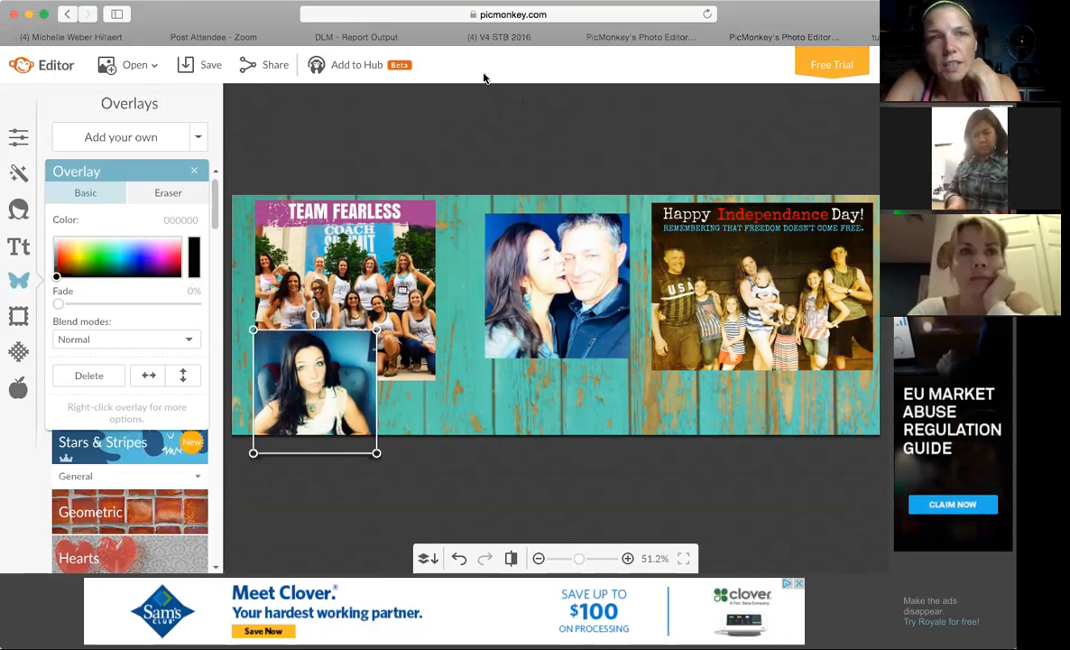
pyautogui.click(133, 38)
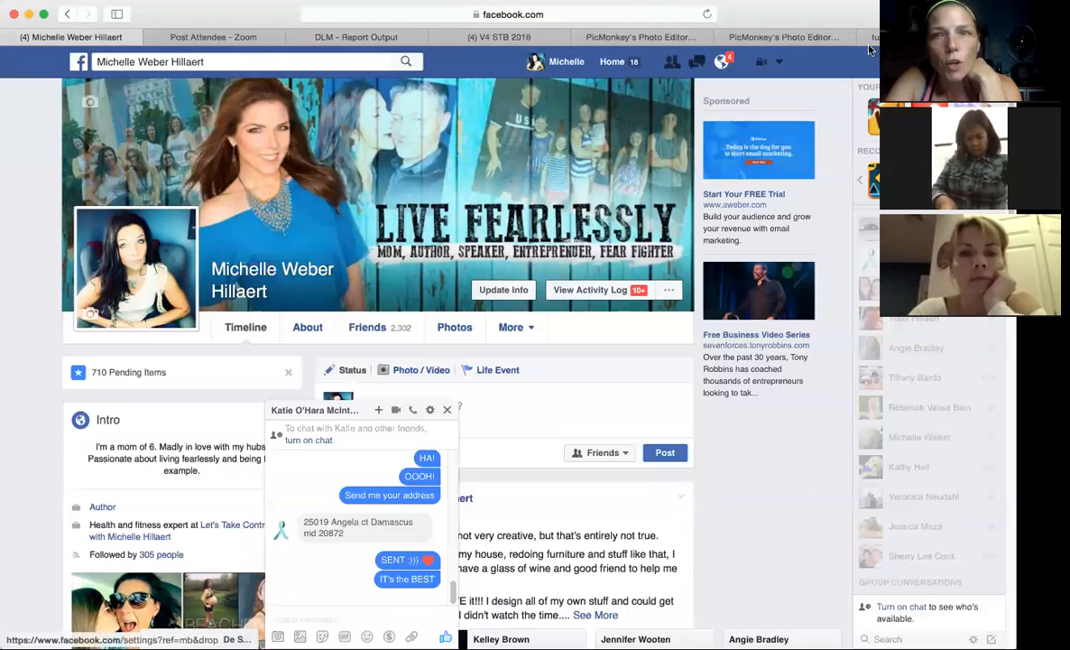
pyautogui.click(784, 37)
pyautogui.moveTo(290, 387); pyautogui.dragTo(284, 385)
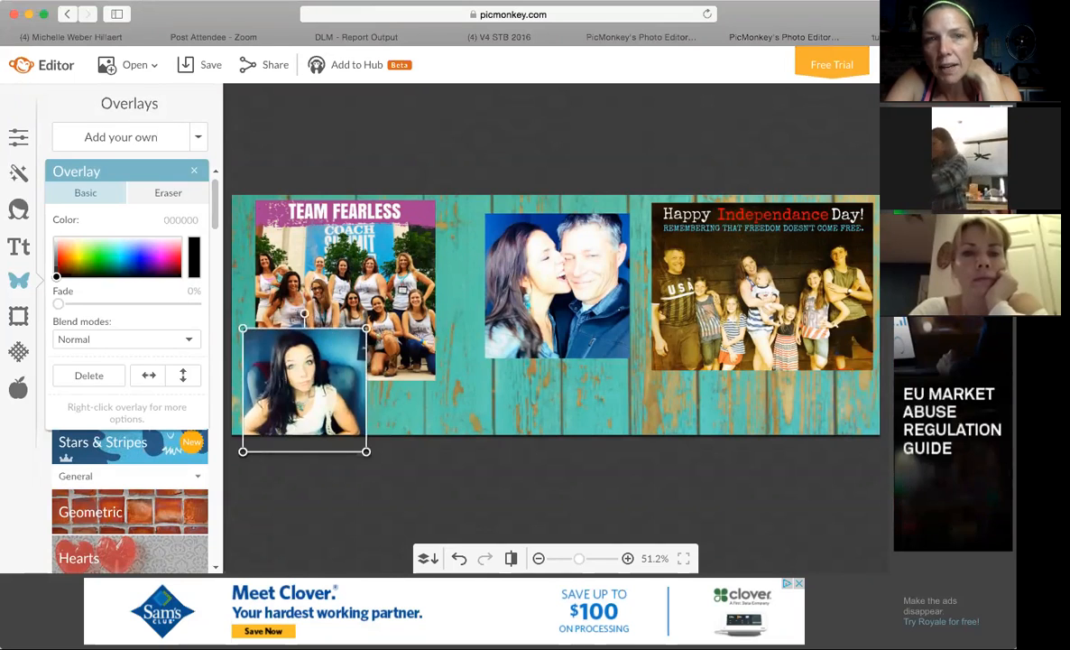
pyautogui.click(438, 404)
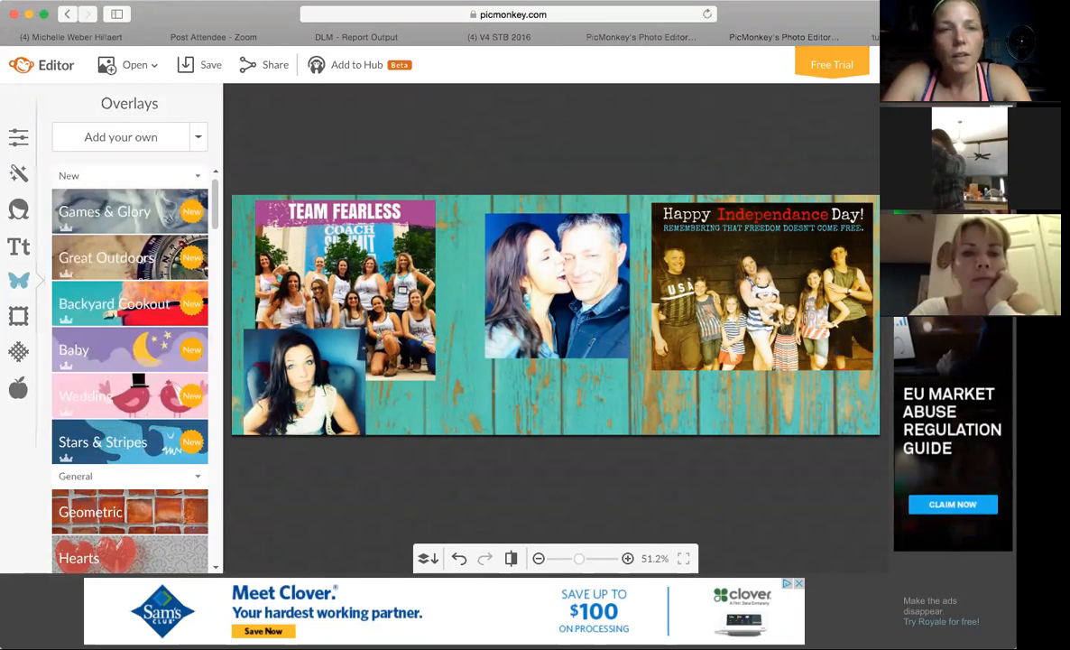
# Shrink the TEAM FEARLESS photo, tilt it counterclockwise, and move it into the cover's upper-left corner above the portrait.
pyautogui.click(418, 296)
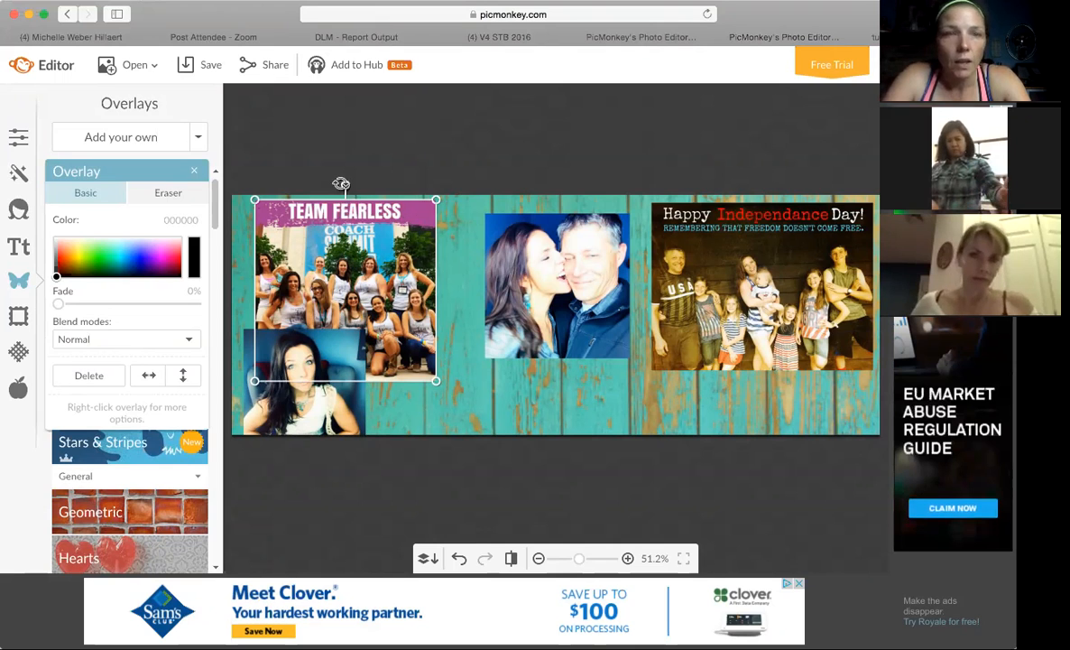
pyautogui.moveTo(341, 183); pyautogui.dragTo(319, 178)
pyautogui.moveTo(368, 238)
pyautogui.mouseDown()
pyautogui.moveTo(333, 232)
pyautogui.moveTo(375, 227)
pyautogui.mouseUp()
pyautogui.moveTo(299, 170); pyautogui.dragTo(325, 172)
pyautogui.moveTo(356, 246); pyautogui.dragTo(348, 256)
pyautogui.moveTo(410, 377); pyautogui.dragTo(387, 353)
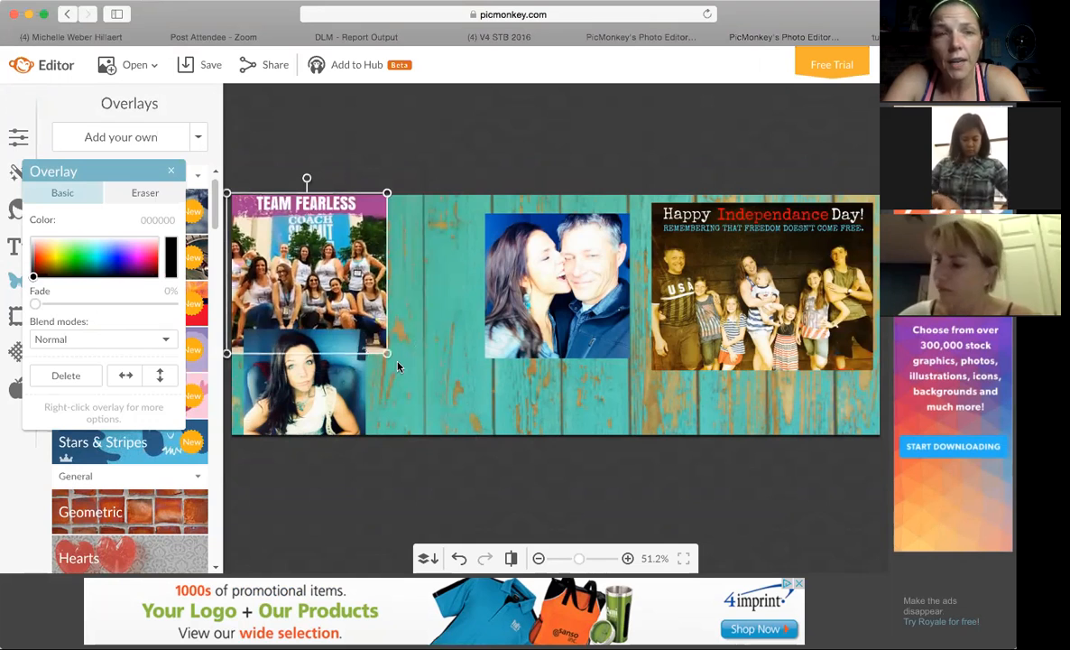
pyautogui.moveTo(309, 176); pyautogui.dragTo(288, 181)
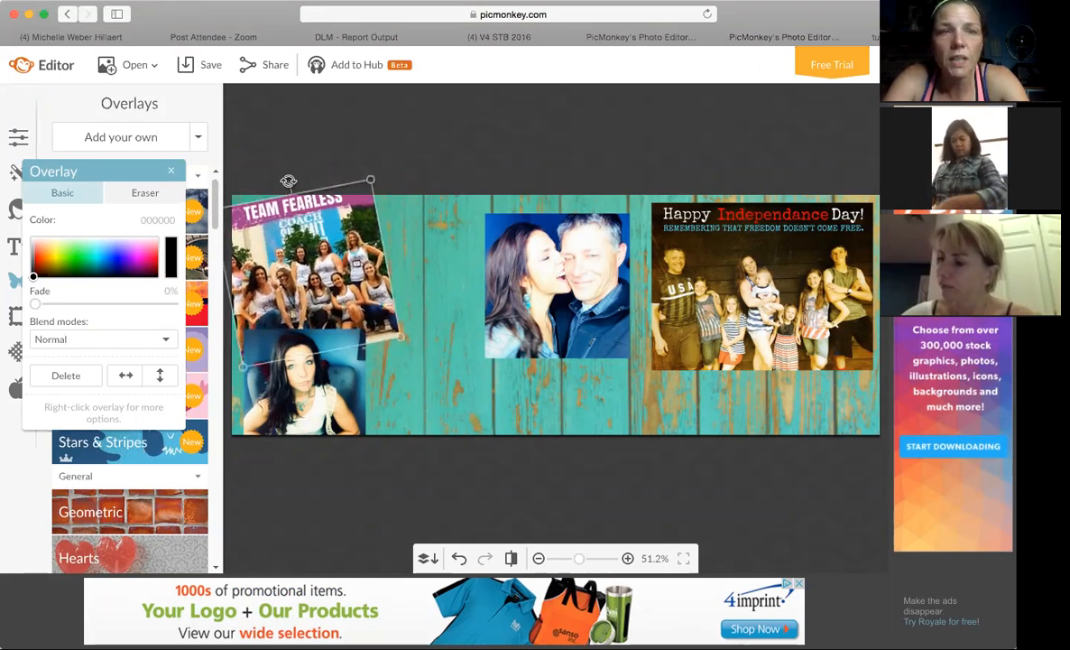
pyautogui.moveTo(310, 232); pyautogui.dragTo(316, 233)
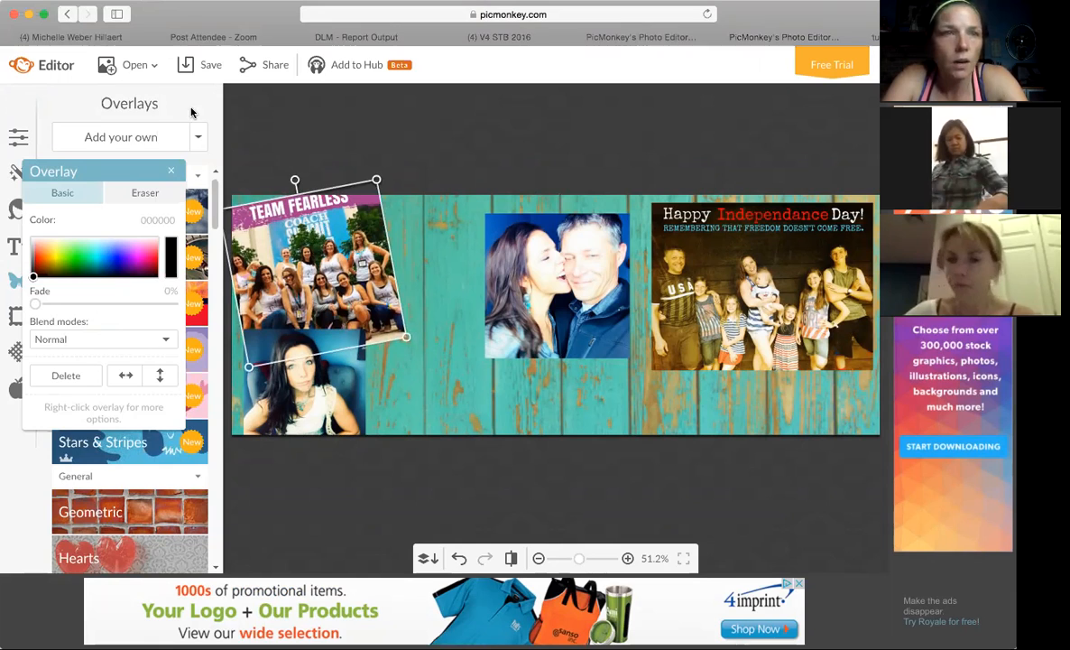
# Check the team photo against the Facebook cover, shrink it slightly more, and set its fade to 43%.
pyautogui.click(110, 38)
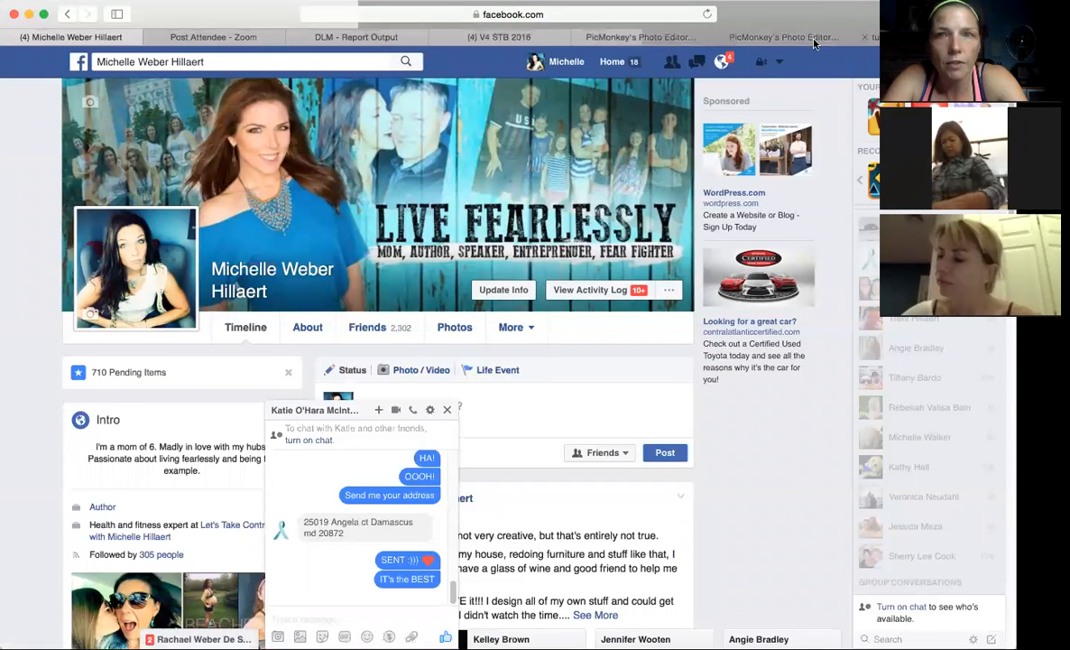
pyautogui.click(783, 38)
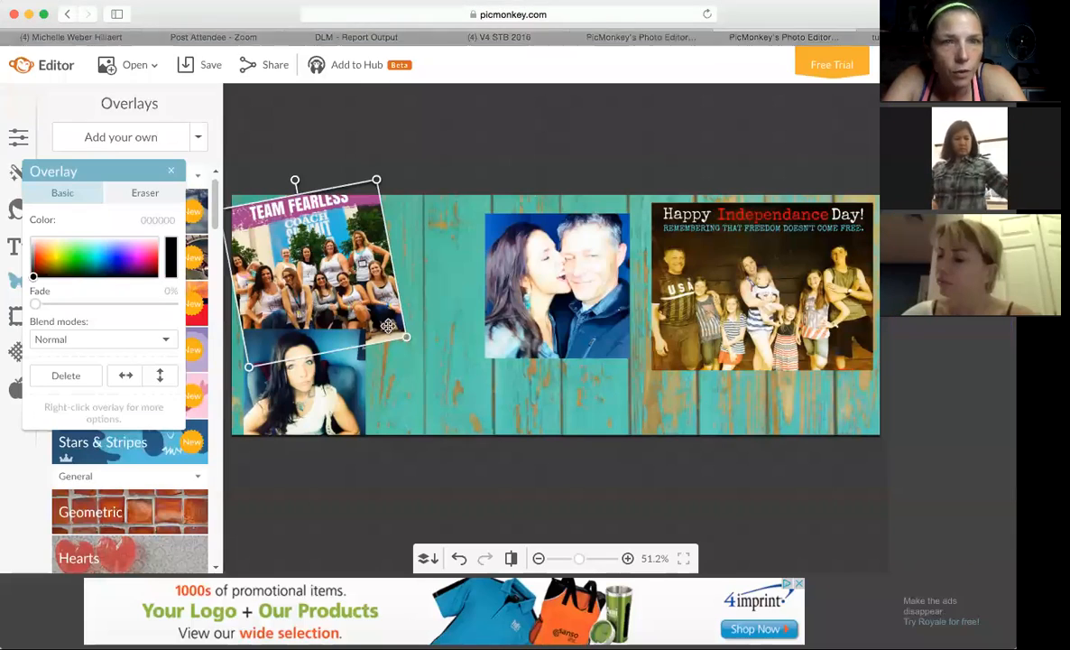
pyautogui.moveTo(407, 338); pyautogui.dragTo(388, 323)
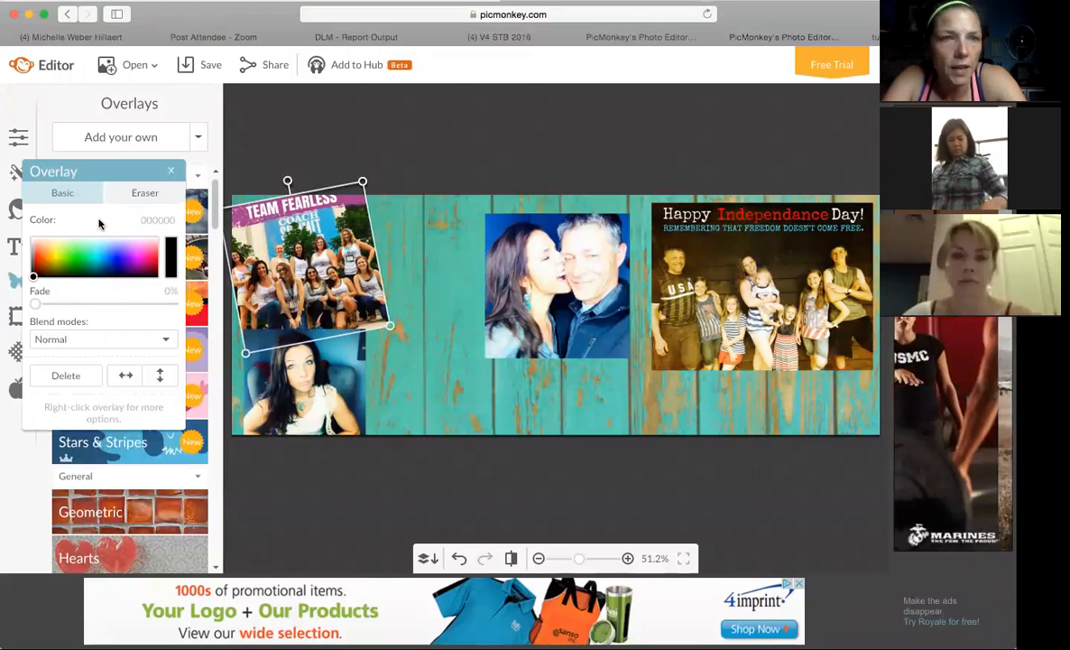
pyautogui.moveTo(36, 305); pyautogui.dragTo(94, 315)
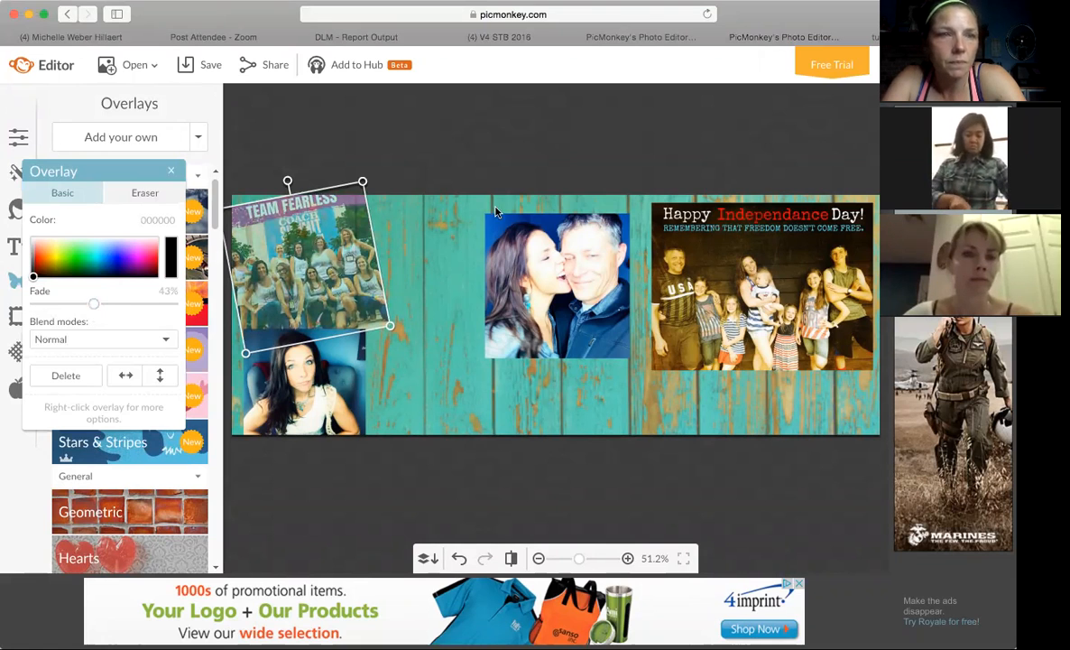
pyautogui.click(172, 171)
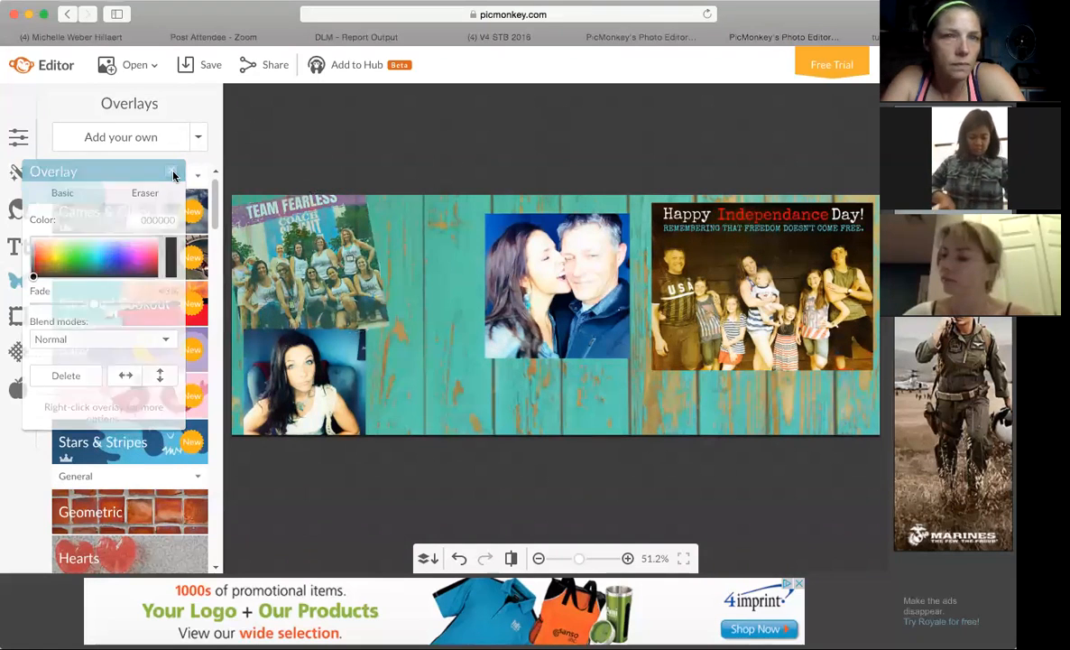
# Fade the couple photo to 45%, tilt it clockwise, and move it slightly toward the family photo.
pyautogui.click(550, 303)
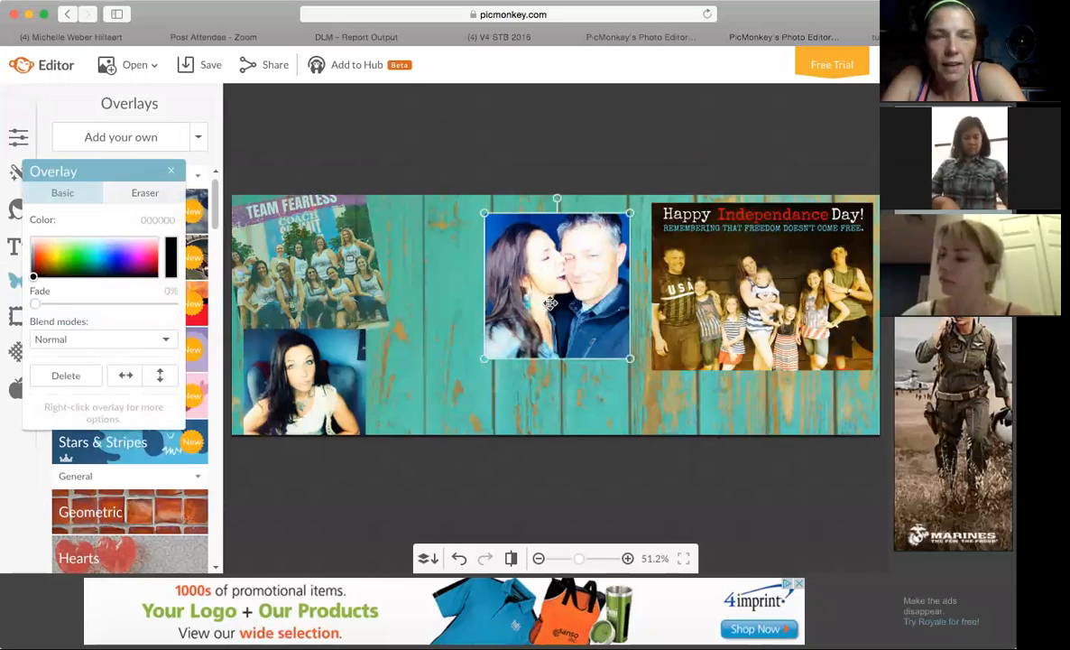
pyautogui.moveTo(35, 303); pyautogui.dragTo(104, 310)
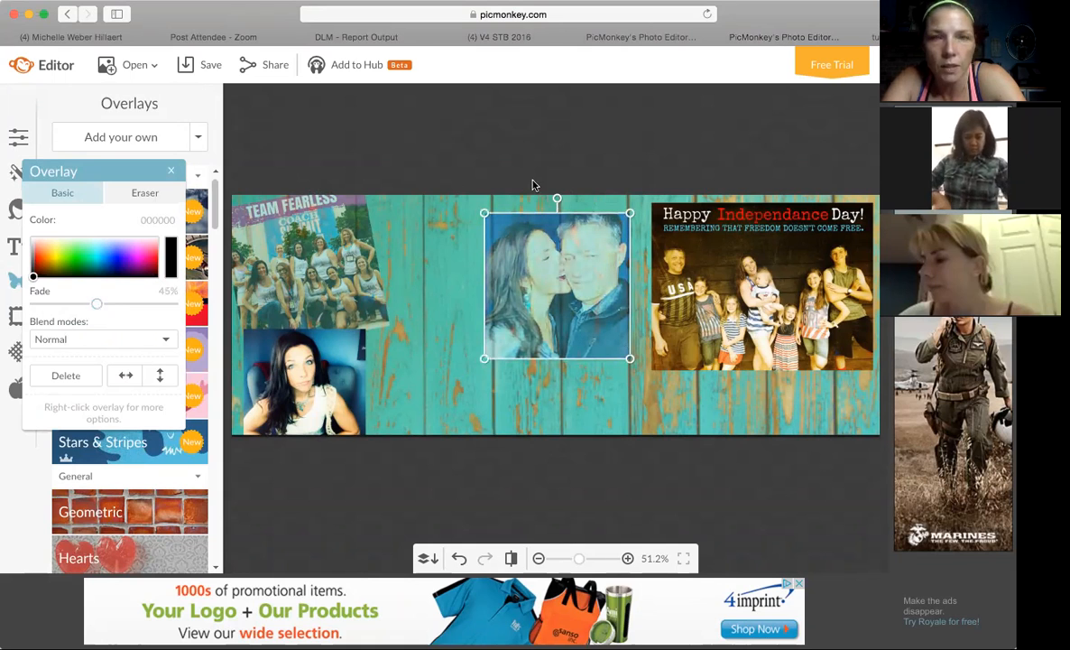
pyautogui.moveTo(557, 198); pyautogui.dragTo(586, 199)
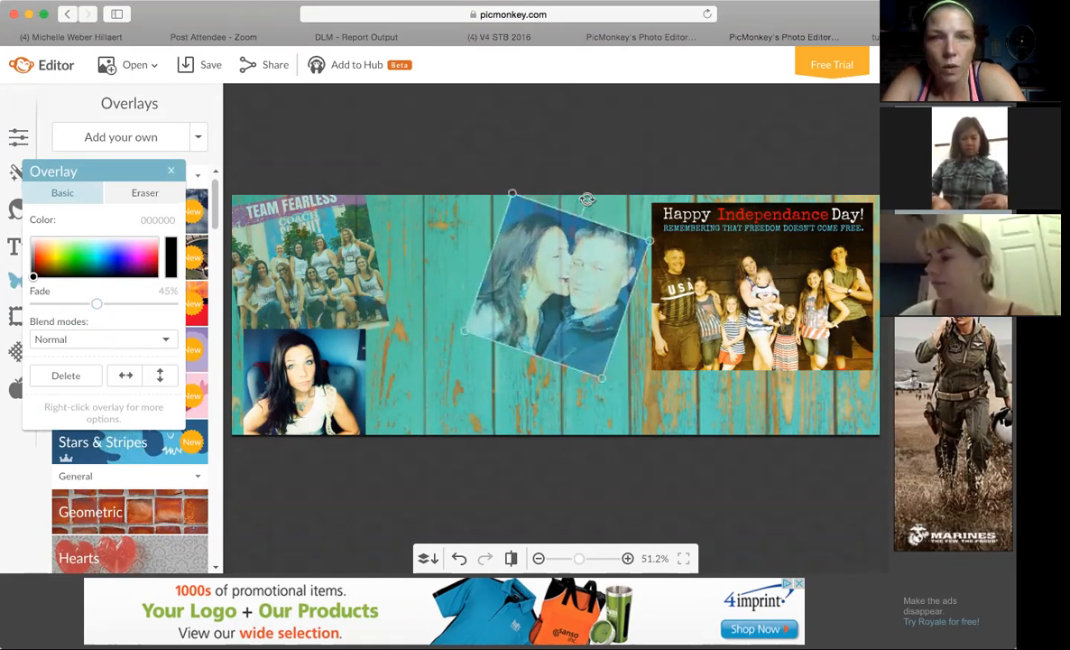
pyautogui.moveTo(587, 245); pyautogui.dragTo(616, 242)
pyautogui.moveTo(612, 182); pyautogui.dragTo(592, 183)
# Move the family photo down slightly and erase its "Happy Independance Day!" heading and subtitle using eraser size 66.
pyautogui.click(708, 254)
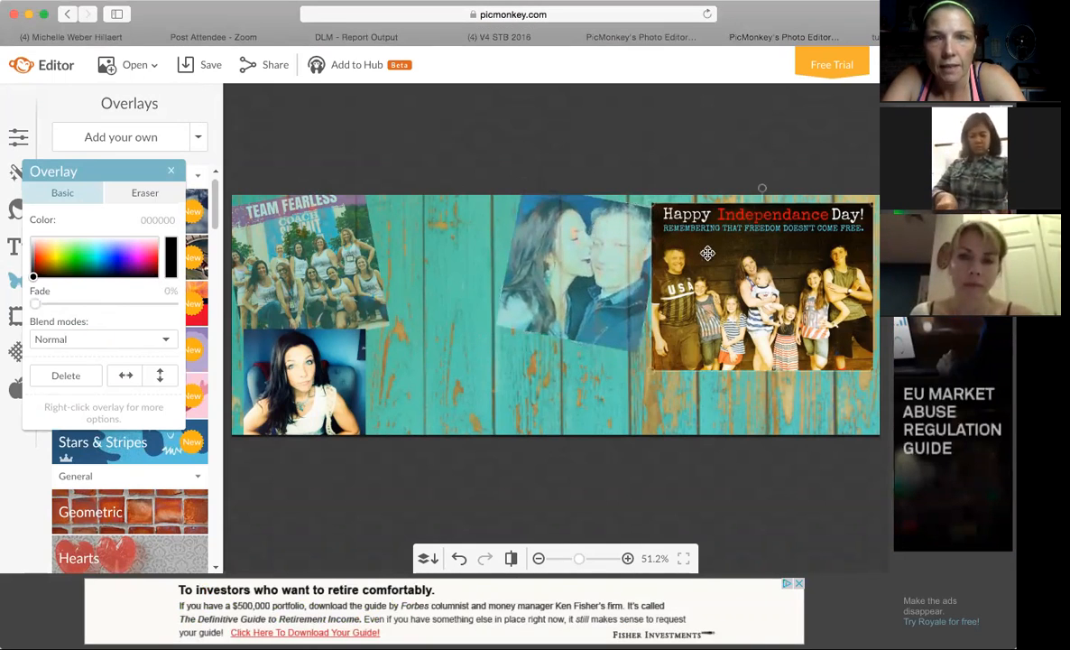
pyautogui.moveTo(815, 279); pyautogui.dragTo(812, 312)
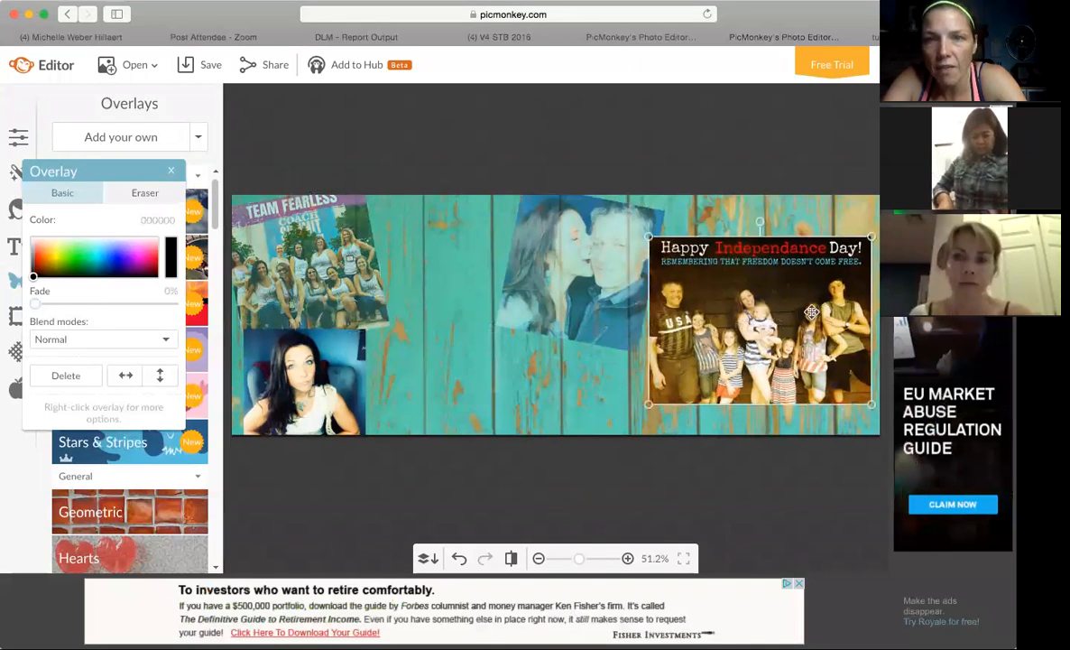
pyautogui.click(141, 193)
pyautogui.moveTo(153, 290); pyautogui.dragTo(221, 296)
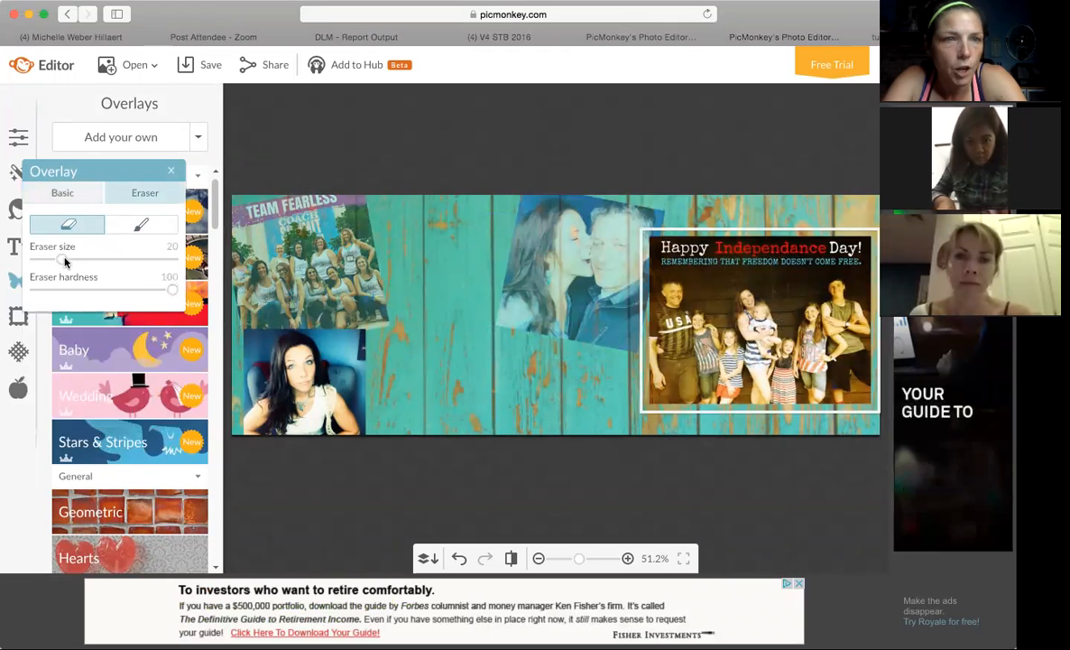
pyautogui.moveTo(129, 266); pyautogui.dragTo(133, 263)
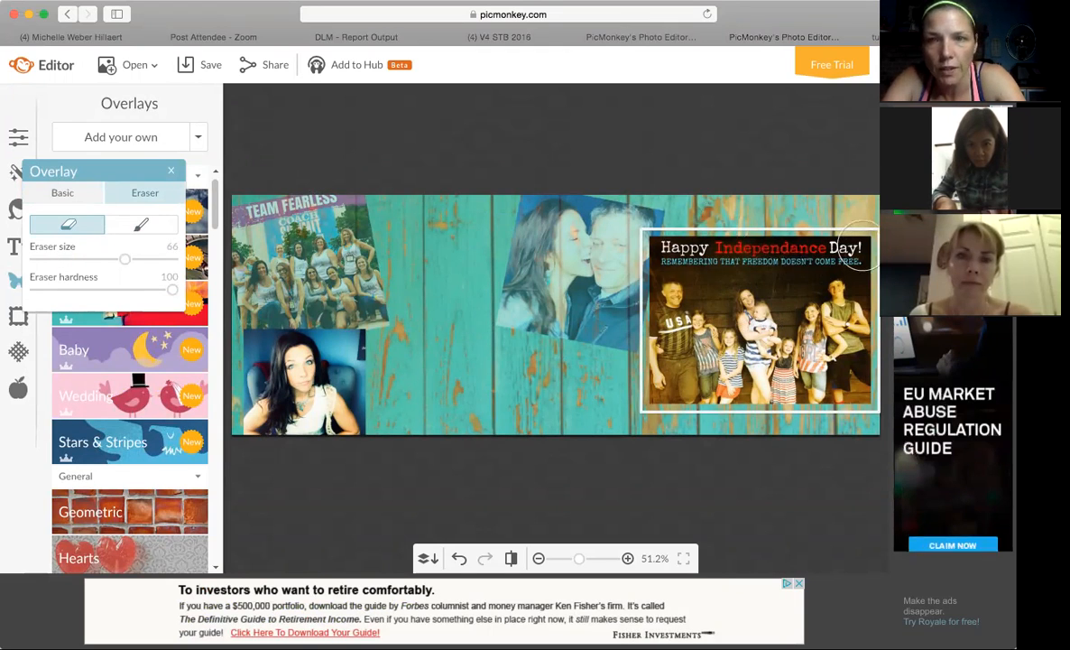
pyautogui.click(860, 244)
pyautogui.moveTo(832, 242); pyautogui.dragTo(652, 244)
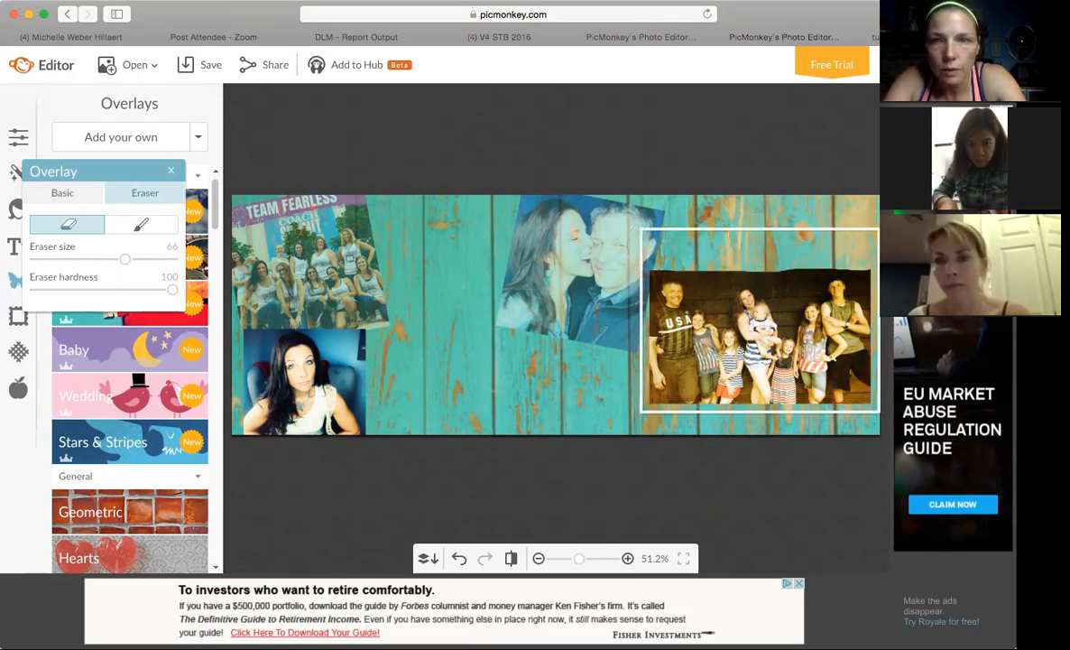
pyautogui.click(872, 246)
pyautogui.moveTo(851, 248); pyautogui.dragTo(764, 250)
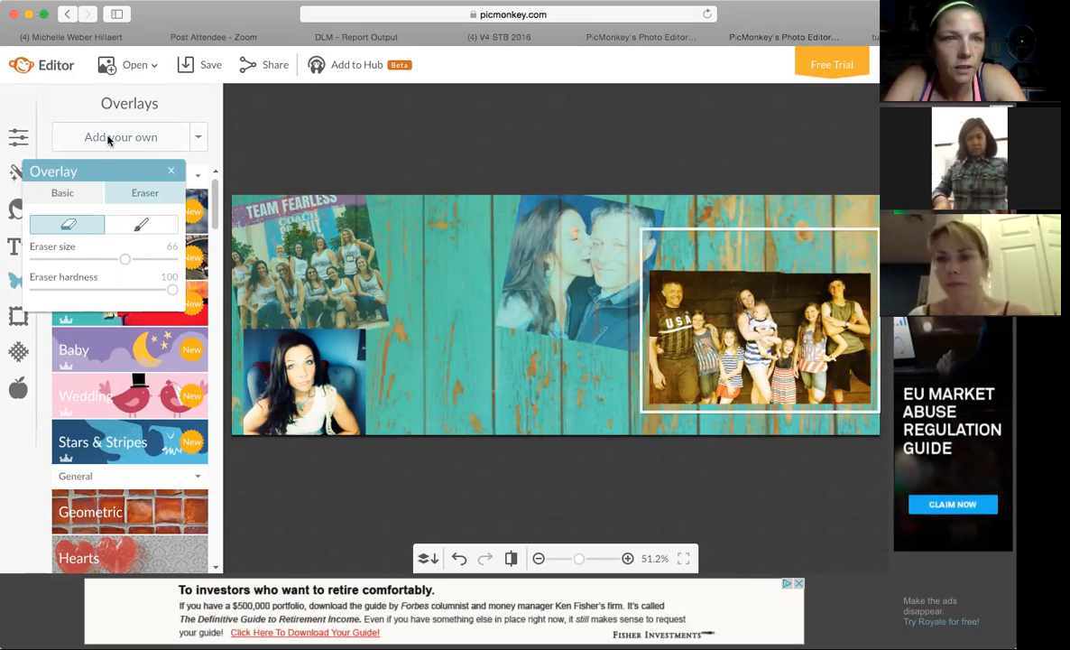
pyautogui.click(172, 170)
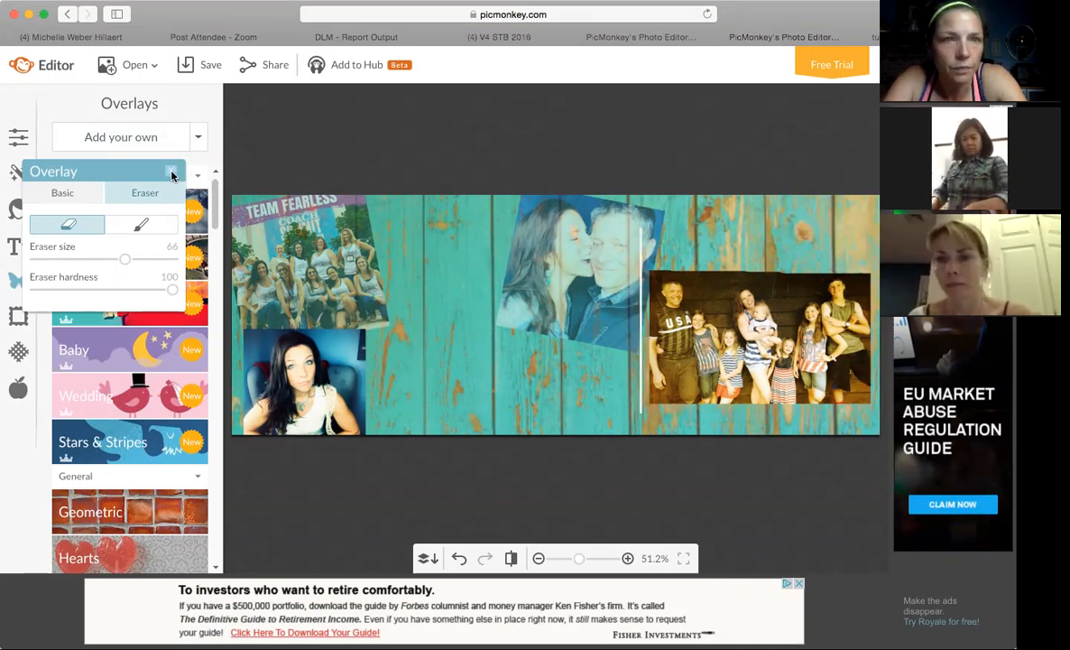
# Tilt the family photo clockwise, shrink it slightly, place it in the cover's upper-right corner, and set its fade to 44%.
pyautogui.click(788, 304)
pyautogui.moveTo(759, 220); pyautogui.dragTo(780, 218)
pyautogui.moveTo(778, 301); pyautogui.dragTo(791, 241)
pyautogui.moveTo(869, 369)
pyautogui.mouseDown()
pyautogui.moveTo(854, 318)
pyautogui.moveTo(862, 352)
pyautogui.mouseUp()
pyautogui.moveTo(827, 311); pyautogui.dragTo(838, 310)
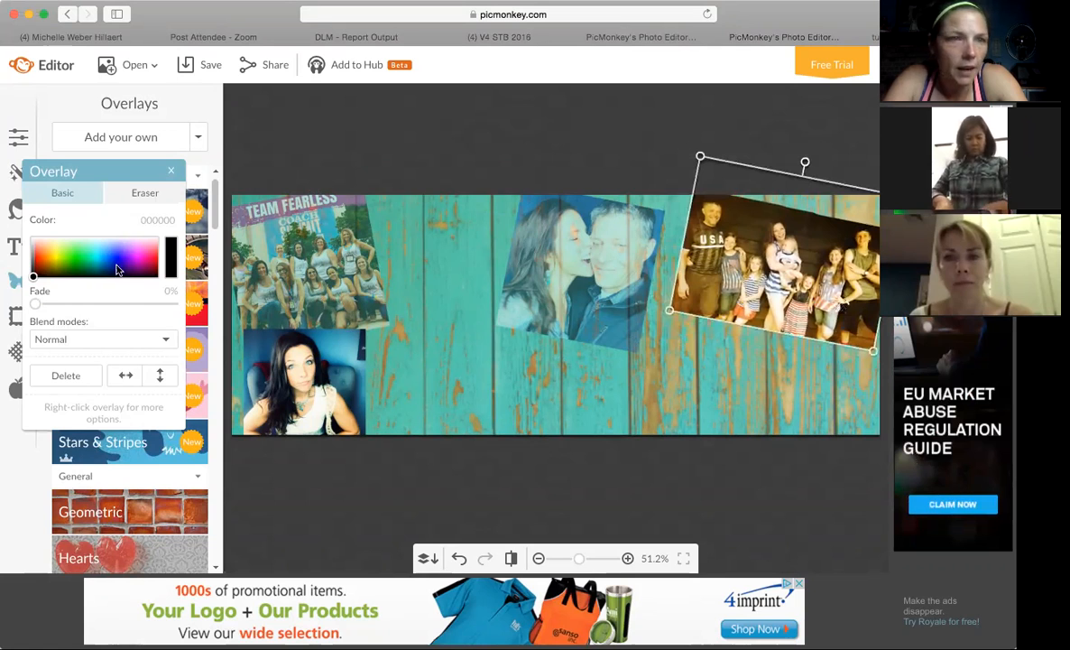
pyautogui.moveTo(35, 305); pyautogui.dragTo(93, 311)
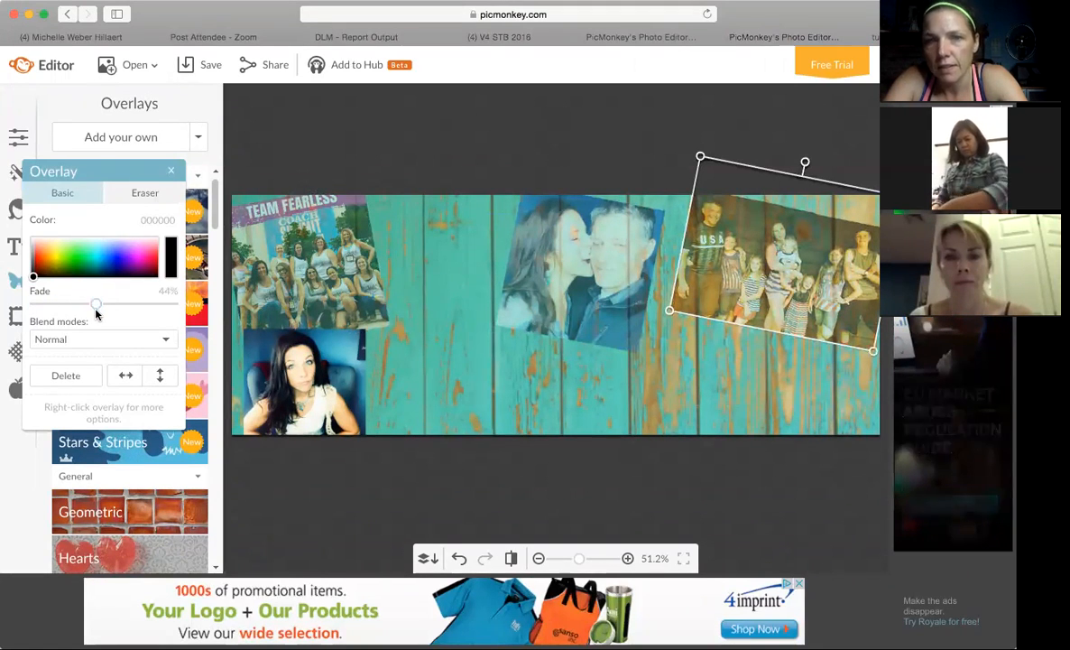
# Using the Live Fearlessly banner as reference, shrink the couple photo, reduce its clockwise tilt slightly, and reposition it at the cover's top center.
pyautogui.click(658, 41)
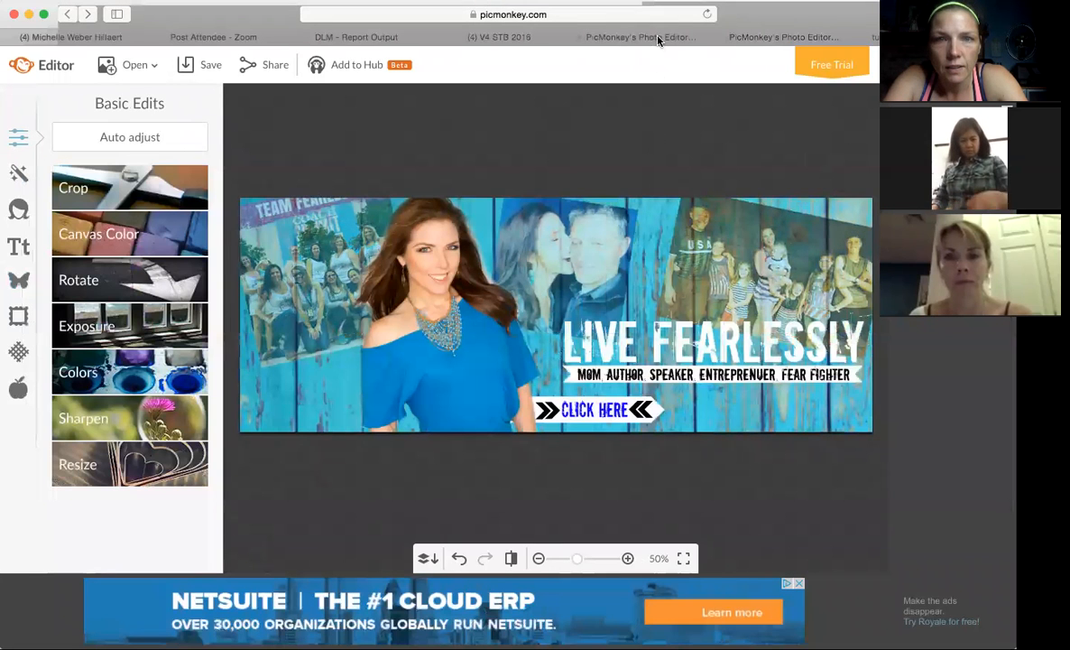
pyautogui.click(782, 38)
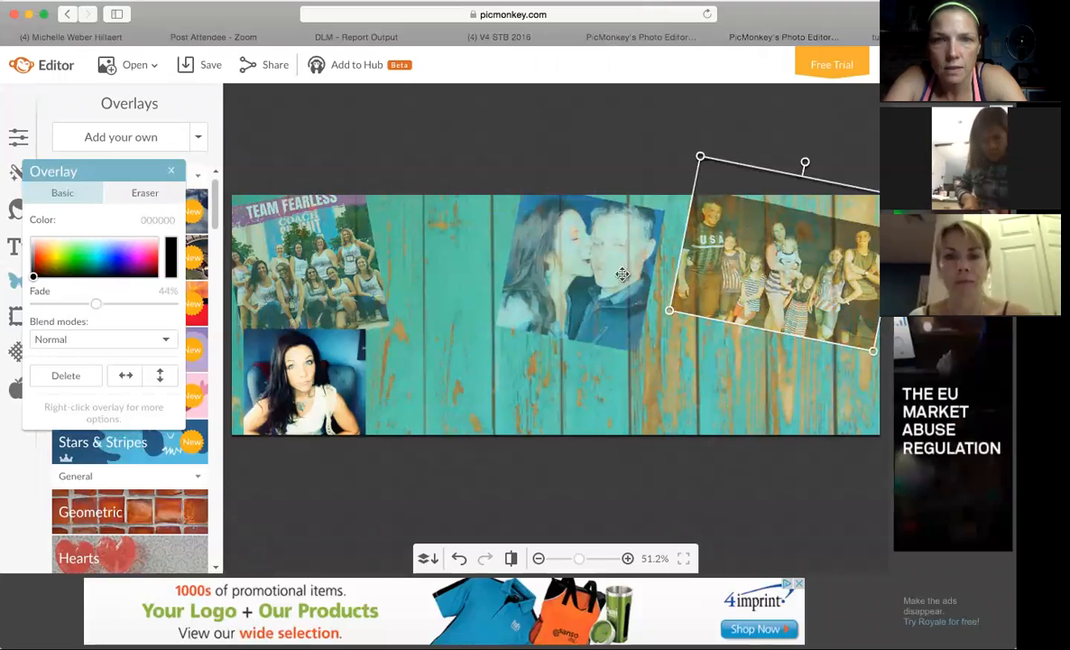
pyautogui.moveTo(623, 273); pyautogui.dragTo(604, 268)
pyautogui.click(676, 41)
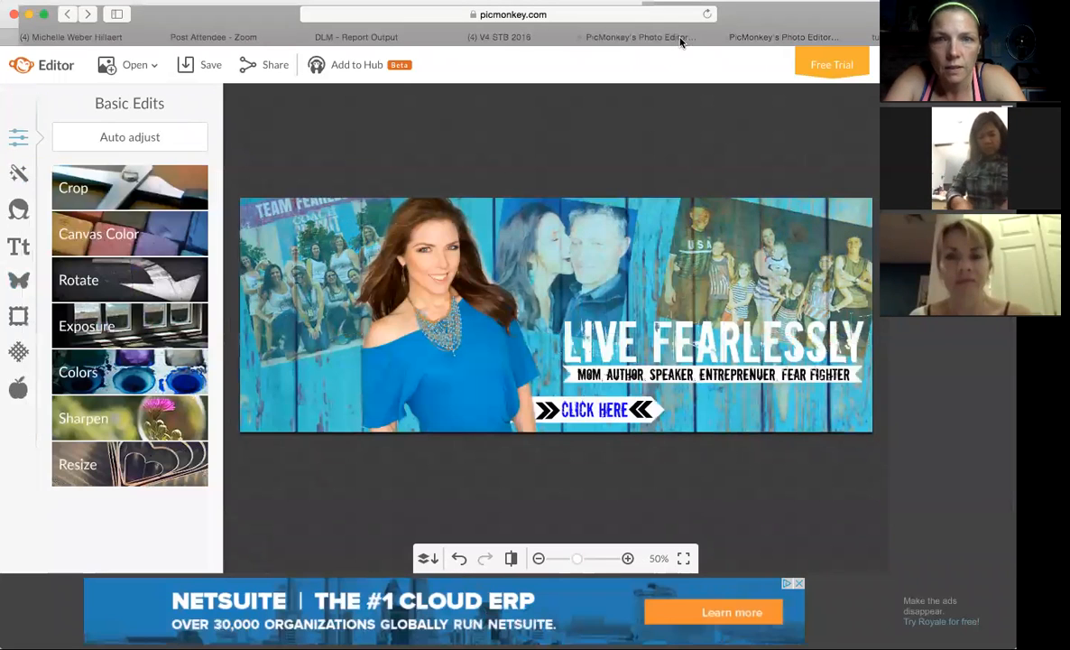
pyautogui.click(792, 41)
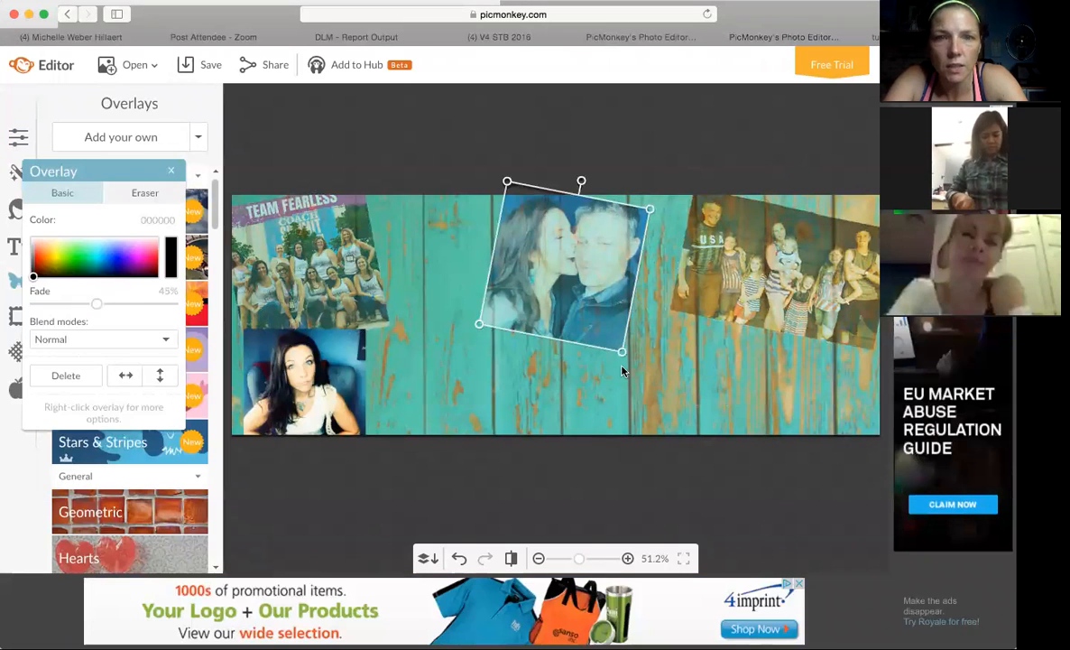
pyautogui.moveTo(625, 355); pyautogui.dragTo(615, 340)
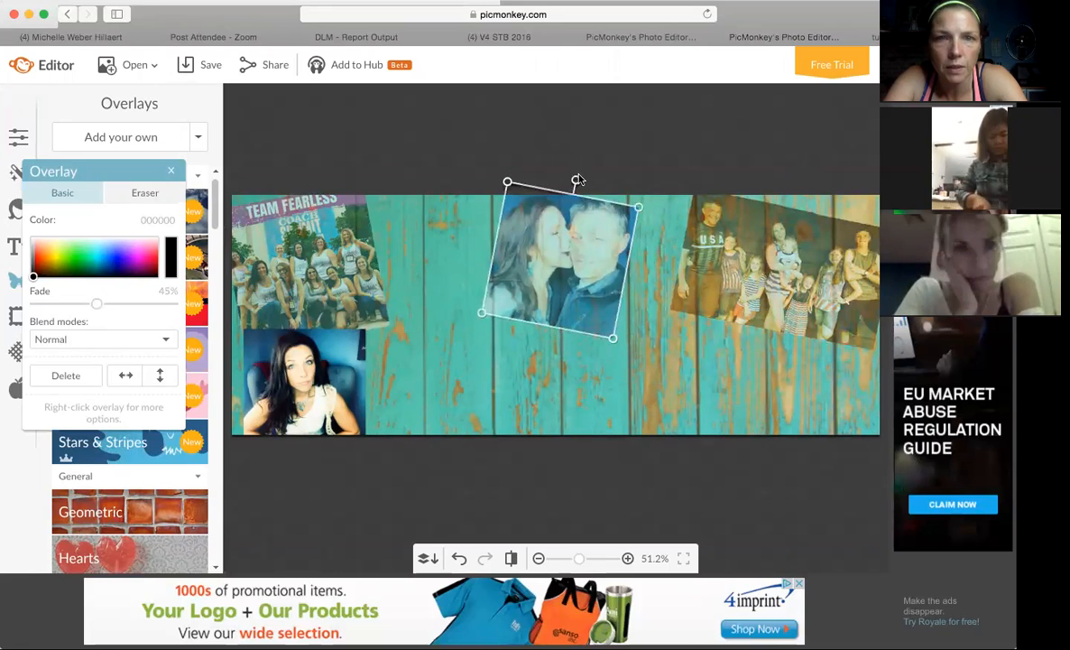
pyautogui.moveTo(577, 178); pyautogui.dragTo(572, 179)
pyautogui.moveTo(579, 233); pyautogui.dragTo(590, 233)
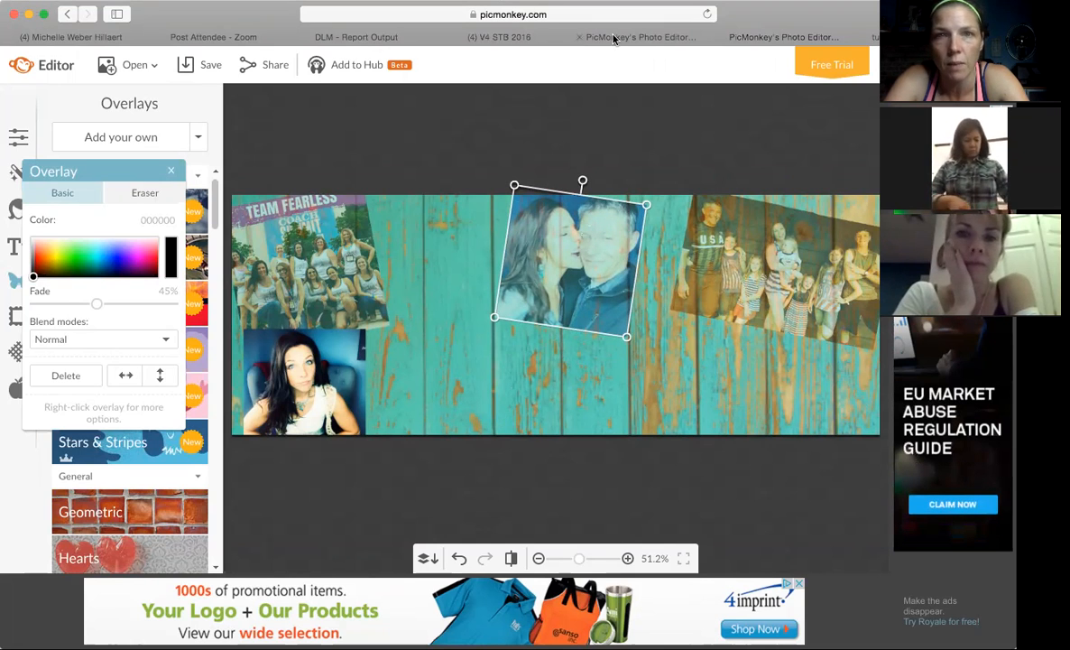
pyautogui.click(760, 36)
pyautogui.click(780, 38)
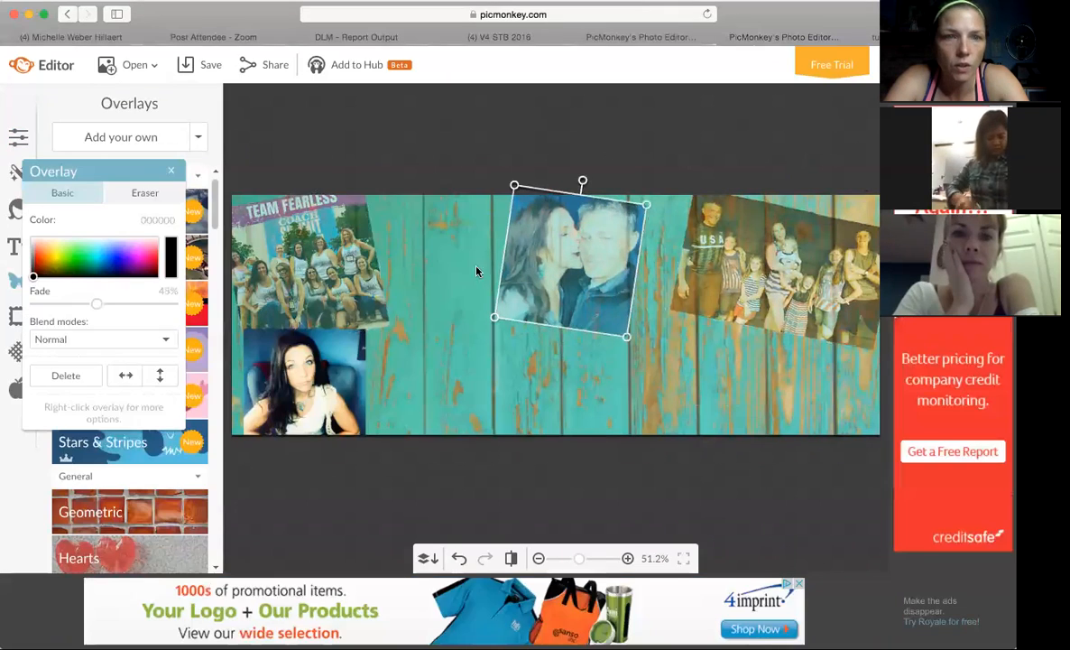
pyautogui.click(669, 349)
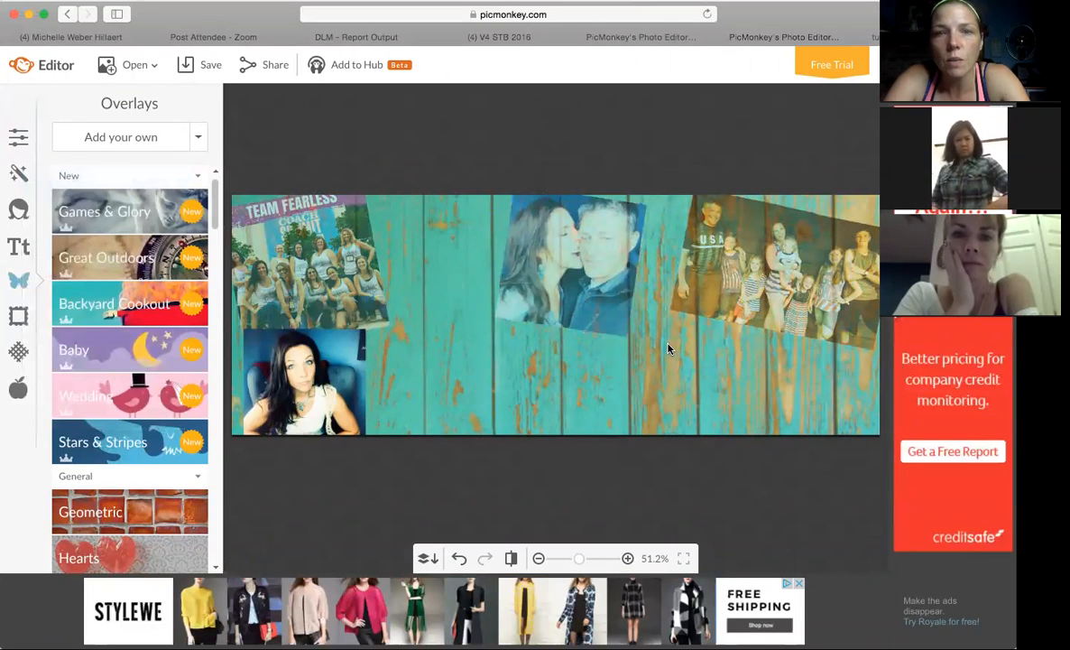
# Compare the layout with the Live Fearlessly banner and enlarge the TEAM FEARLESS photo slightly.
pyautogui.click(656, 41)
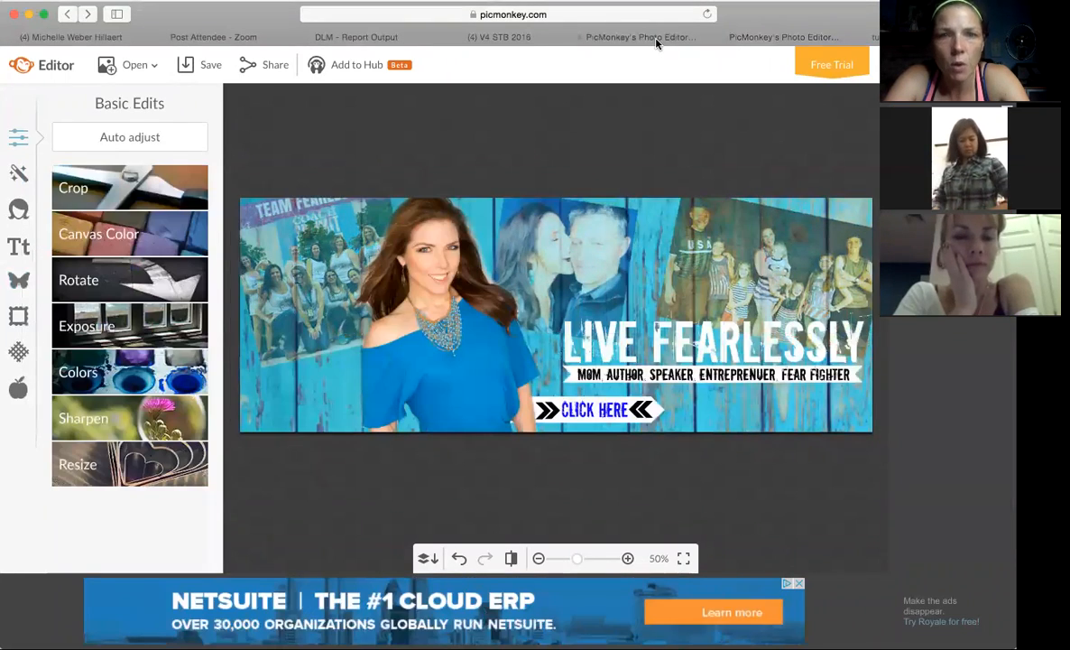
pyautogui.click(756, 39)
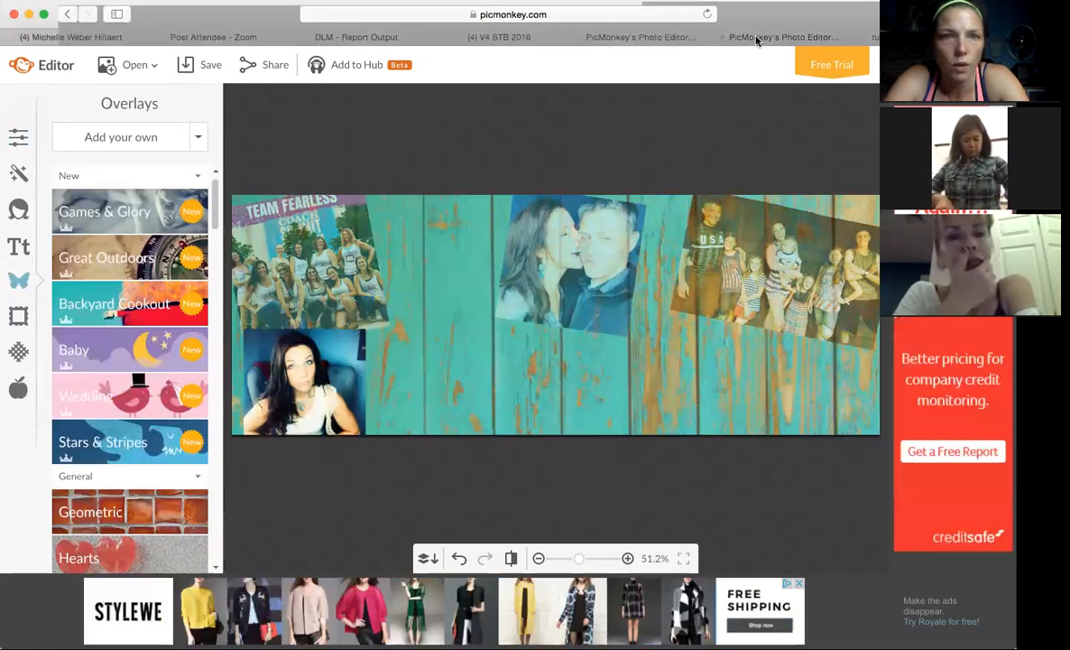
pyautogui.click(318, 239)
pyautogui.moveTo(388, 323); pyautogui.dragTo(411, 333)
pyautogui.click(426, 332)
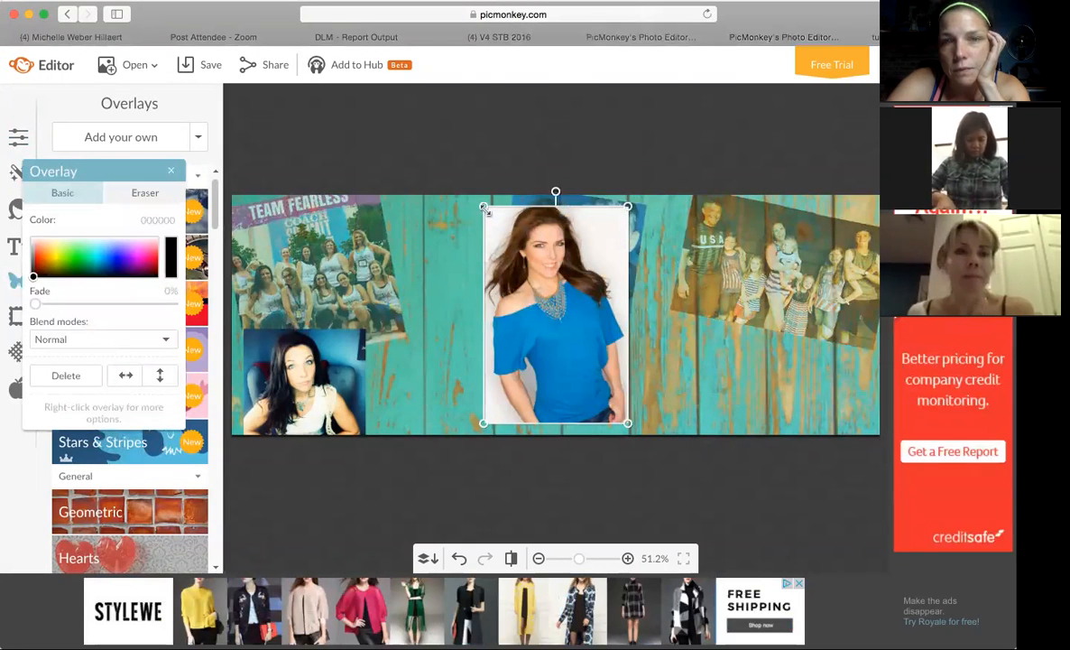
# Enlarge the photo of the woman in the blue top beyond the cover's height and place it between the team and couple photos.
pyautogui.moveTo(484, 207); pyautogui.dragTo(412, 191)
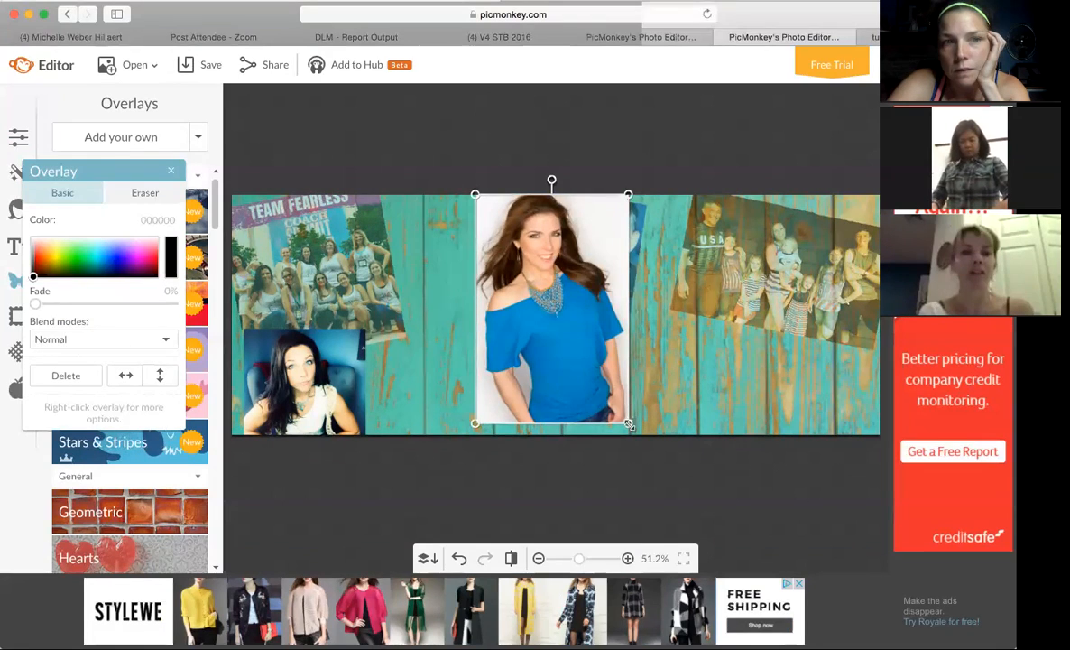
pyautogui.moveTo(629, 424); pyautogui.dragTo(691, 516)
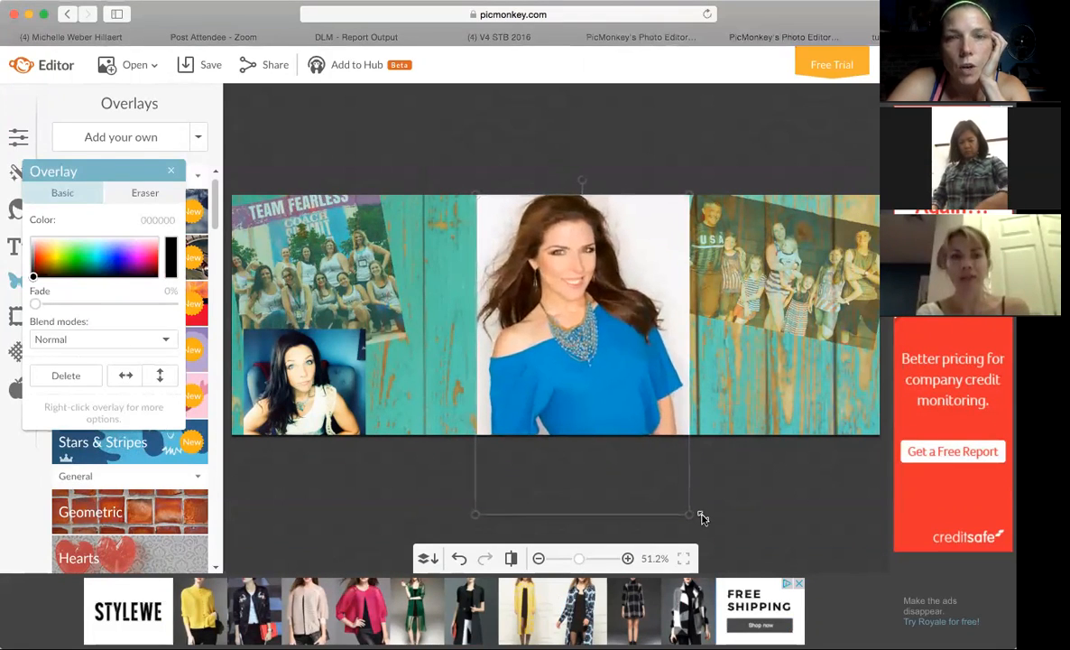
pyautogui.moveTo(598, 367); pyautogui.dragTo(511, 367)
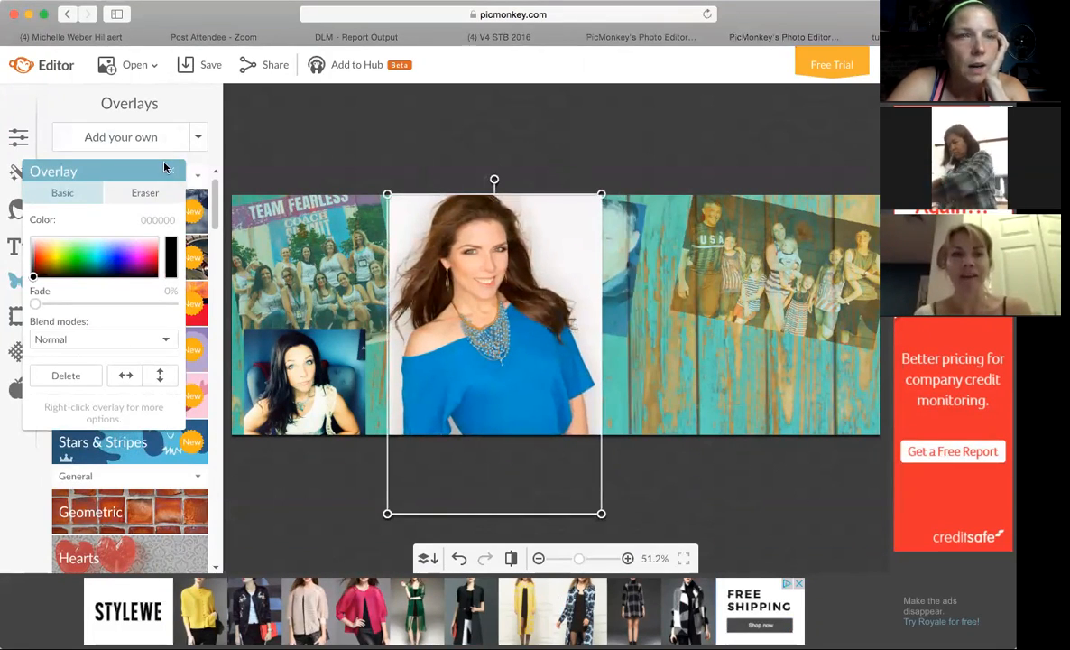
pyautogui.click(170, 171)
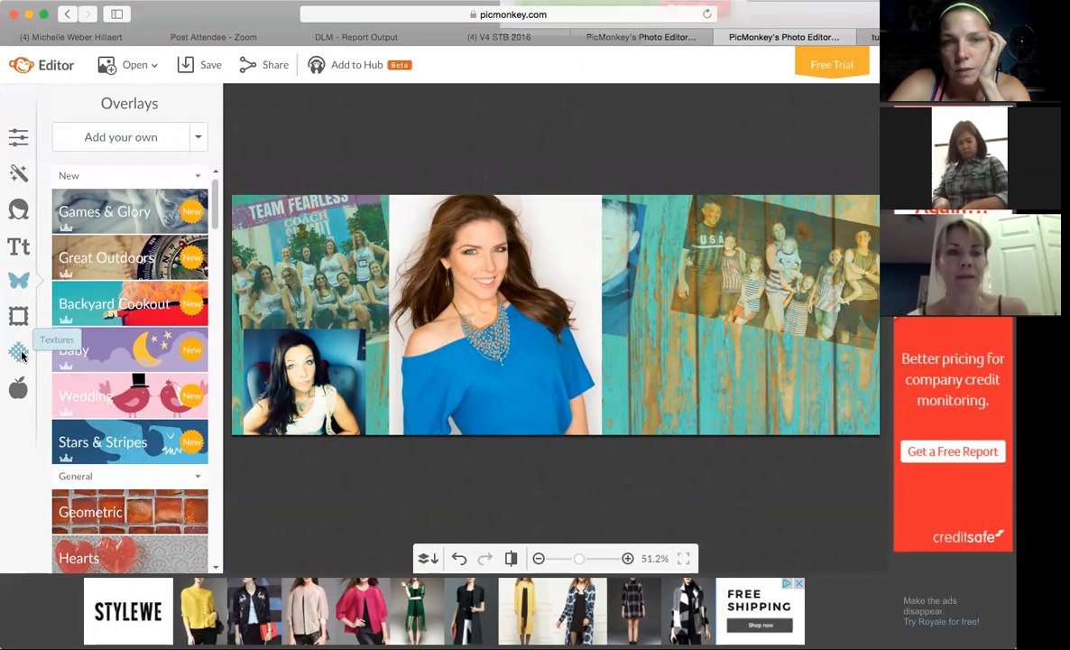
pyautogui.click(442, 281)
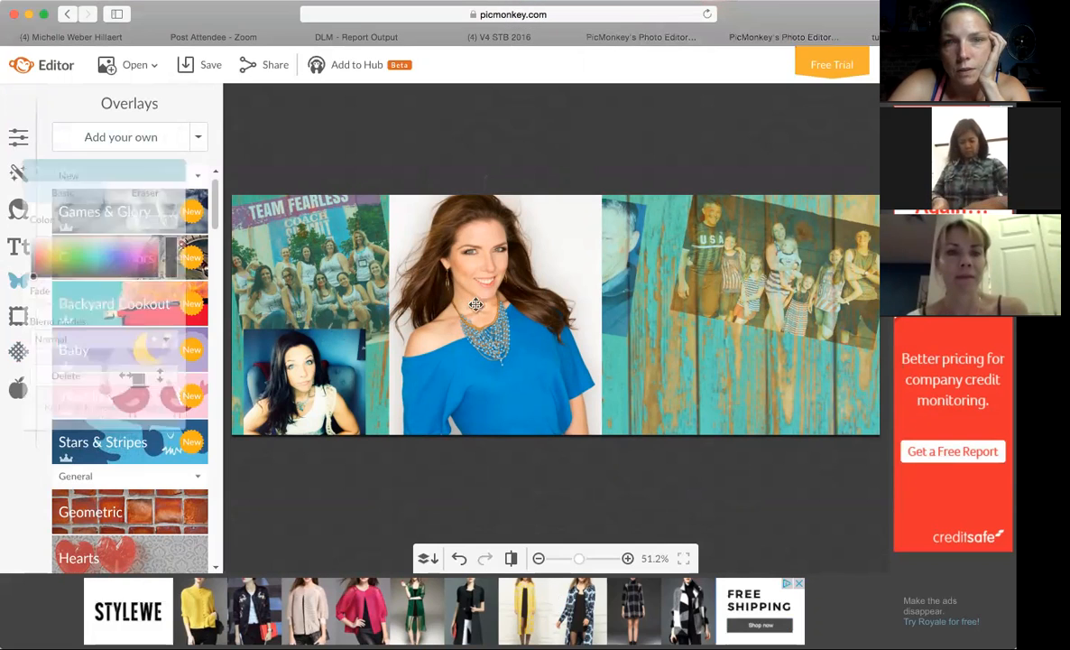
pyautogui.moveTo(476, 313); pyautogui.dragTo(475, 305)
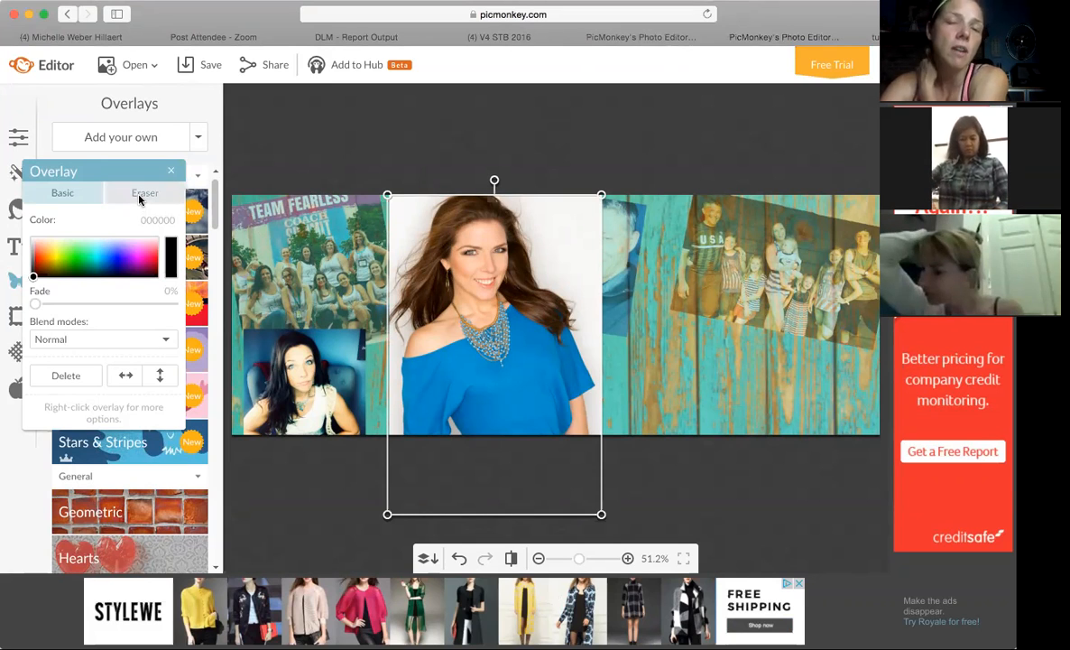
# Start erasing the blue-top photo's white background over the couple at eraser hardness 67, and reduce the hardness to 36.
pyautogui.click(140, 199)
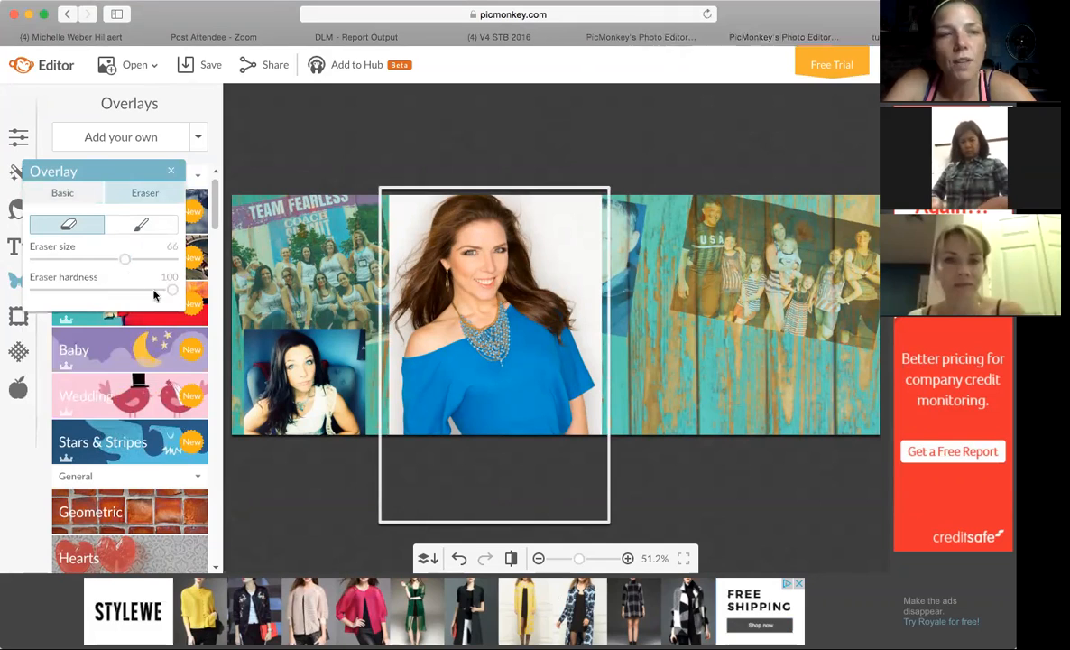
pyautogui.moveTo(169, 296)
pyautogui.mouseDown()
pyautogui.moveTo(115, 300)
pyautogui.moveTo(131, 294)
pyautogui.mouseUp()
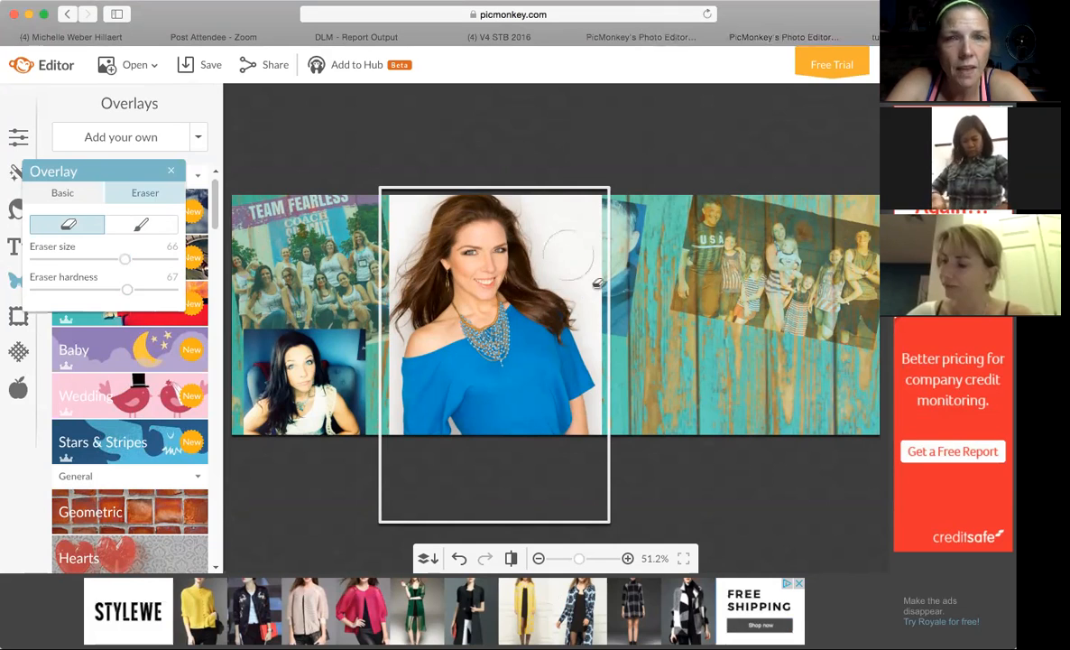
pyautogui.moveTo(603, 262)
pyautogui.mouseDown()
pyautogui.moveTo(579, 210)
pyautogui.moveTo(559, 196)
pyautogui.moveTo(604, 259)
pyautogui.moveTo(557, 228)
pyautogui.moveTo(554, 208)
pyautogui.moveTo(596, 272)
pyautogui.mouseUp()
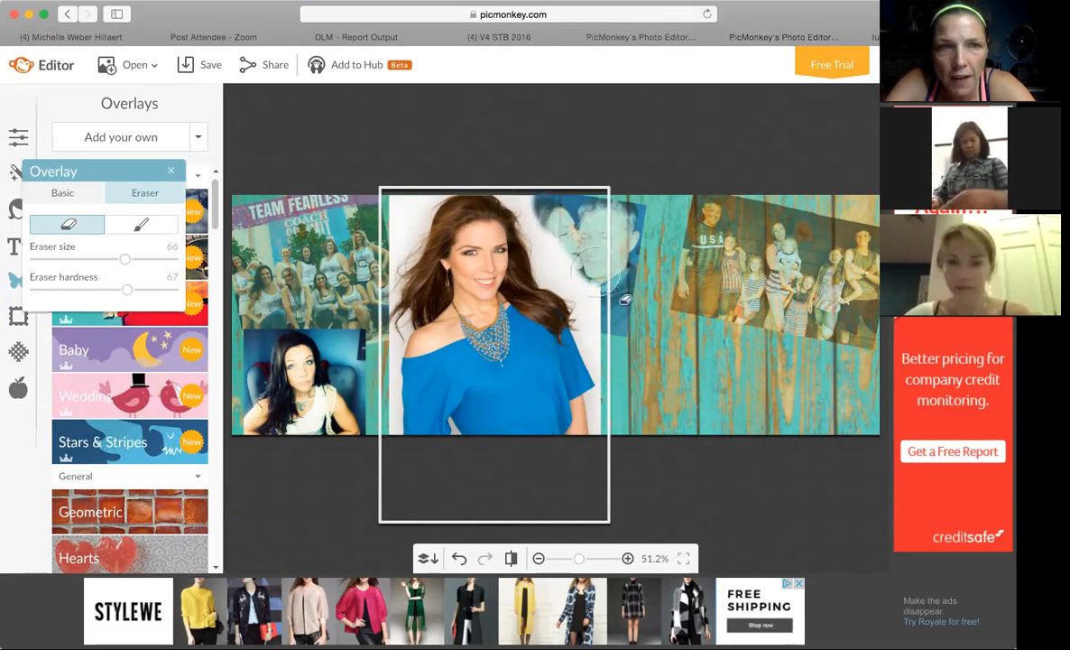
pyautogui.moveTo(128, 291); pyautogui.dragTo(85, 290)
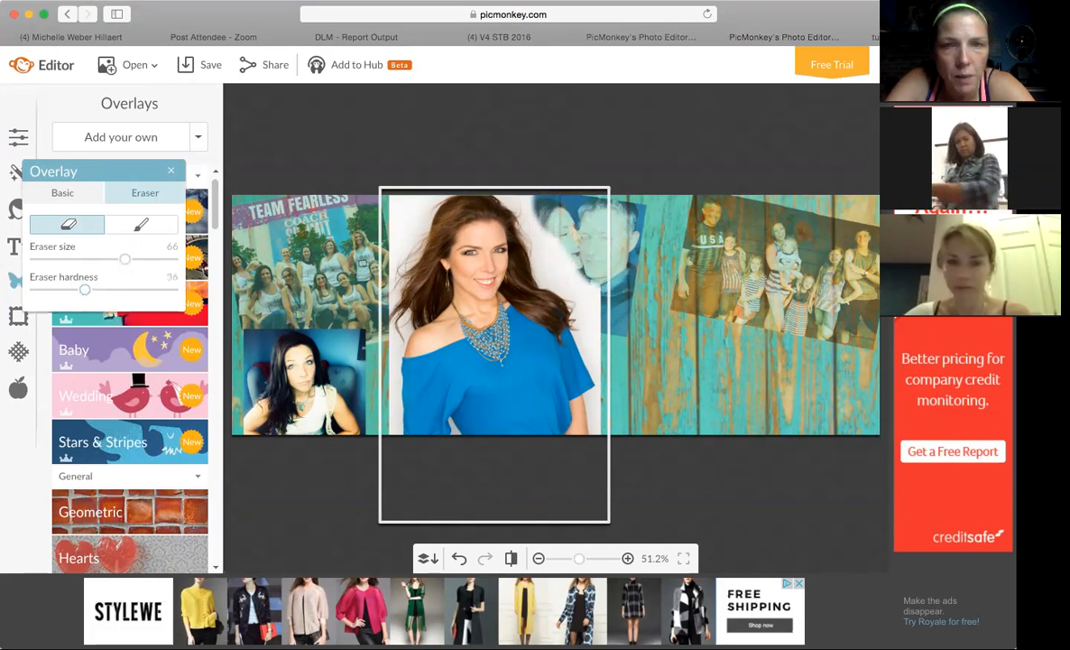
# Erase the white background between the woman in blue and the couple, down past her sleeve, undoing the stroke that cuts into the sleeve.
pyautogui.moveTo(590, 276)
pyautogui.mouseDown()
pyautogui.moveTo(528, 184)
pyautogui.moveTo(553, 225)
pyautogui.moveTo(545, 266)
pyautogui.moveTo(560, 233)
pyautogui.moveTo(544, 221)
pyautogui.moveTo(558, 250)
pyautogui.moveTo(531, 255)
pyautogui.moveTo(577, 298)
pyautogui.moveTo(561, 296)
pyautogui.moveTo(557, 309)
pyautogui.moveTo(612, 357)
pyautogui.moveTo(615, 373)
pyautogui.mouseUp()
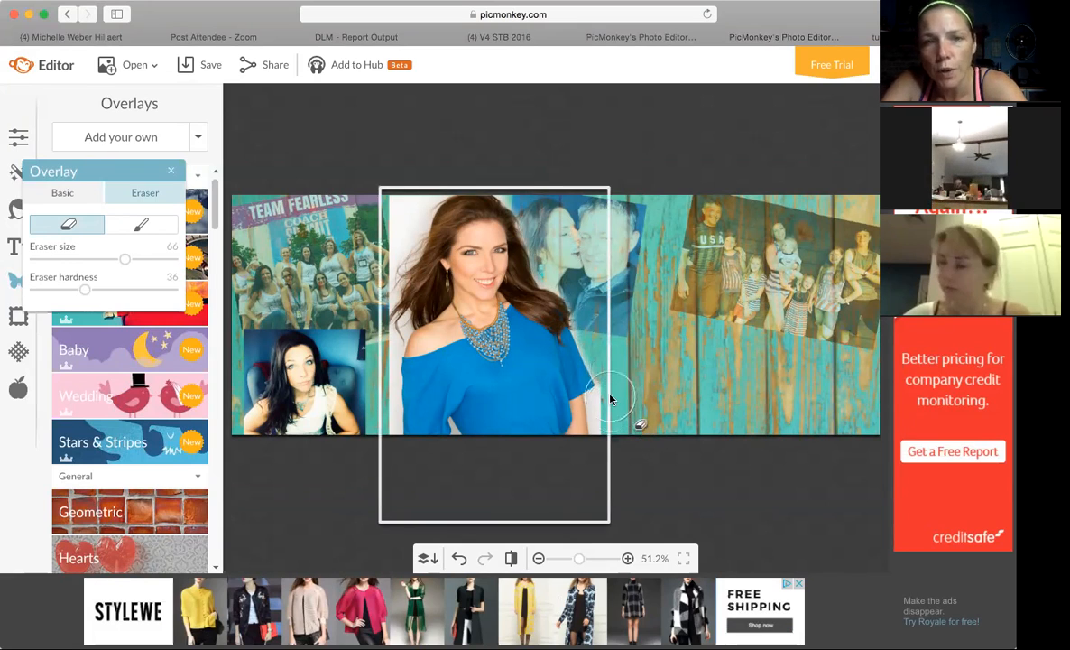
pyautogui.moveTo(610, 372)
pyautogui.mouseDown()
pyautogui.moveTo(577, 338)
pyautogui.moveTo(618, 374)
pyautogui.moveTo(577, 351)
pyautogui.mouseUp()
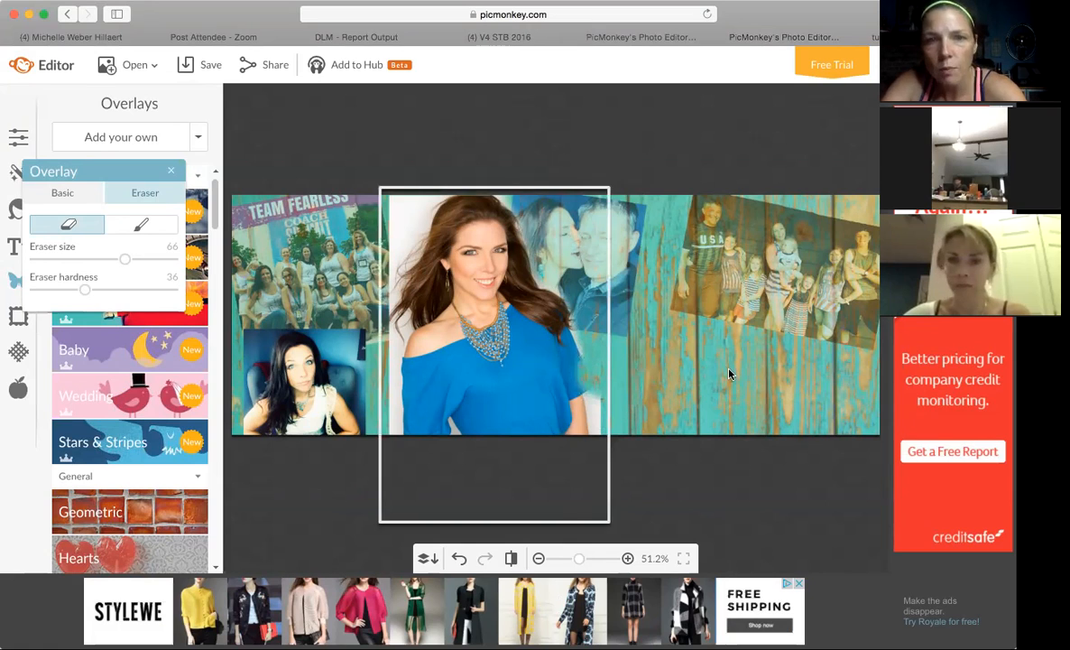
pyautogui.press('super+z')
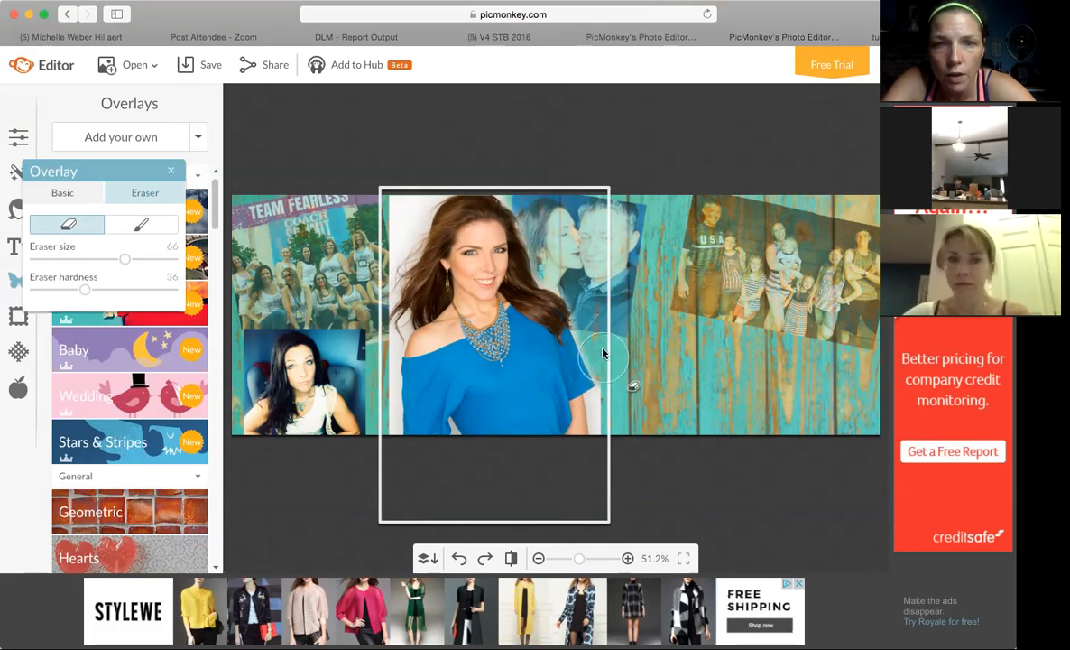
pyautogui.moveTo(578, 336)
pyautogui.mouseDown()
pyautogui.moveTo(621, 374)
pyautogui.moveTo(616, 438)
pyautogui.mouseUp()
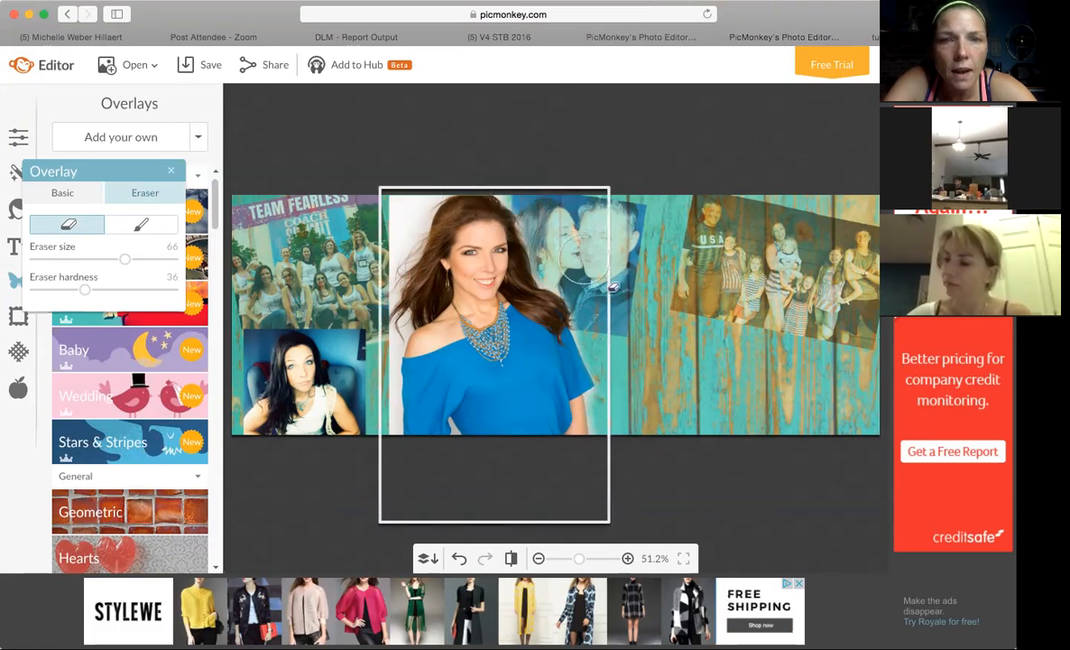
# Erase the white background beside the woman's hair over the couple and down her side facing the team photo, using eraser size 66.
pyautogui.moveTo(559, 266)
pyautogui.mouseDown()
pyautogui.moveTo(503, 237)
pyautogui.moveTo(535, 204)
pyautogui.moveTo(501, 189)
pyautogui.mouseUp()
pyautogui.moveTo(552, 259)
pyautogui.mouseDown()
pyautogui.moveTo(571, 260)
pyautogui.moveTo(537, 260)
pyautogui.moveTo(519, 221)
pyautogui.moveTo(535, 184)
pyautogui.moveTo(516, 174)
pyautogui.mouseUp()
pyautogui.moveTo(434, 166)
pyautogui.mouseDown()
pyautogui.moveTo(373, 251)
pyautogui.moveTo(363, 303)
pyautogui.mouseUp()
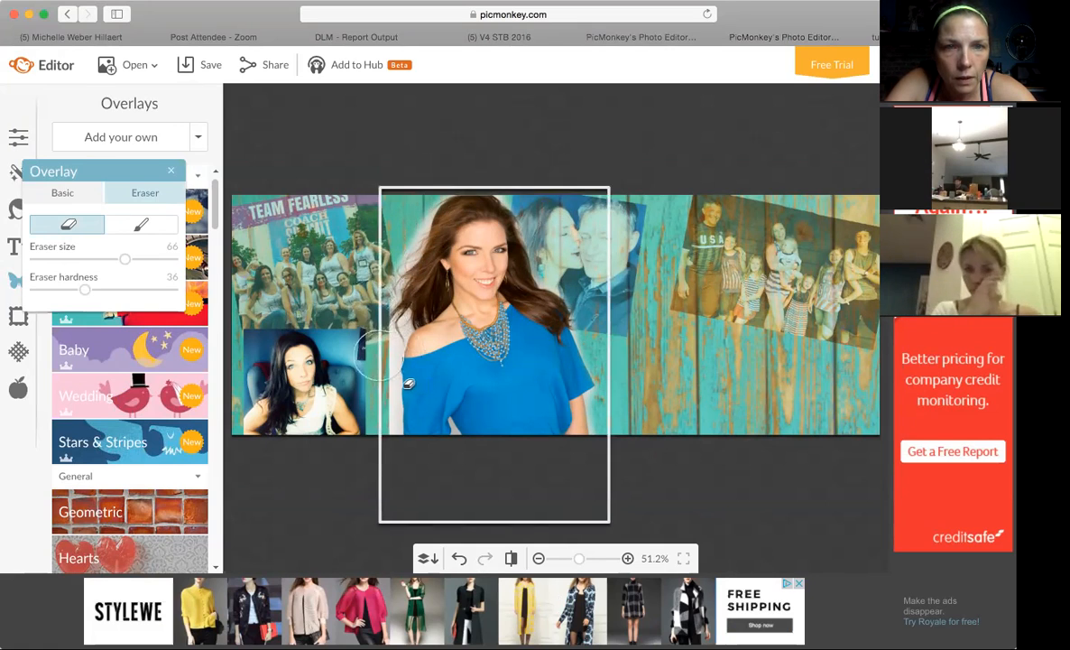
pyautogui.moveTo(374, 354); pyautogui.dragTo(370, 432)
# Reduce the eraser size to 44 and shift the family photo slightly lower on the wood background.
pyautogui.moveTo(125, 259); pyautogui.dragTo(71, 261)
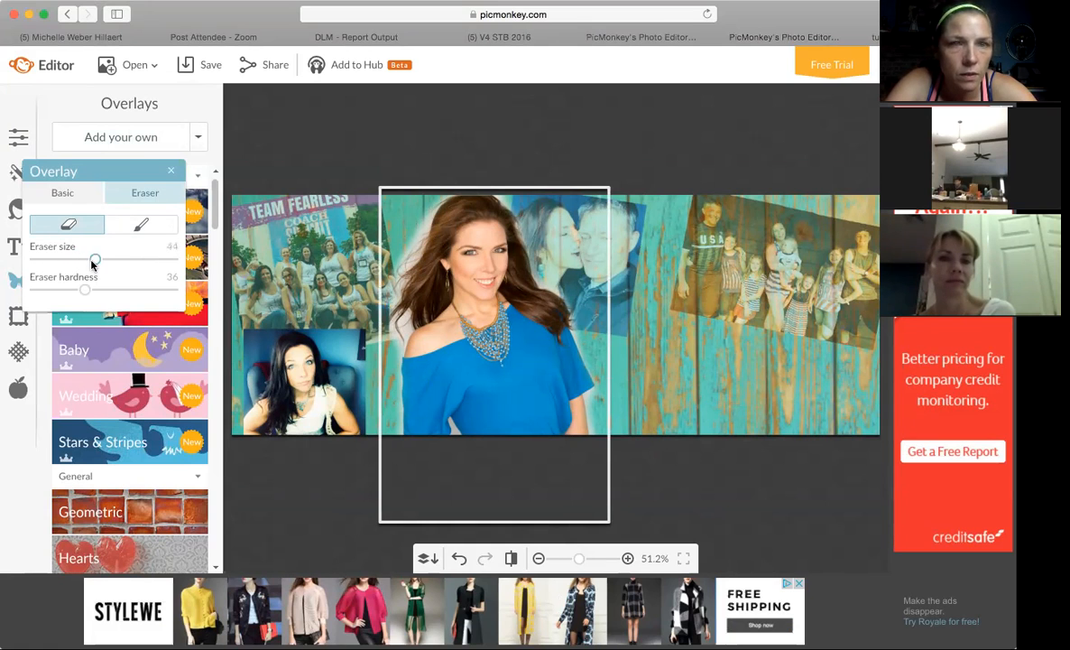
pyautogui.click(692, 284)
pyautogui.moveTo(693, 284); pyautogui.dragTo(688, 312)
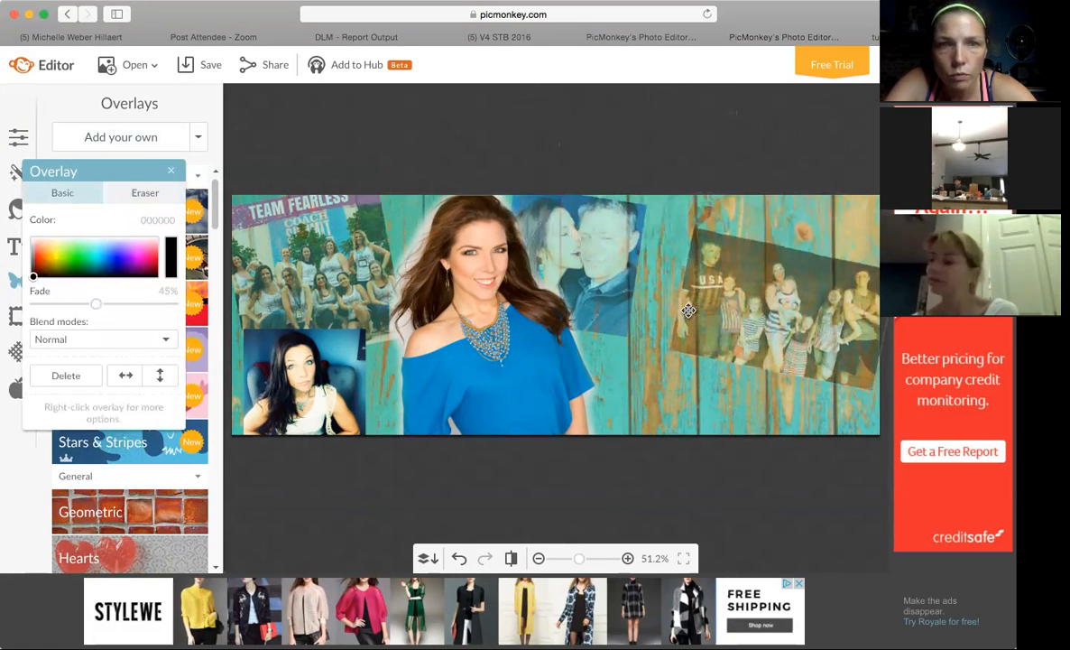
# Erase the remaining white fringe of the blue-top photo around her head and down past her hair and sleeve beside the team photo.
pyautogui.click(485, 364)
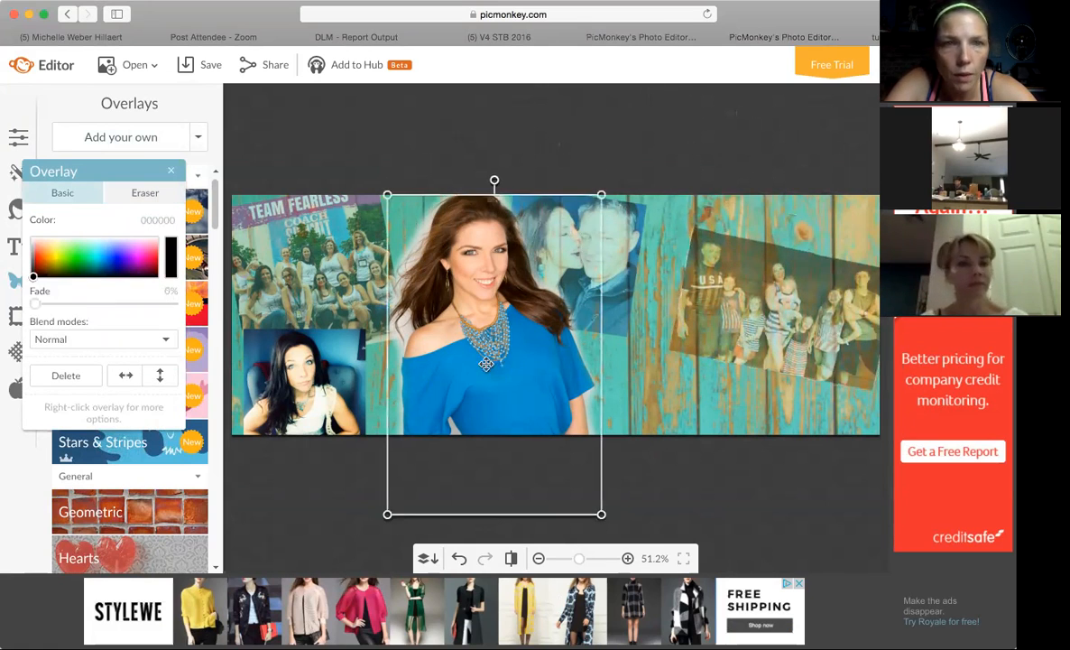
pyautogui.click(144, 193)
pyautogui.moveTo(561, 287)
pyautogui.mouseDown()
pyautogui.moveTo(606, 281)
pyautogui.moveTo(565, 290)
pyautogui.moveTo(537, 246)
pyautogui.moveTo(548, 278)
pyautogui.moveTo(497, 182)
pyautogui.mouseUp()
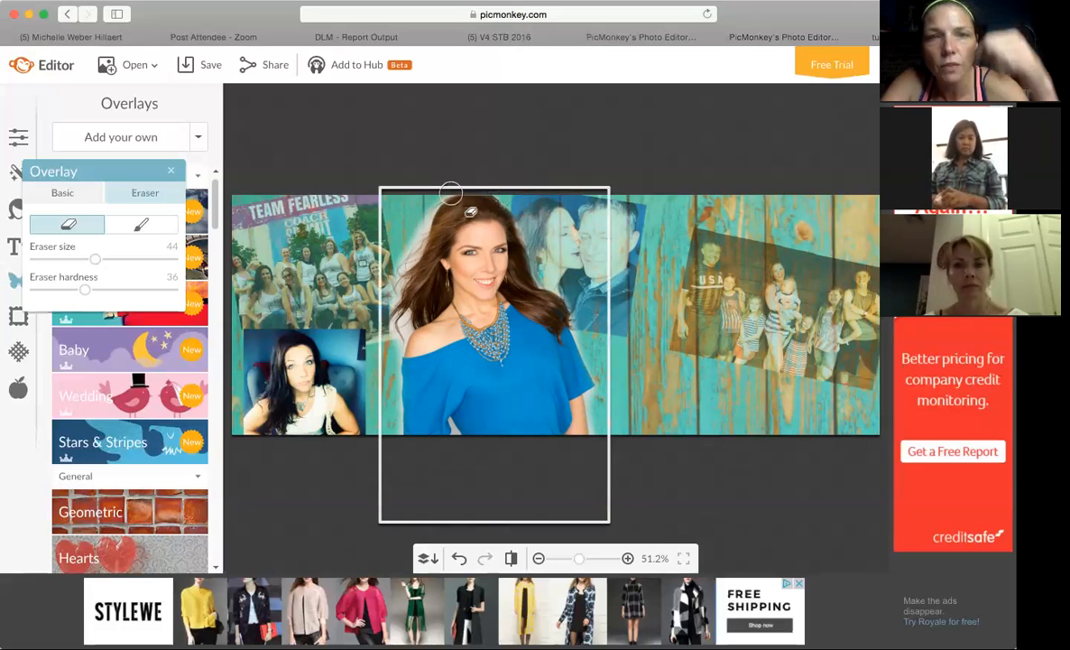
pyautogui.moveTo(453, 181)
pyautogui.mouseDown()
pyautogui.moveTo(439, 184)
pyautogui.moveTo(409, 234)
pyautogui.moveTo(416, 228)
pyautogui.mouseUp()
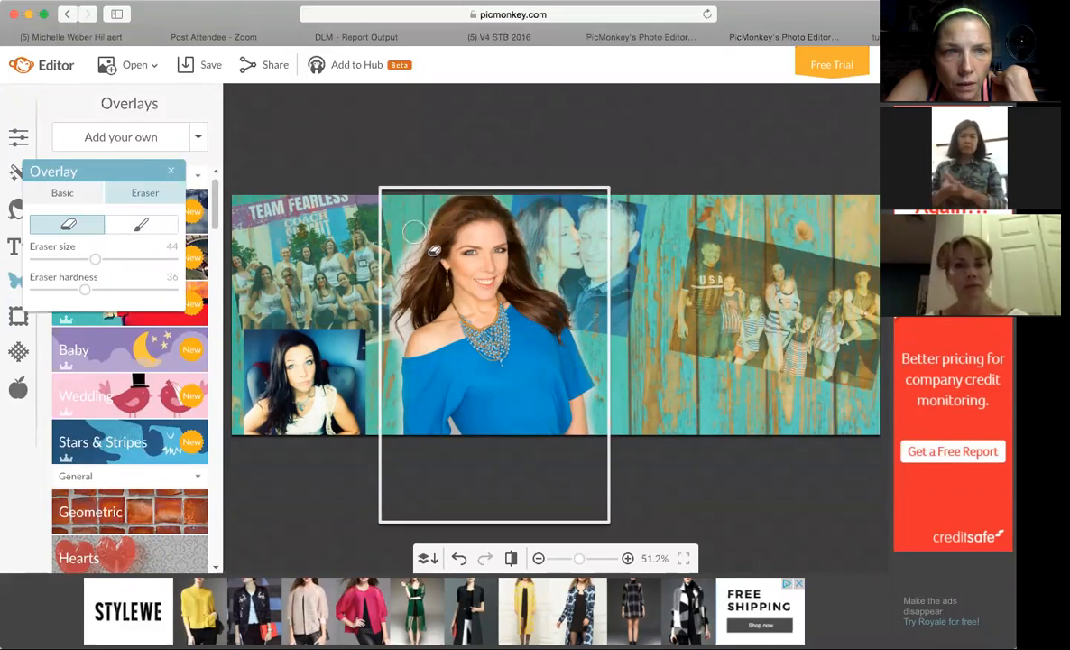
pyautogui.moveTo(418, 222)
pyautogui.mouseDown()
pyautogui.moveTo(407, 238)
pyautogui.moveTo(406, 355)
pyautogui.mouseUp()
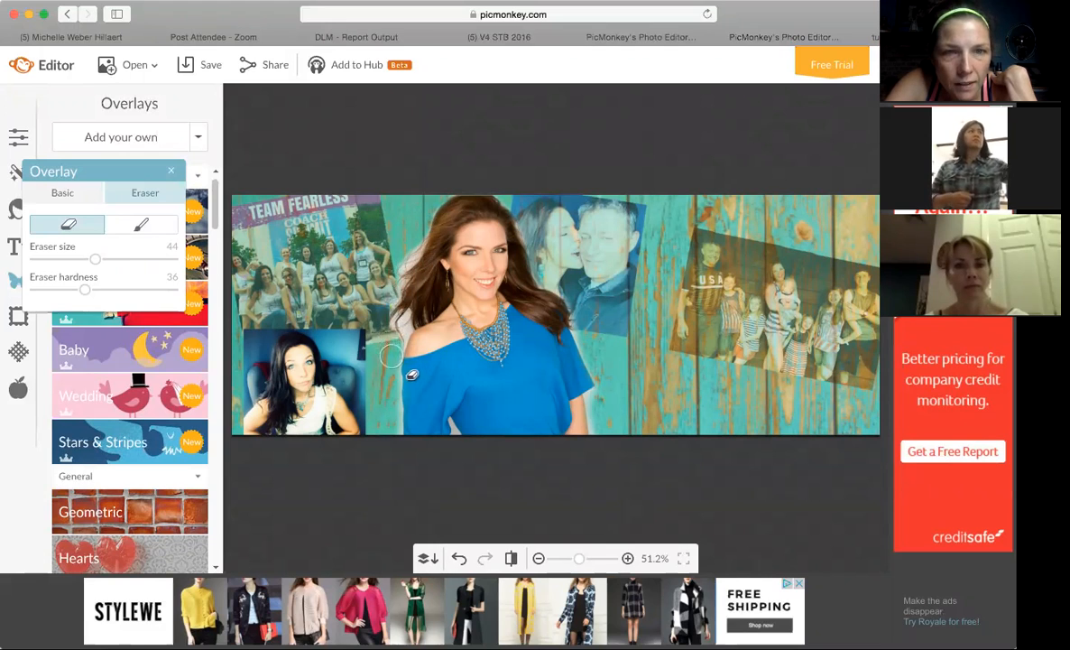
pyautogui.click(389, 372)
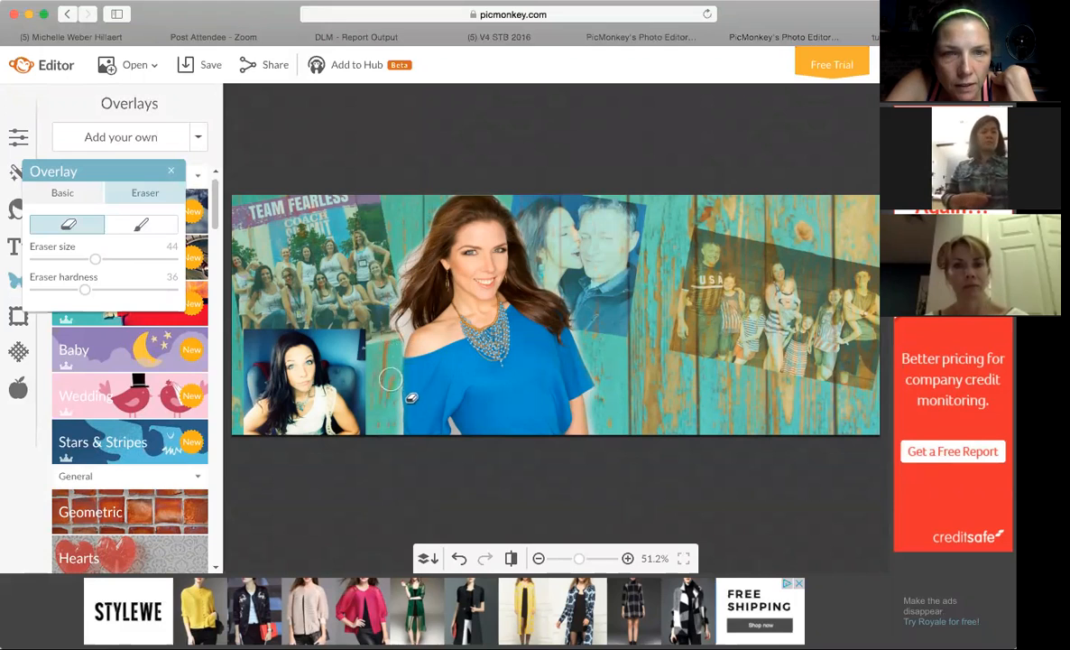
pyautogui.moveTo(392, 384); pyautogui.dragTo(393, 437)
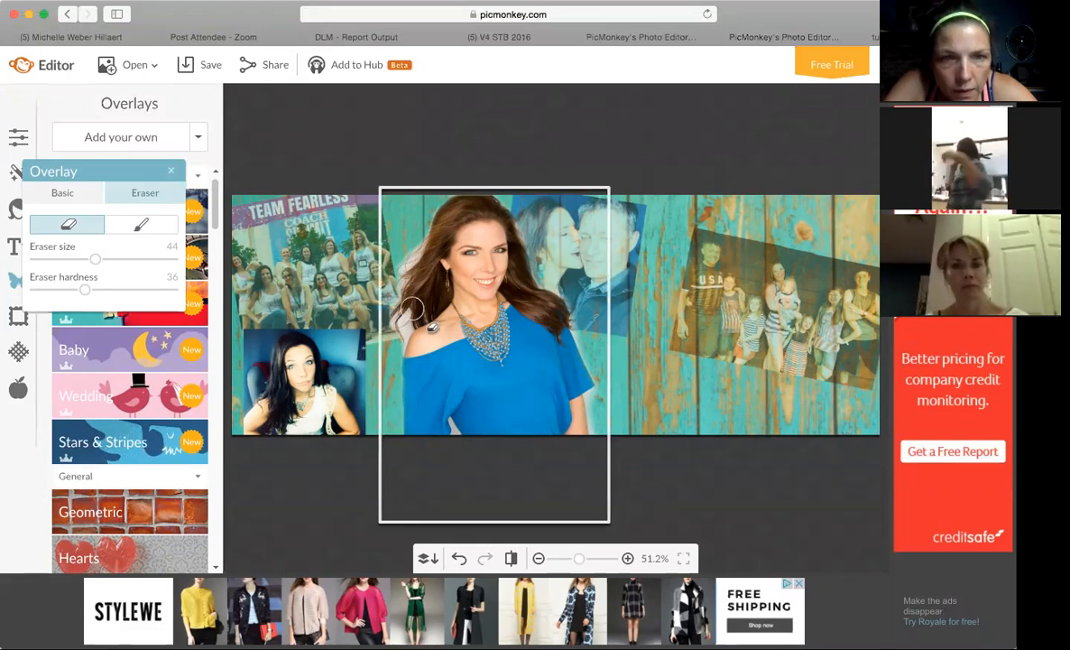
# Erase the white between the woman's hair and bare shoulder at eraser size 23, undoing the first stroke and reducing the hardness to 22.
pyautogui.moveTo(92, 259); pyautogui.dragTo(53, 261)
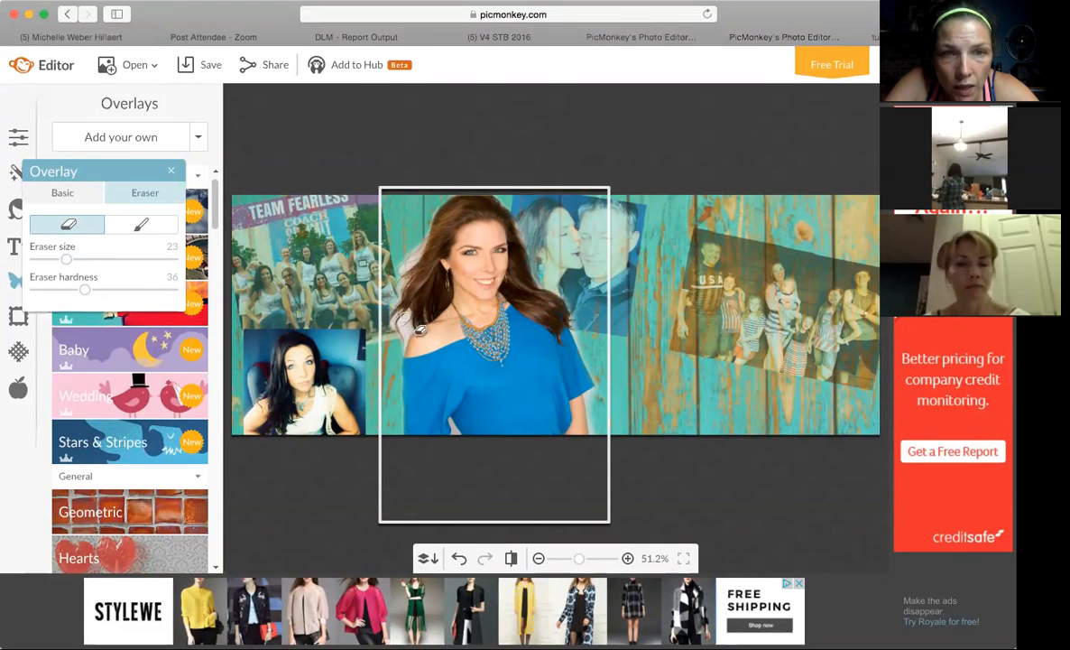
pyautogui.moveTo(391, 307)
pyautogui.mouseDown()
pyautogui.moveTo(379, 297)
pyautogui.moveTo(404, 319)
pyautogui.mouseUp()
pyautogui.press('super+z')
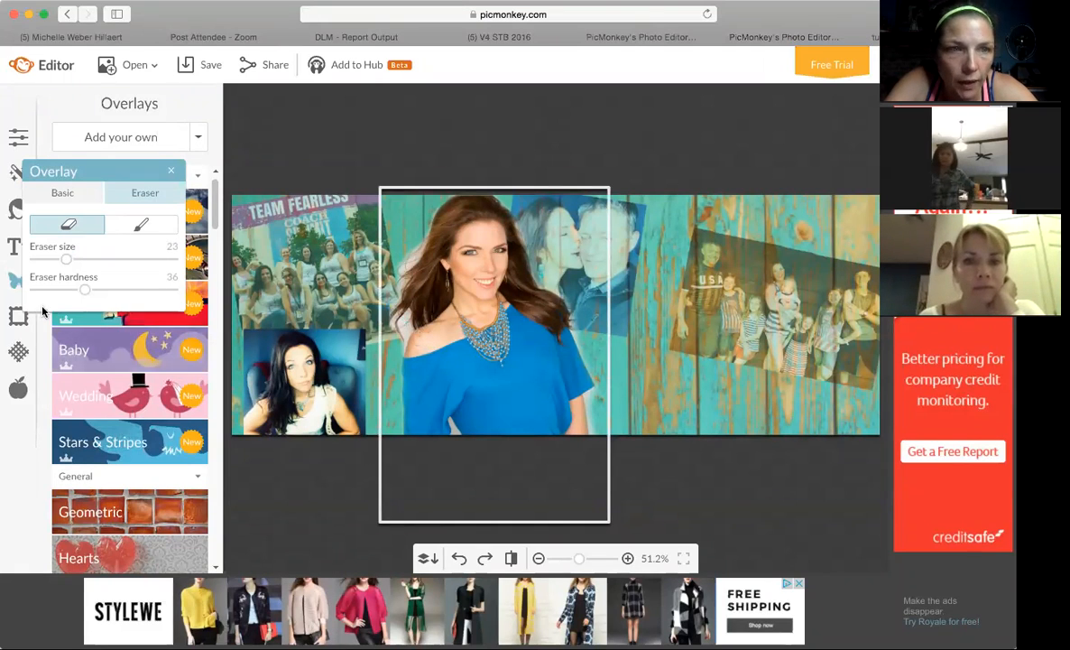
pyautogui.moveTo(85, 289); pyautogui.dragTo(66, 290)
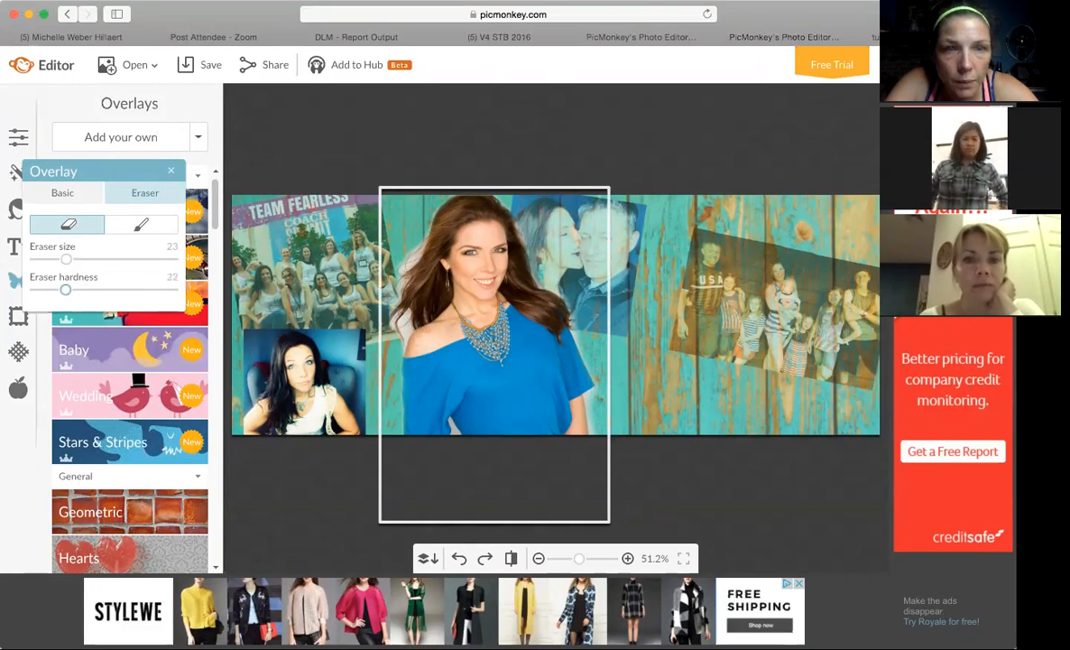
pyautogui.moveTo(423, 327); pyautogui.dragTo(424, 342)
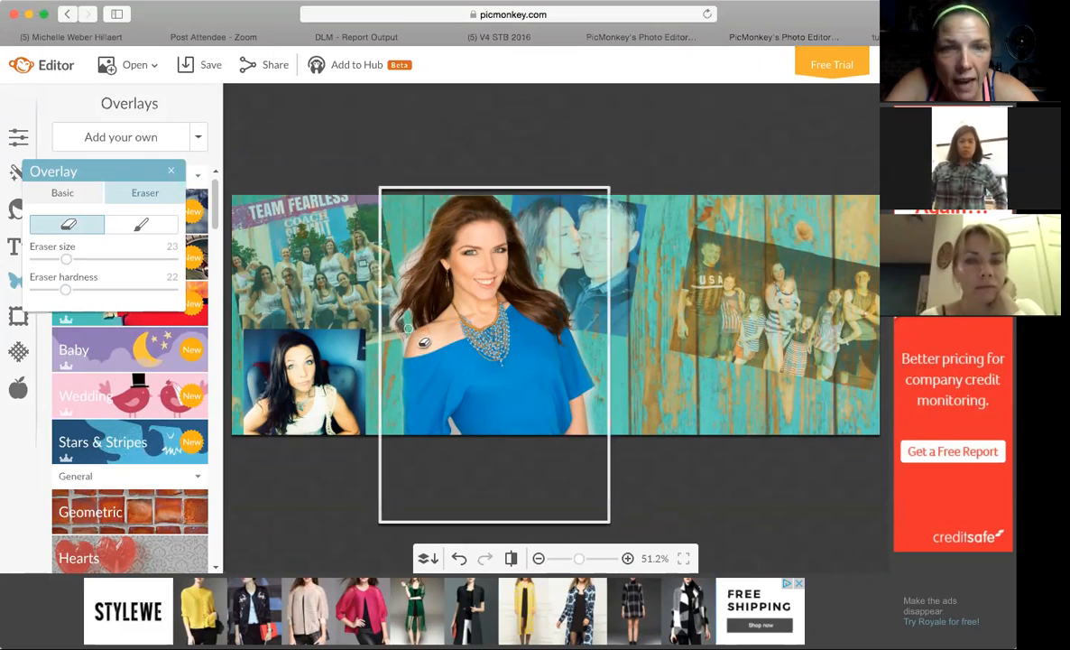
pyautogui.moveTo(405, 342)
pyautogui.mouseDown()
pyautogui.moveTo(403, 352)
pyautogui.moveTo(375, 322)
pyautogui.mouseUp()
pyautogui.moveTo(420, 240); pyautogui.dragTo(397, 246)
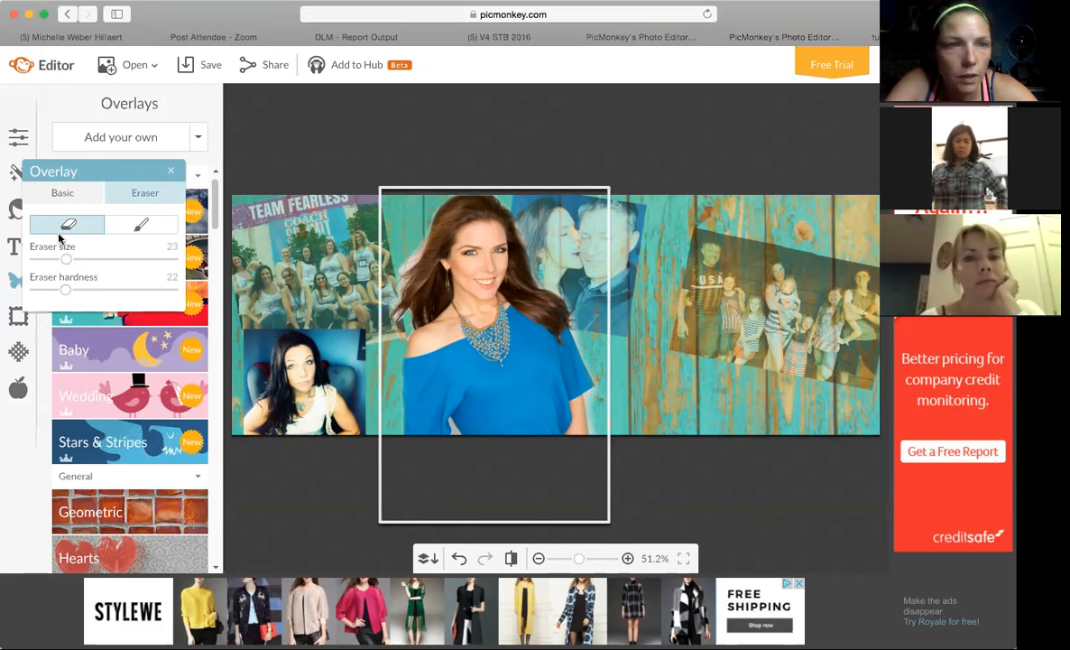
# Enlarge the eraser to 56 and soften the white edges beside the woman's hair and along her sleeve on the couple's side.
pyautogui.moveTo(66, 259); pyautogui.dragTo(112, 260)
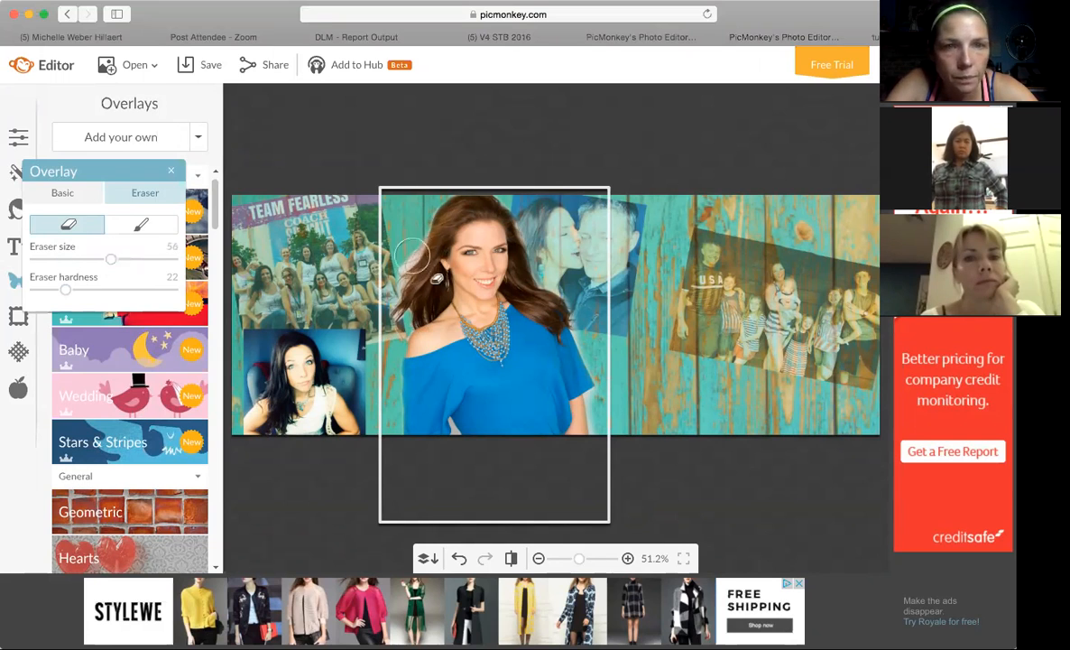
pyautogui.moveTo(428, 262)
pyautogui.mouseDown()
pyautogui.moveTo(424, 273)
pyautogui.moveTo(352, 245)
pyautogui.moveTo(370, 303)
pyautogui.mouseUp()
pyautogui.moveTo(582, 323)
pyautogui.mouseDown()
pyautogui.moveTo(589, 317)
pyautogui.moveTo(604, 368)
pyautogui.moveTo(603, 435)
pyautogui.mouseUp()
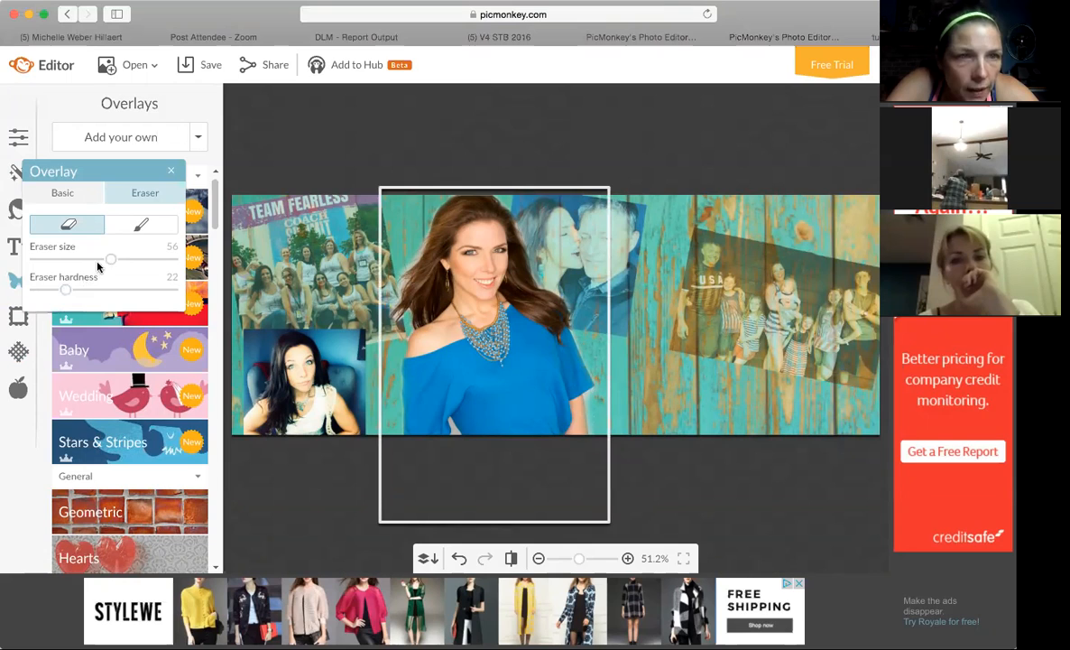
# Erase the small white gap between the woman's arm and torso at the cover's lower edge with eraser size 18, and close the overlay settings.
pyautogui.moveTo(100, 264); pyautogui.dragTo(41, 261)
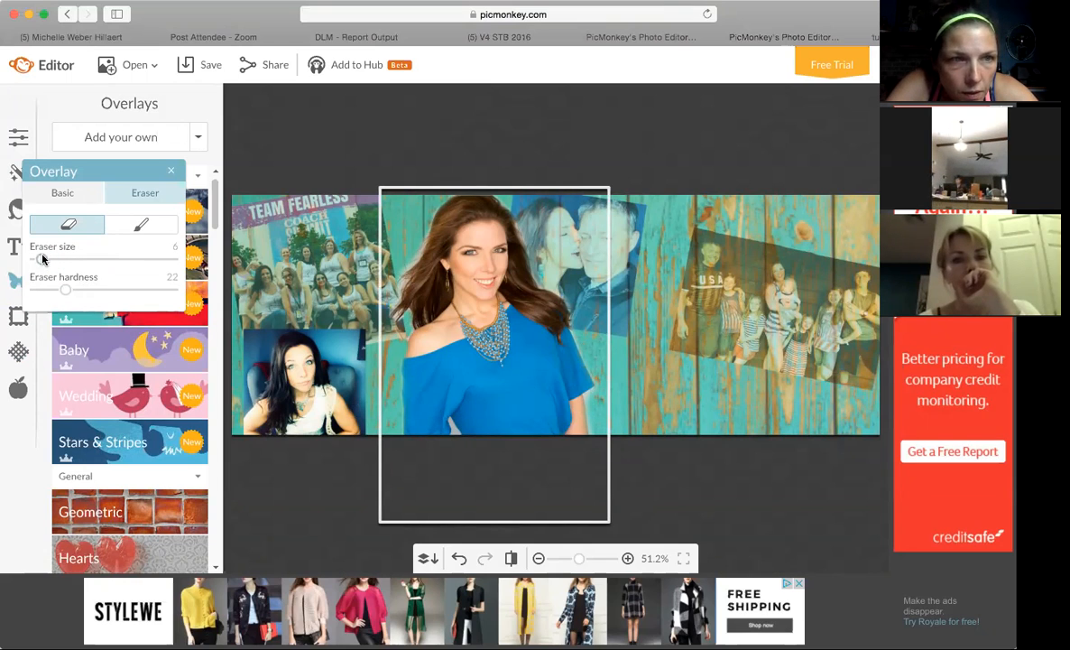
pyautogui.click(452, 422)
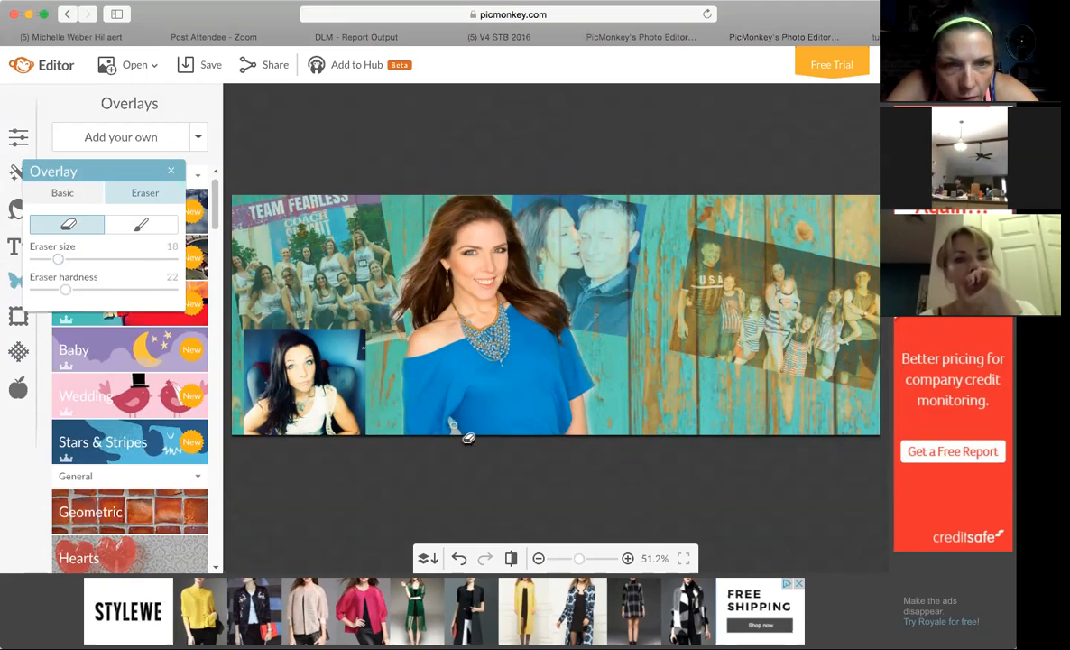
pyautogui.click(471, 445)
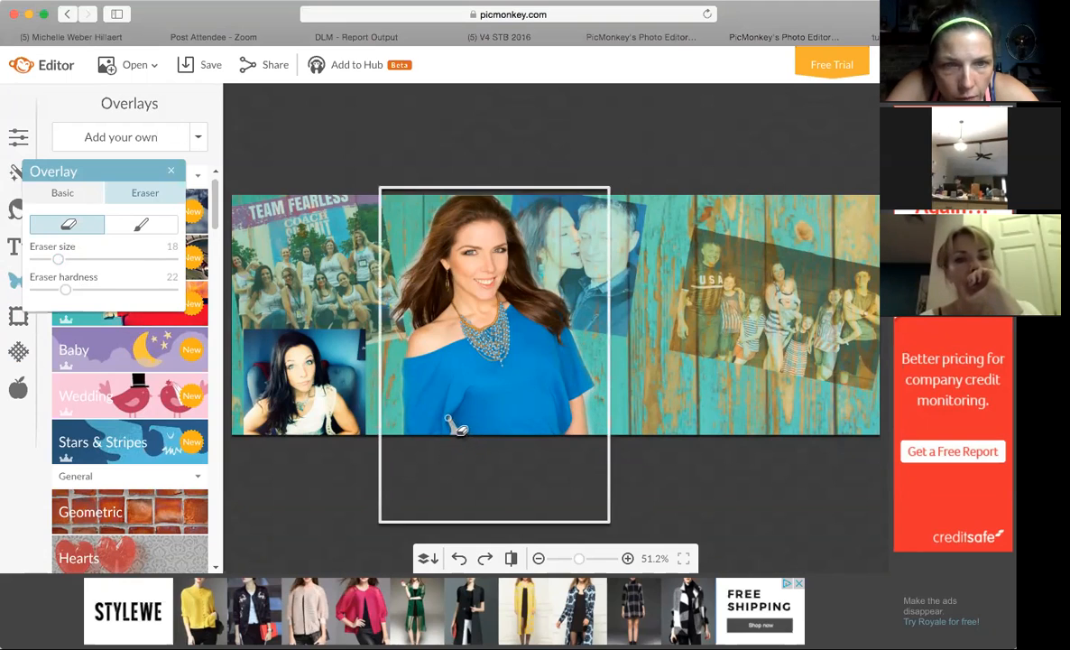
pyautogui.click(454, 426)
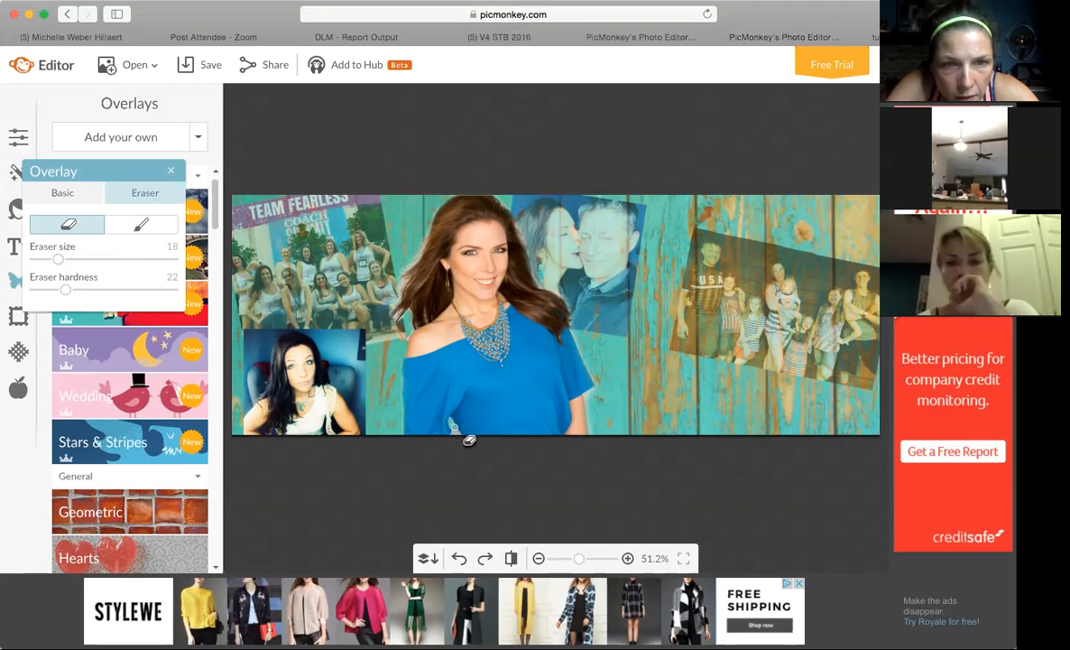
pyautogui.moveTo(457, 431); pyautogui.dragTo(454, 437)
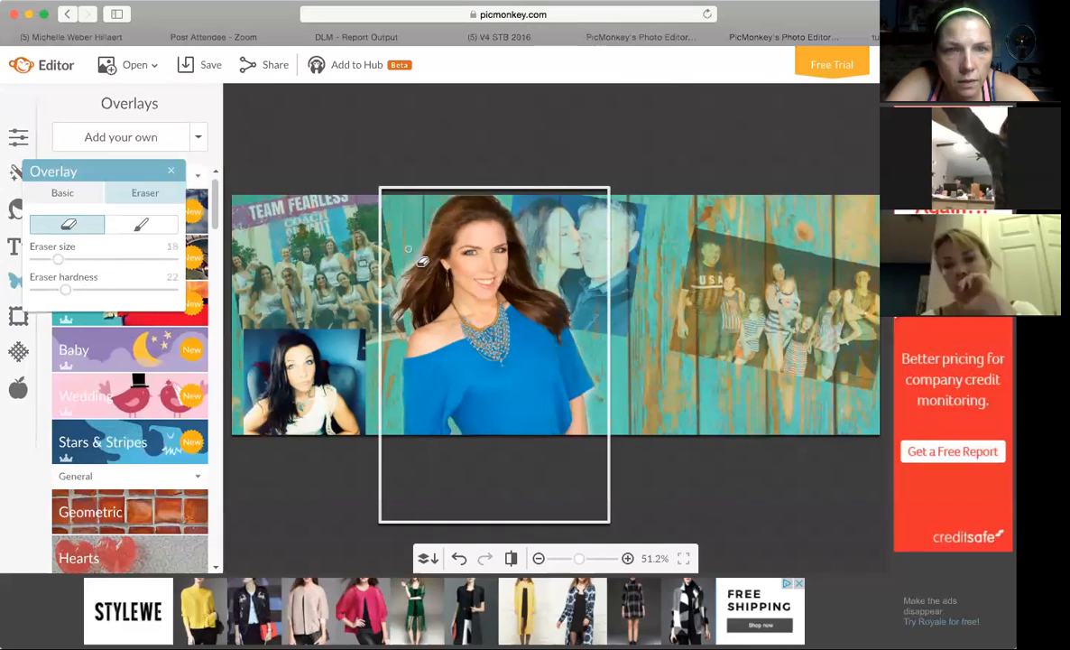
pyautogui.click(171, 172)
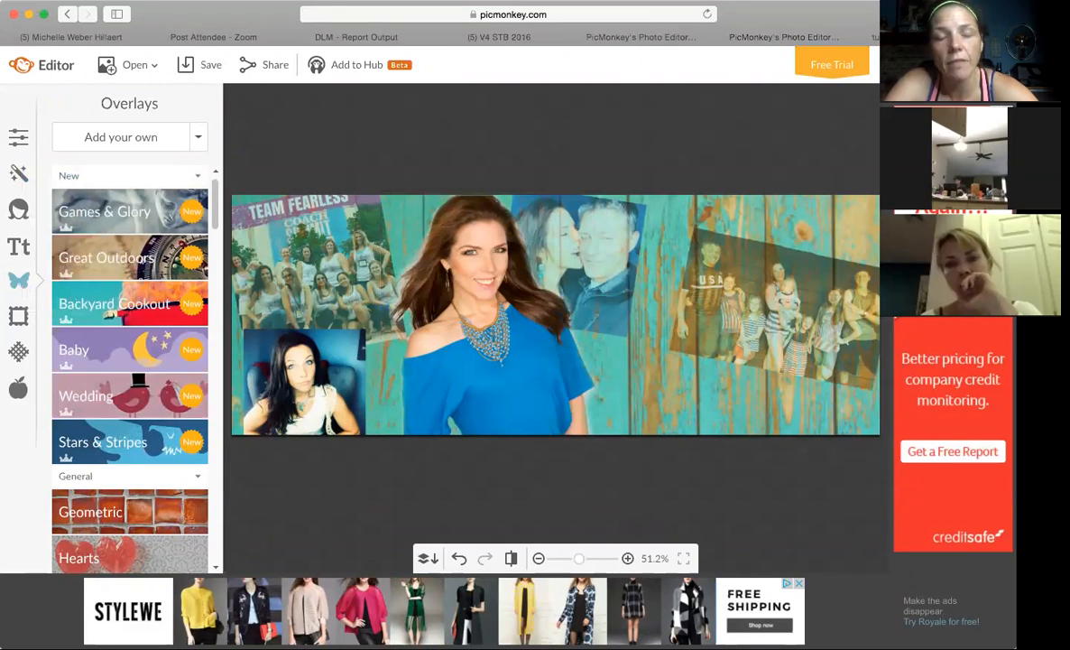
# Move the cut-out woman slightly towards the team photo and raise the family photo so its upper part runs off the cover's top edge.
pyautogui.click(177, 390)
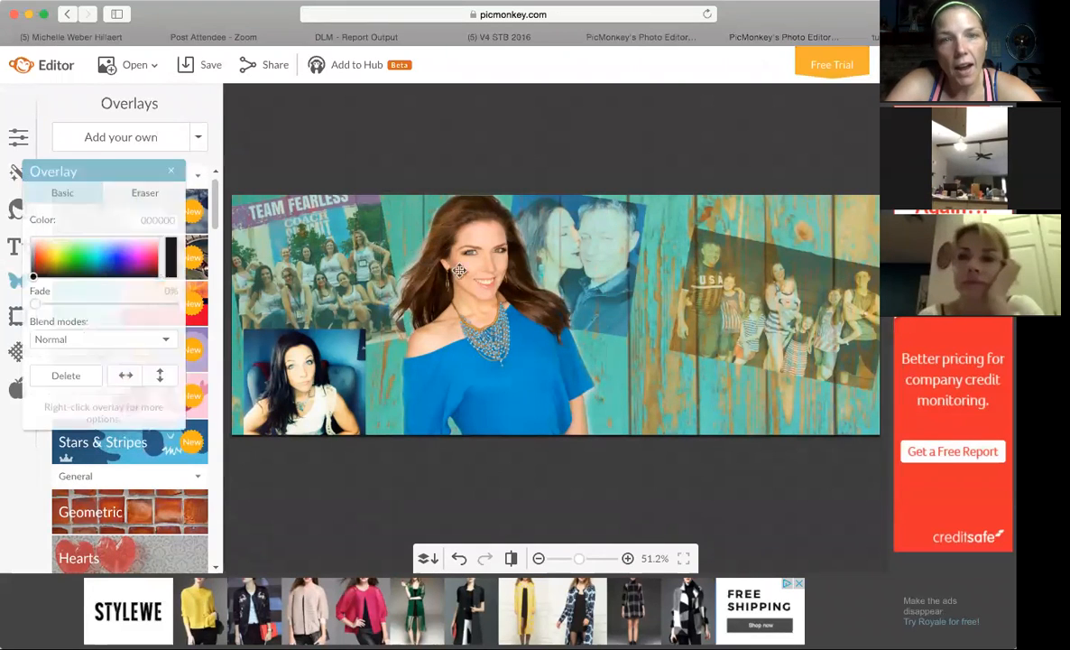
pyautogui.moveTo(486, 286); pyautogui.dragTo(473, 285)
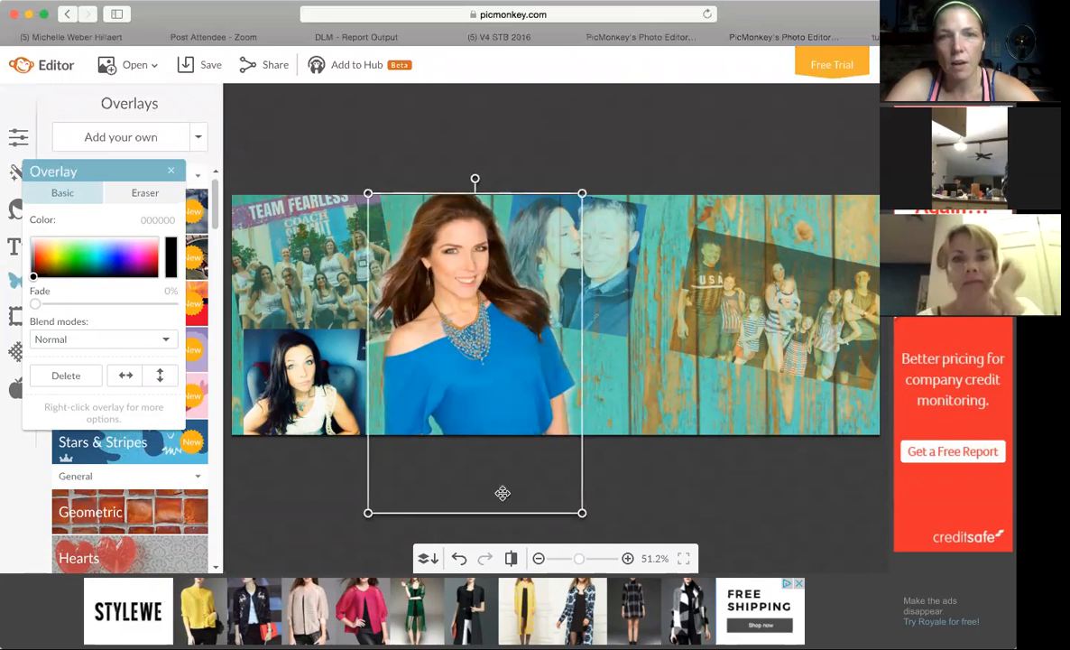
pyautogui.moveTo(795, 289); pyautogui.dragTo(729, 210)
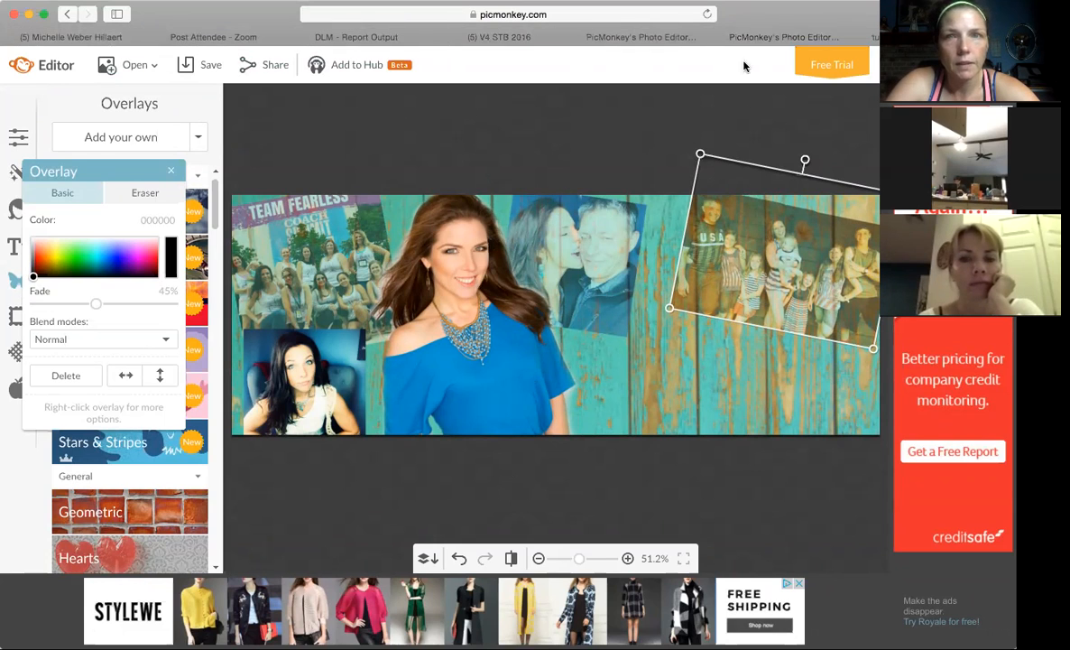
# Compare the photo arrangement with the Live Fearlessly banner, return to the new cover, and deselect the family photo.
pyautogui.click(682, 41)
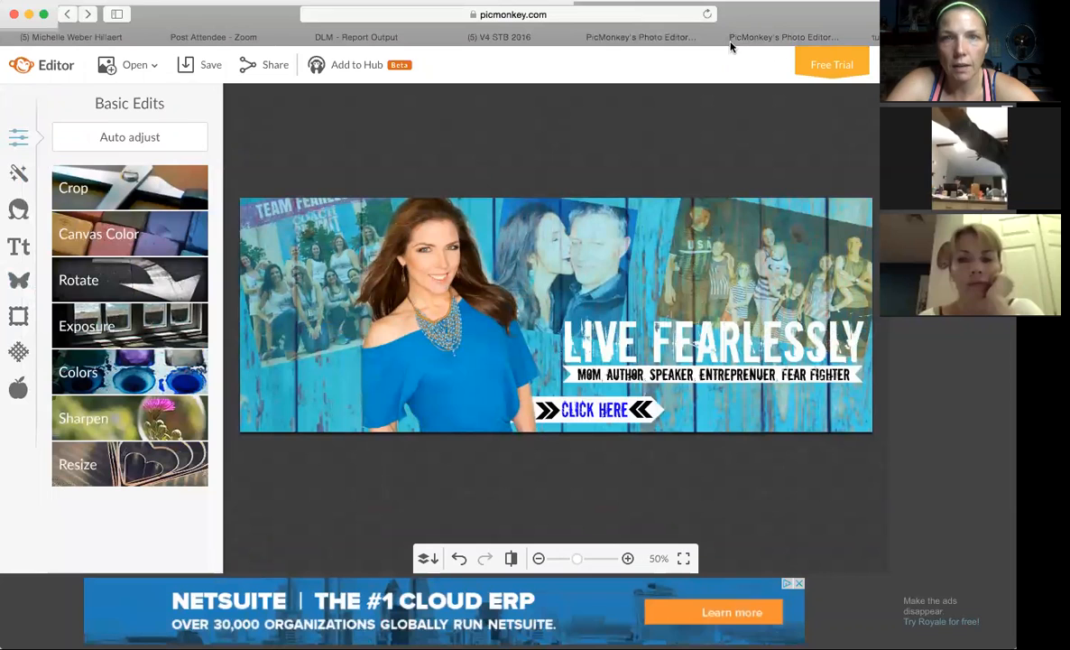
pyautogui.click(760, 41)
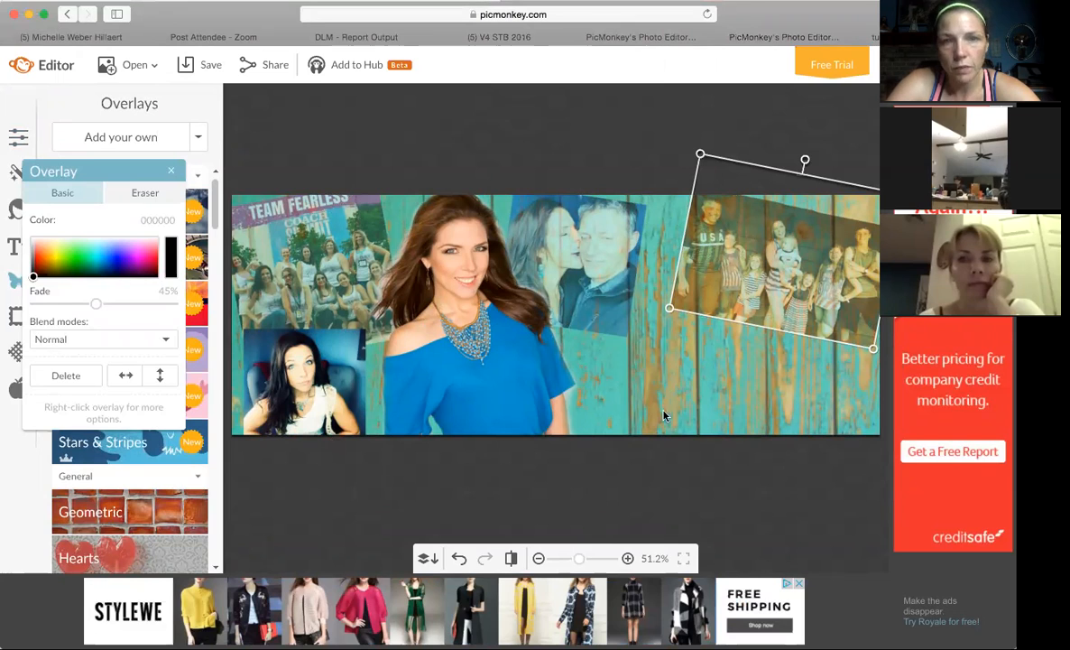
pyautogui.click(697, 411)
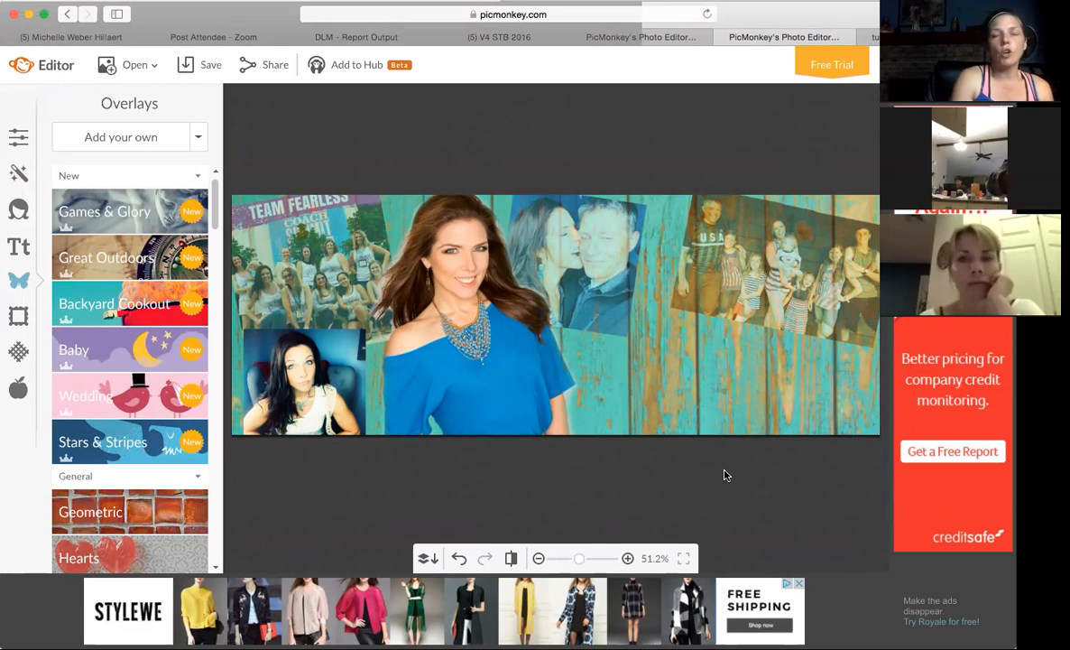
# Switch to Facebook, search for "let's", open the Let's Take Control public figure page, and examine its cover photo at full size.
pyautogui.click(93, 37)
pyautogui.click(111, 62)
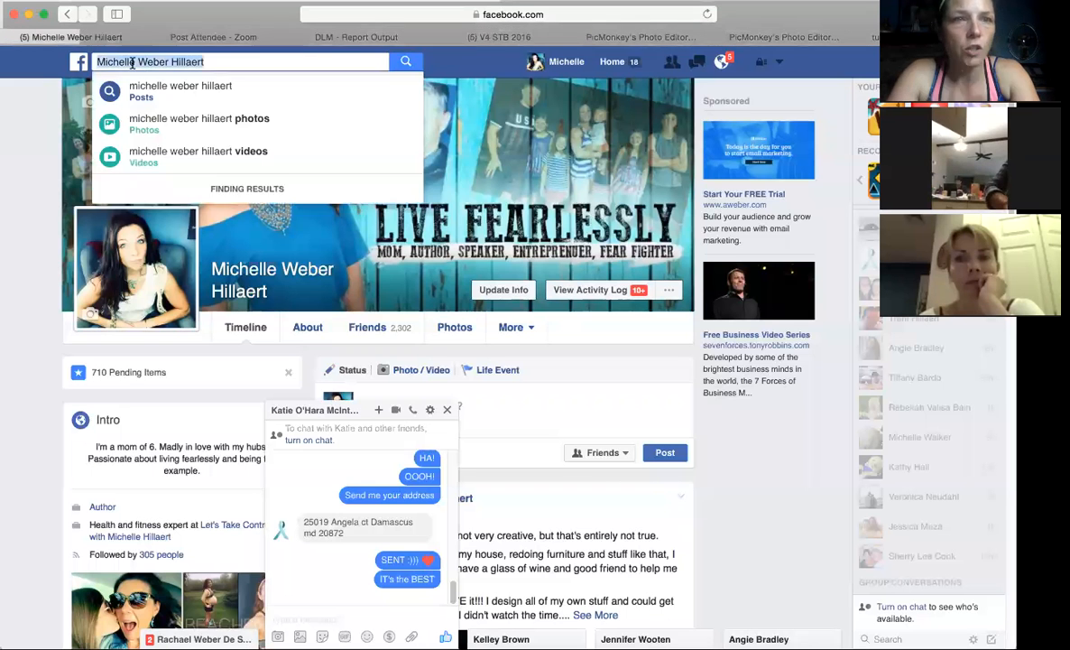
pyautogui.write("let's")
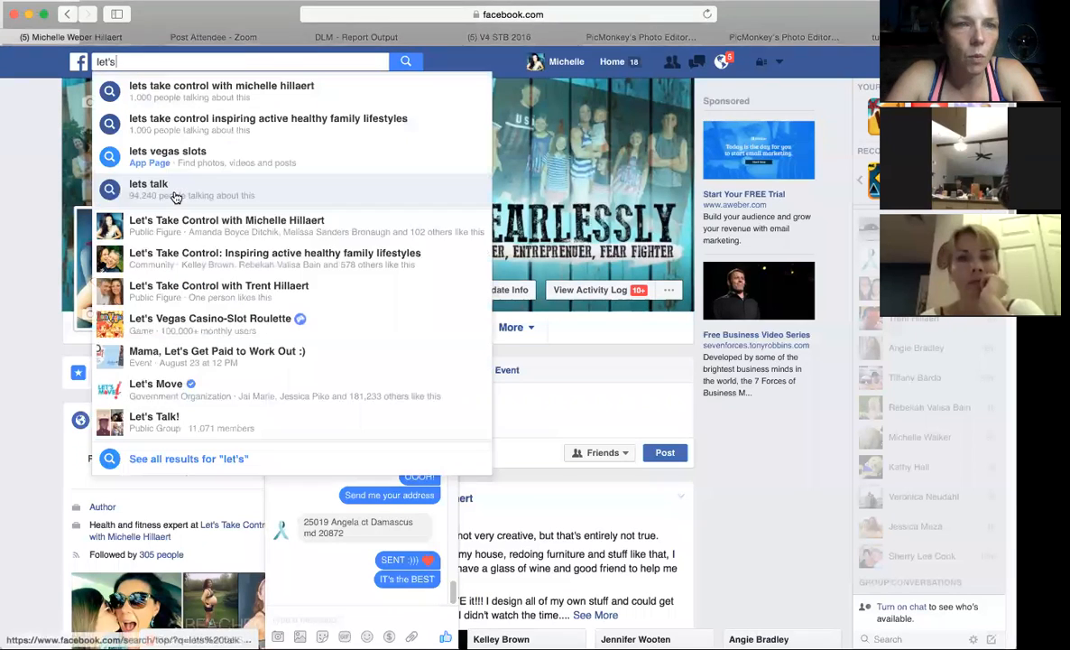
pyautogui.click(162, 214)
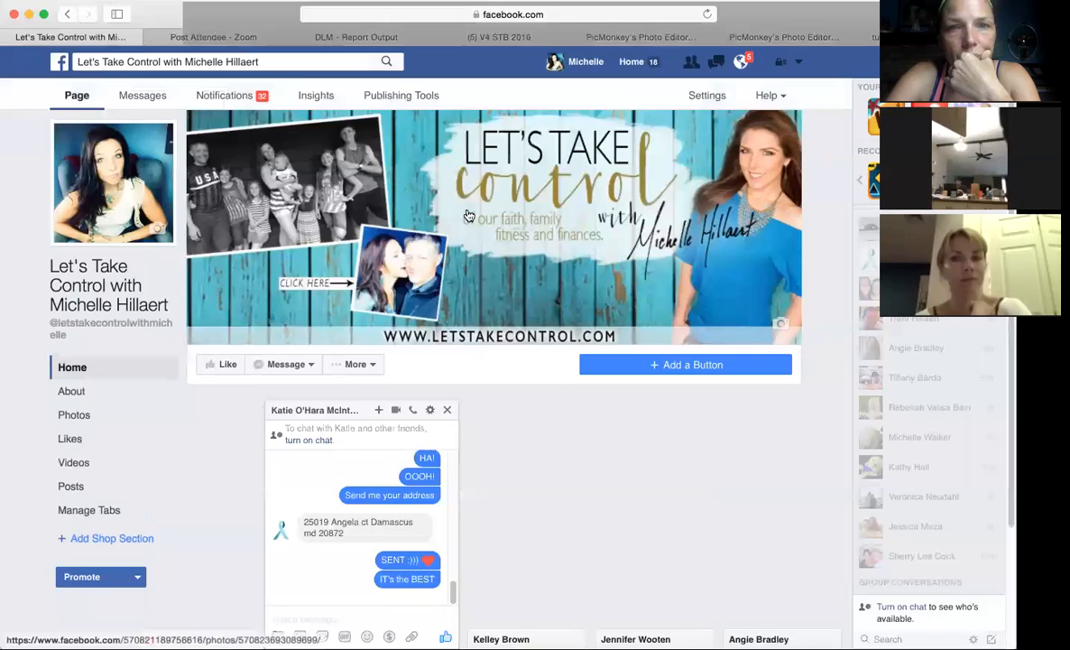
pyautogui.click(469, 216)
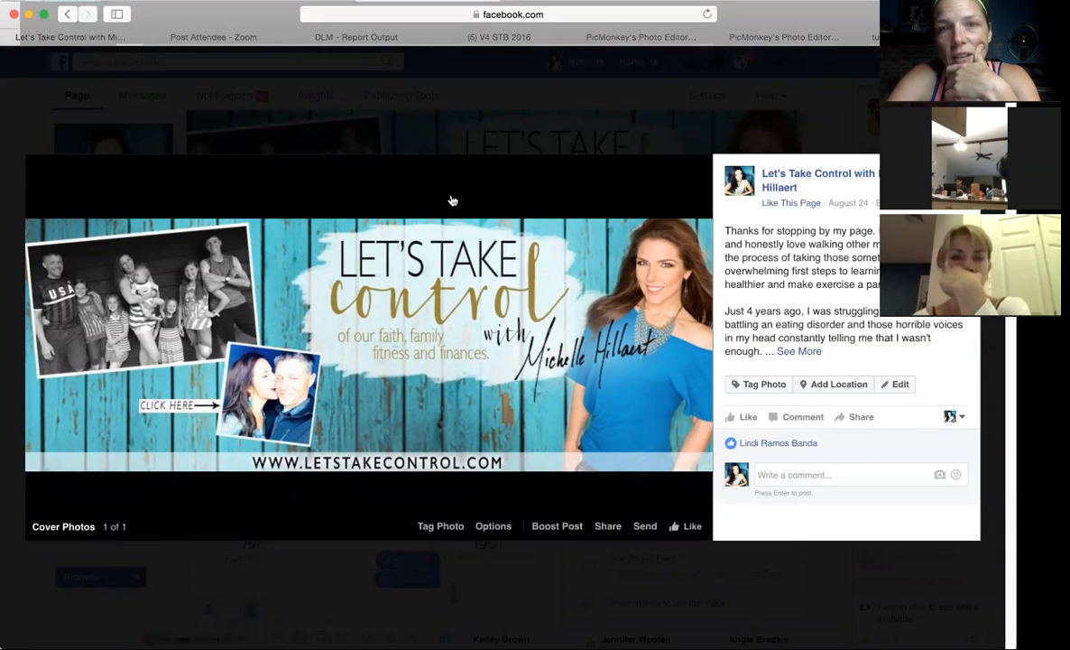
pyautogui.click(518, 129)
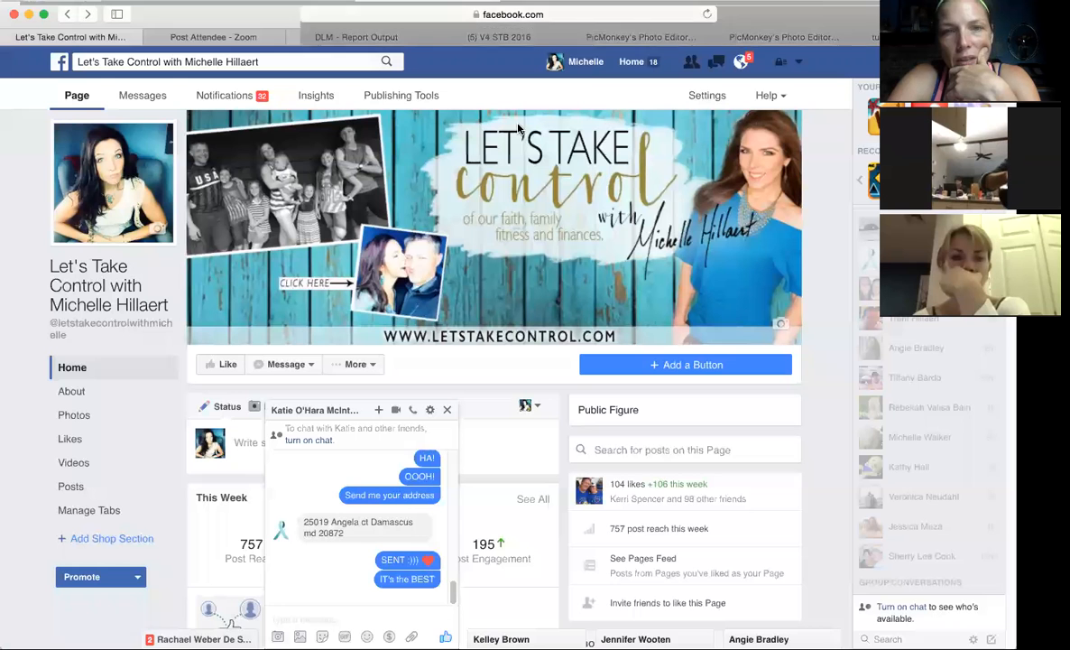
# Return to the new cover in PicMonkey and choose the Downcome display font for text.
pyautogui.click(777, 41)
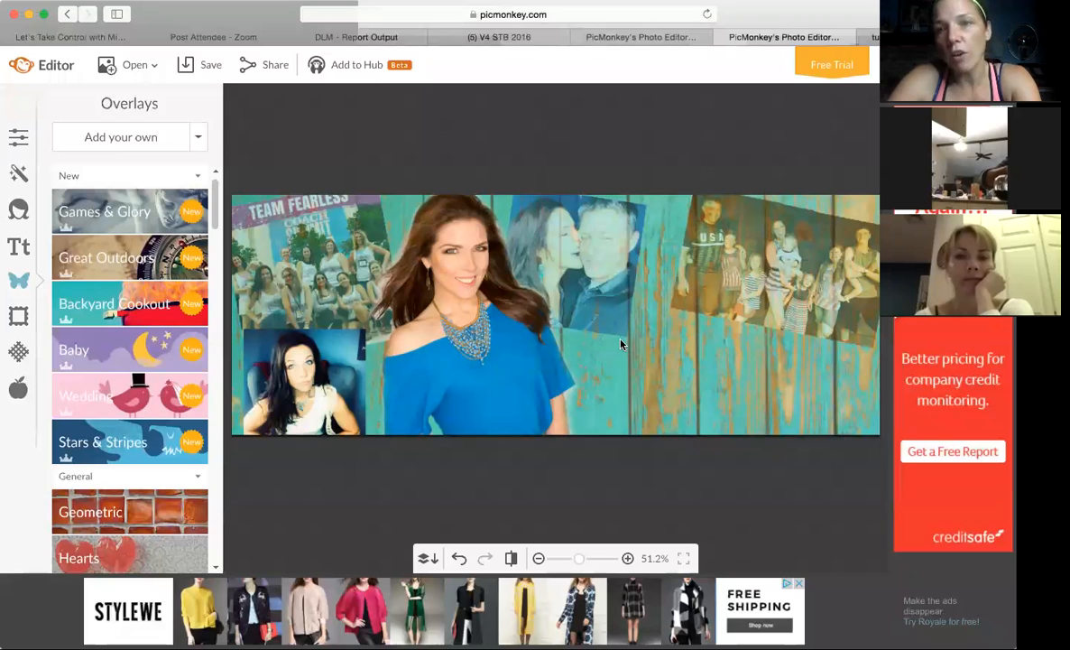
pyautogui.click(18, 248)
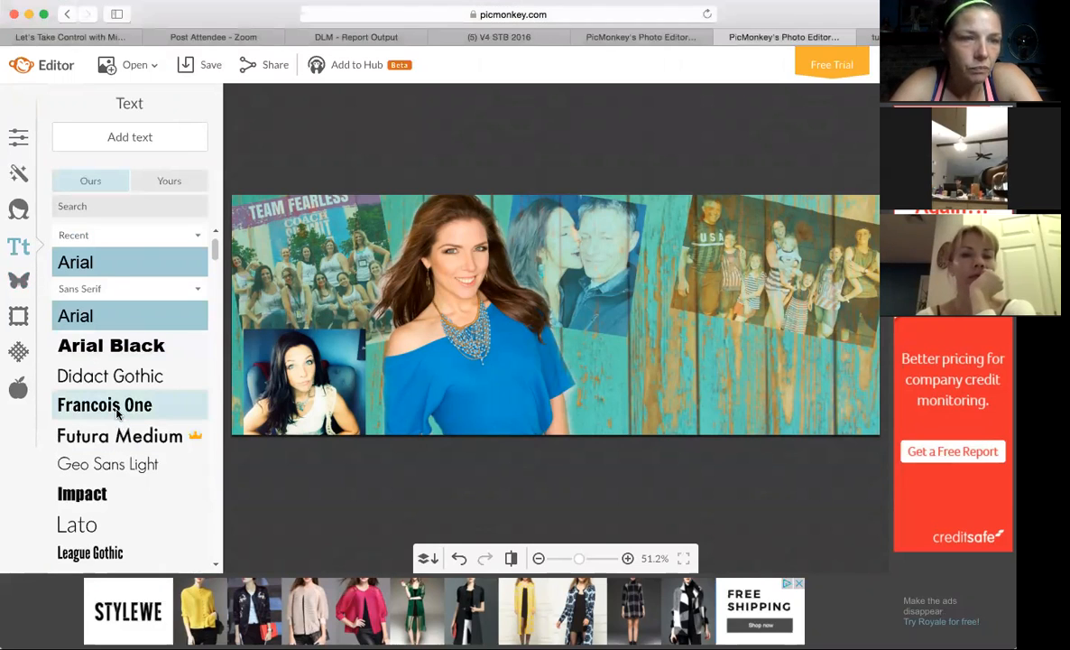
pyautogui.scroll(-5, 211, 267)
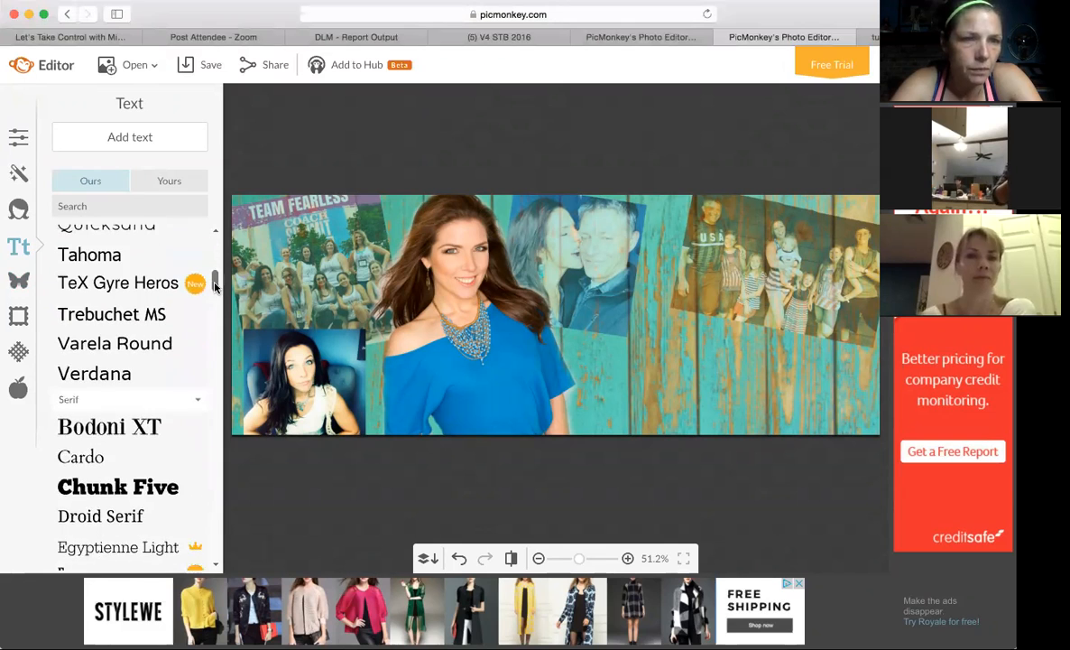
pyautogui.scroll(2, 214, 272)
pyautogui.moveTo(217, 275); pyautogui.dragTo(214, 350)
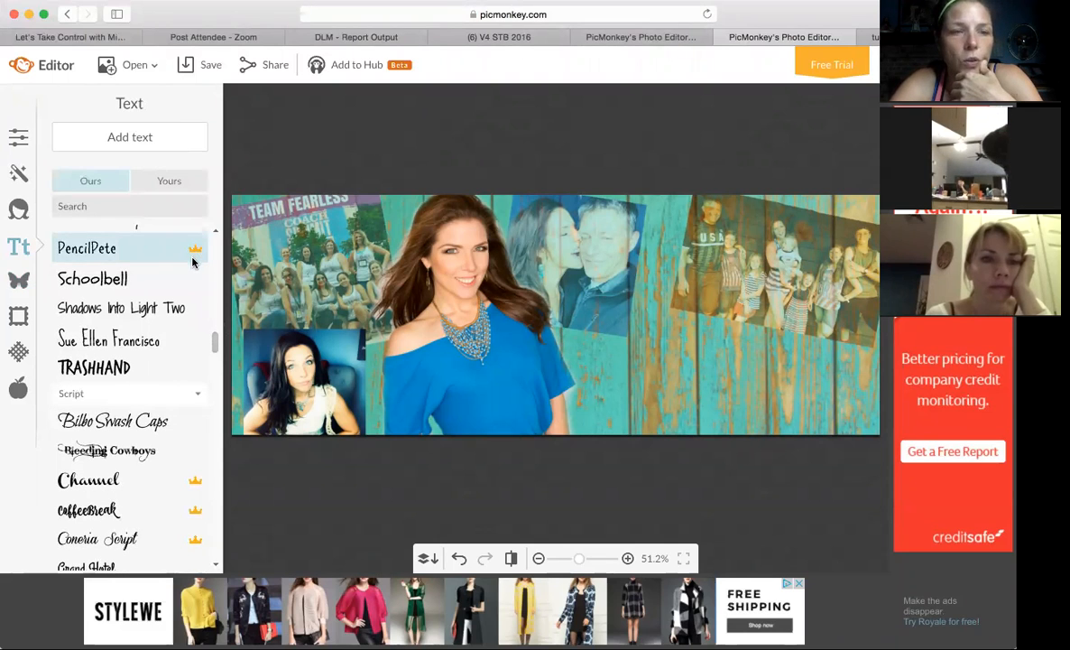
pyautogui.moveTo(214, 352); pyautogui.dragTo(217, 404)
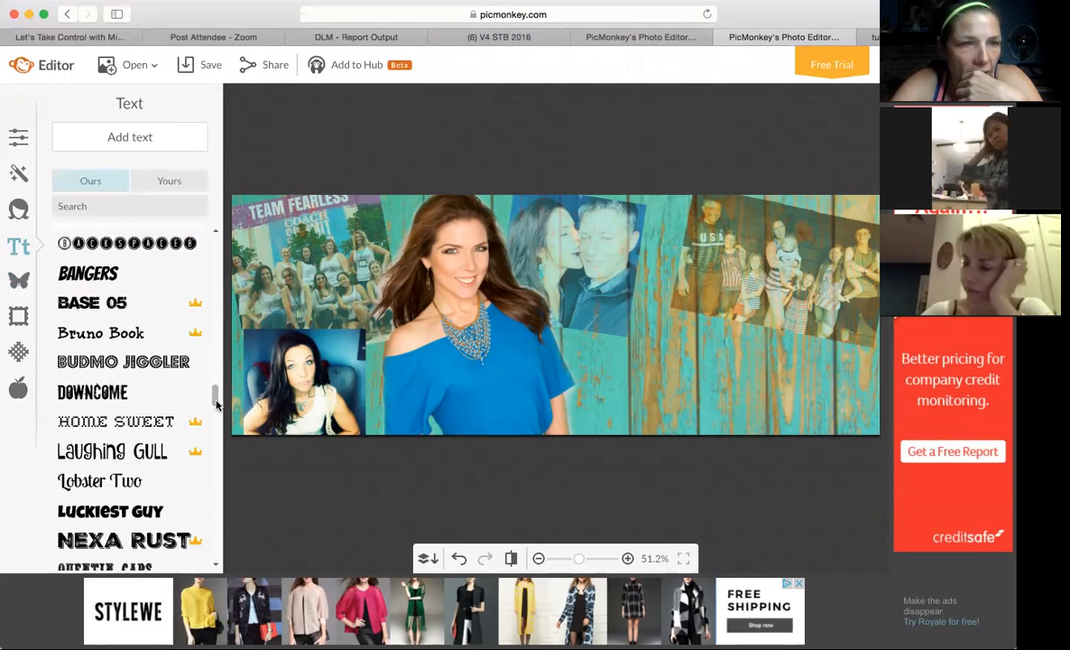
pyautogui.click(115, 397)
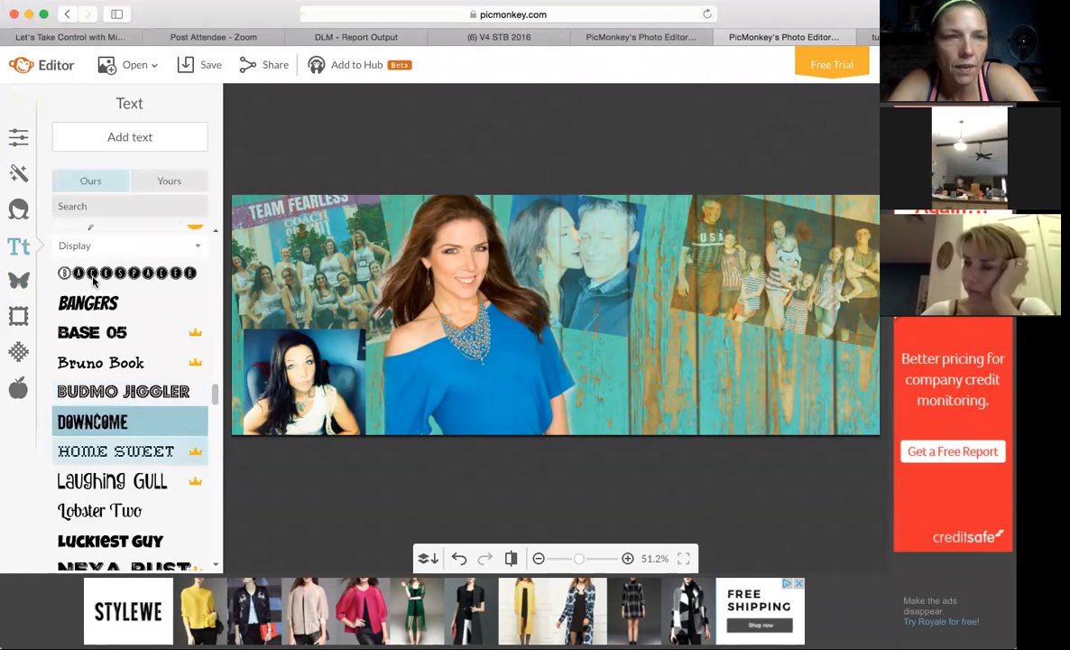
# Add the title text "LIVE FEARLESSSLY" to the cover and color it near-white (fcfffd).
pyautogui.click(133, 141)
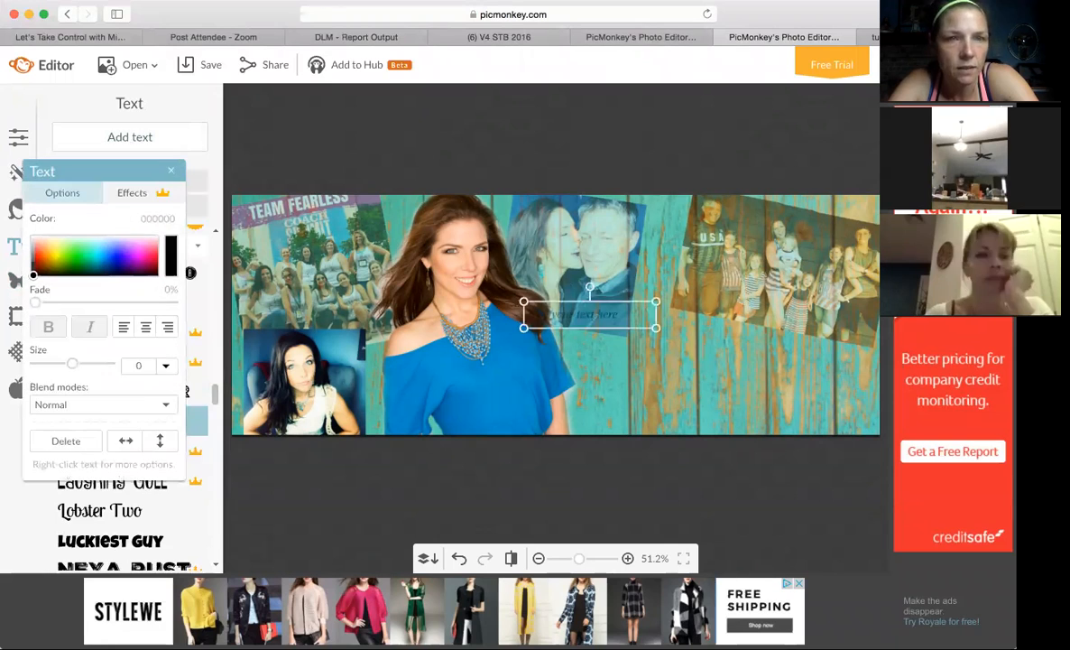
pyautogui.click(605, 321)
pyautogui.write('L')
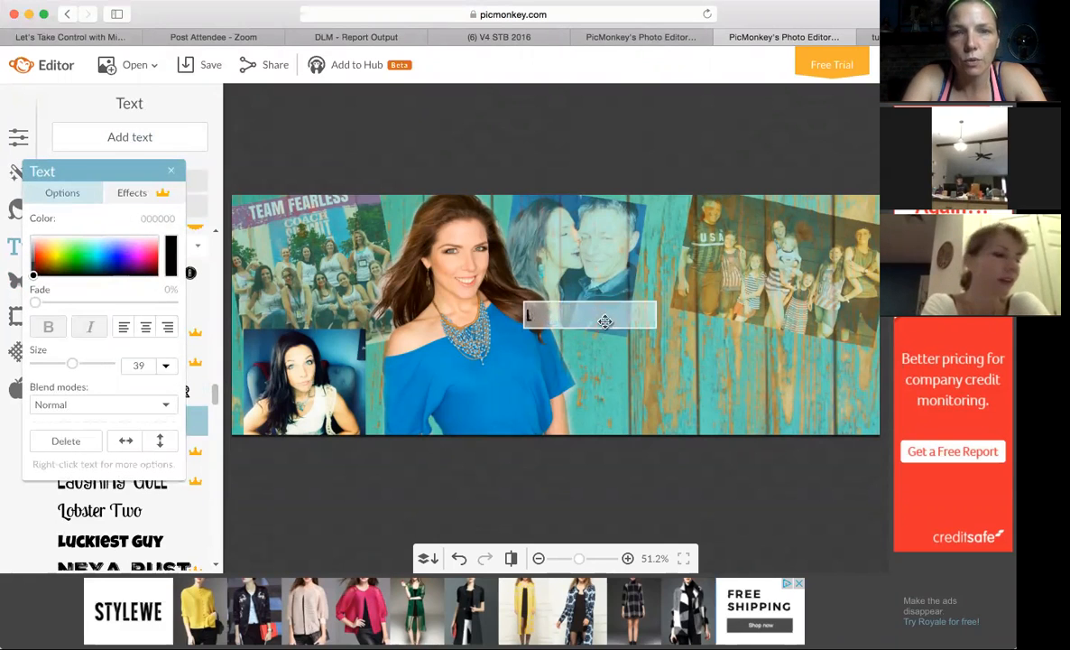
pyautogui.write('IVE FEAR')
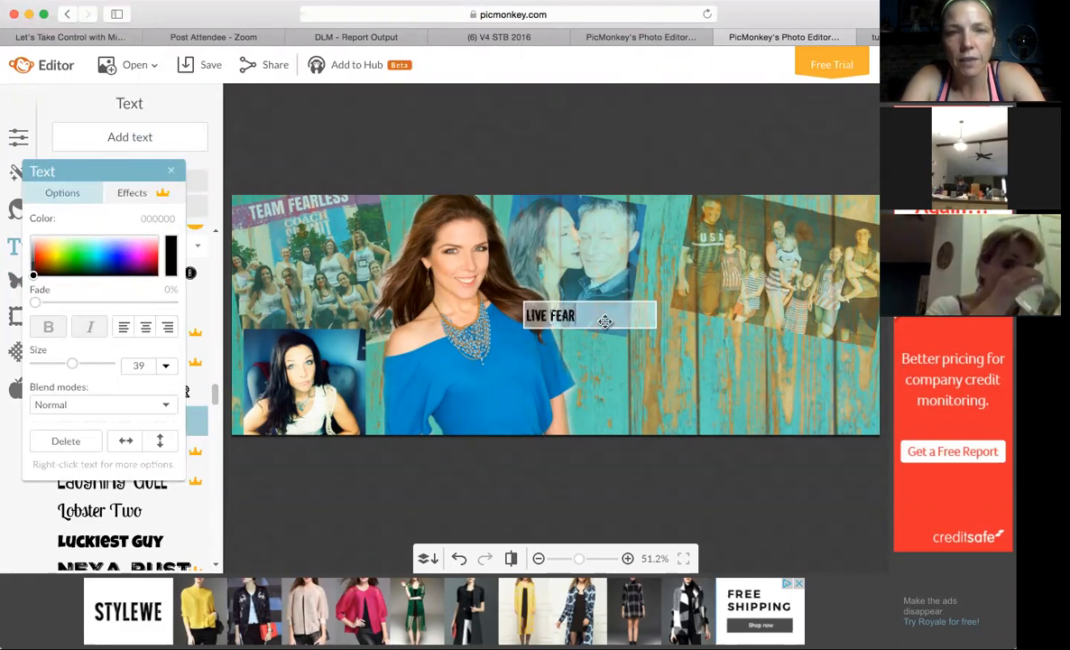
pyautogui.write('LESSLY')
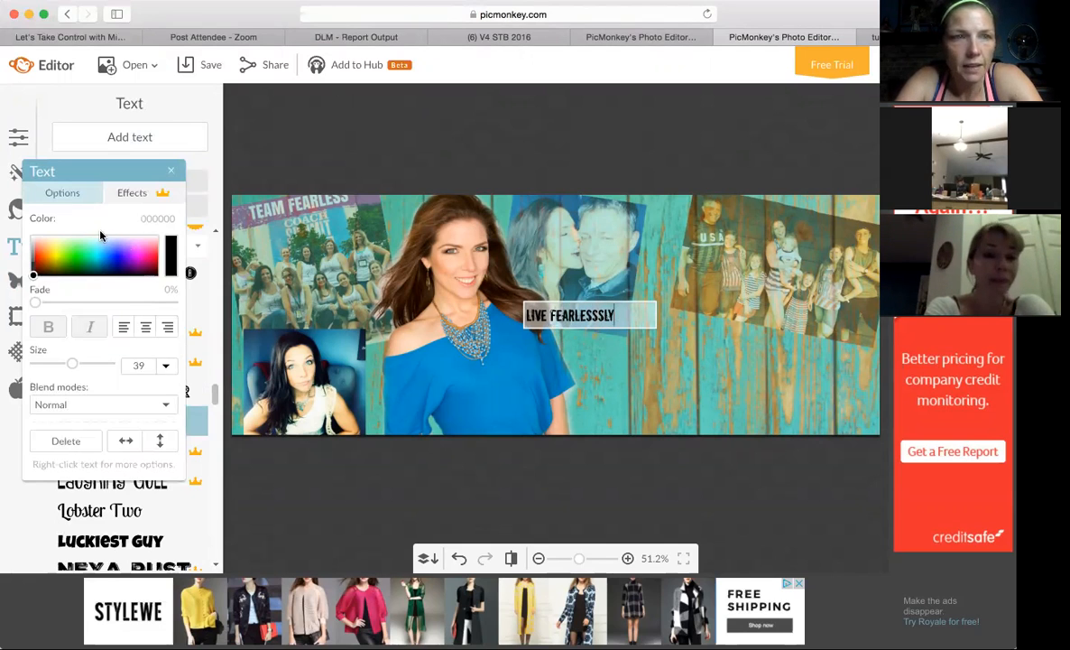
pyautogui.click(596, 315)
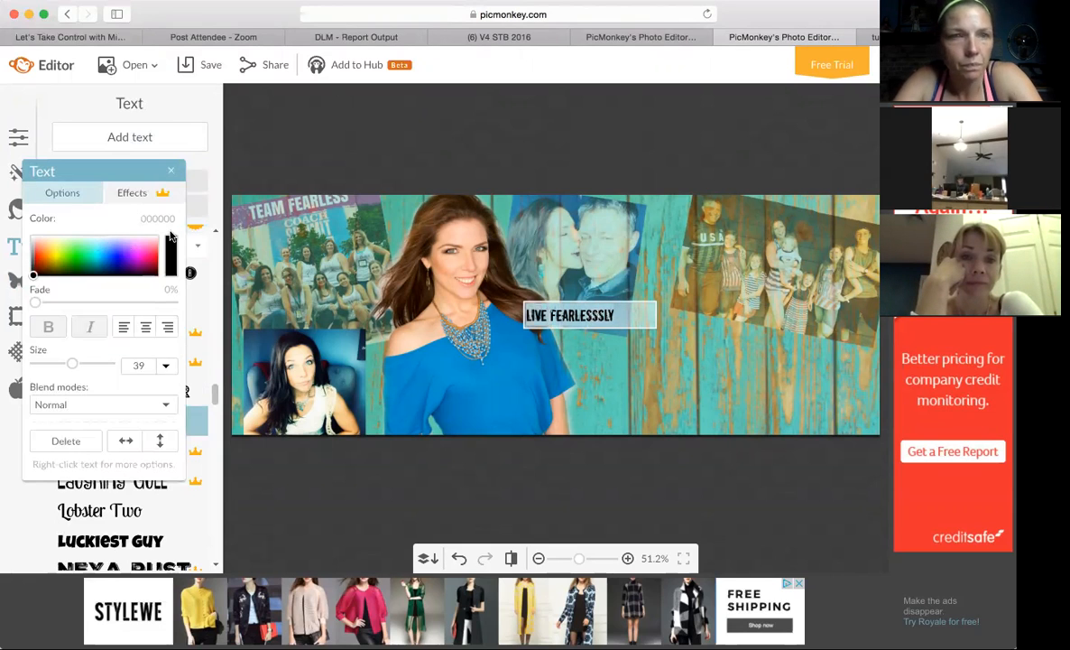
pyautogui.click(84, 237)
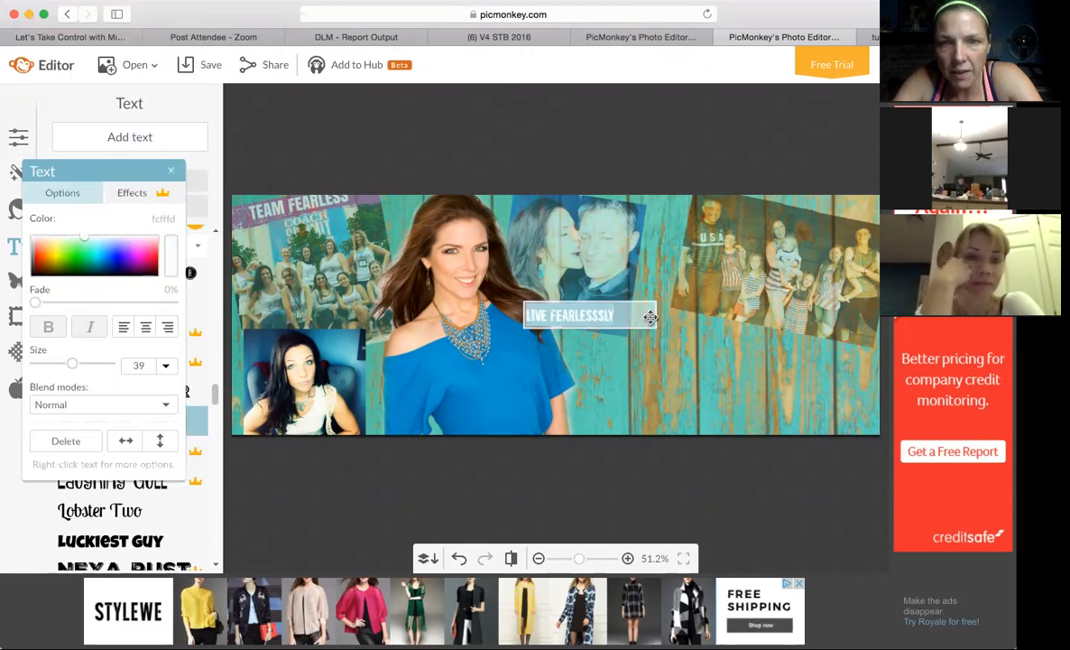
# Narrow the title's text box, enlarge the text to size 135, and place it between the woman and the cover's edge, below the photos.
pyautogui.moveTo(658, 316); pyautogui.dragTo(622, 315)
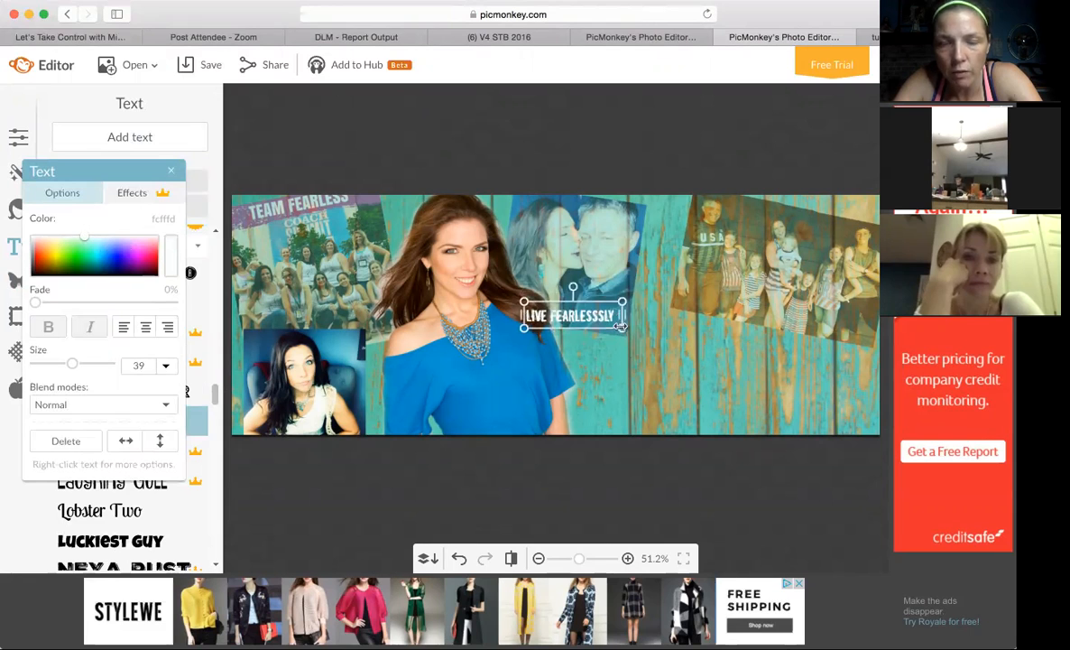
pyautogui.moveTo(625, 332); pyautogui.dragTo(846, 398)
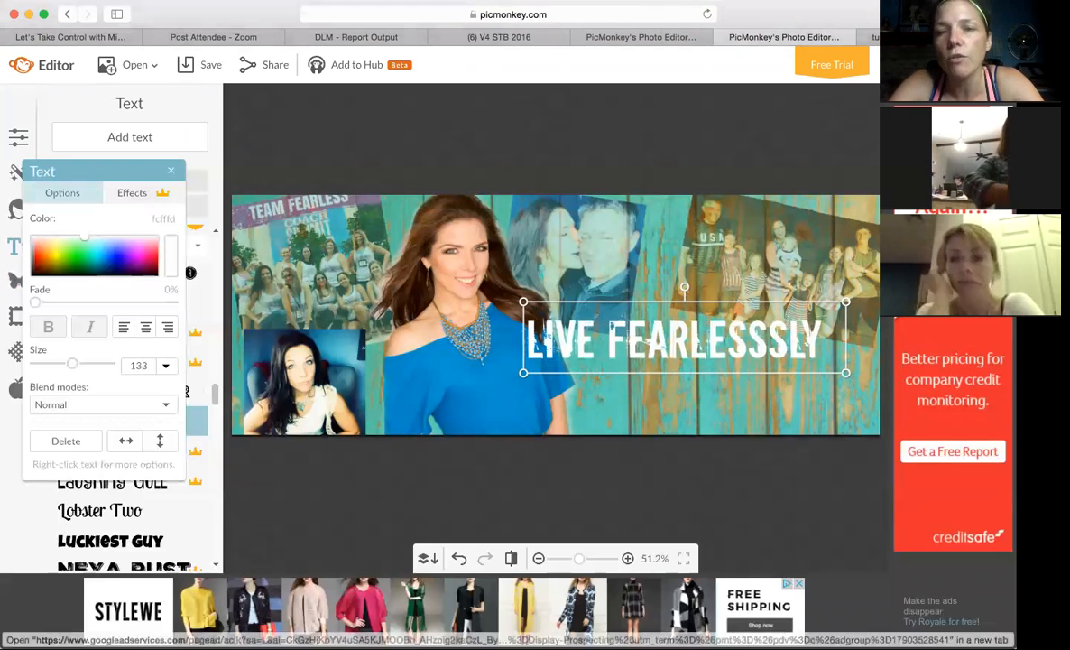
pyautogui.moveTo(737, 352); pyautogui.dragTo(790, 352)
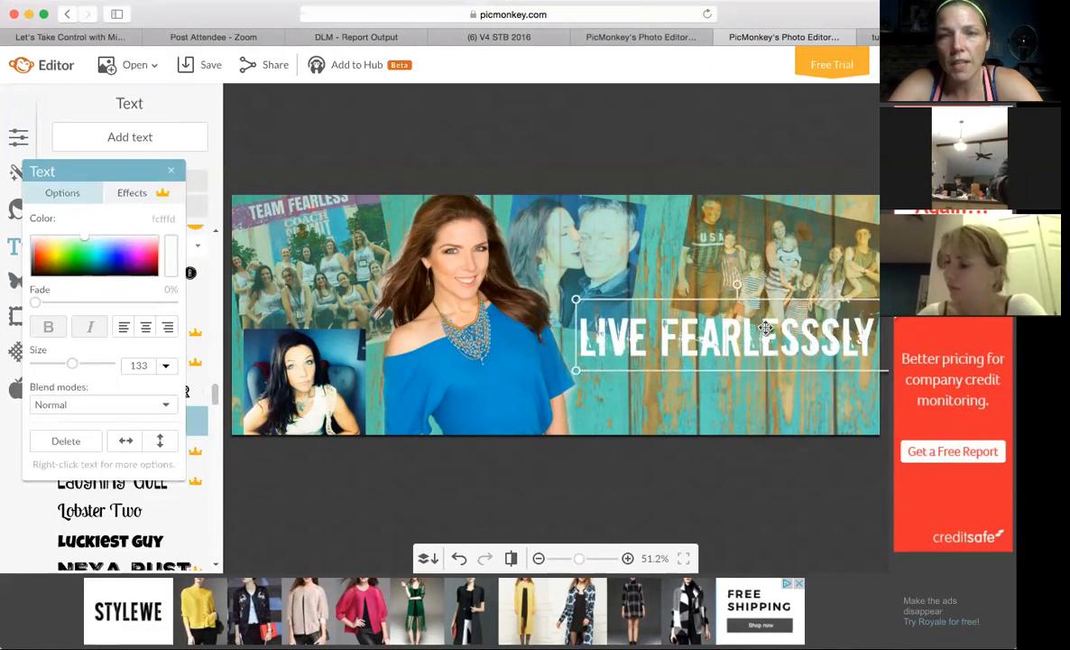
pyautogui.moveTo(574, 382); pyautogui.dragTo(571, 375)
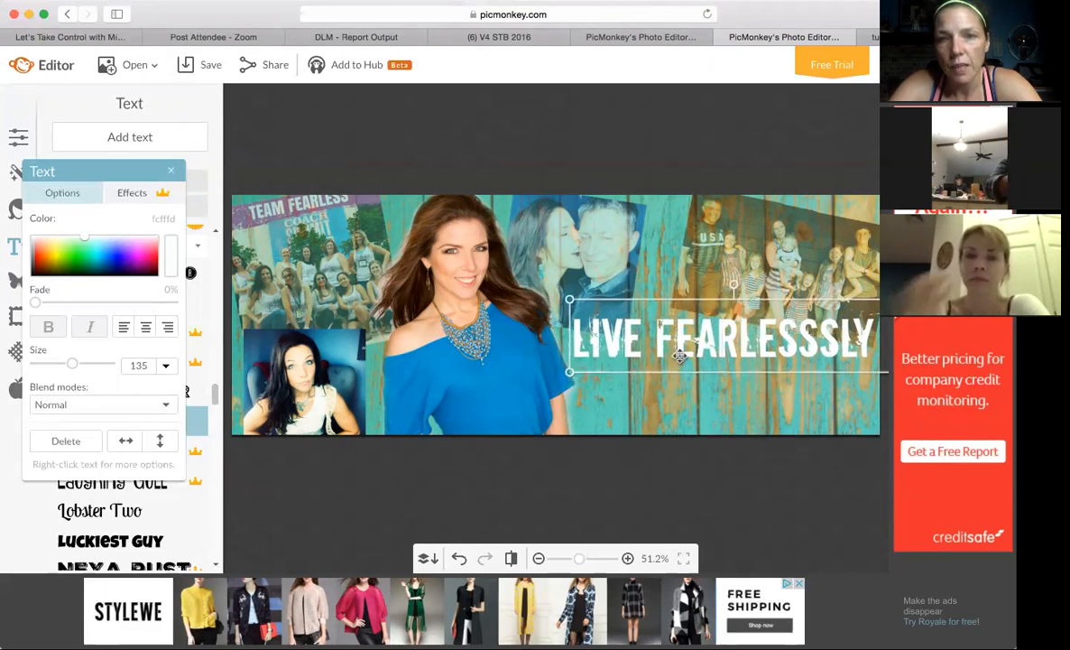
pyautogui.moveTo(683, 353); pyautogui.dragTo(683, 351)
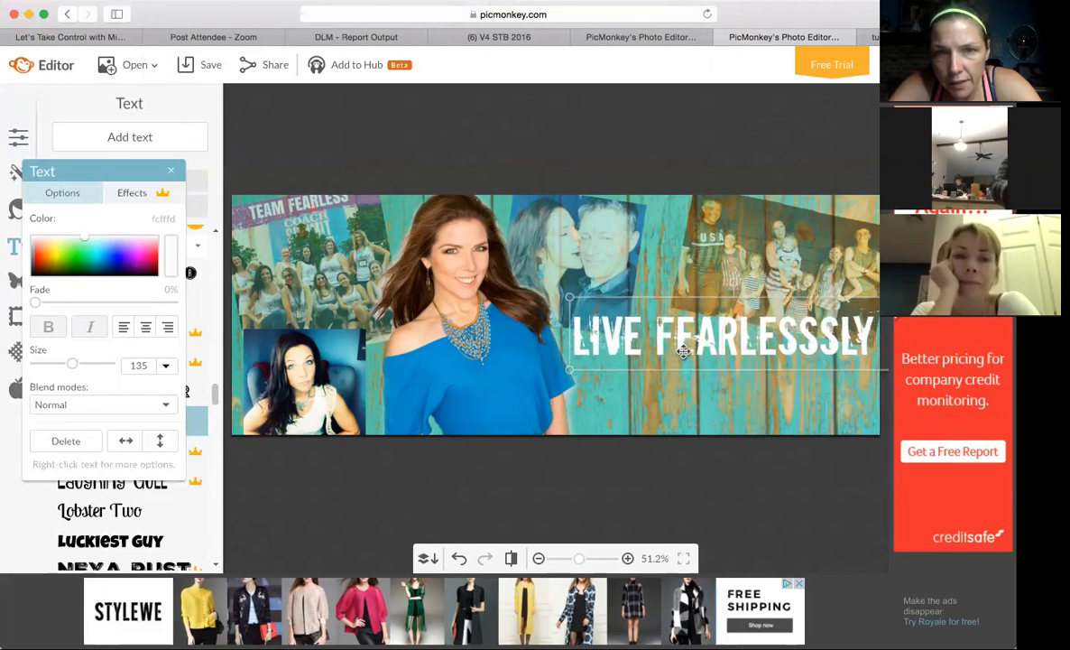
pyautogui.click(669, 417)
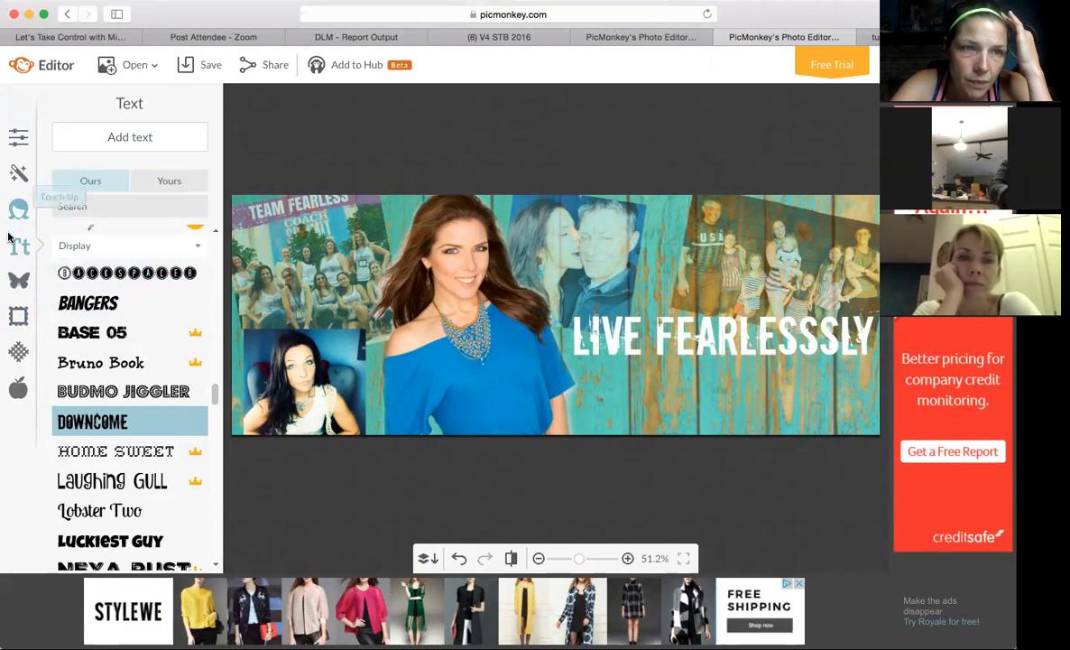
# Add a rounded rectangle from the Geometric overlays and set its Color 2 to white.
pyautogui.click(18, 284)
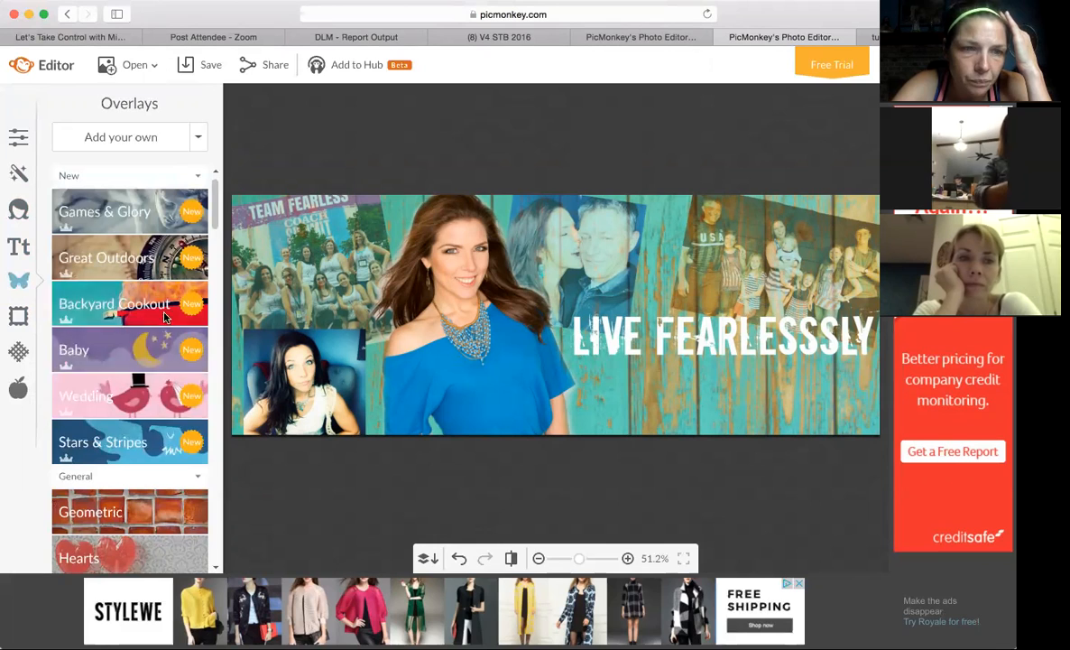
pyautogui.click(156, 512)
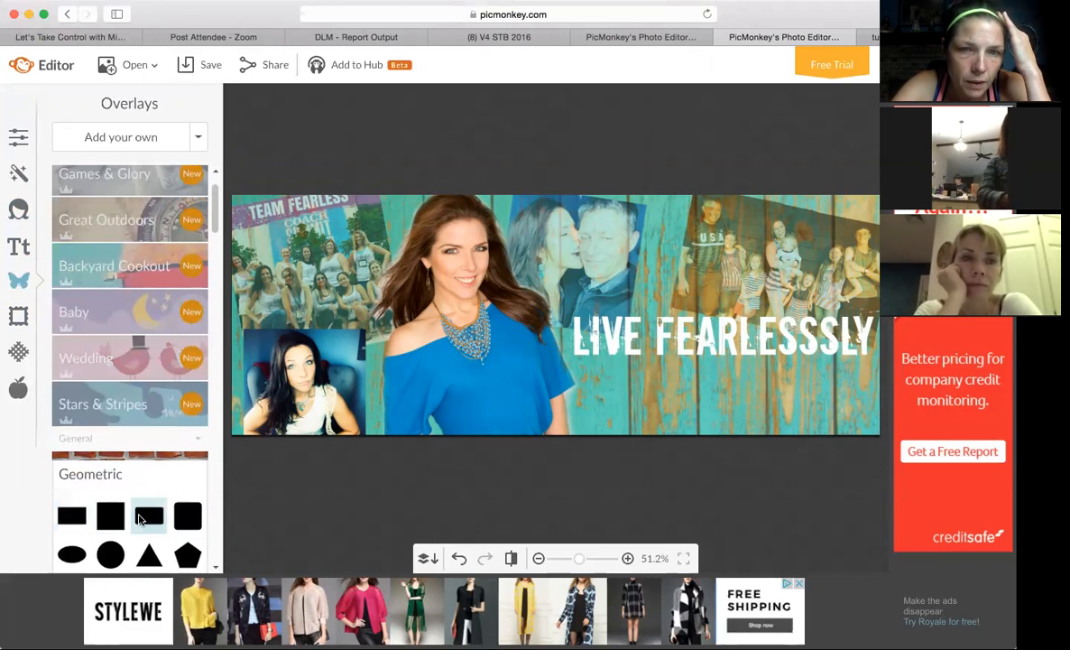
pyautogui.click(140, 516)
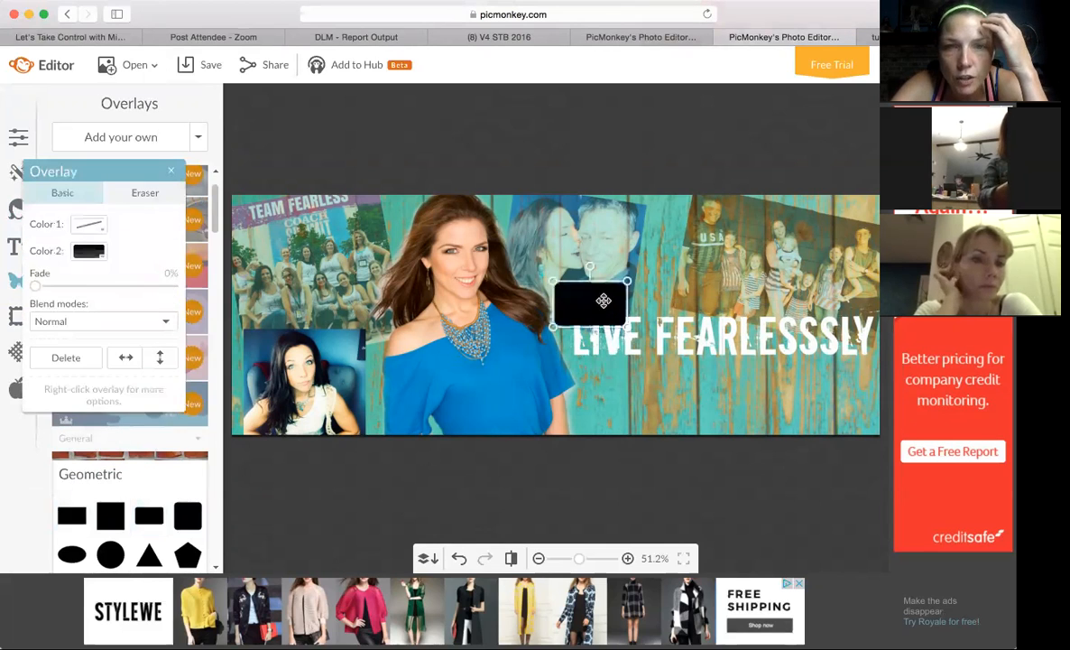
pyautogui.click(88, 251)
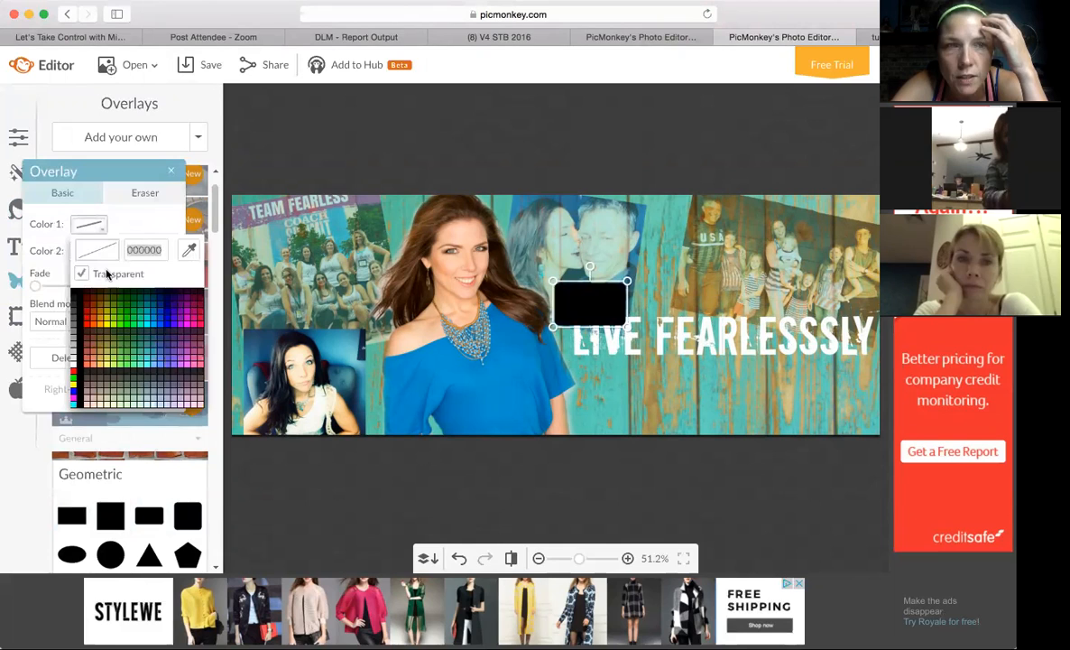
pyautogui.click(125, 223)
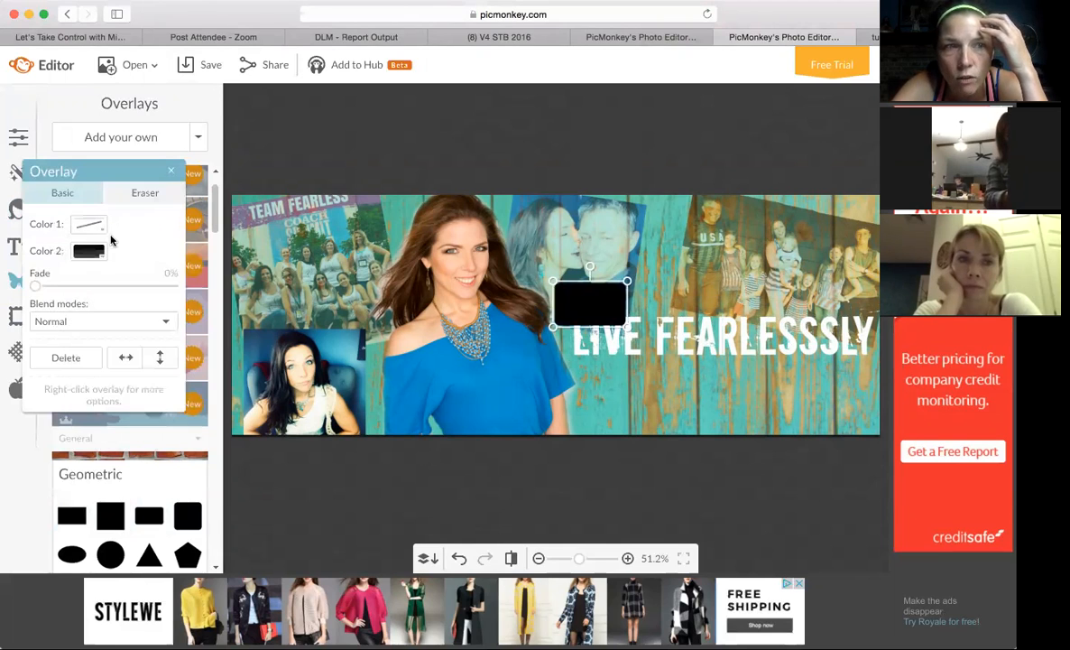
pyautogui.click(89, 253)
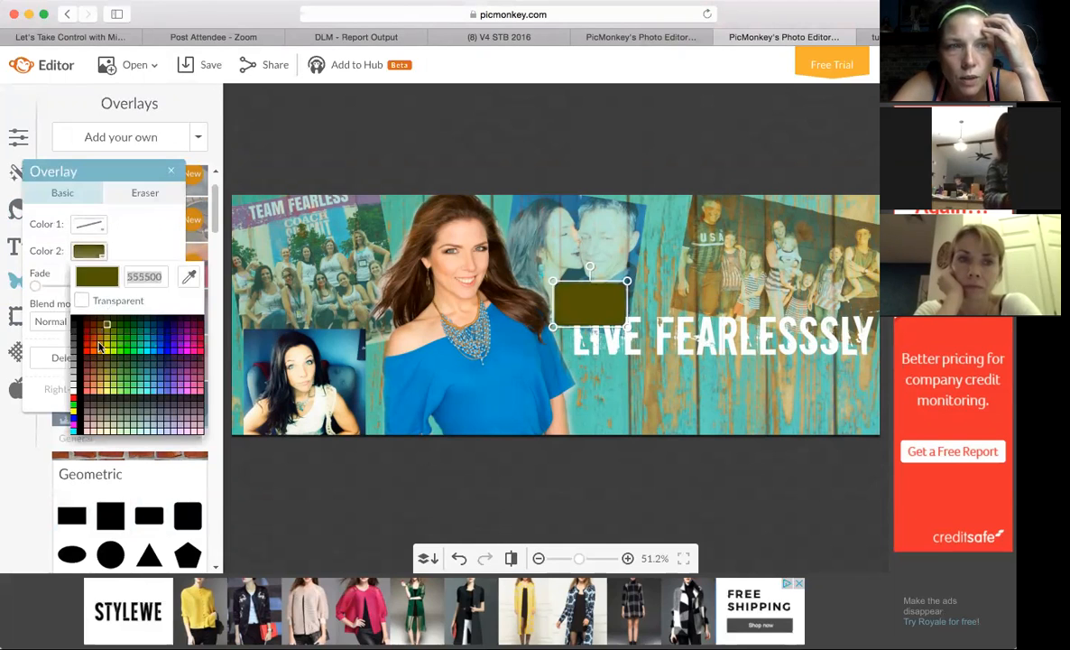
pyautogui.click(73, 370)
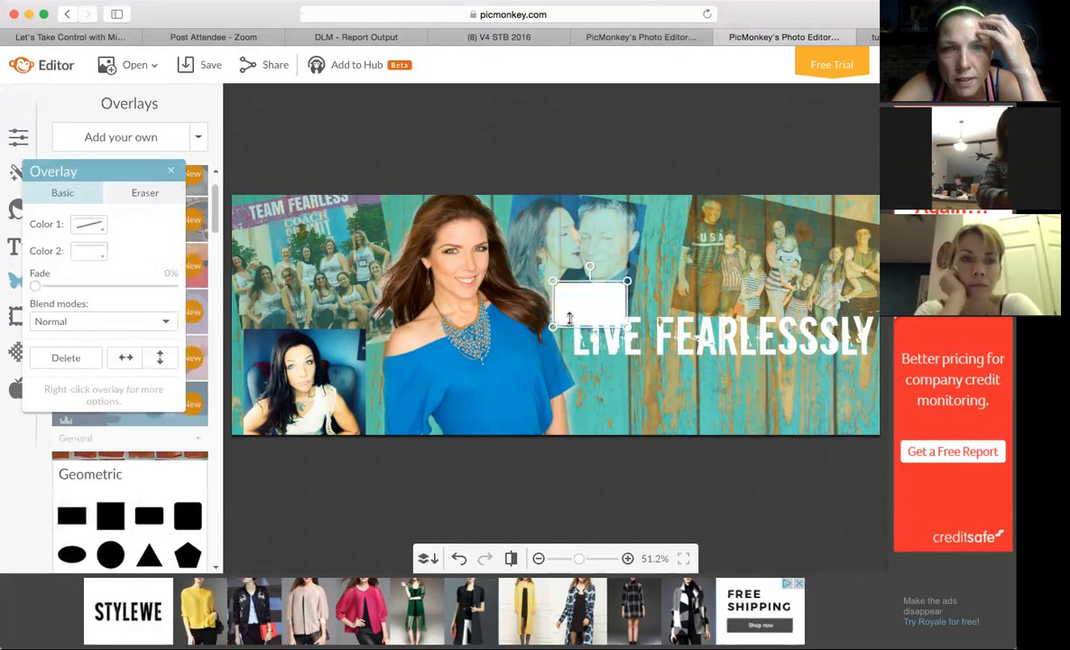
# Stretch the white rectangle into a thin bar about as wide as the title and place it directly beneath the title.
pyautogui.moveTo(629, 329); pyautogui.dragTo(875, 287)
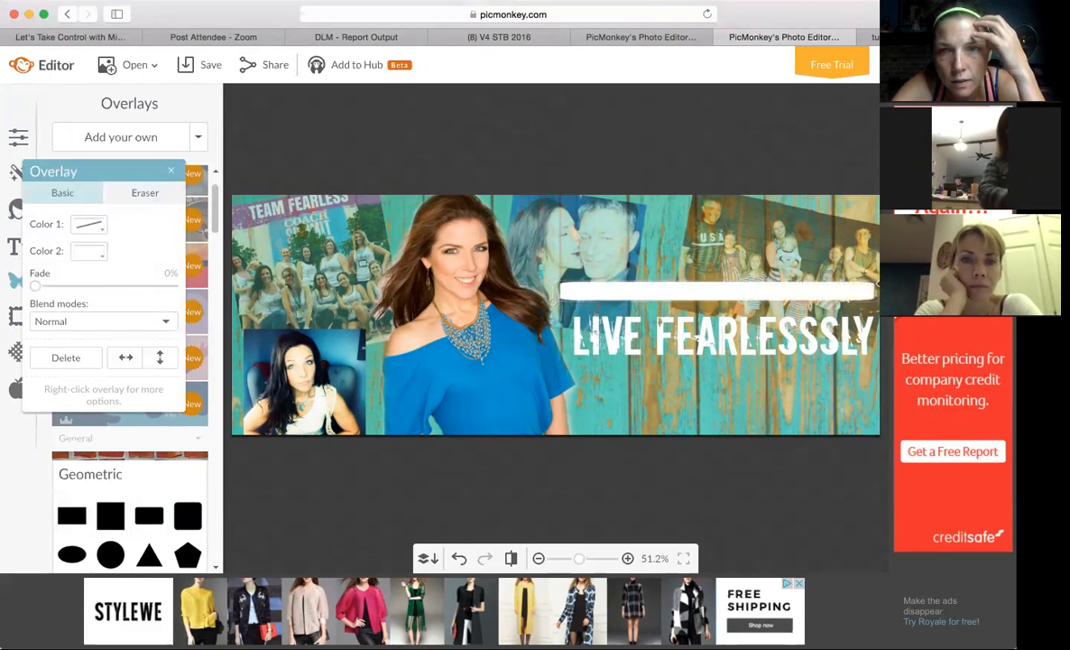
pyautogui.moveTo(761, 288); pyautogui.dragTo(763, 366)
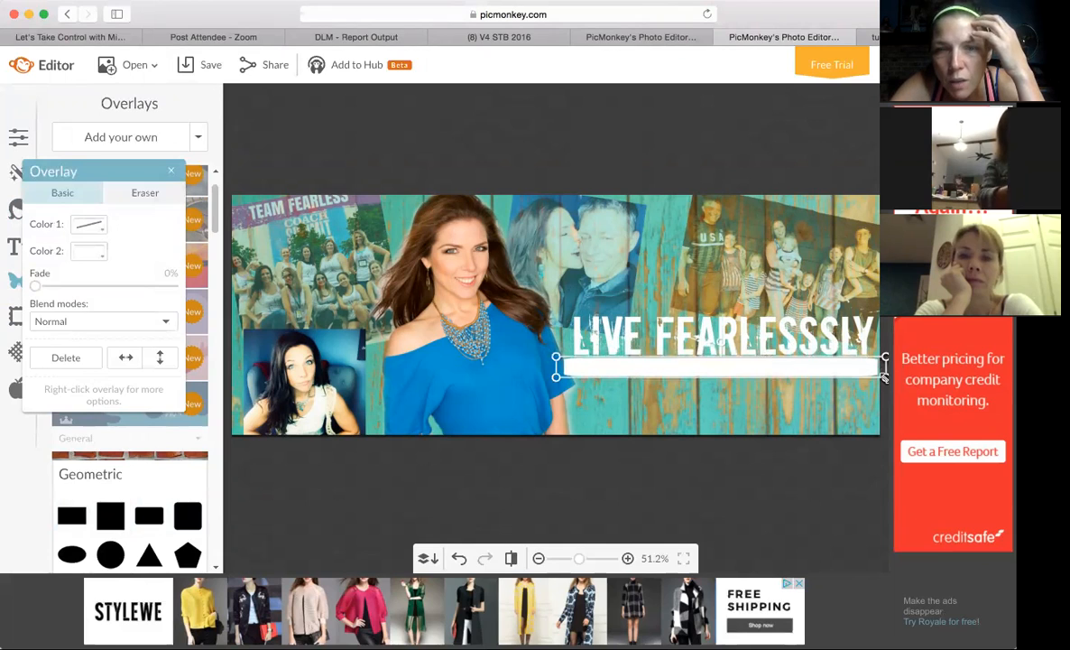
pyautogui.moveTo(885, 377); pyautogui.dragTo(868, 376)
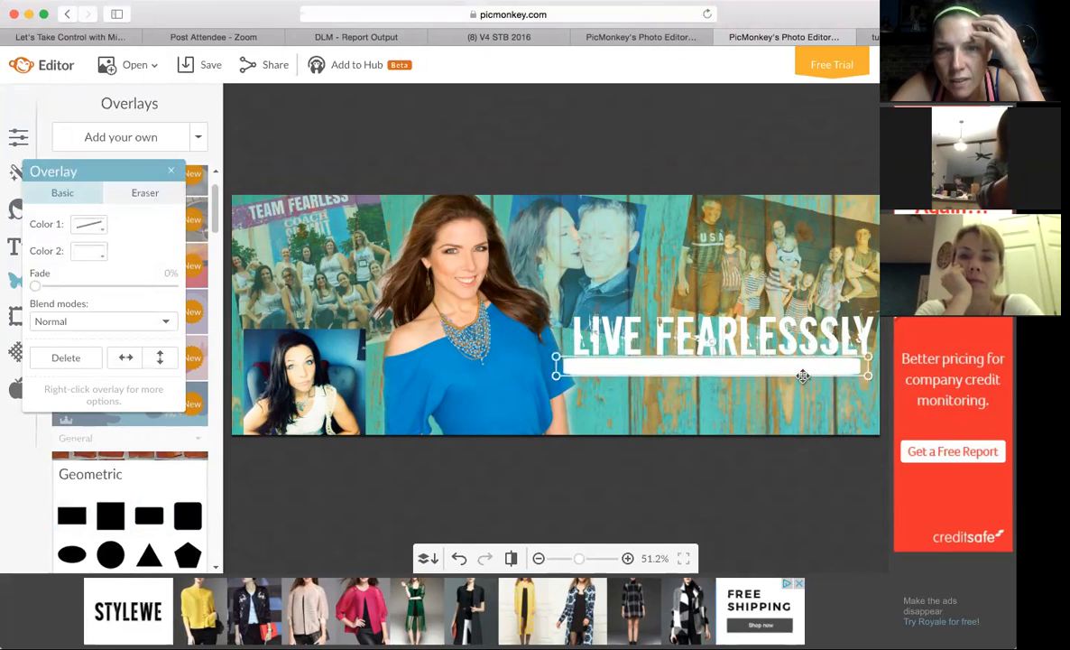
pyautogui.moveTo(799, 371); pyautogui.dragTo(808, 371)
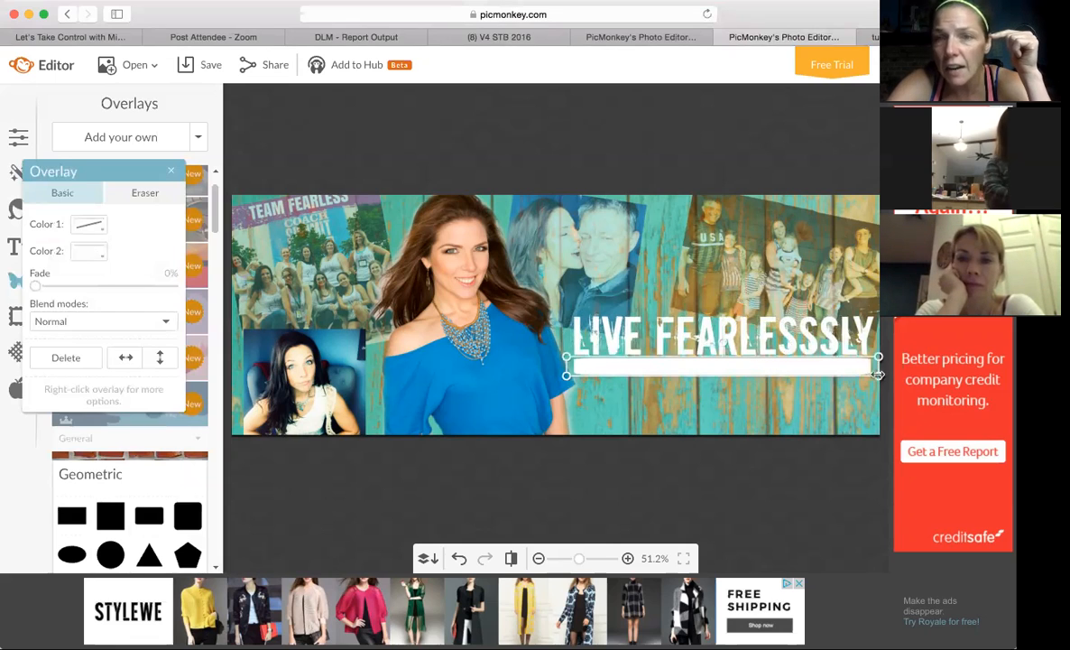
# Undo the bar's last changes, recolor it white and realign it beneath the title with a slight gap.
pyautogui.press('super+z')
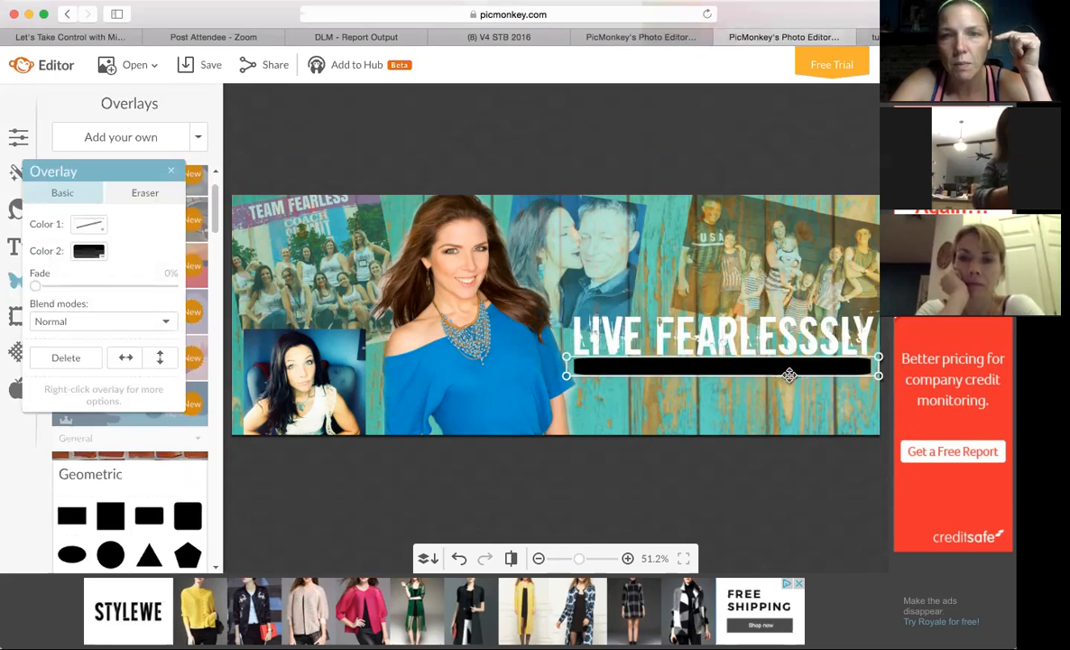
pyautogui.press('super+z')
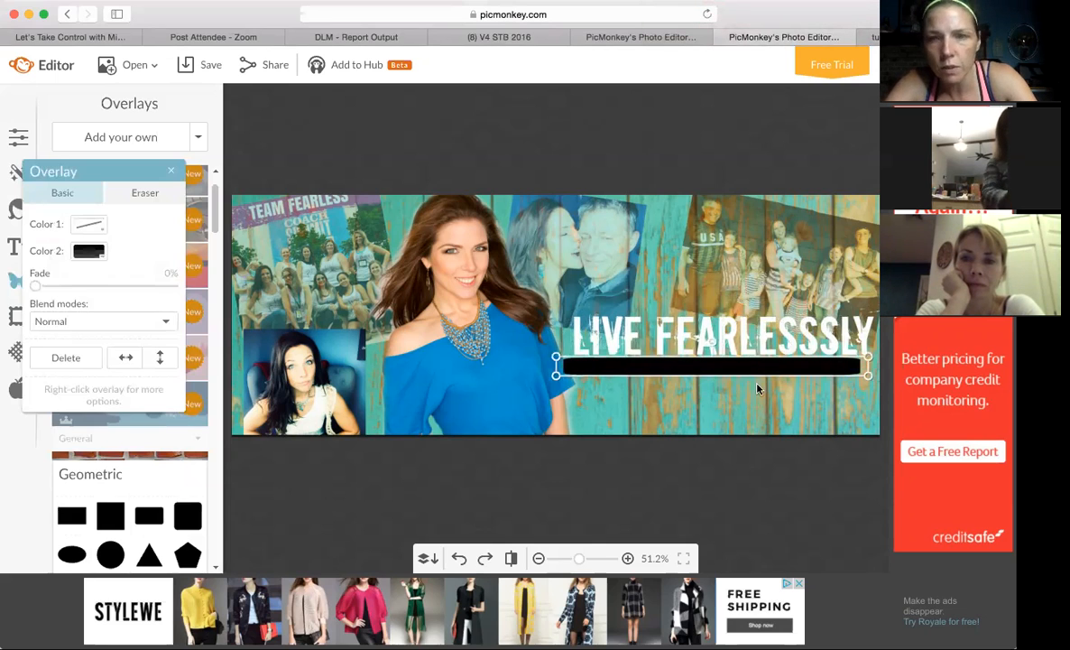
pyautogui.click(80, 254)
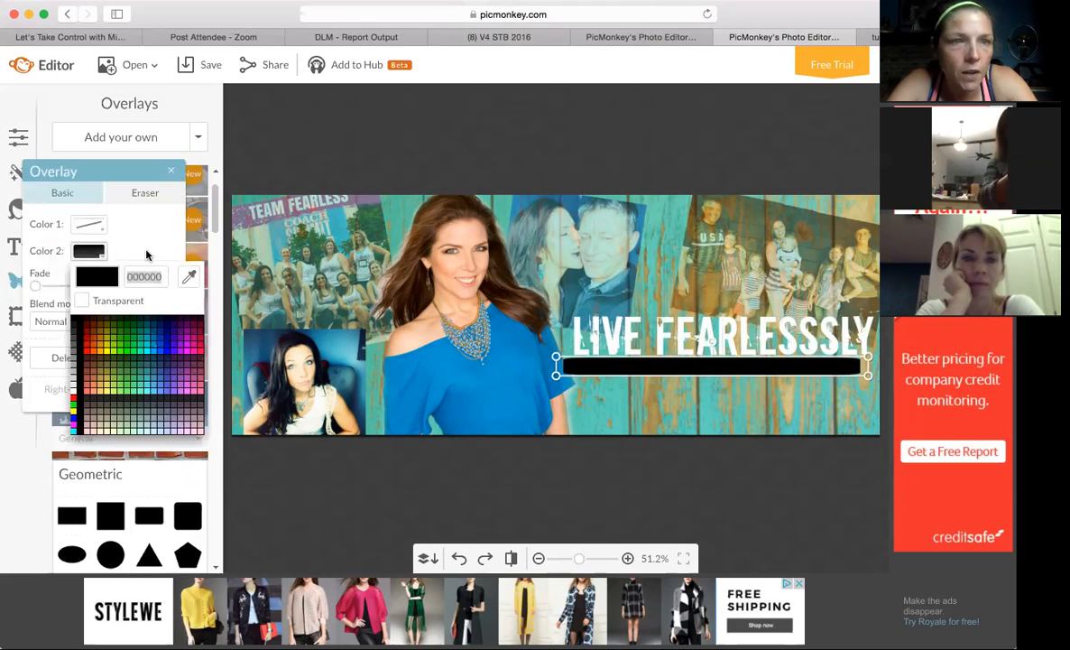
pyautogui.click(73, 390)
pyautogui.moveTo(765, 366); pyautogui.dragTo(772, 365)
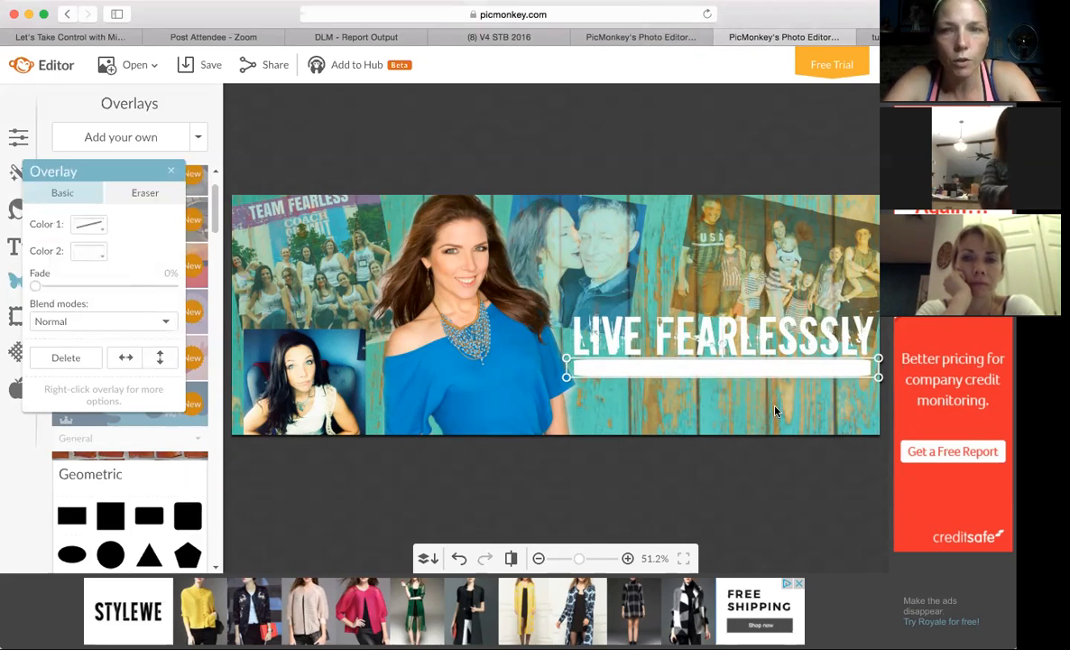
pyautogui.click(704, 382)
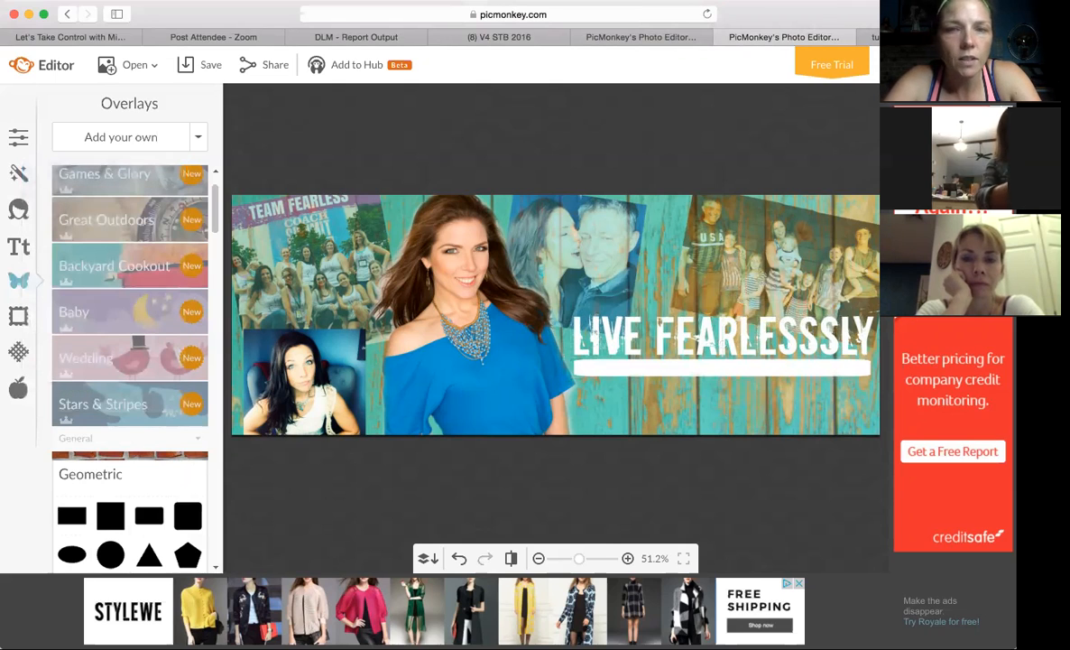
# Add a new Downcome text reading MOM, AUTHOR, SPEAKER, ENTREPRENUER, FEAR FIGHTER, checking the finished example cover for the wording.
pyautogui.click(28, 250)
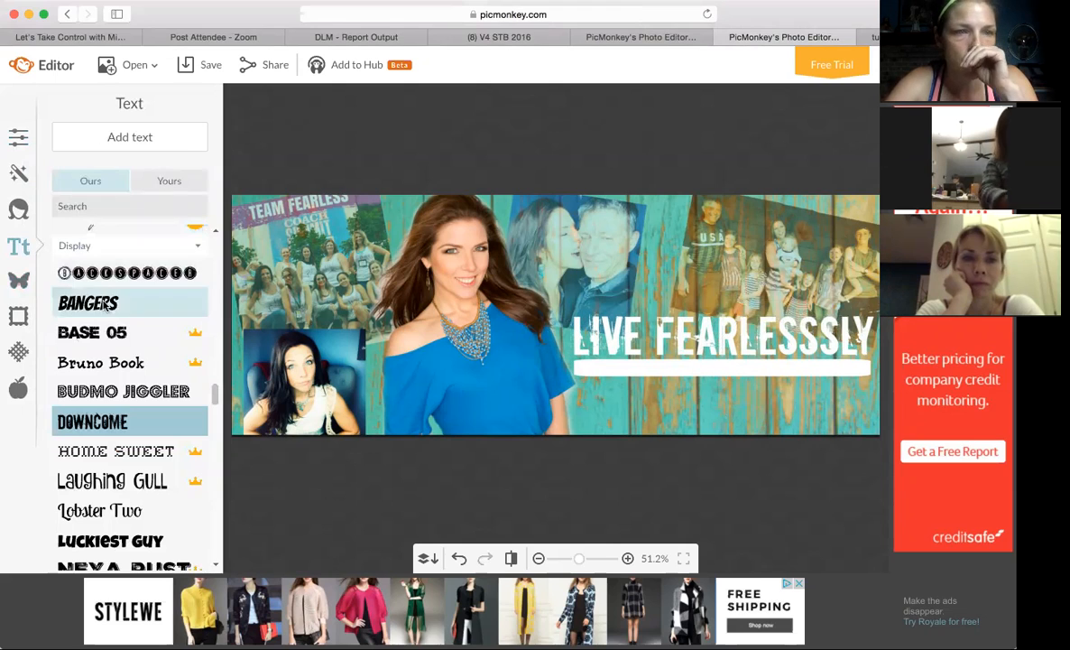
pyautogui.click(132, 135)
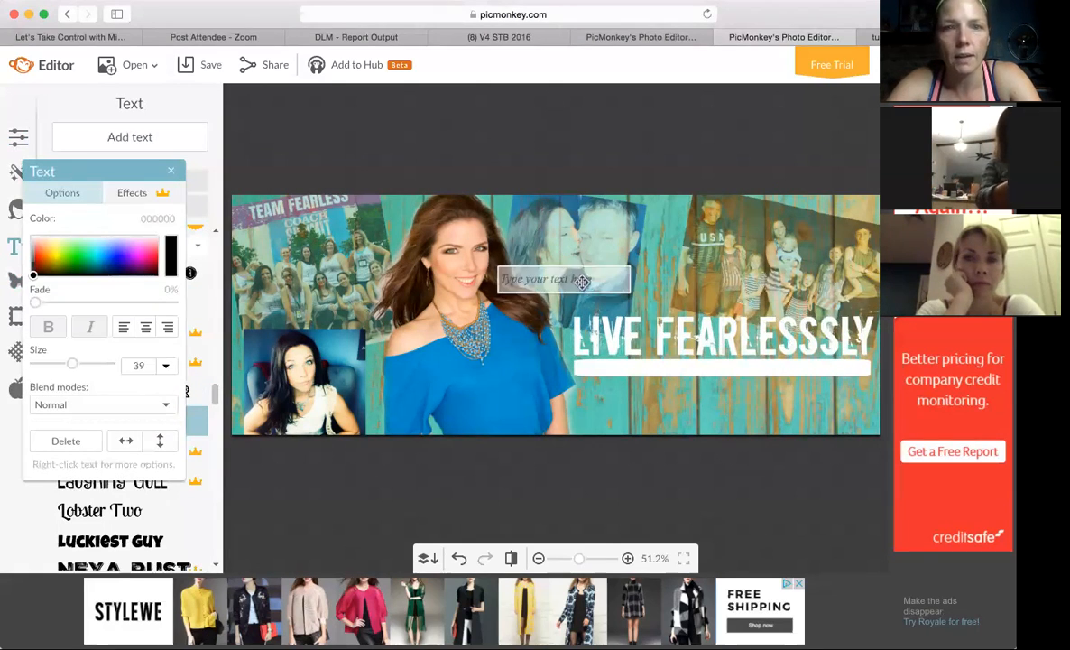
pyautogui.write('MOM')
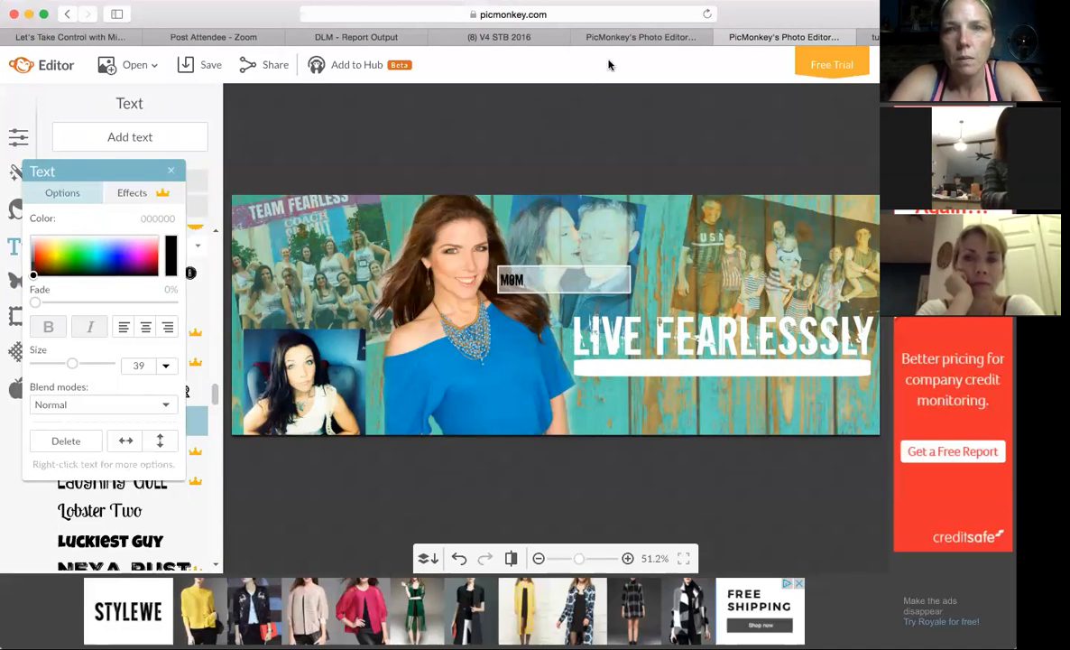
pyautogui.click(772, 37)
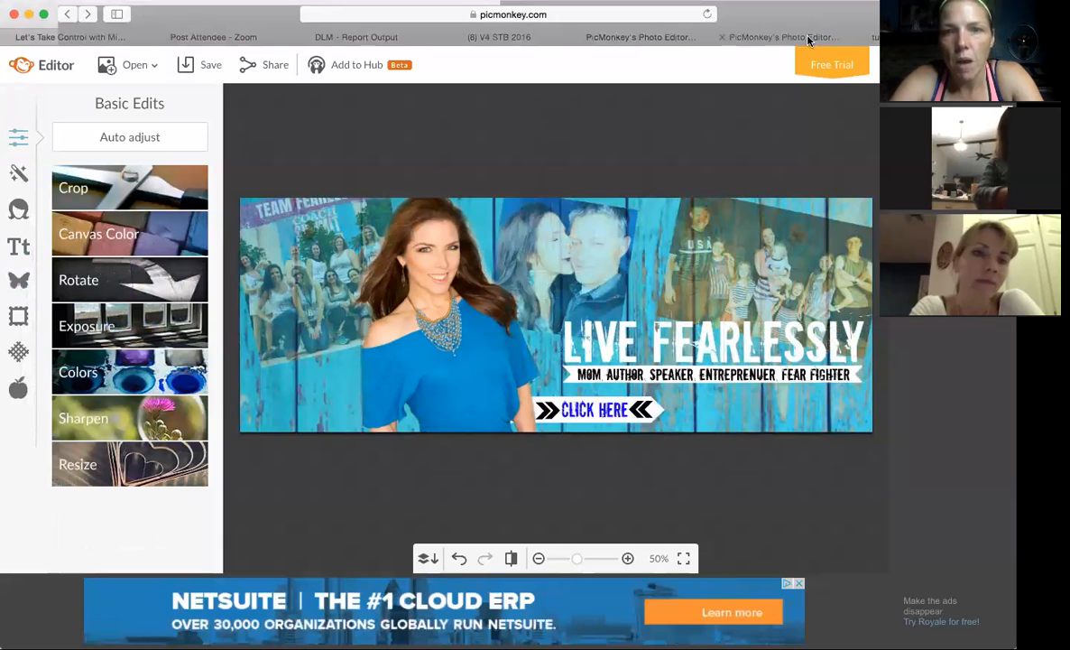
pyautogui.click(650, 37)
pyautogui.write('AUTHOR SPEAKER FITREPRENUER F')
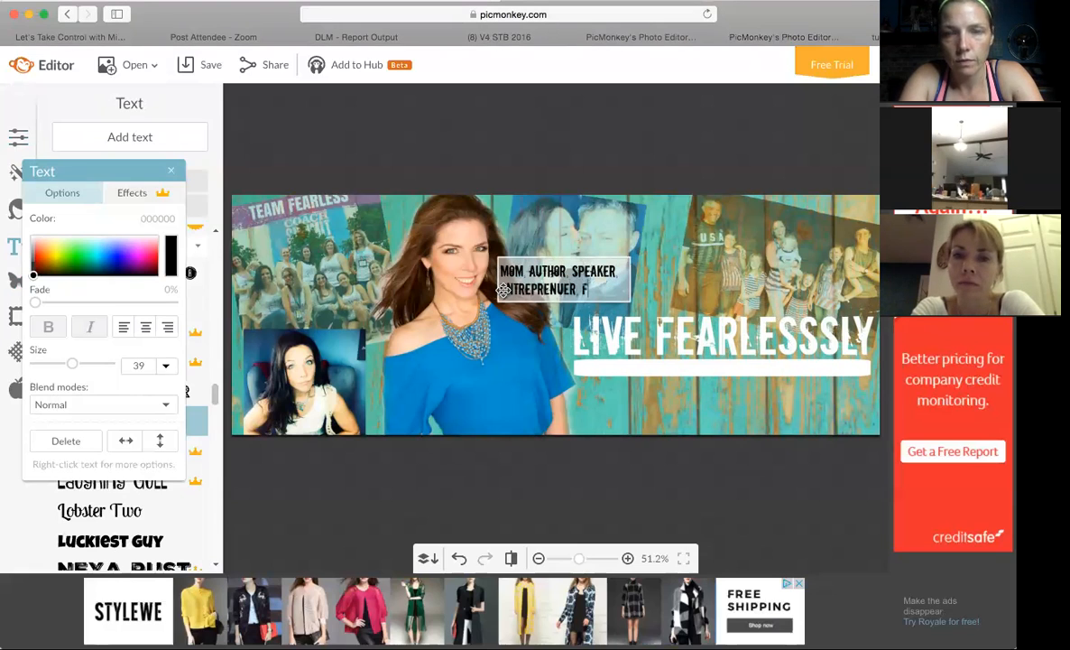
pyautogui.write('EAR FIGHTER')
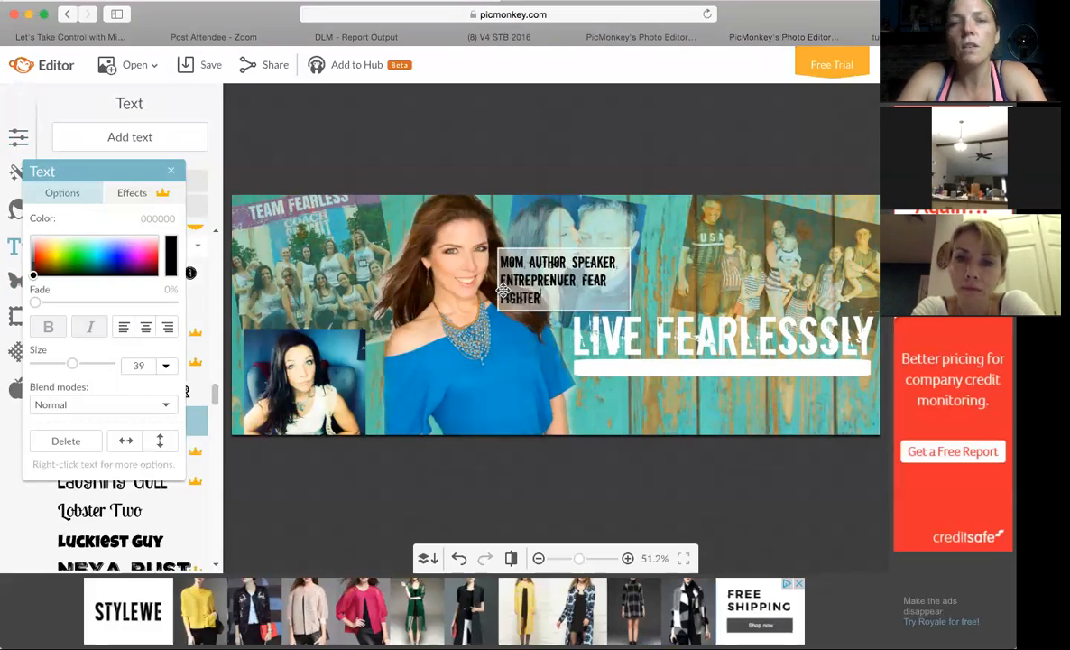
# Widen the tagline's text box until it fits on a single line and place it on the white bar beneath the title.
pyautogui.click(630, 281)
pyautogui.moveTo(630, 280); pyautogui.dragTo(781, 275)
pyautogui.moveTo(695, 285); pyautogui.dragTo(781, 373)
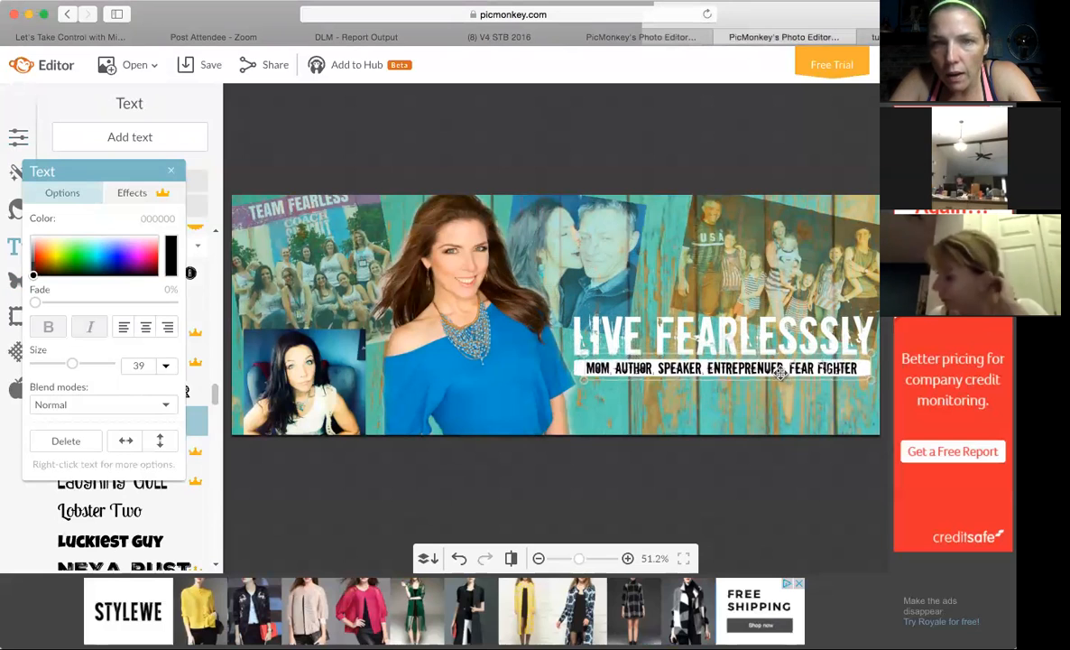
pyautogui.click(775, 422)
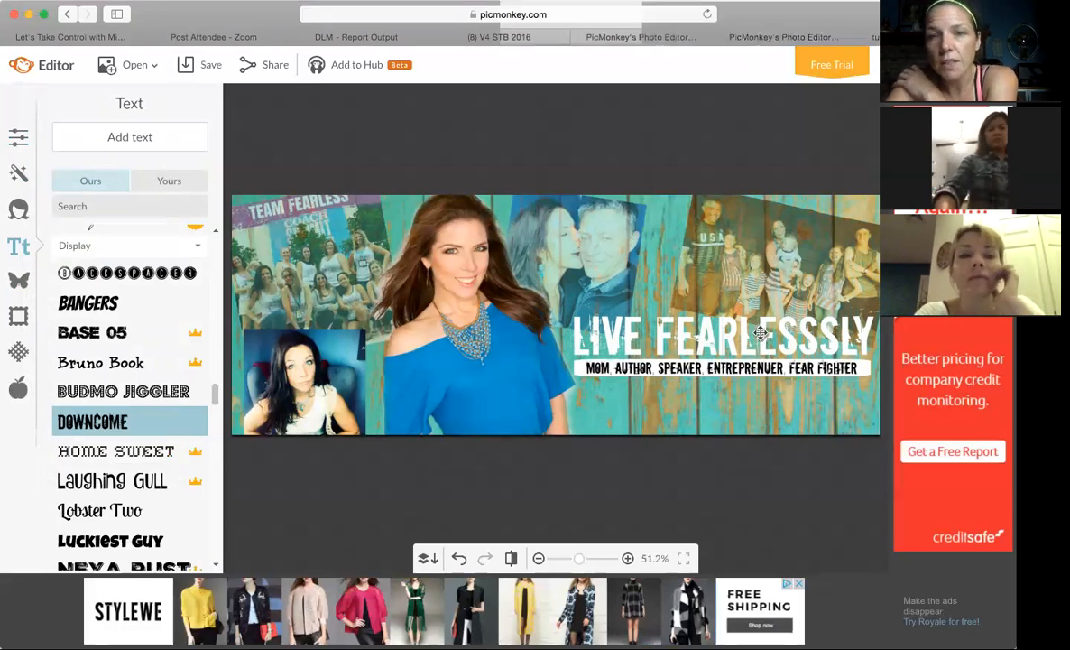
# Remove the extra S from the title so that it reads LIVE FEARLESSLY.
pyautogui.click(761, 334)
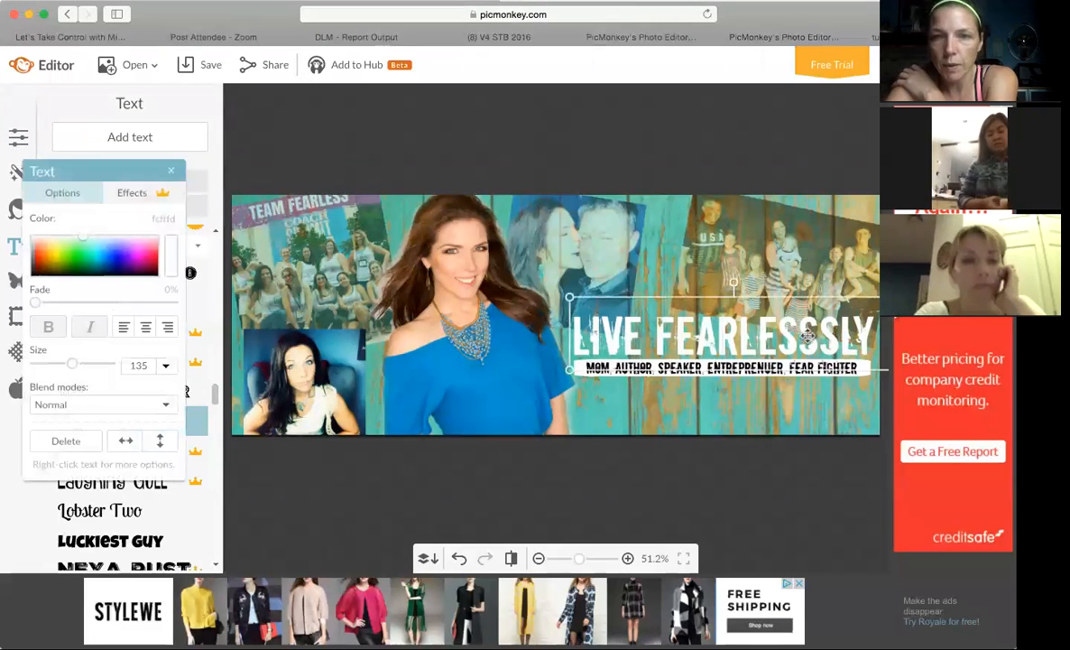
pyautogui.click(808, 336)
pyautogui.press('BackSpace')
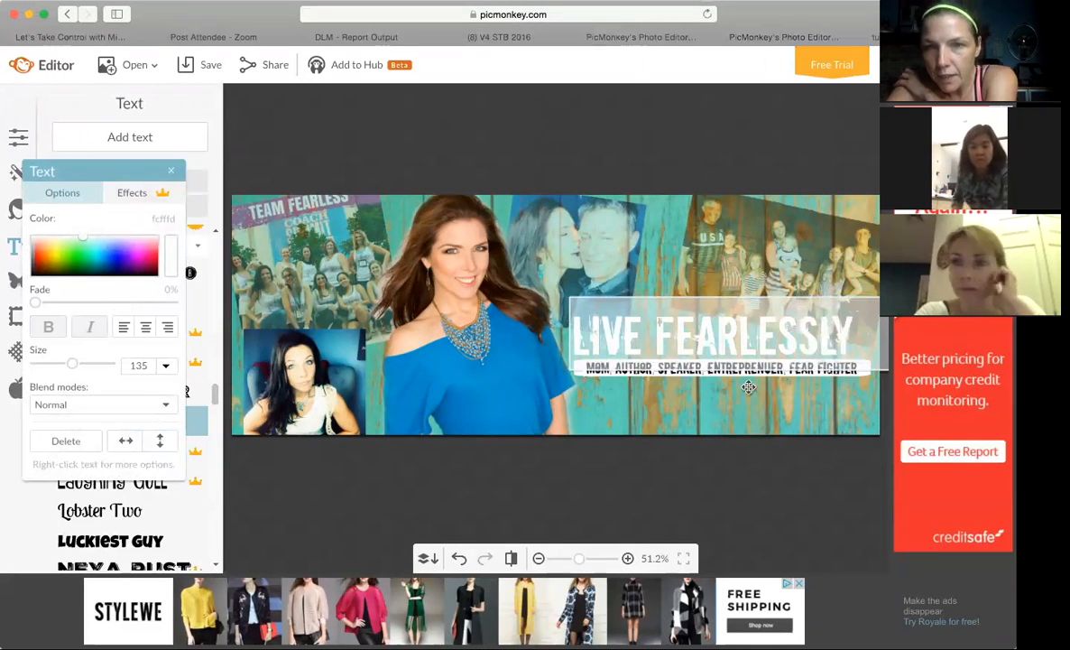
pyautogui.click(711, 423)
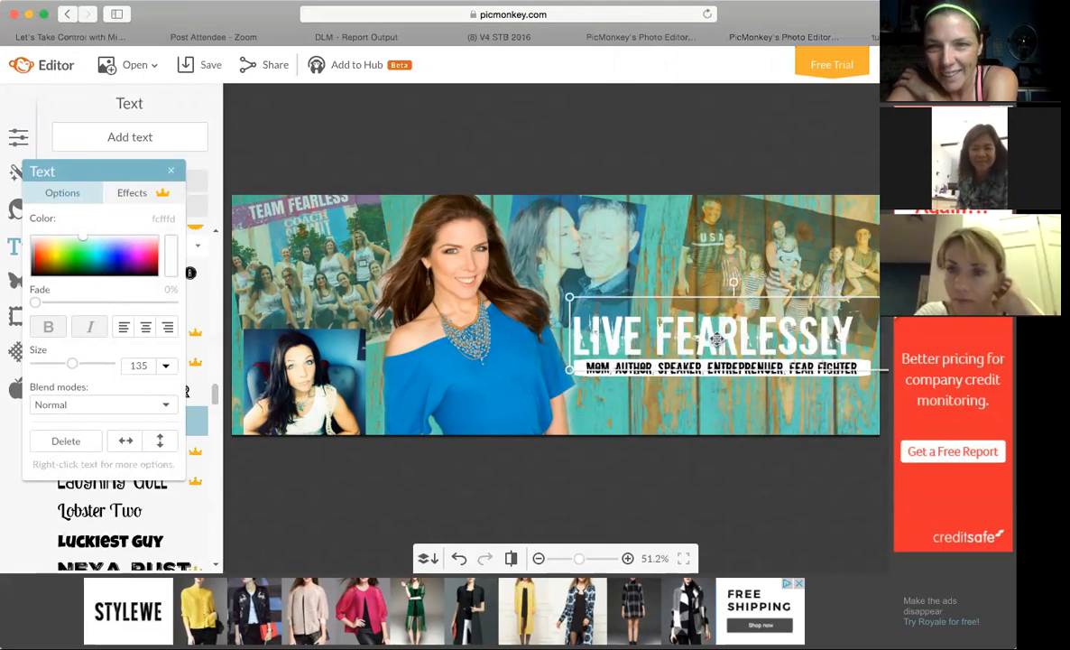
# Shift the corrected title sideways to center it above the white tagline bar.
pyautogui.moveTo(715, 339); pyautogui.dragTo(725, 339)
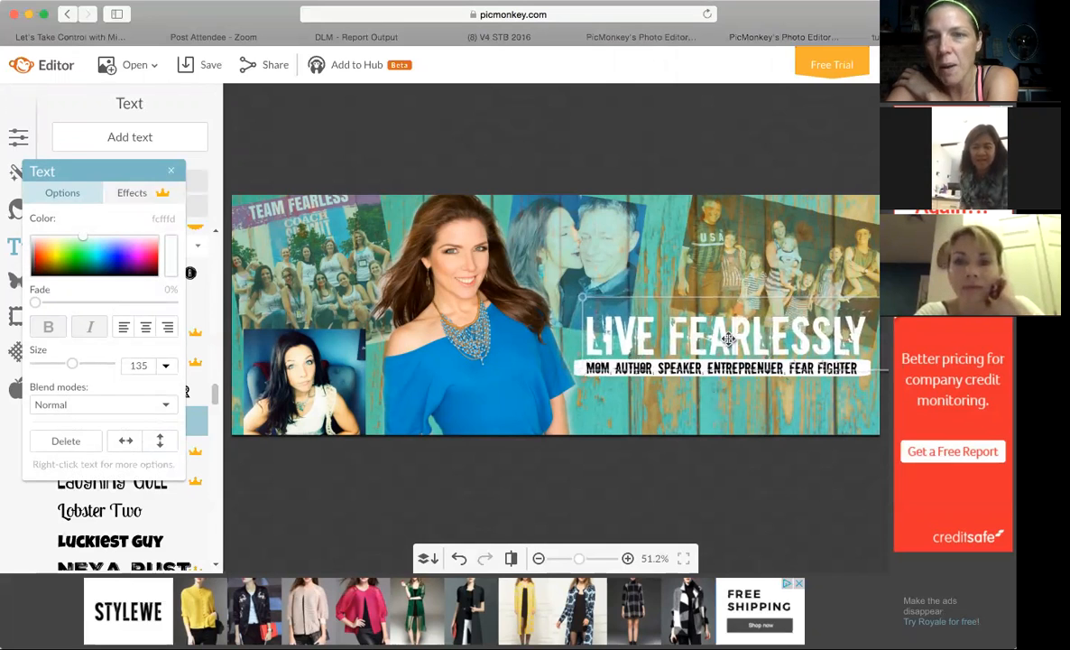
pyautogui.click(727, 339)
pyautogui.click(708, 417)
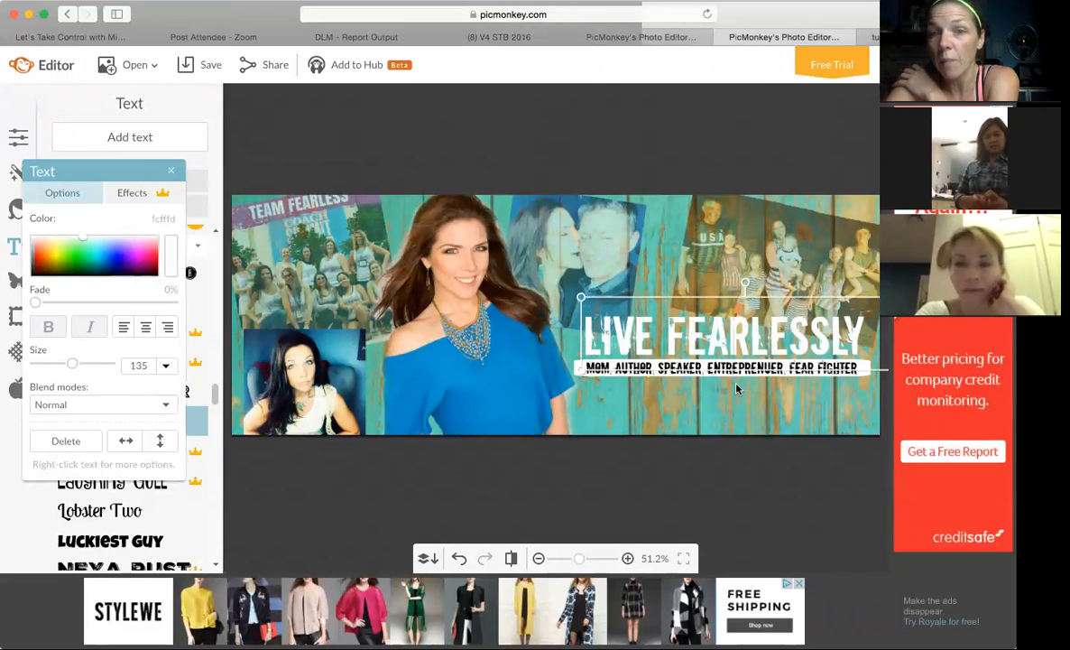
pyautogui.click(736, 392)
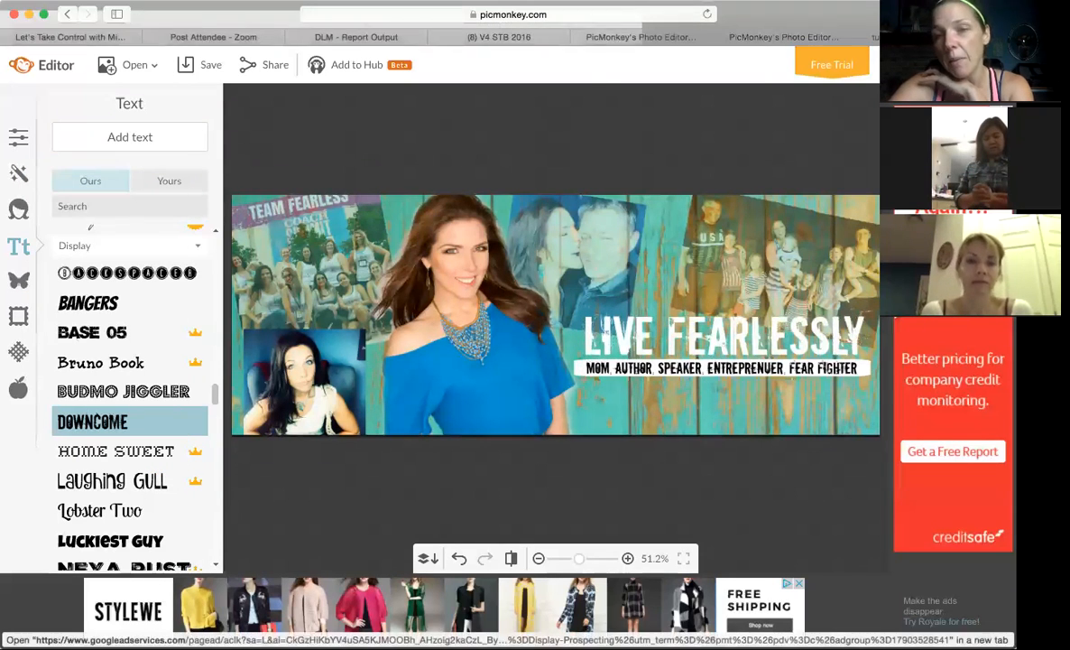
pyautogui.click(804, 349)
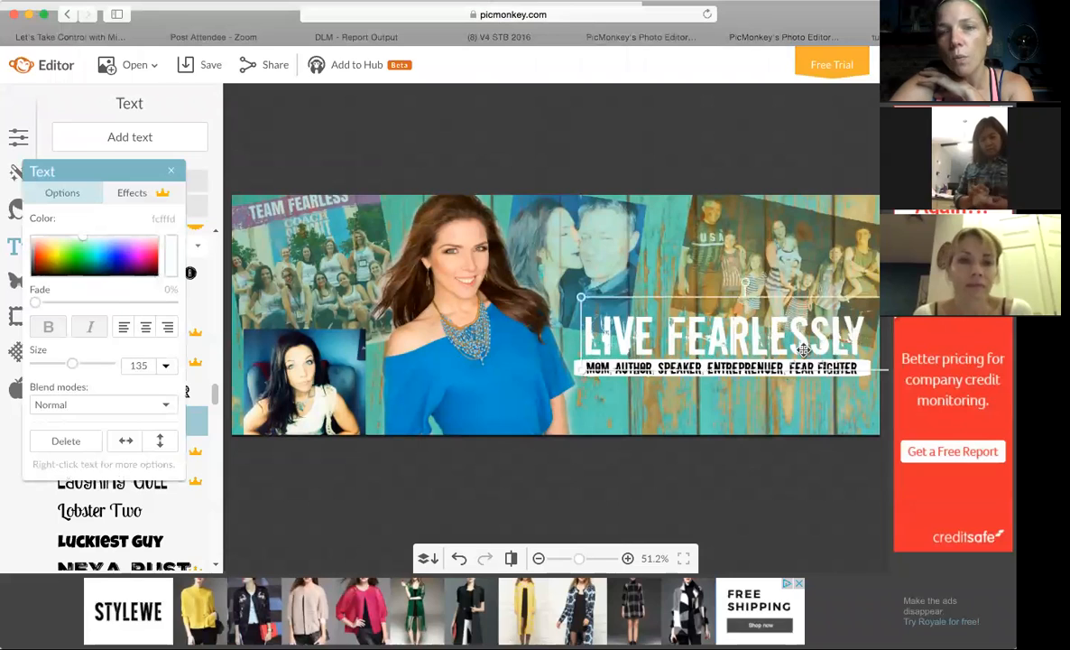
pyautogui.moveTo(804, 349); pyautogui.dragTo(800, 351)
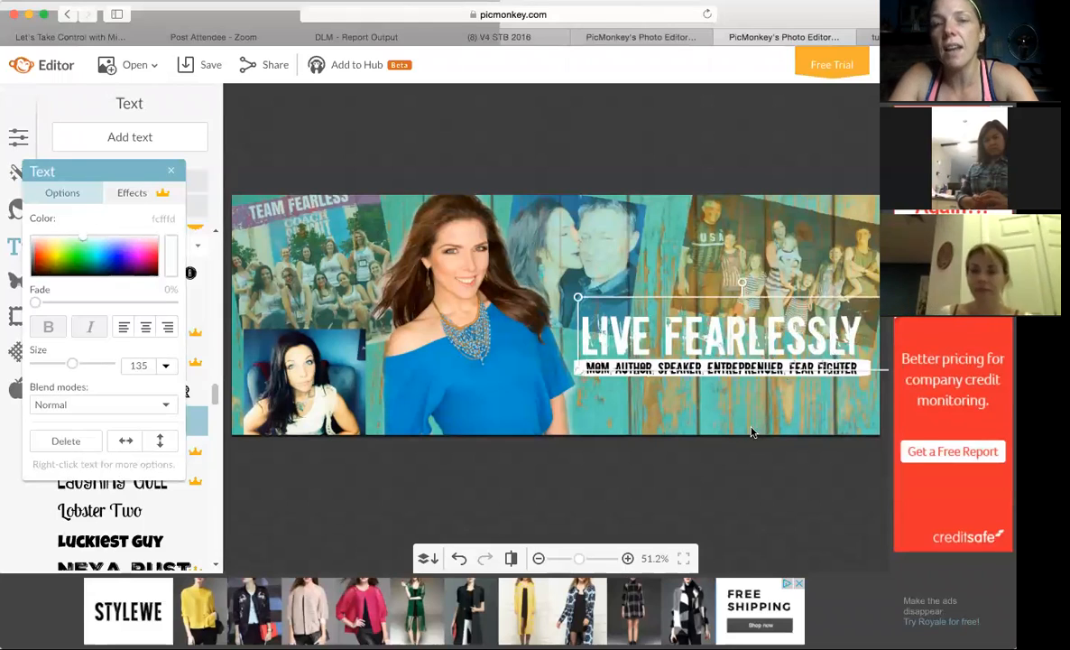
pyautogui.click(623, 401)
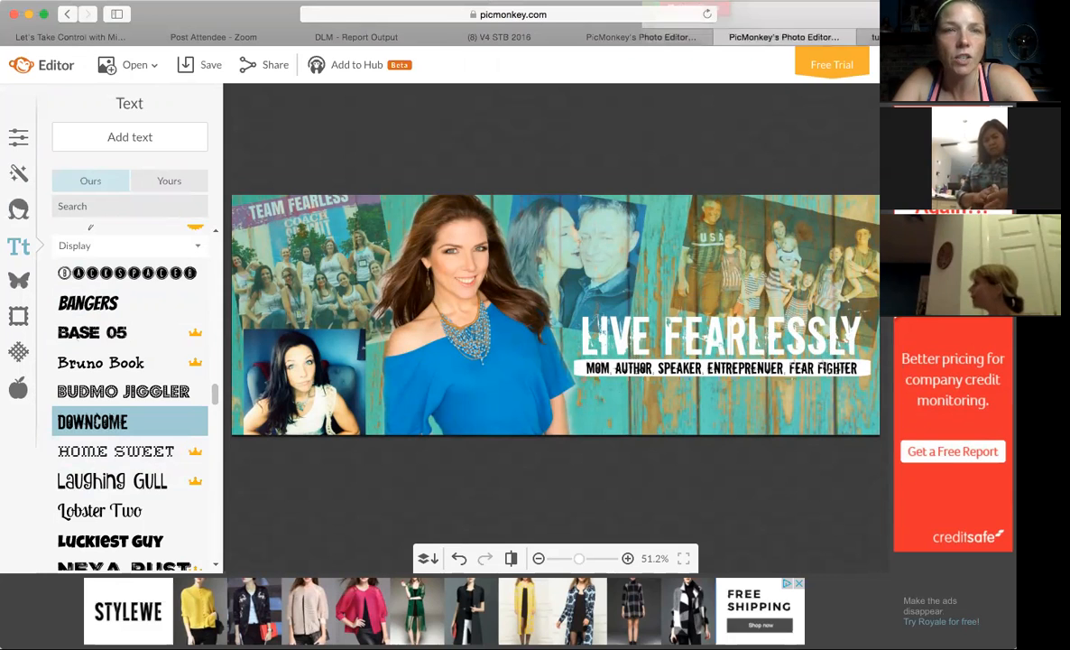
# Switch to Facebook and examine the page's cover photo with its full description, as well as the personal profile's cover, closing the open chat.
pyautogui.click(102, 37)
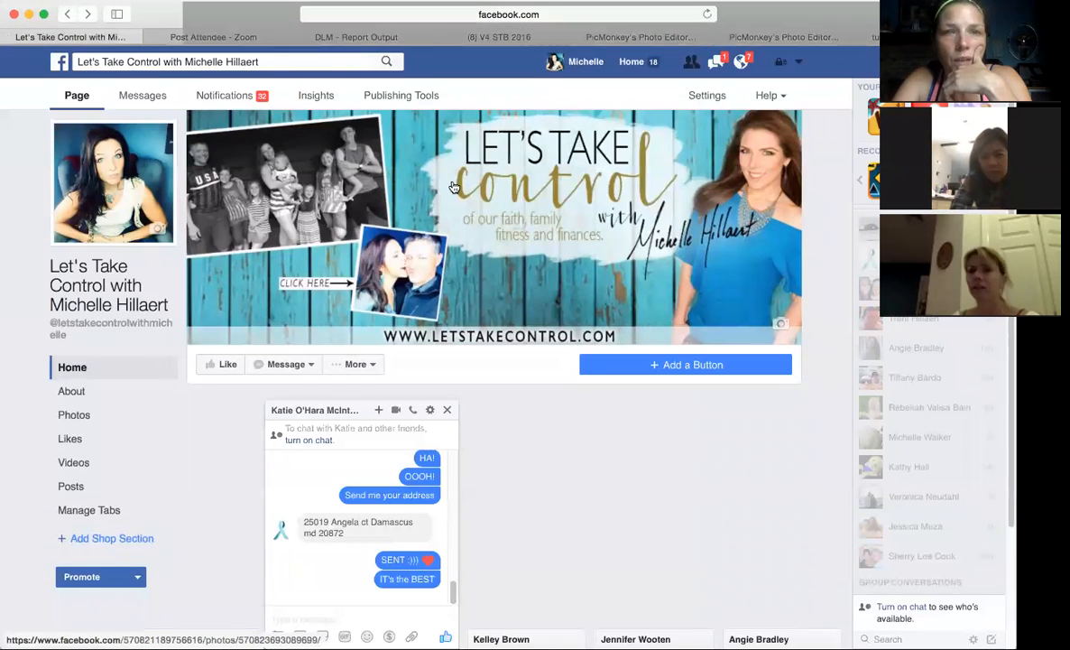
pyautogui.click(458, 189)
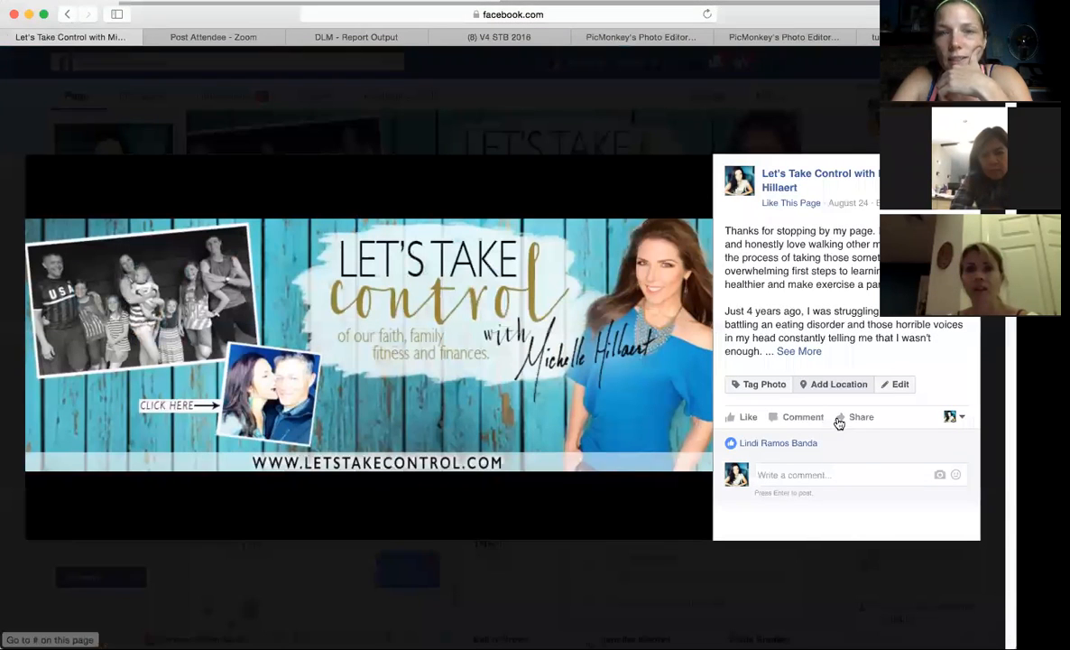
pyautogui.click(793, 351)
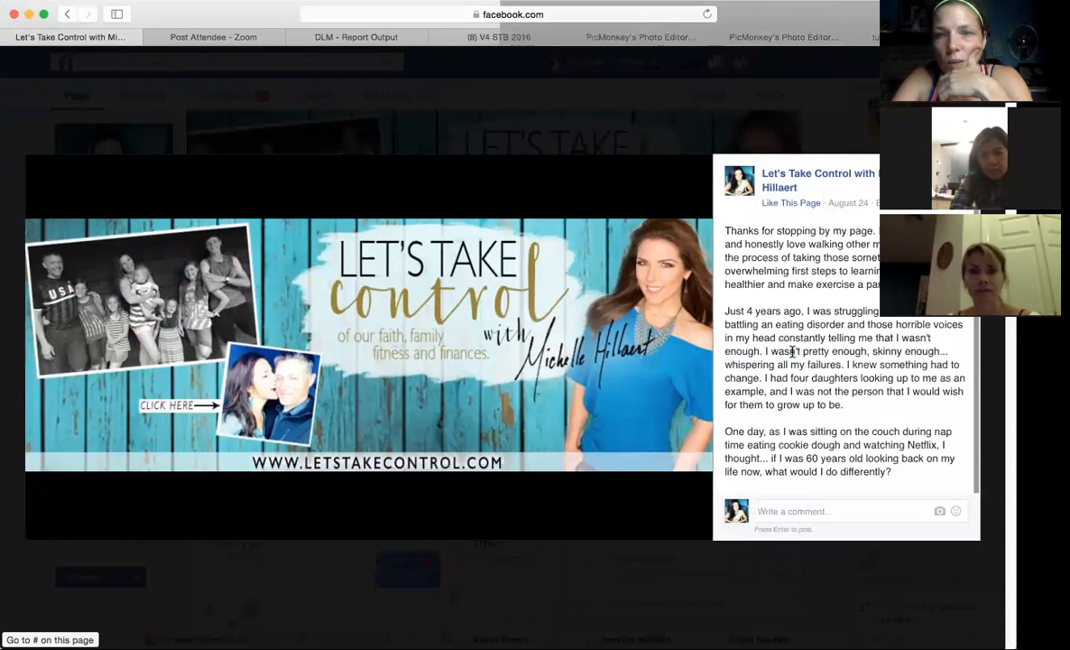
pyautogui.scroll(-4, 794, 356)
pyautogui.scroll(-5, 793, 356)
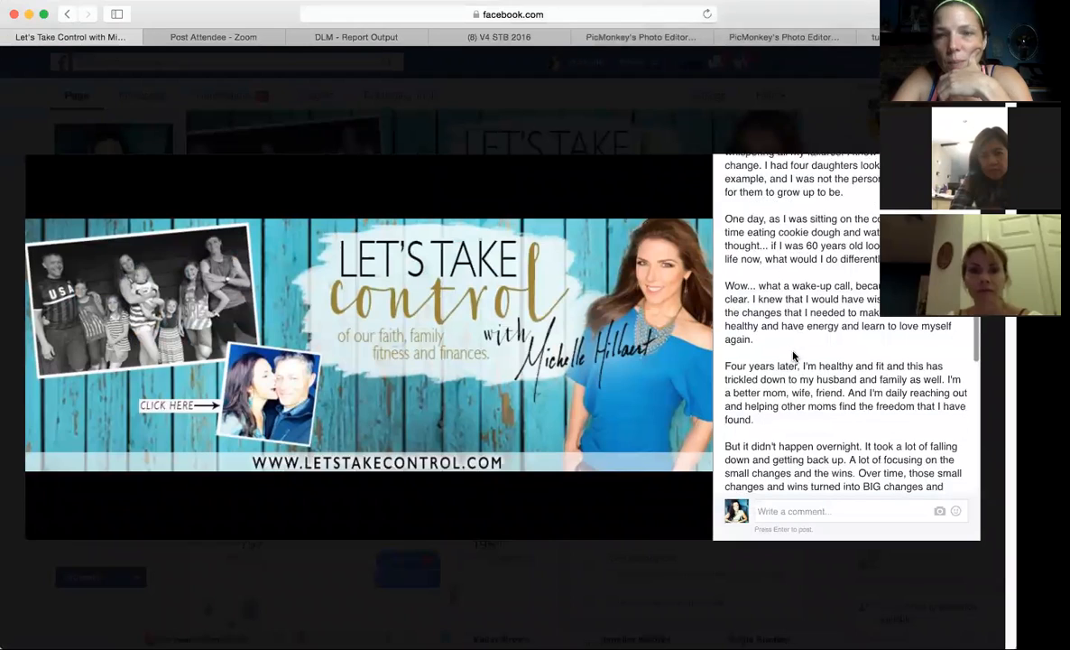
pyautogui.scroll(-4, 793, 357)
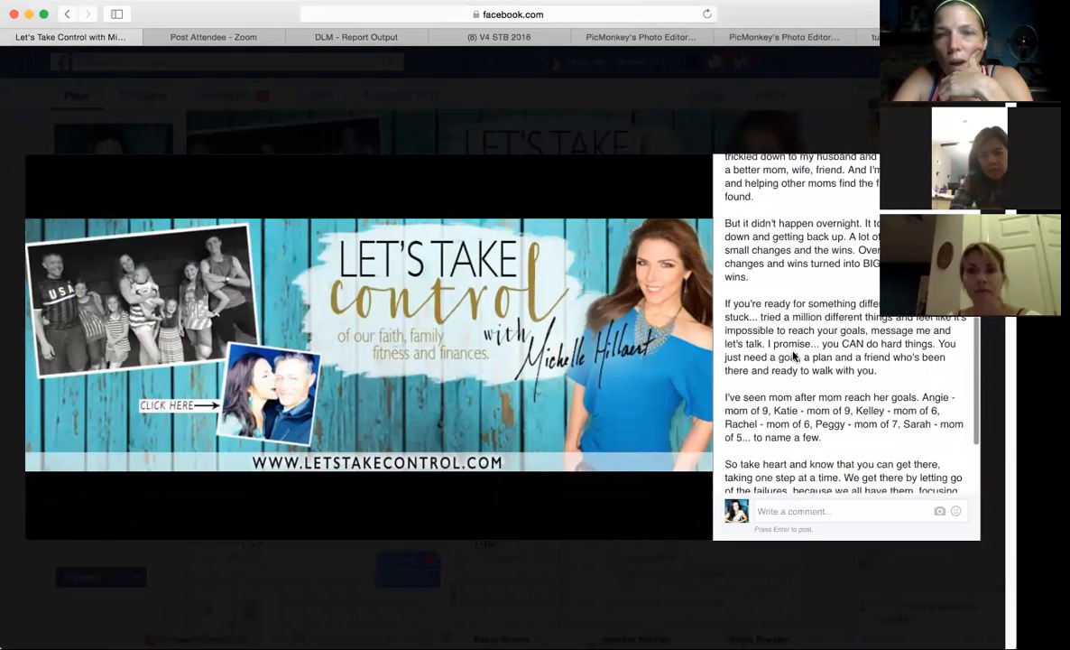
pyautogui.scroll(10, 793, 356)
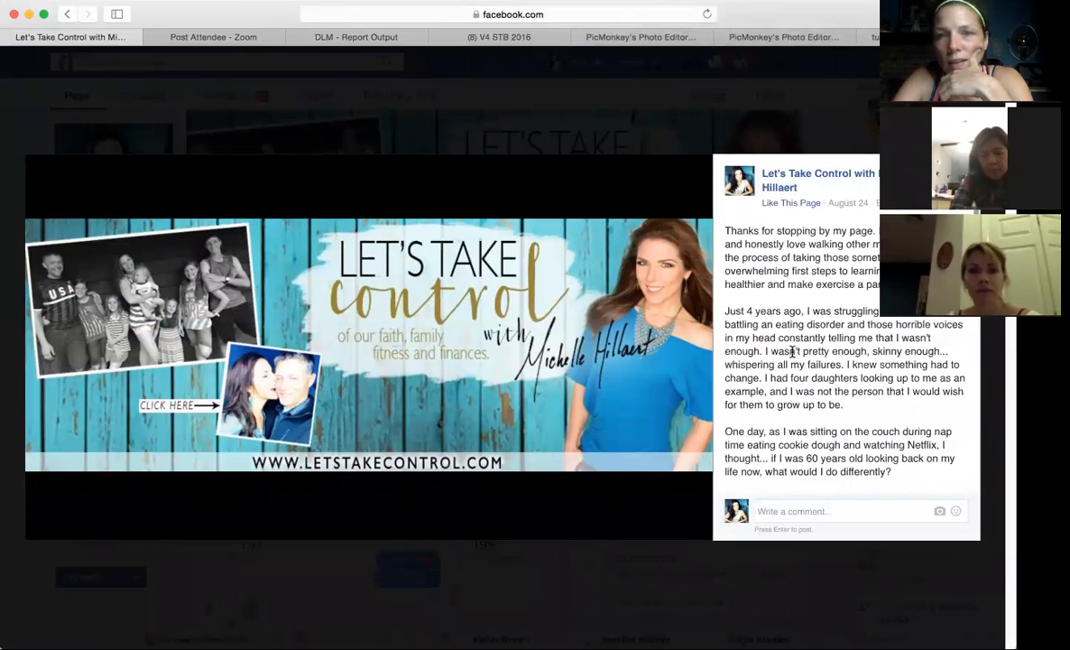
pyautogui.scroll(-3, 793, 352)
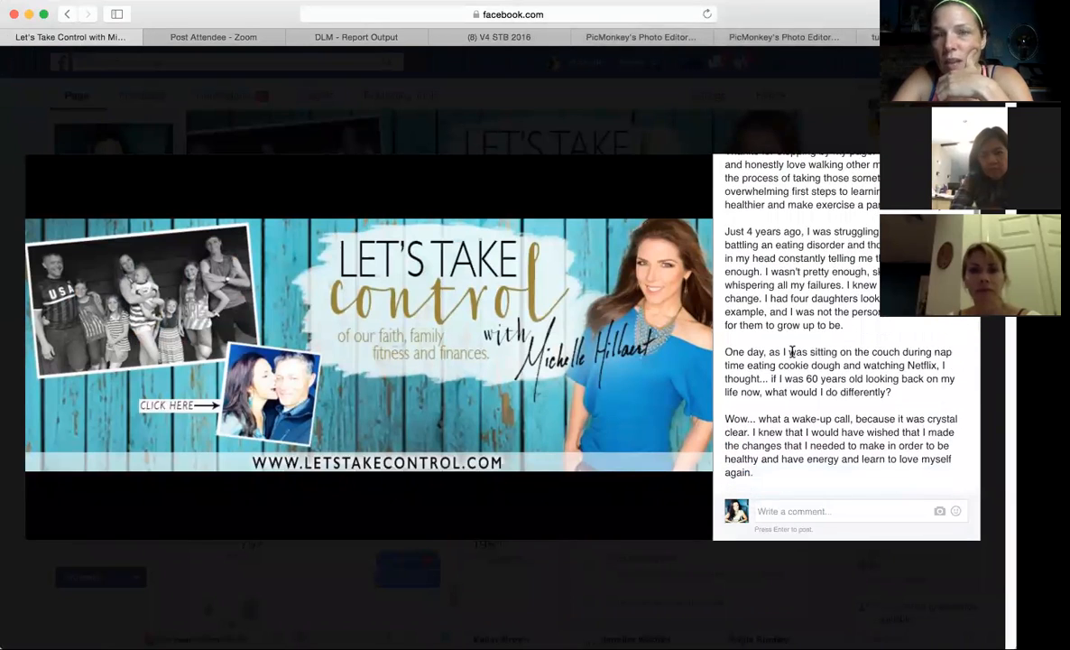
pyautogui.scroll(-2, 792, 352)
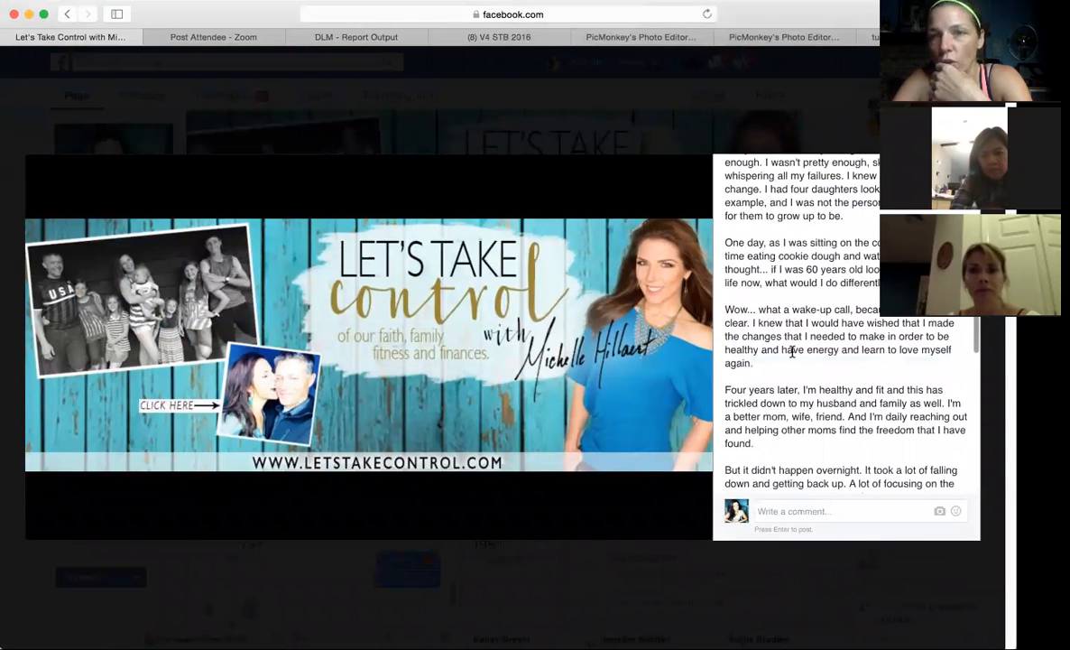
pyautogui.scroll(-5, 792, 352)
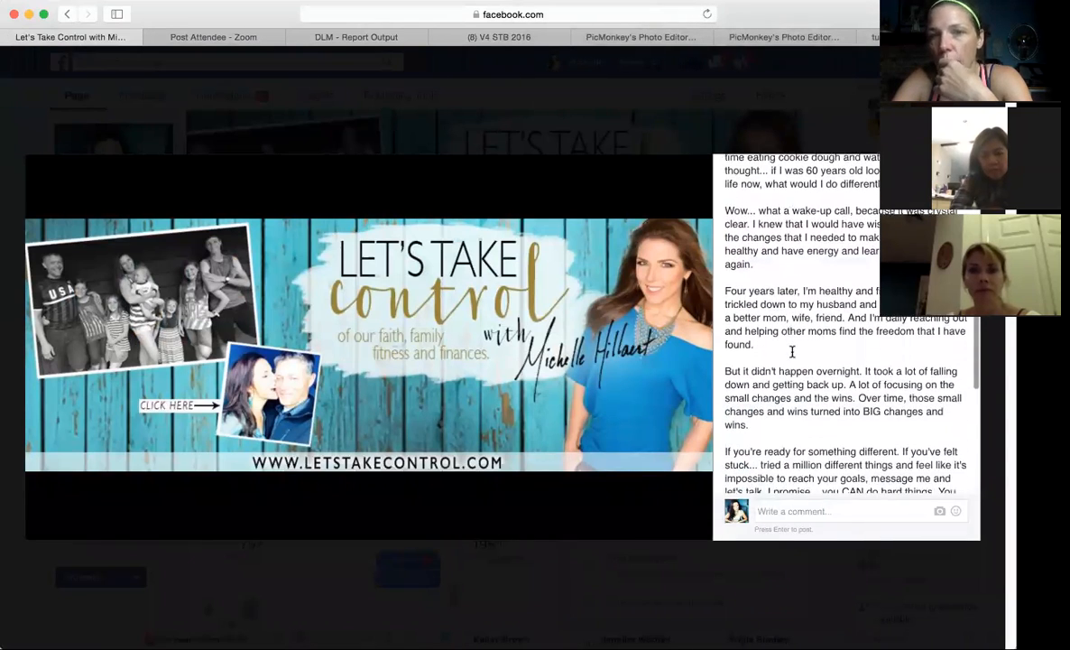
pyautogui.scroll(-5, 792, 352)
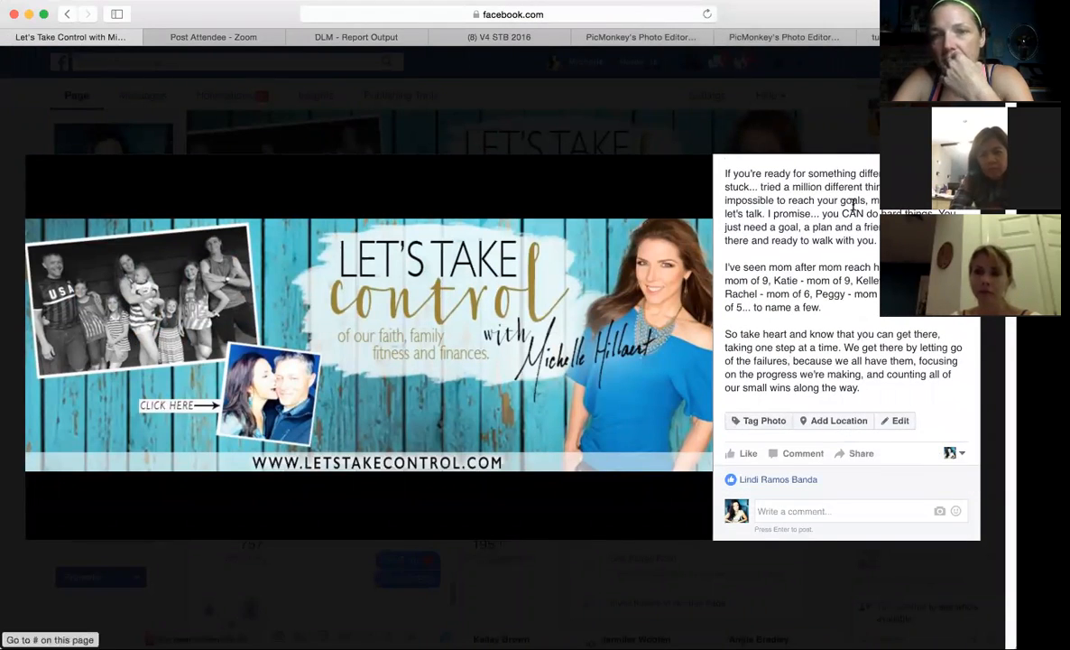
pyautogui.click(708, 586)
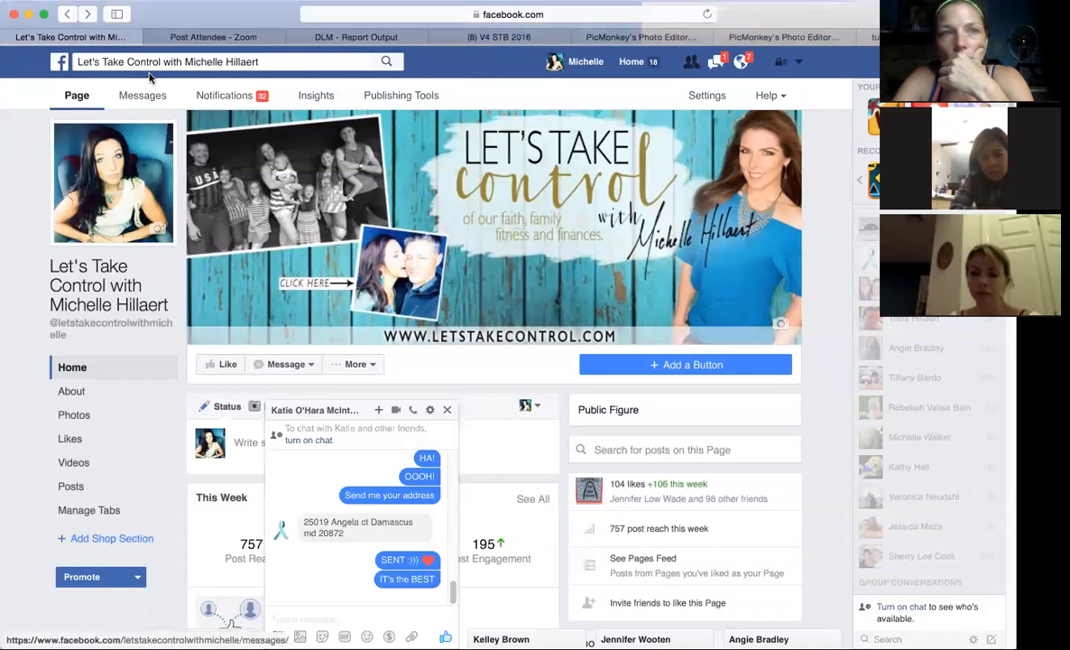
pyautogui.click(566, 61)
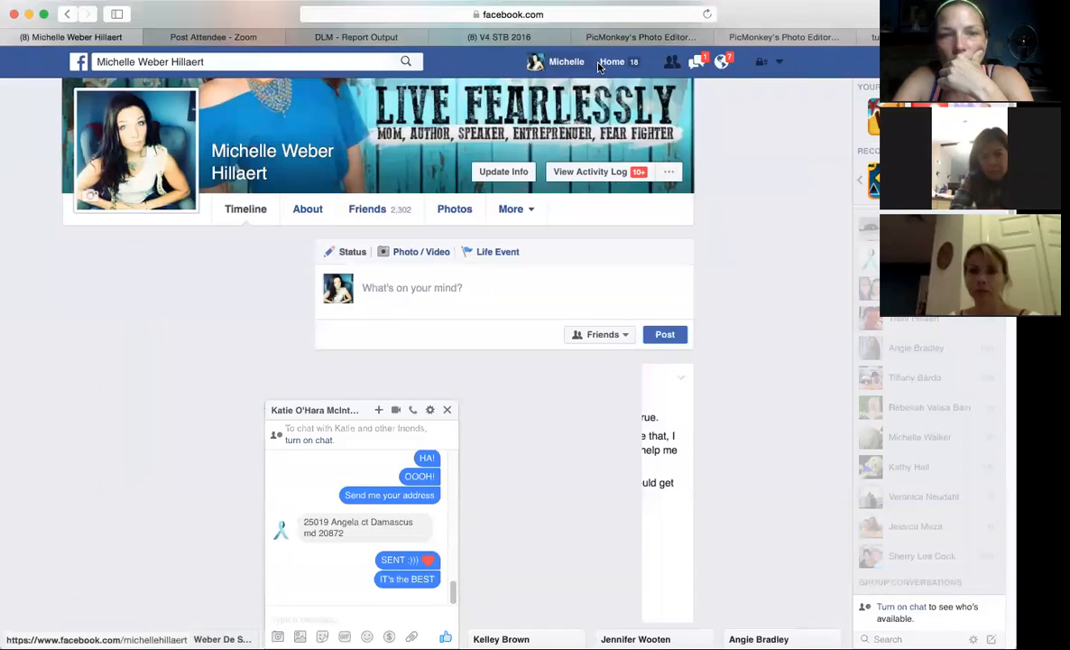
pyautogui.click(447, 409)
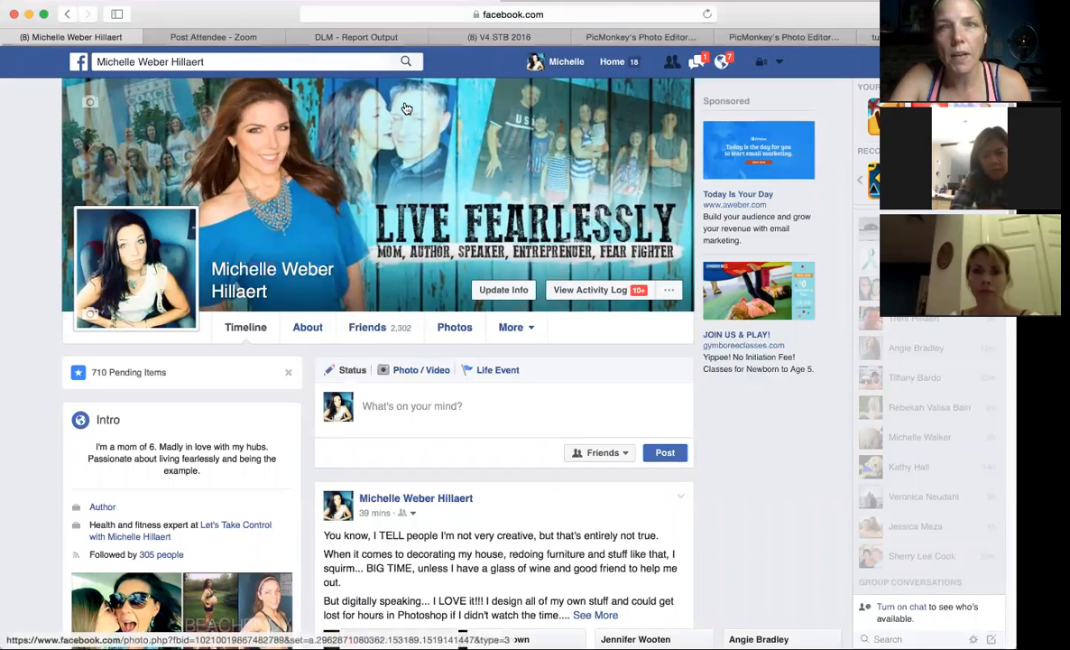
# Switch back to the cover in PicMonkey and add another rounded rectangle from the Geometric overlays.
pyautogui.click(781, 37)
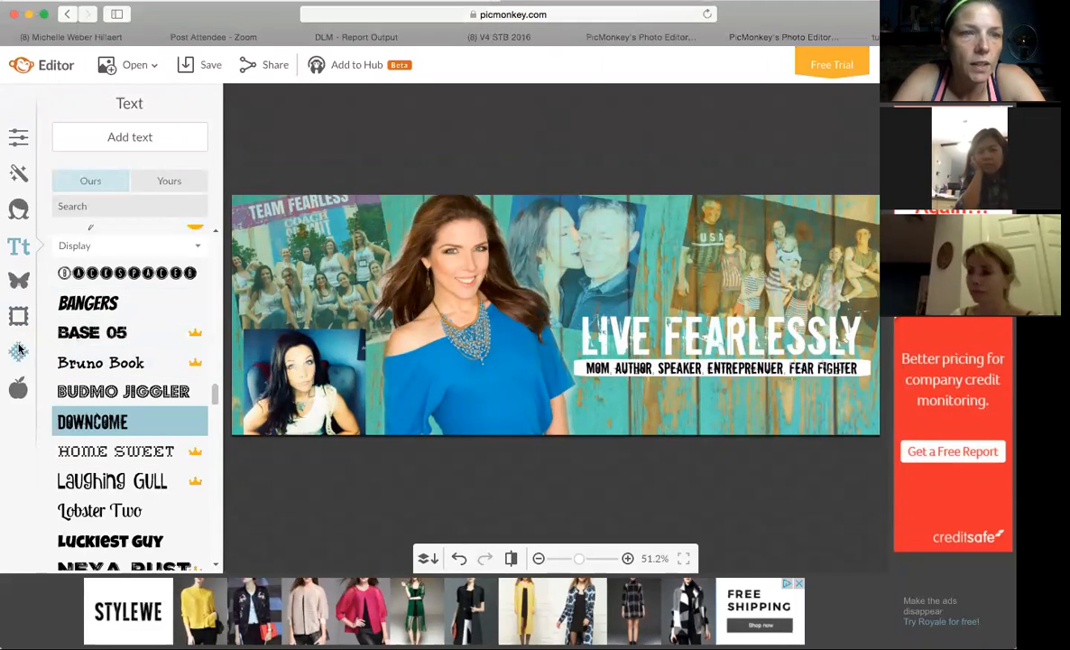
pyautogui.click(18, 280)
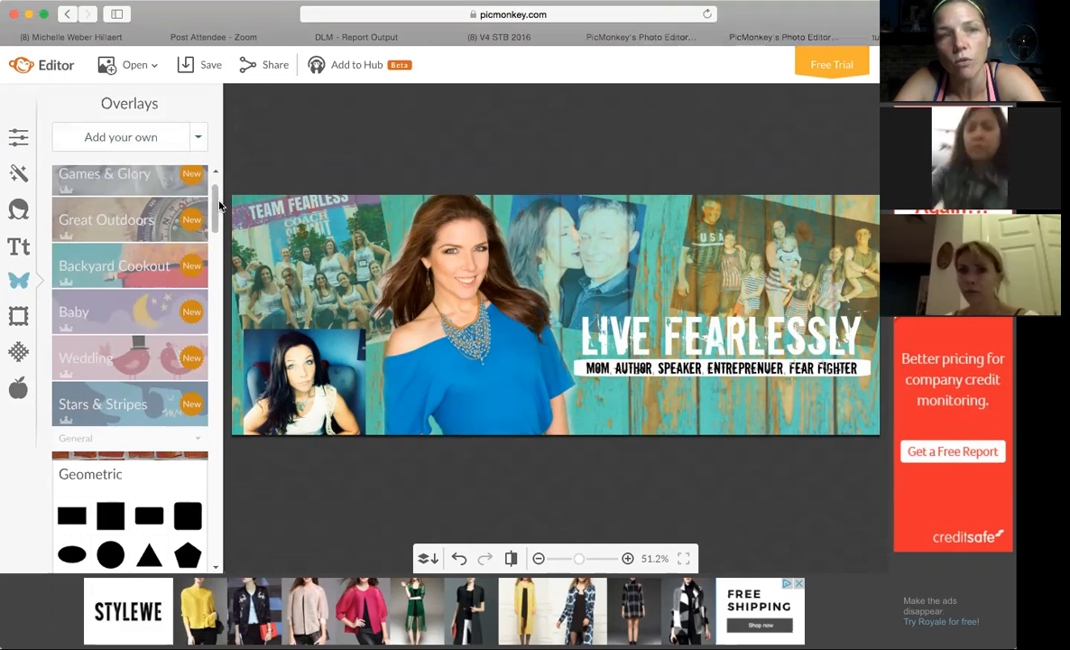
pyautogui.moveTo(218, 206)
pyautogui.mouseDown()
pyautogui.moveTo(217, 257)
pyautogui.moveTo(213, 204)
pyautogui.mouseUp()
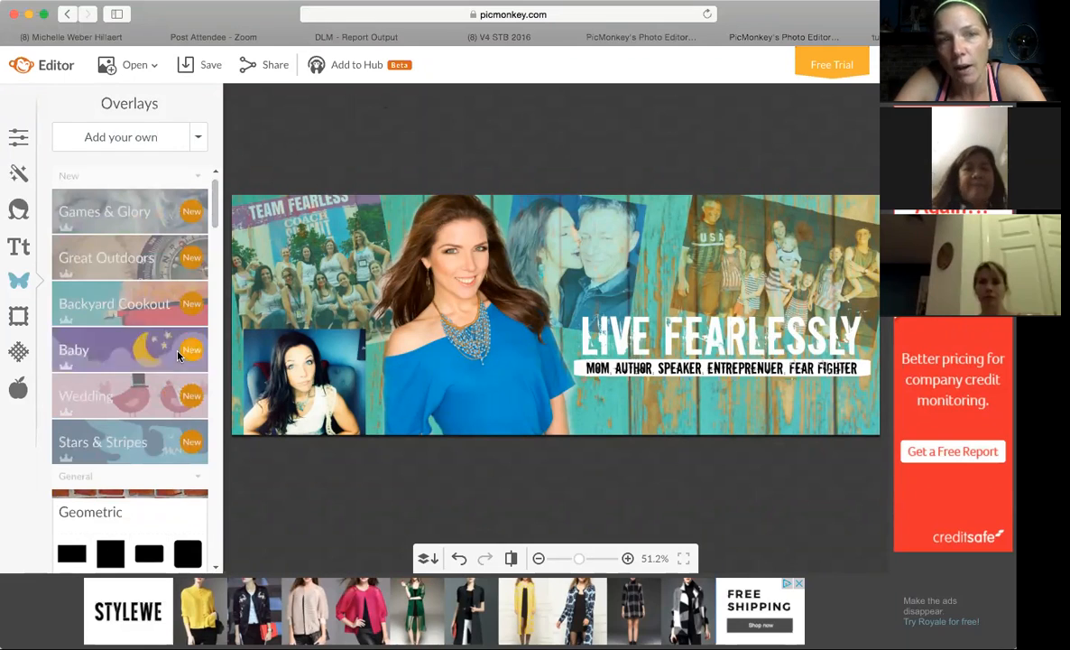
pyautogui.moveTo(214, 206); pyautogui.dragTo(223, 245)
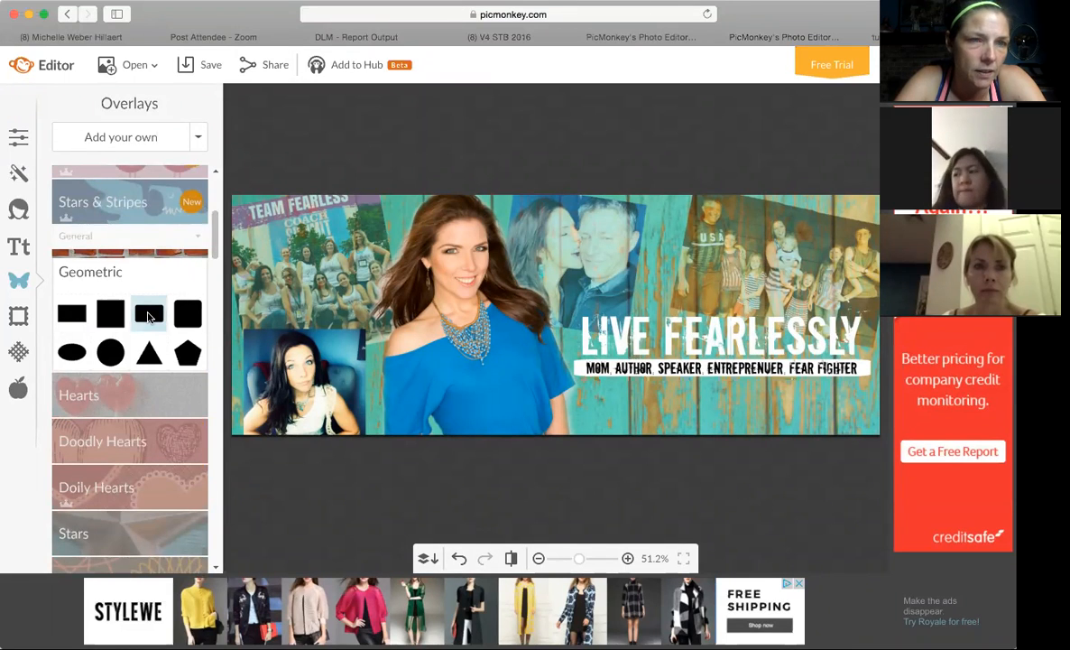
pyautogui.click(149, 314)
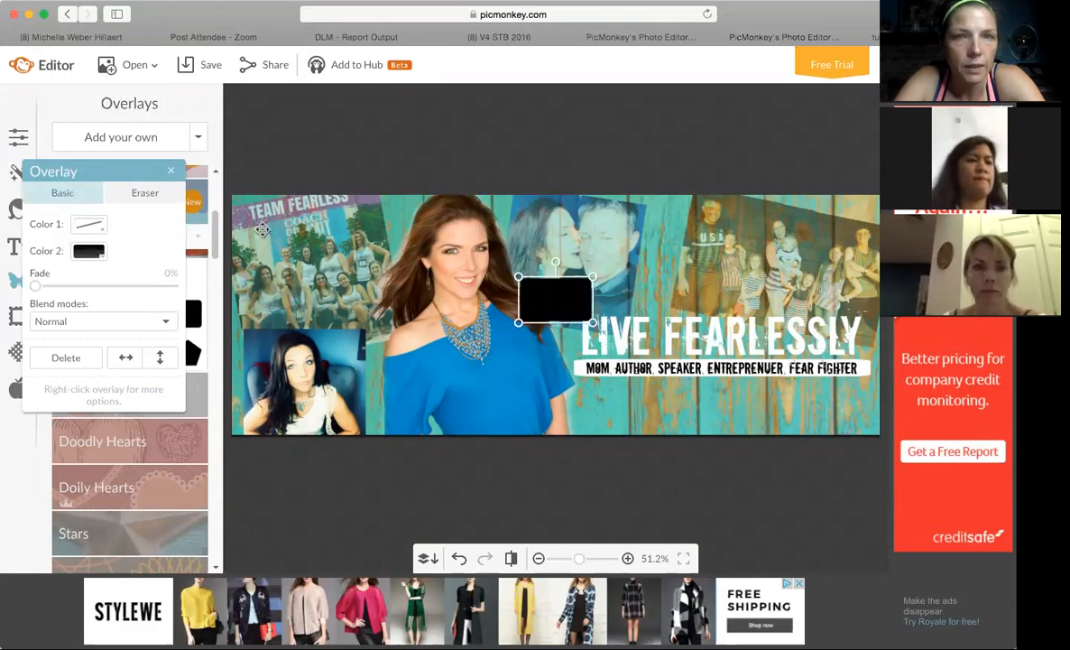
# Check the finished cover in the other editor window, return to this one, and delete the black rounded rectangle.
pyautogui.click(658, 38)
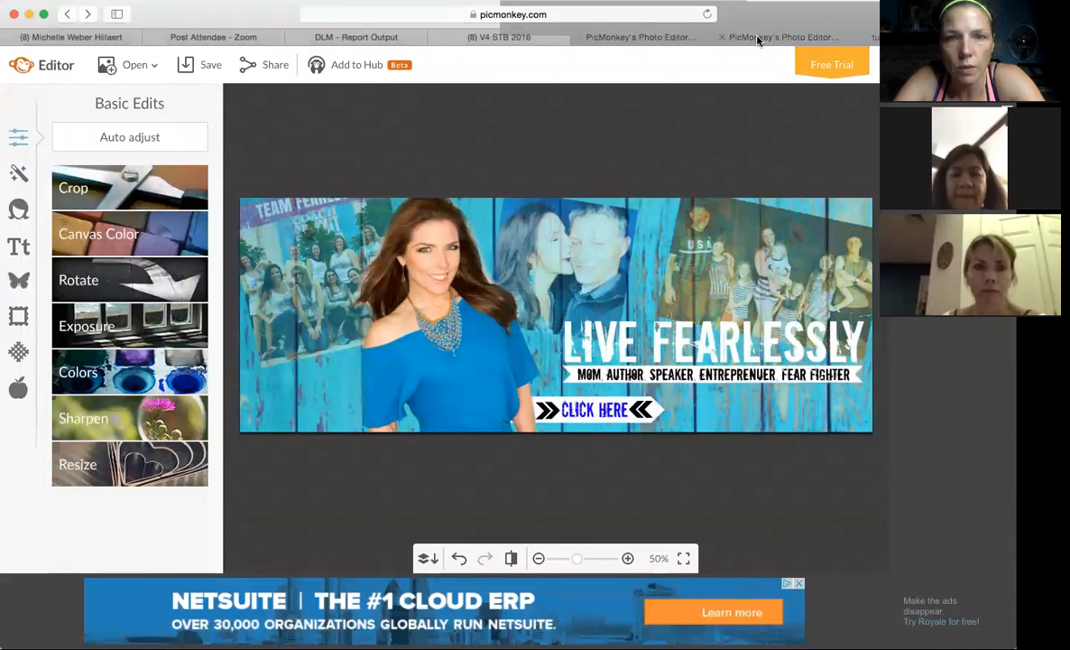
pyautogui.click(755, 38)
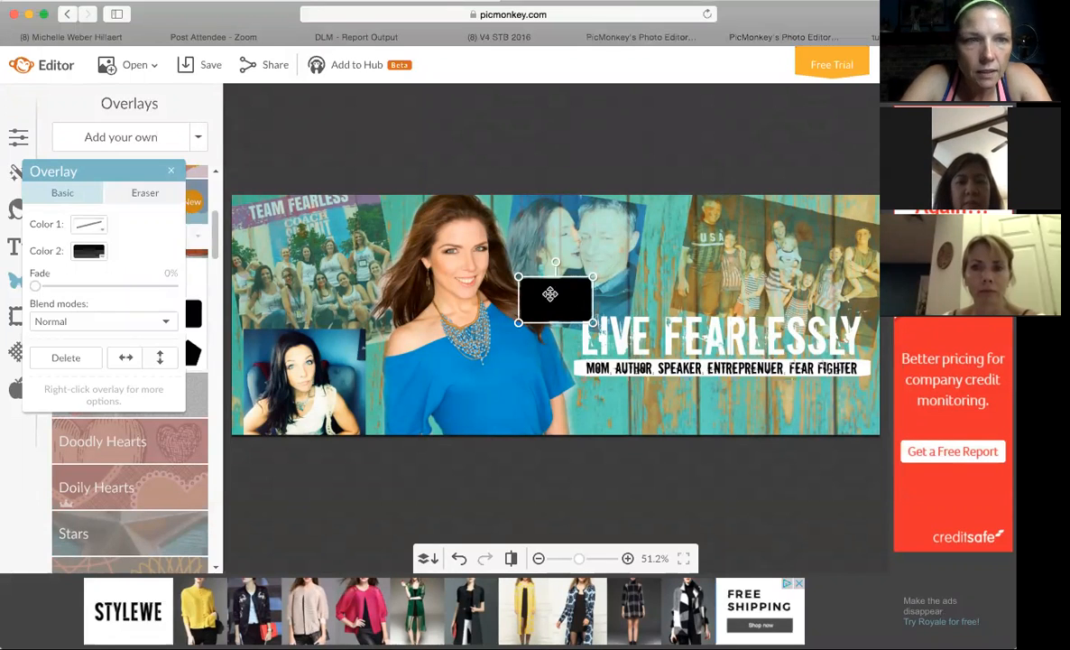
pyautogui.moveTo(557, 304); pyautogui.dragTo(522, 313)
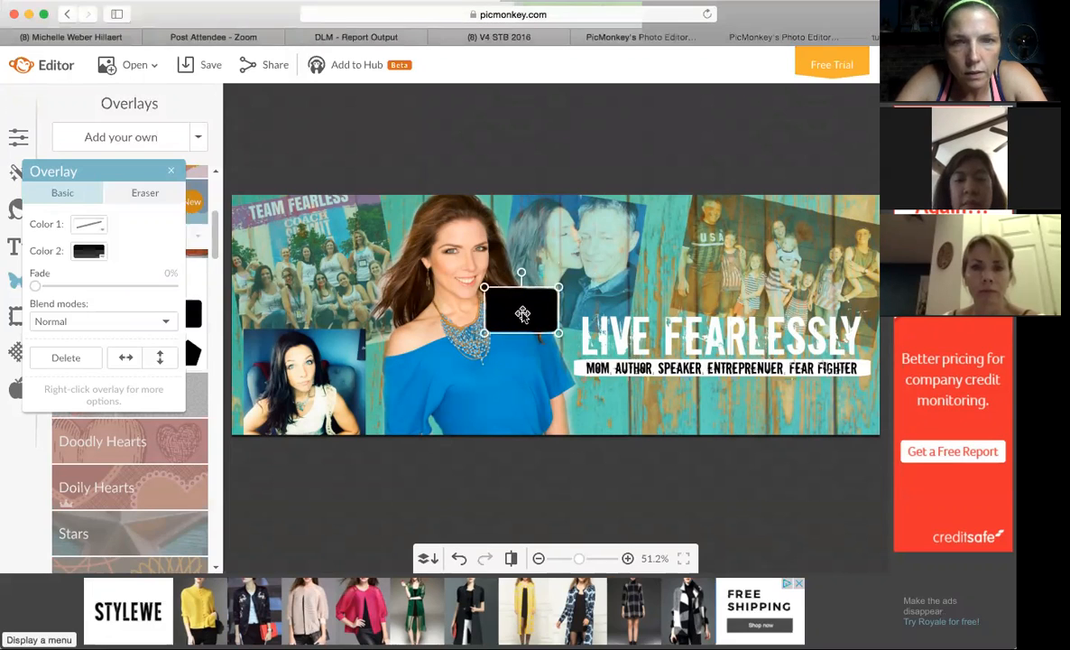
pyautogui.press('Delete')
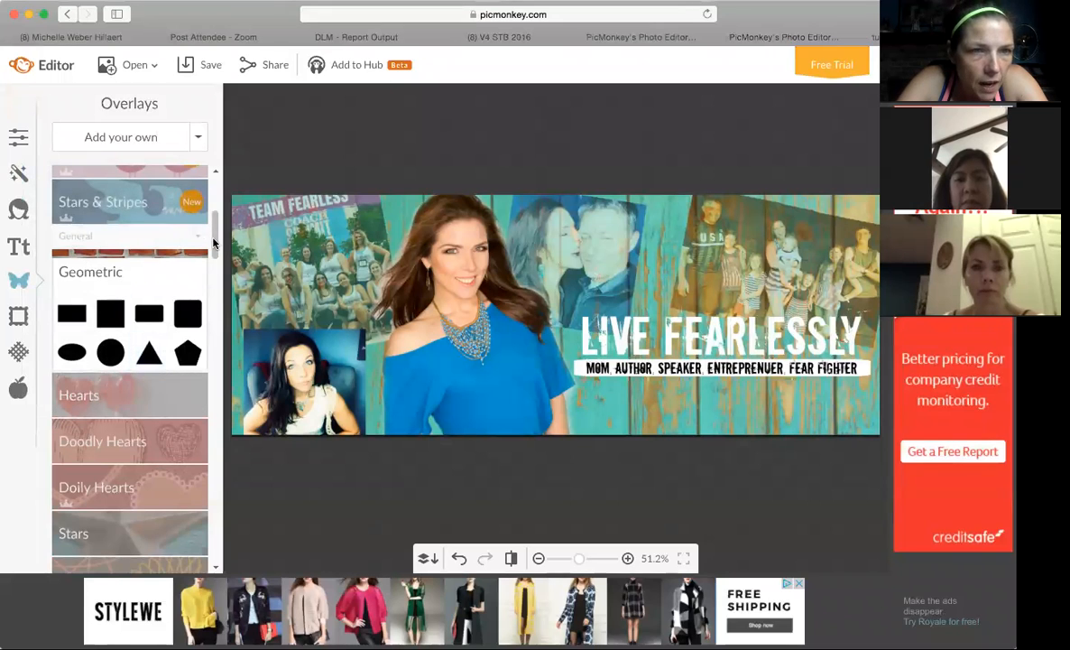
# Add the arrow-ended bar from the Arrows overlays in near-white fefffc and place it below the tagline bar.
pyautogui.moveTo(214, 244); pyautogui.dragTo(214, 289)
pyautogui.click(162, 332)
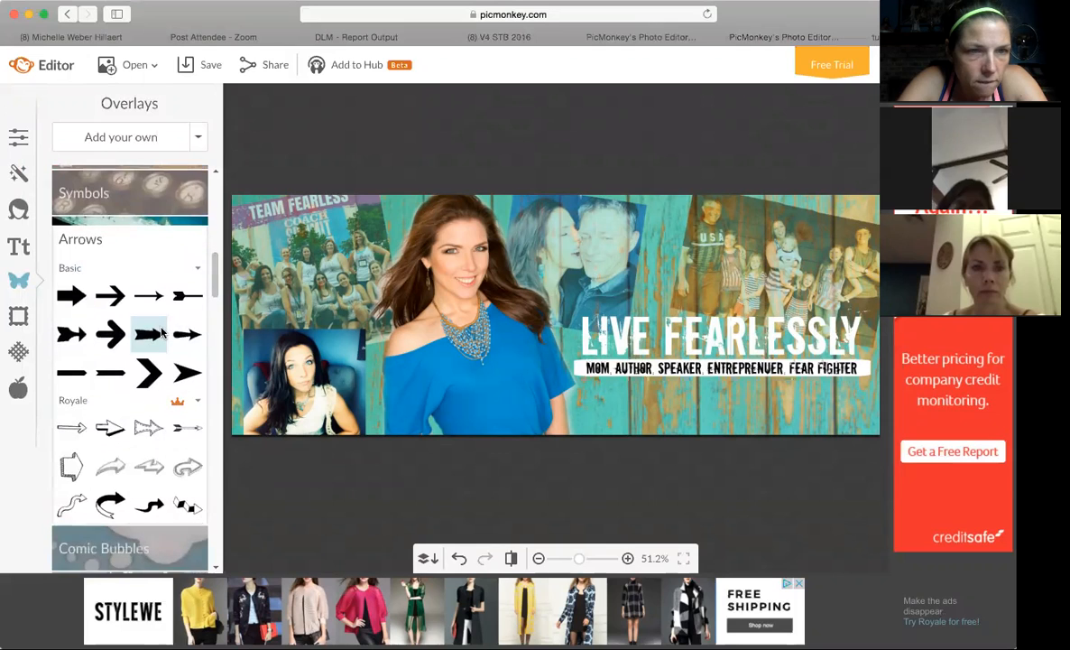
pyautogui.click(82, 377)
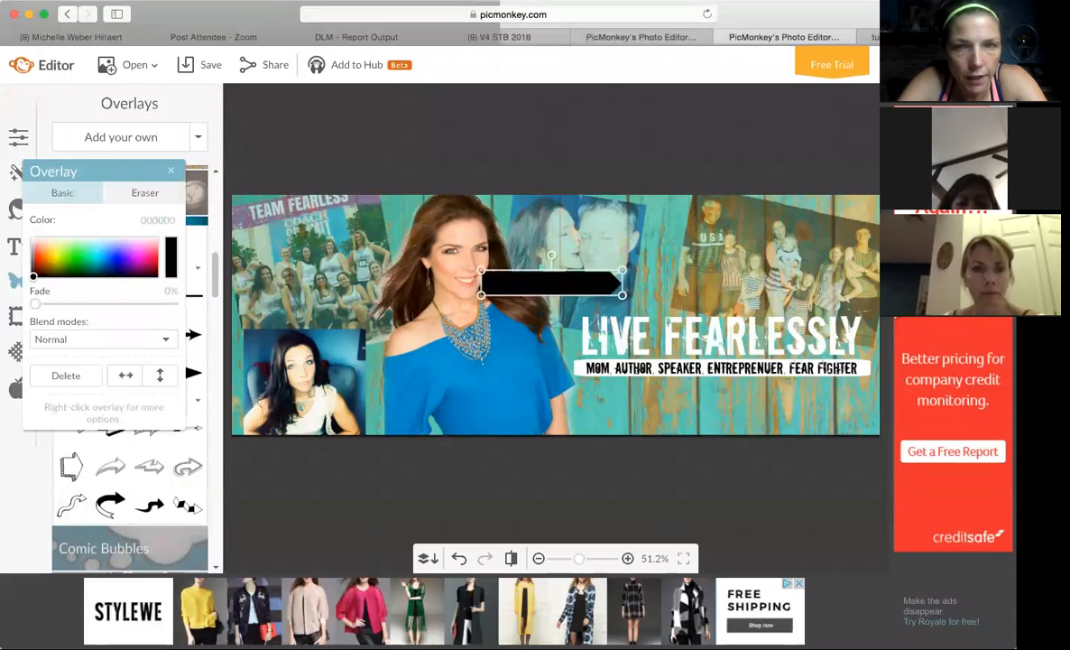
pyautogui.click(63, 245)
pyautogui.moveTo(63, 222); pyautogui.dragTo(64, 217)
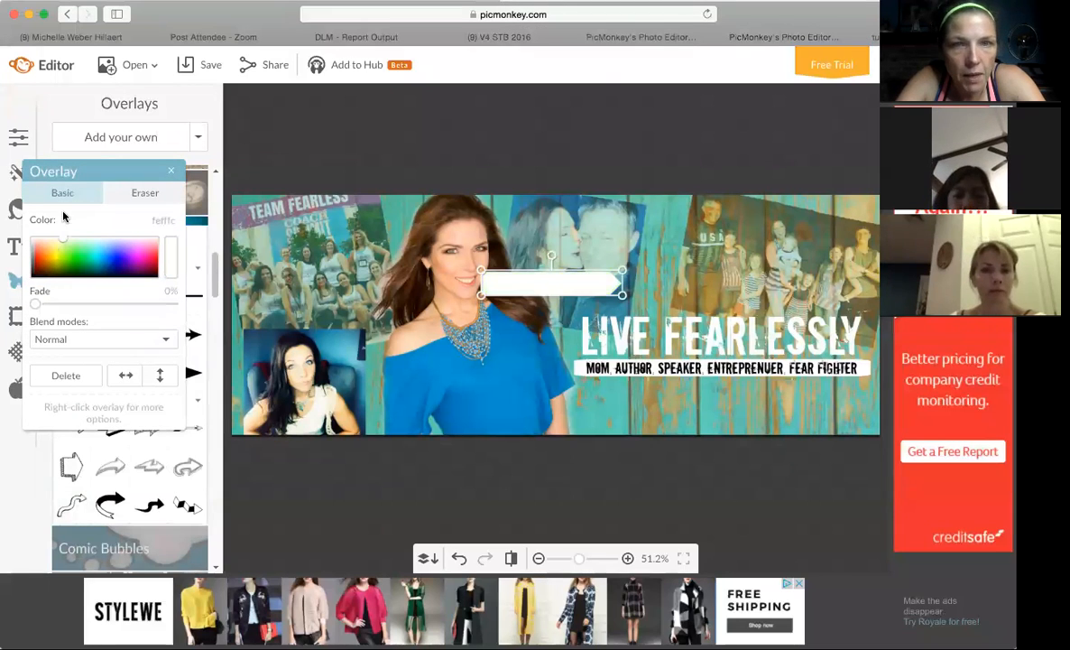
pyautogui.moveTo(592, 292); pyautogui.dragTo(669, 418)
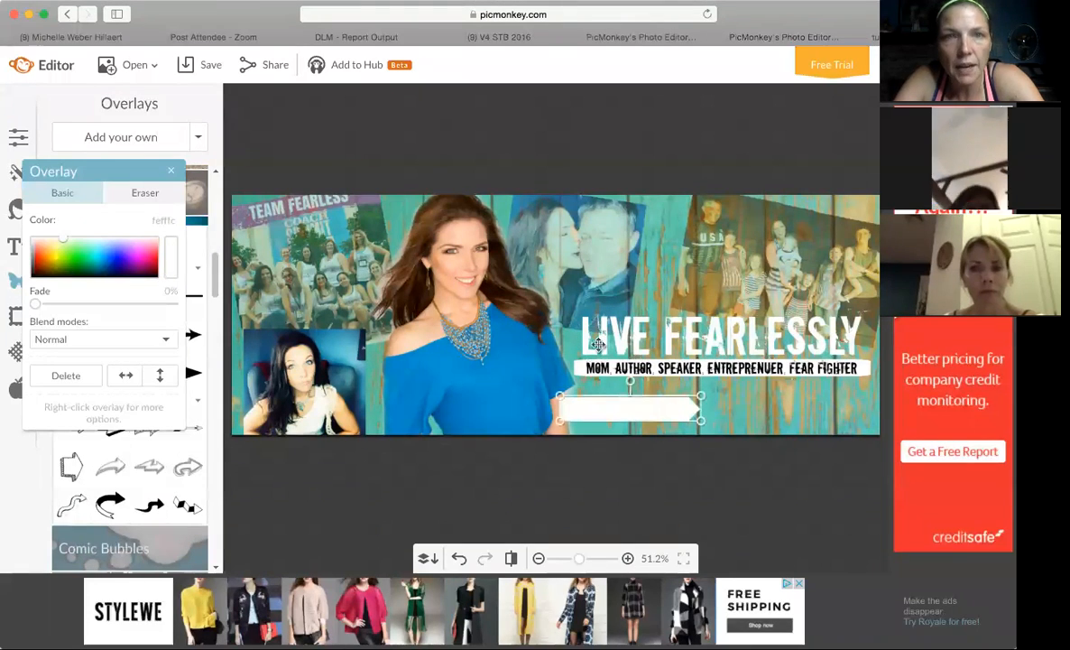
# Compare with the cover on the Facebook profile, return to the editor, and shift the white arrow bar slightly toward the woman.
pyautogui.click(104, 39)
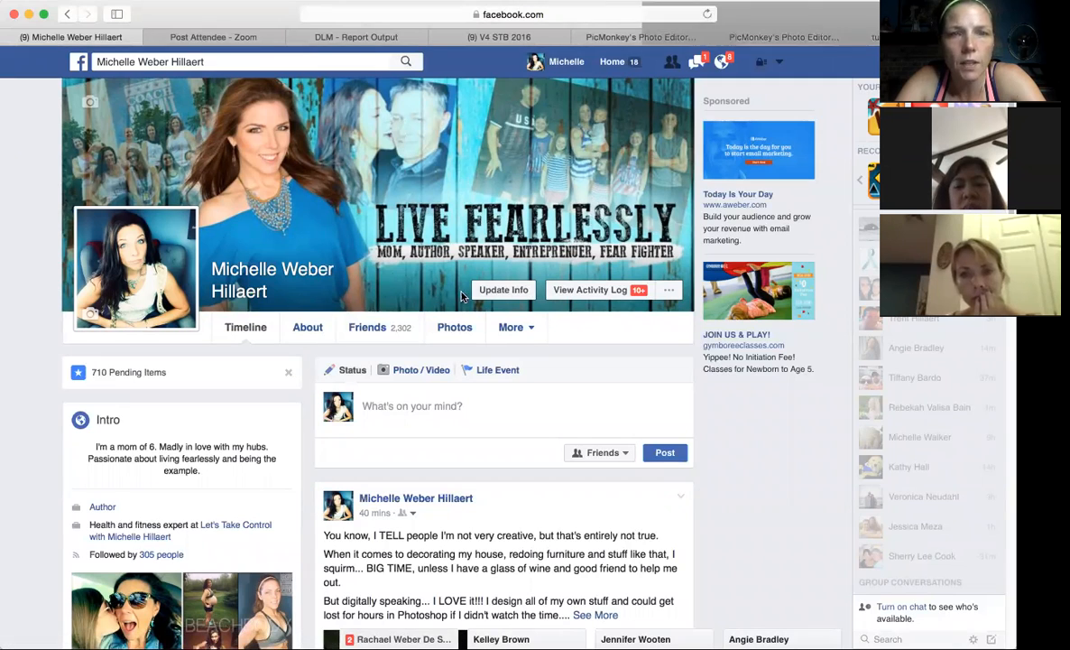
pyautogui.click(748, 39)
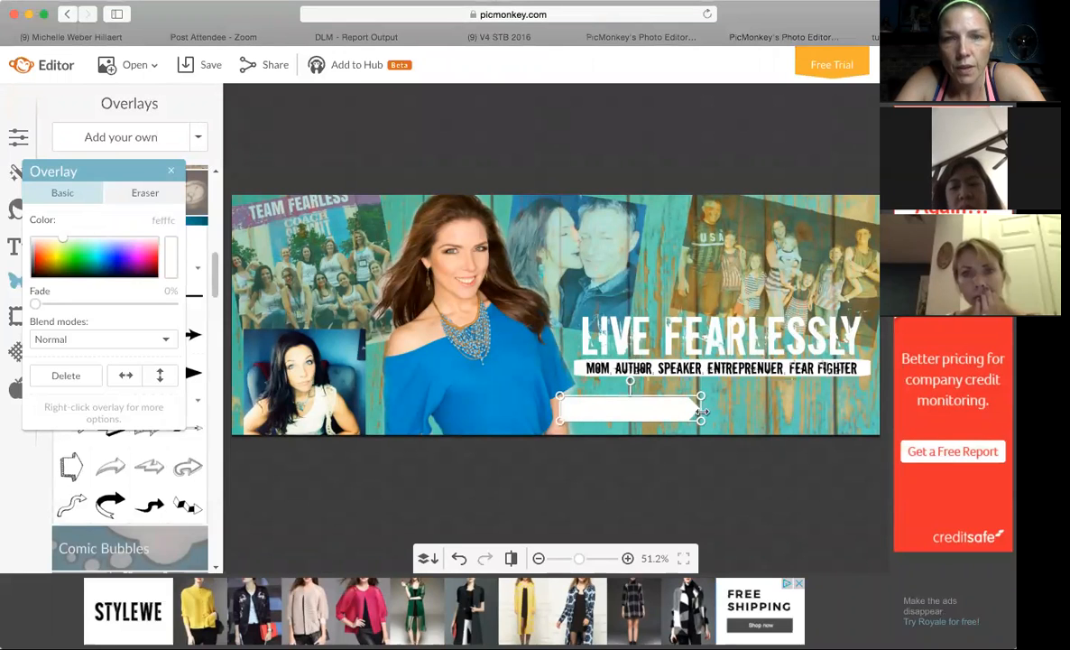
pyautogui.moveTo(679, 411); pyautogui.dragTo(664, 410)
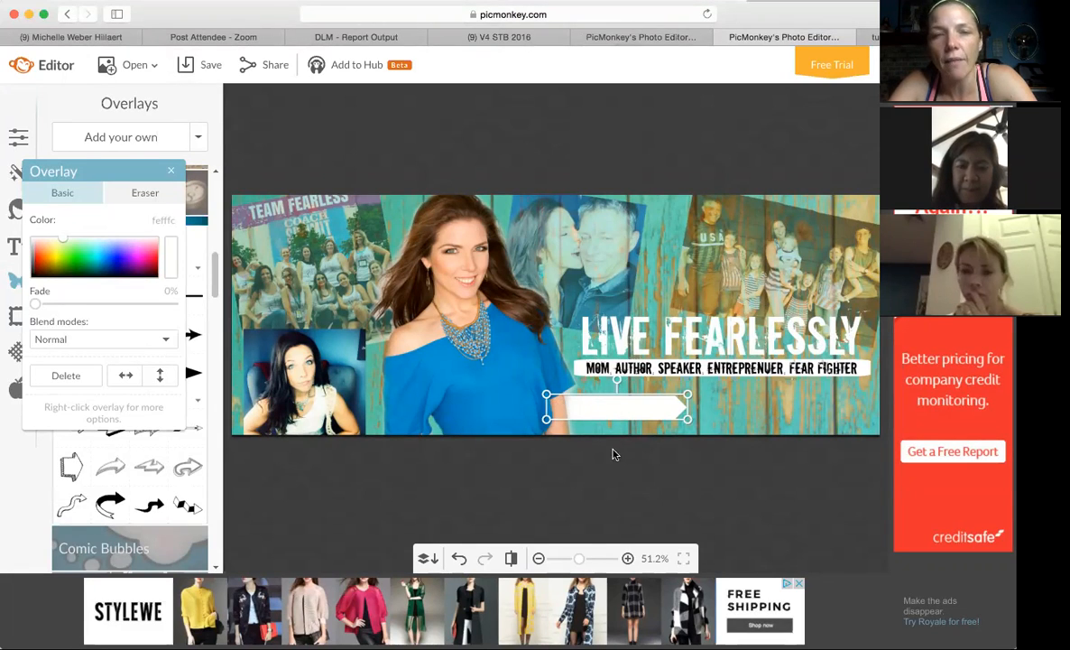
pyautogui.click(732, 400)
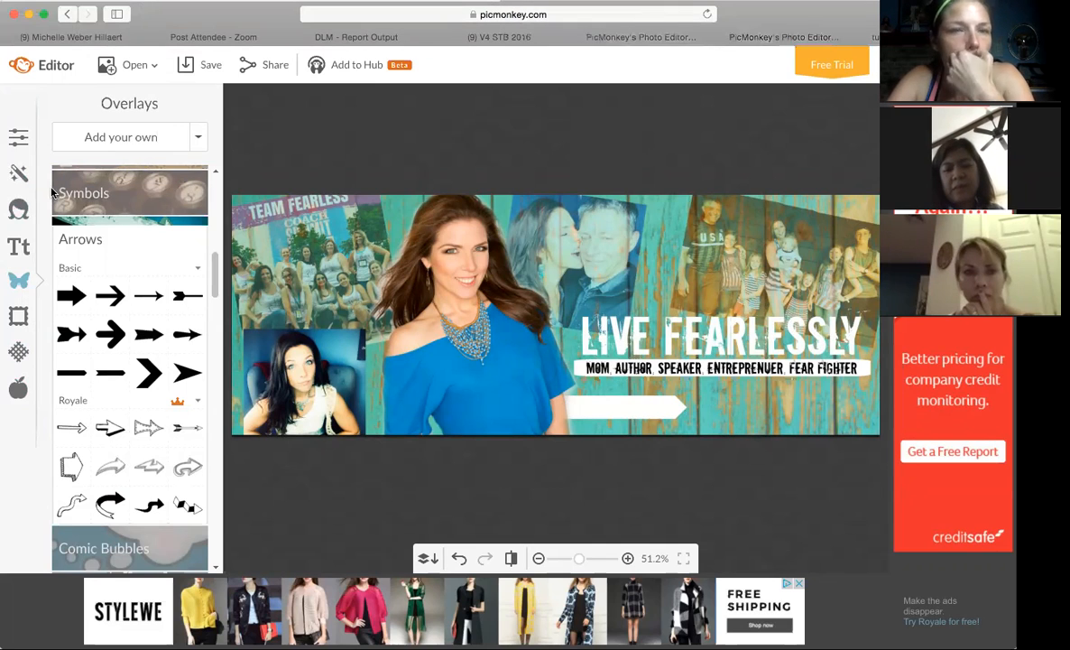
# Add a small black chevron from the Arrows overlays at the start of the white bar, with a duplicate right beside it.
pyautogui.click(152, 370)
pyautogui.moveTo(532, 314); pyautogui.dragTo(579, 410)
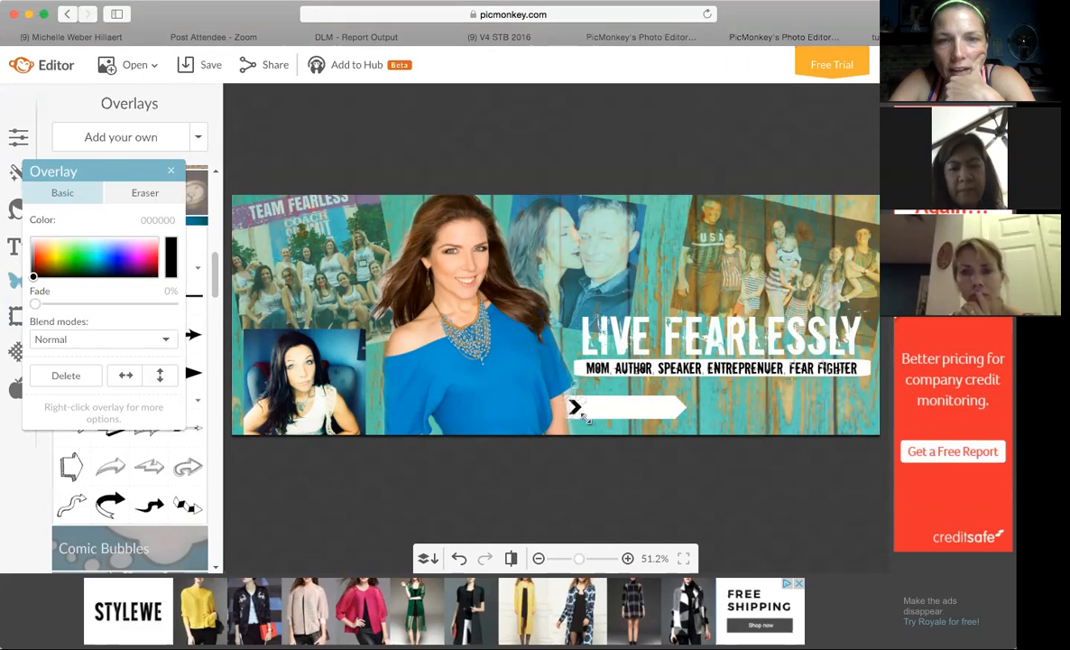
pyautogui.moveTo(585, 418); pyautogui.dragTo(586, 418)
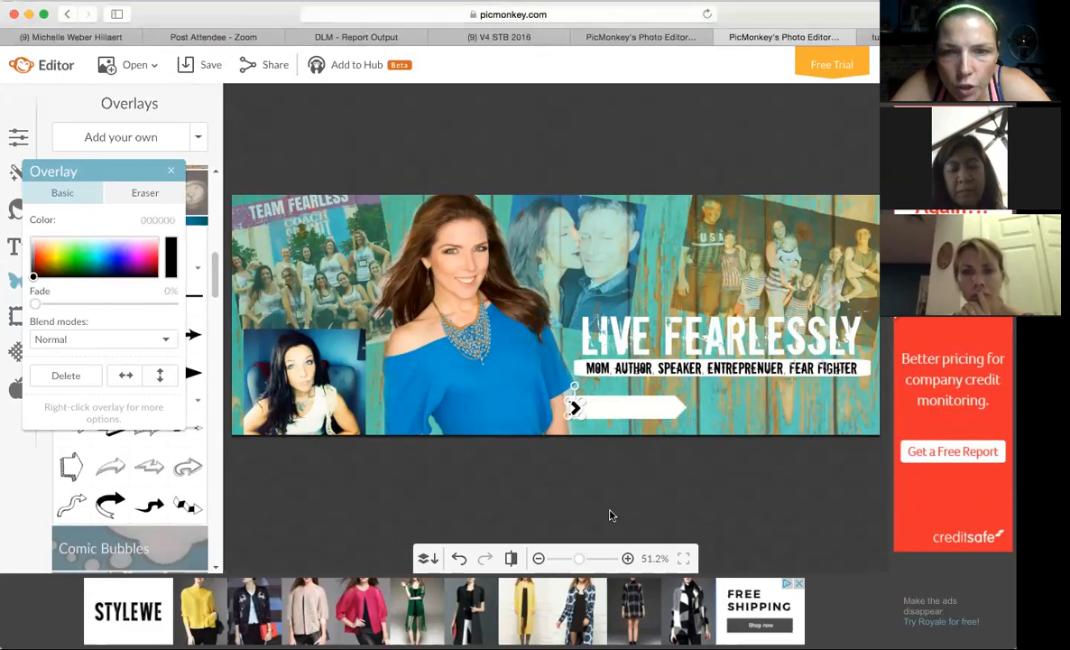
pyautogui.press('super+v')
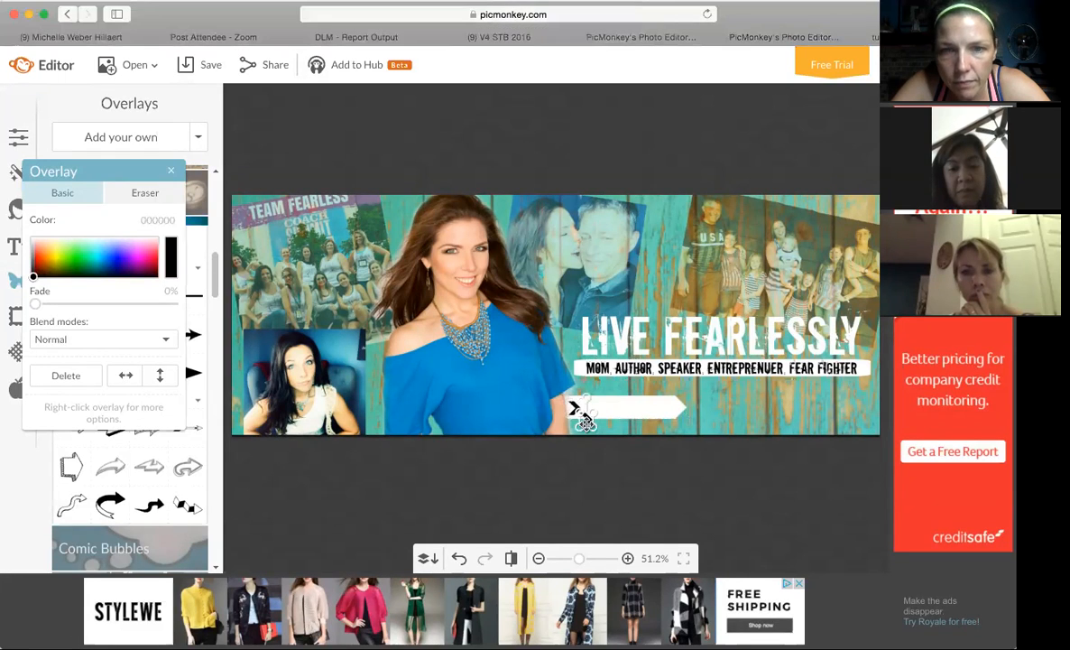
pyautogui.moveTo(587, 415); pyautogui.dragTo(588, 407)
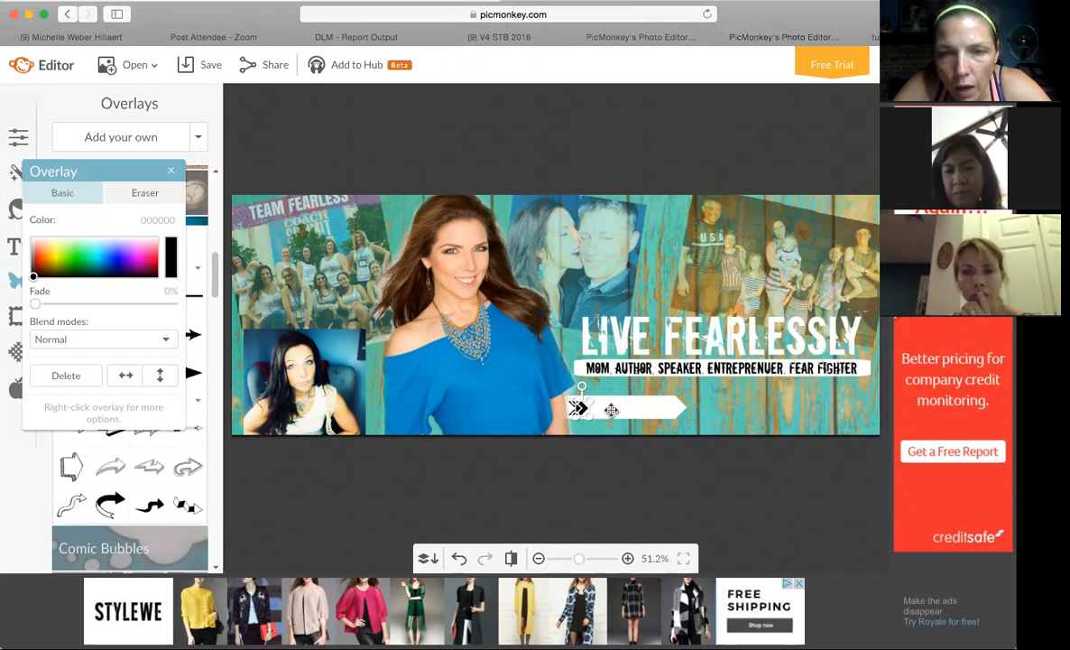
pyautogui.click(611, 409)
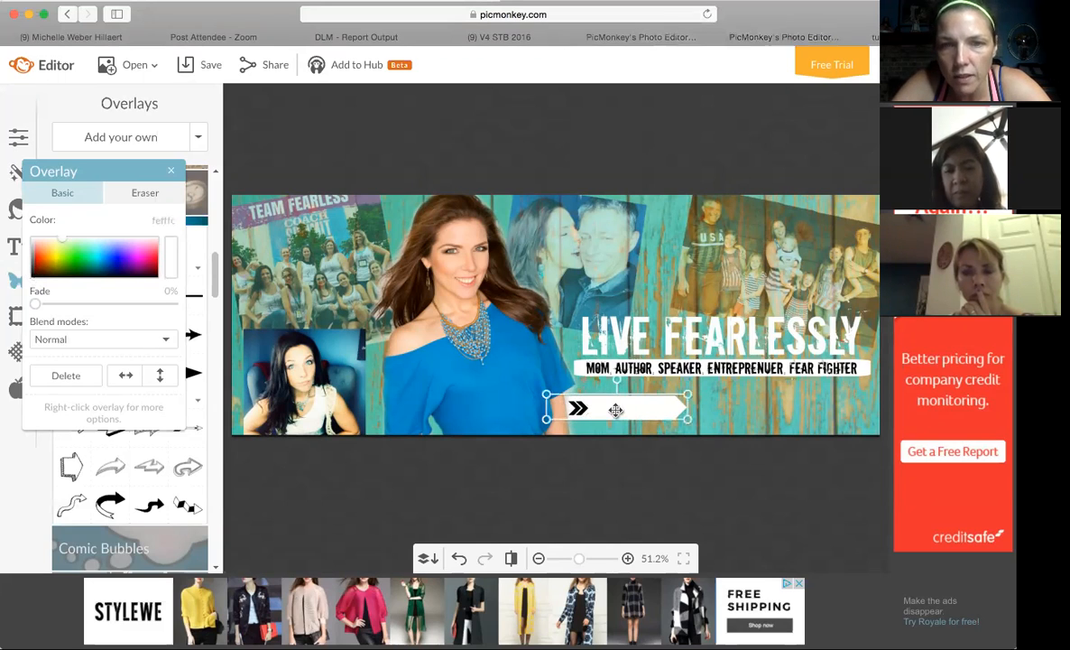
pyautogui.click(171, 172)
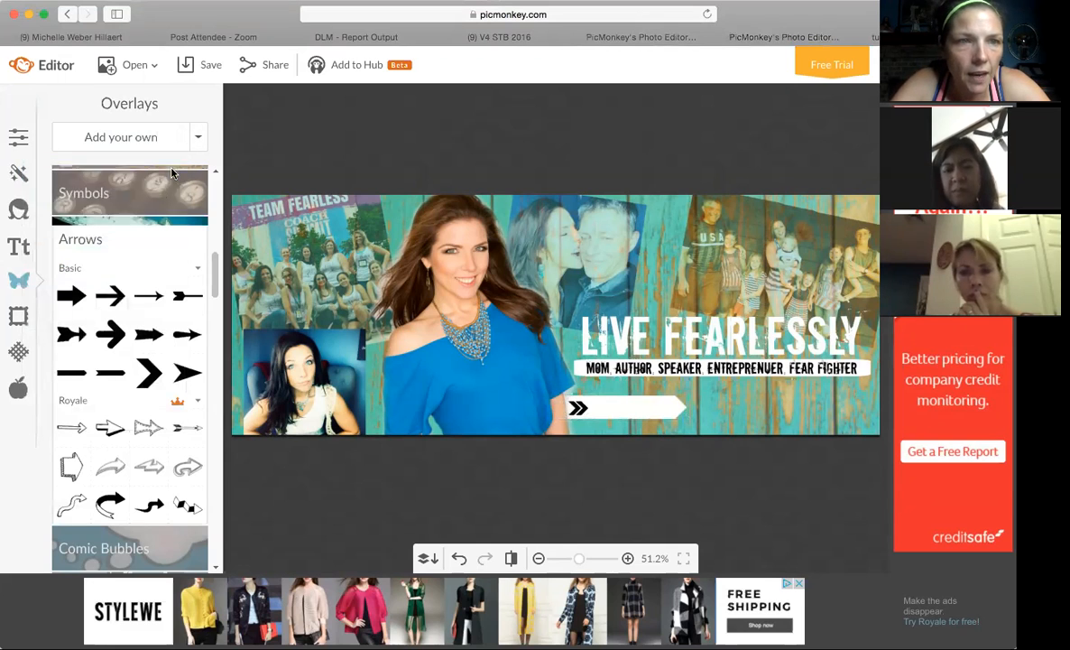
# Add a new text reading CLICK HERE in the Downcome font.
pyautogui.click(22, 241)
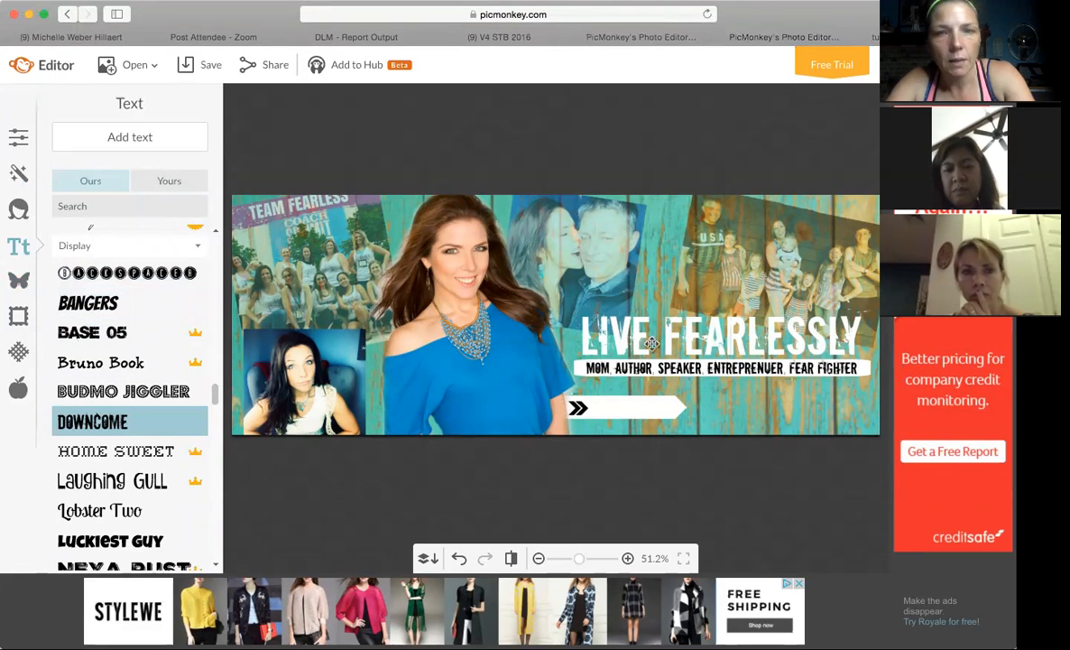
pyautogui.click(153, 139)
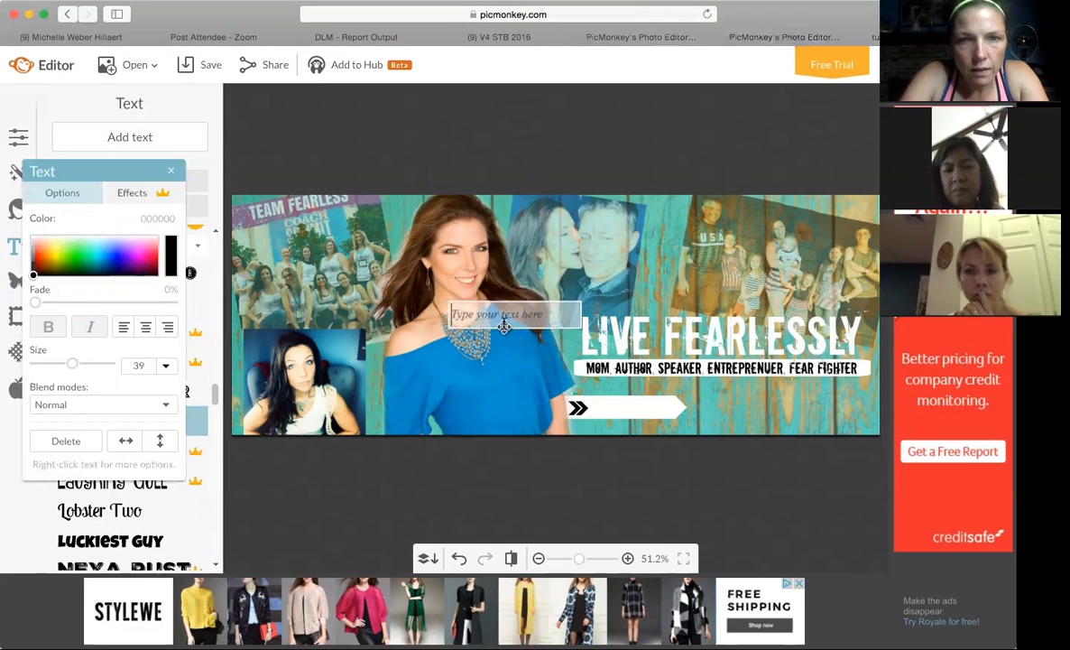
pyautogui.write('CLICK HERE')
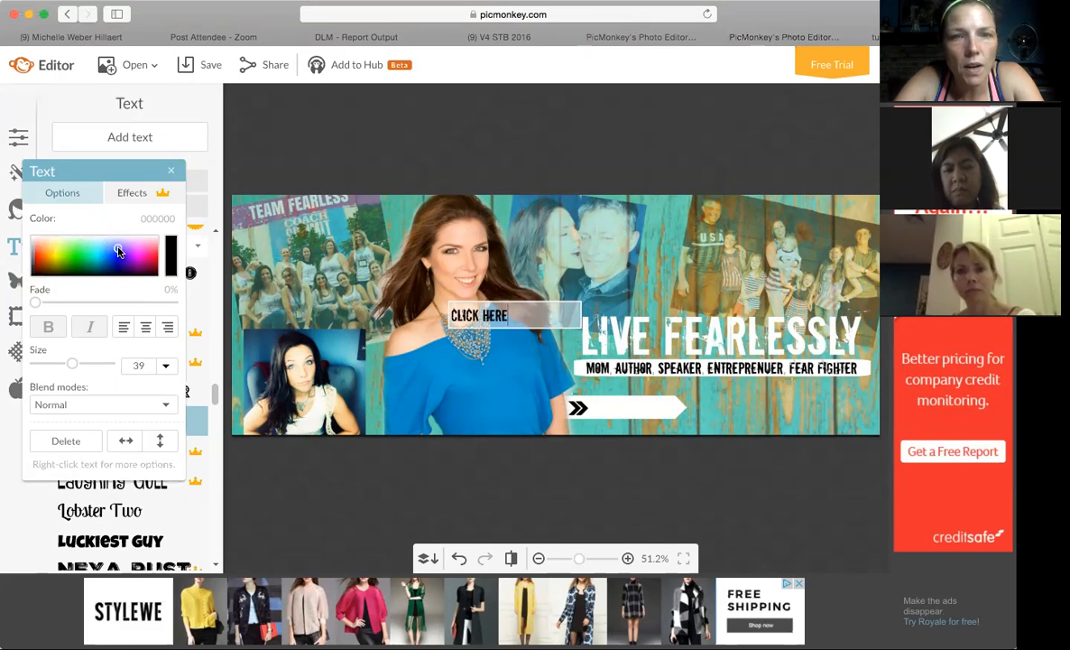
# Color the CLICK HERE text blue (0014d9) and place it on the white arrow bar after the two chevrons.
pyautogui.click(33, 274)
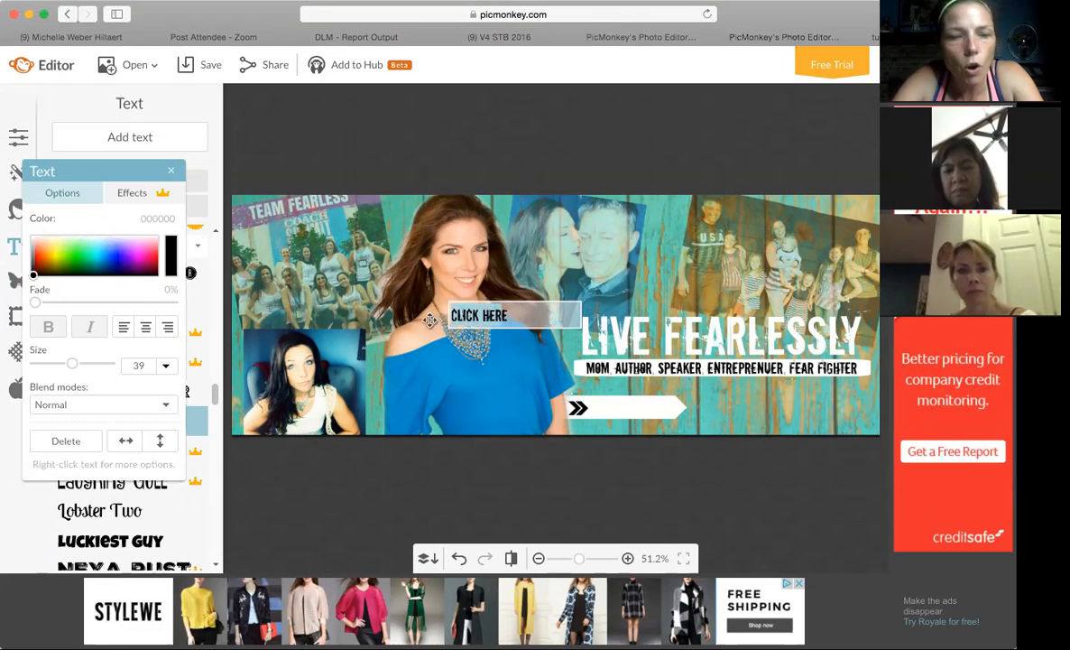
pyautogui.click(112, 254)
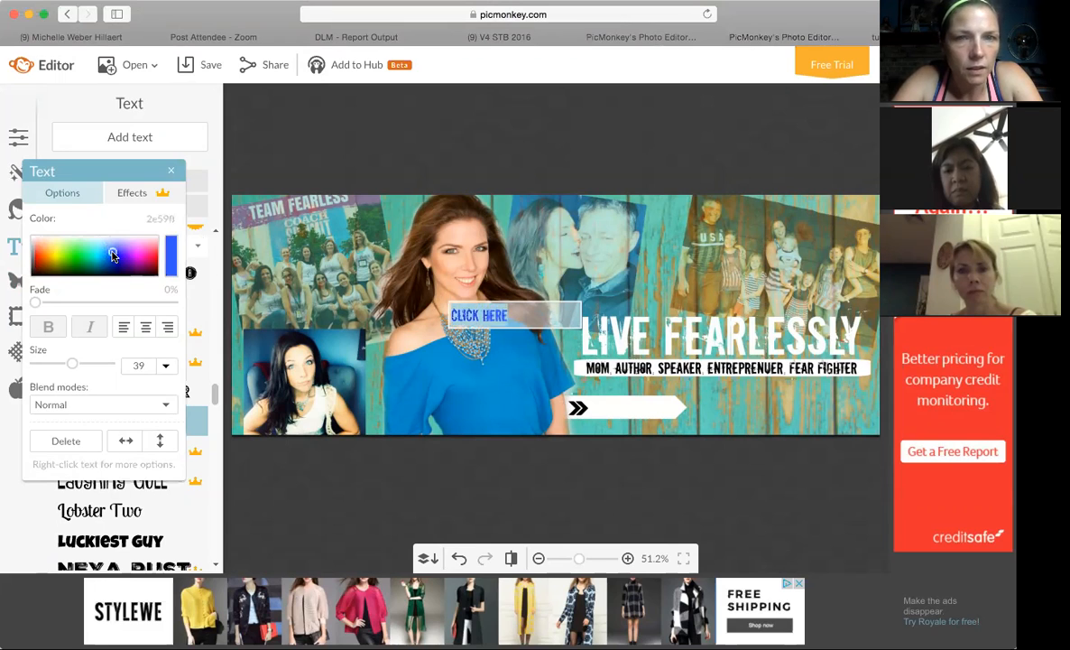
pyautogui.moveTo(113, 253); pyautogui.dragTo(114, 259)
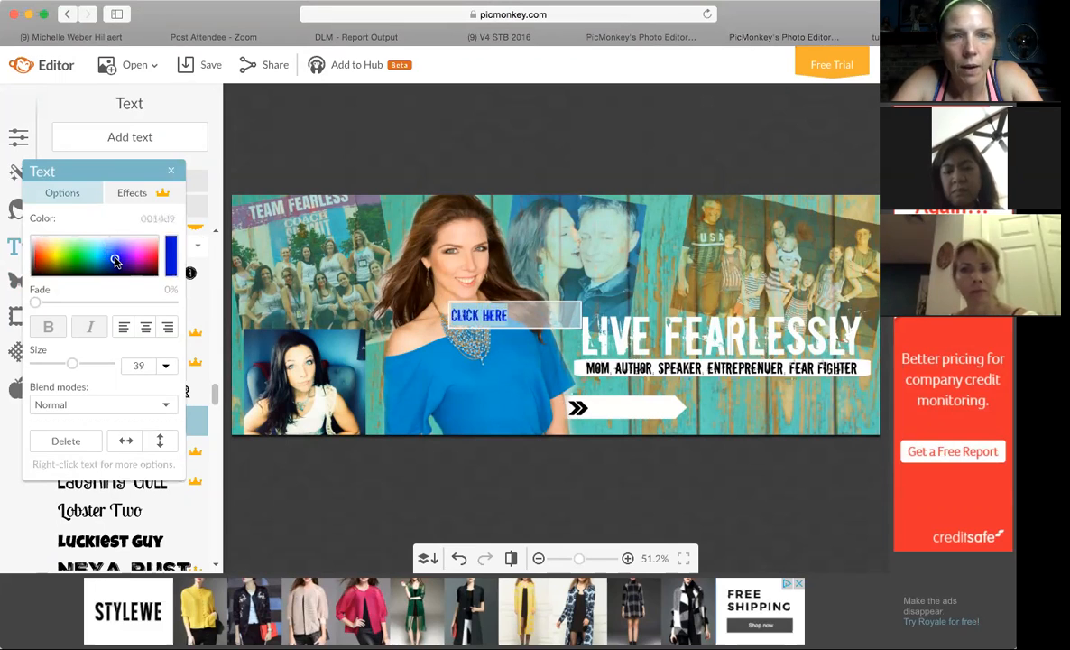
pyautogui.click(575, 320)
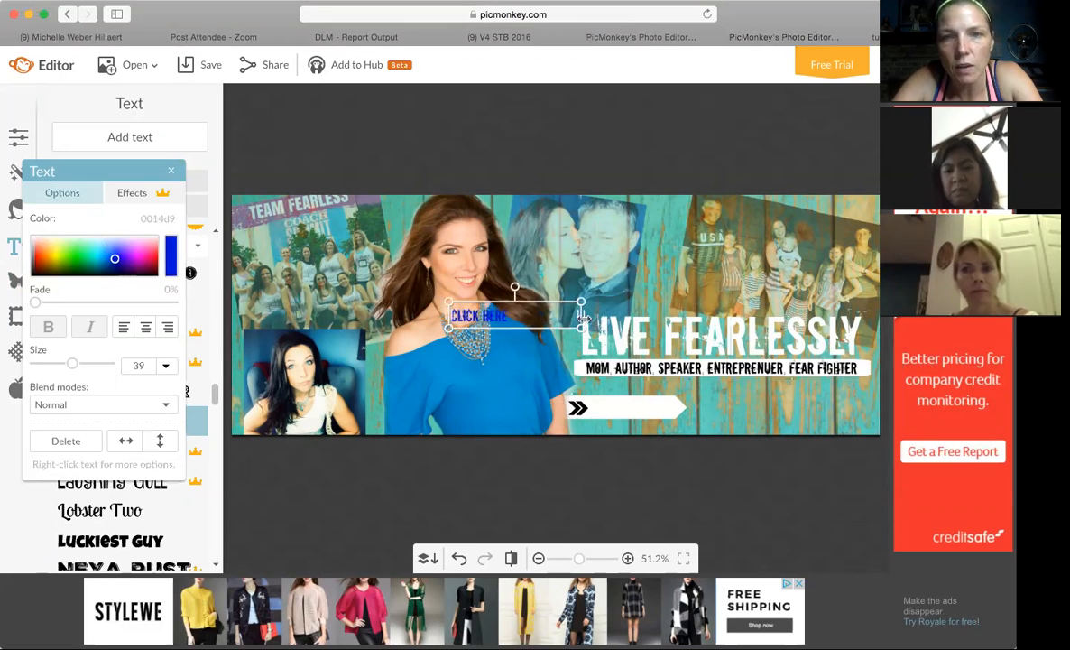
pyautogui.moveTo(581, 318); pyautogui.dragTo(627, 408)
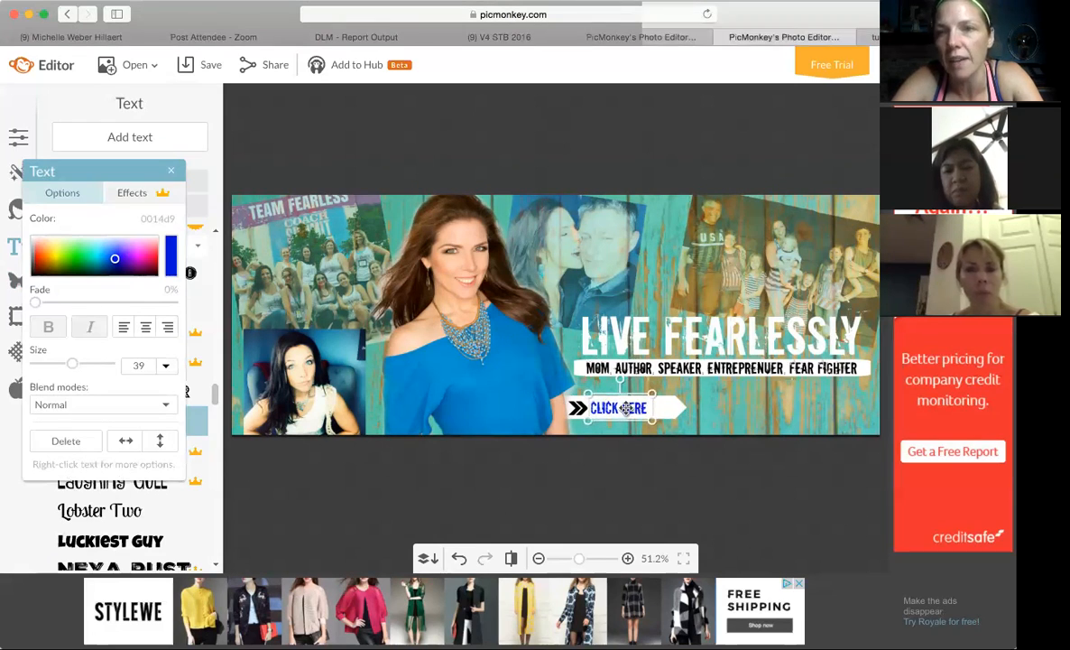
# Duplicate a chevron, reverse its direction, and place it on the white bar just after CLICK HERE, pointing back at the text.
pyautogui.click(574, 409)
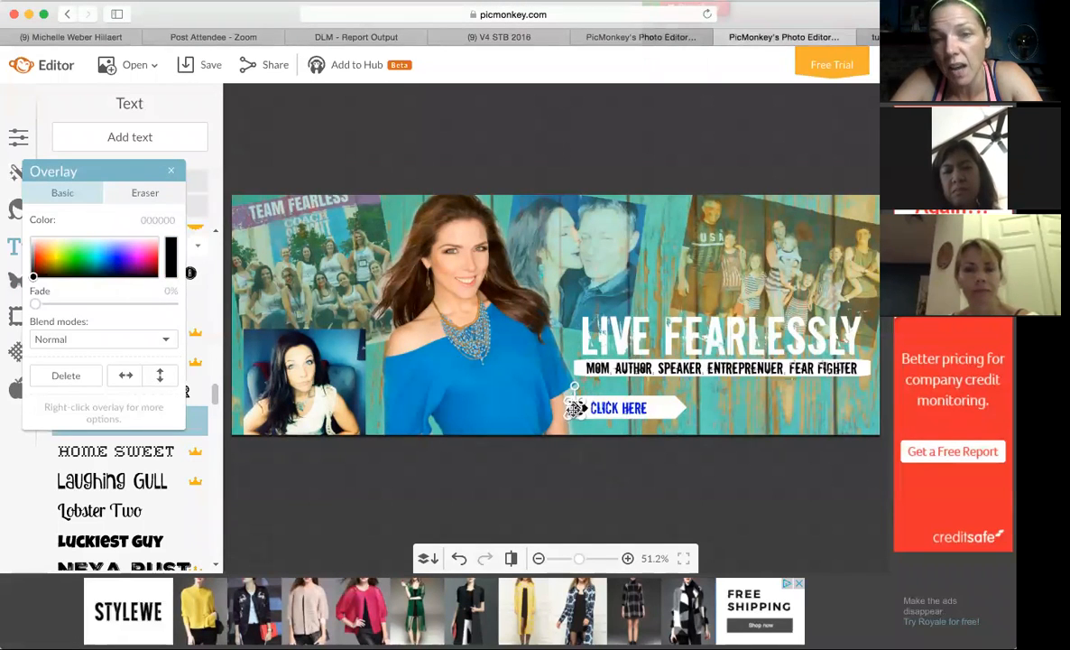
pyautogui.press('super+v')
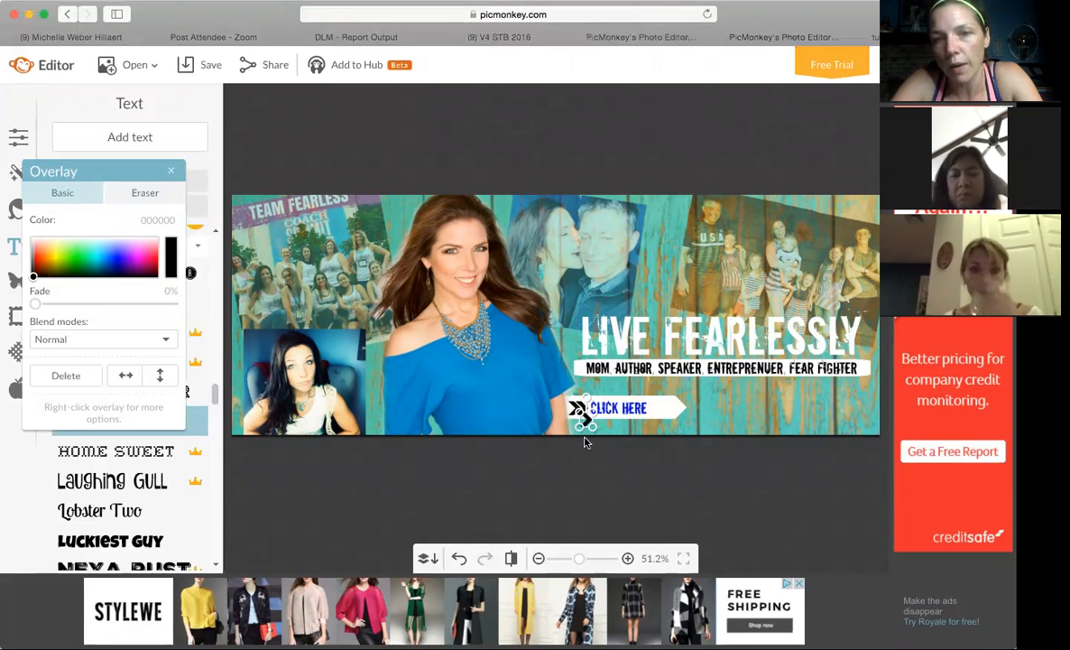
pyautogui.click(779, 384)
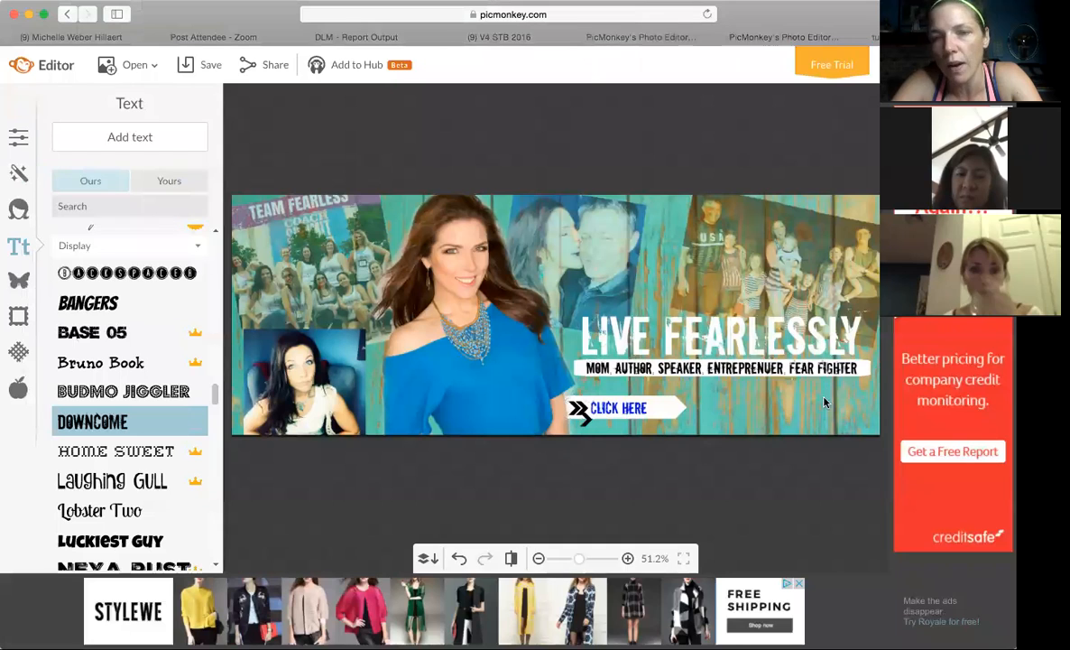
pyautogui.click(578, 412)
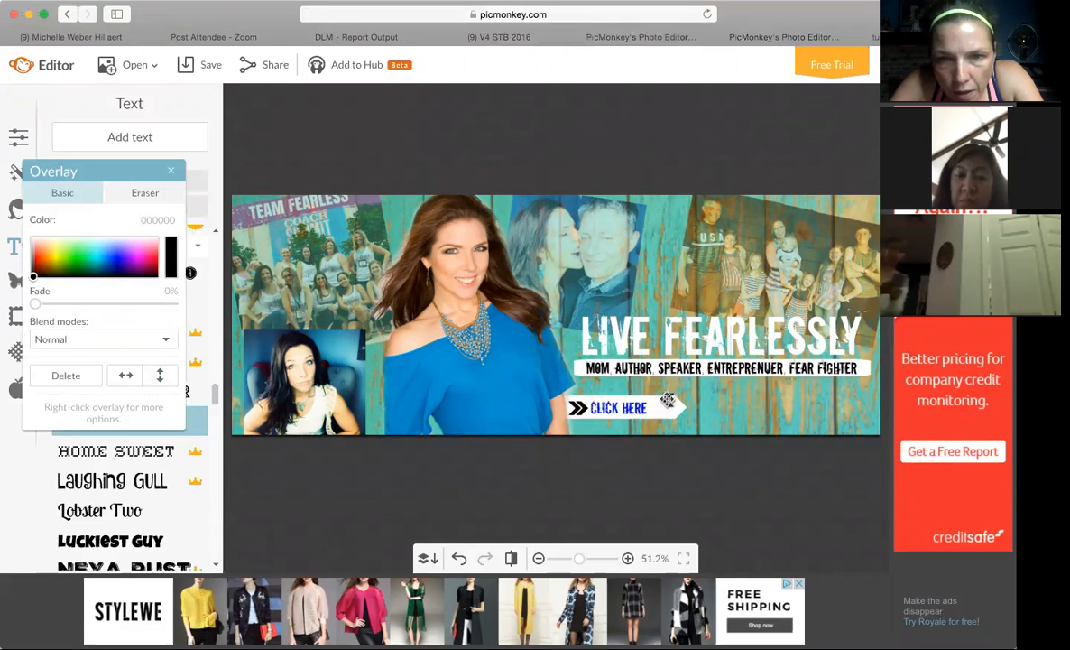
pyautogui.click(655, 408)
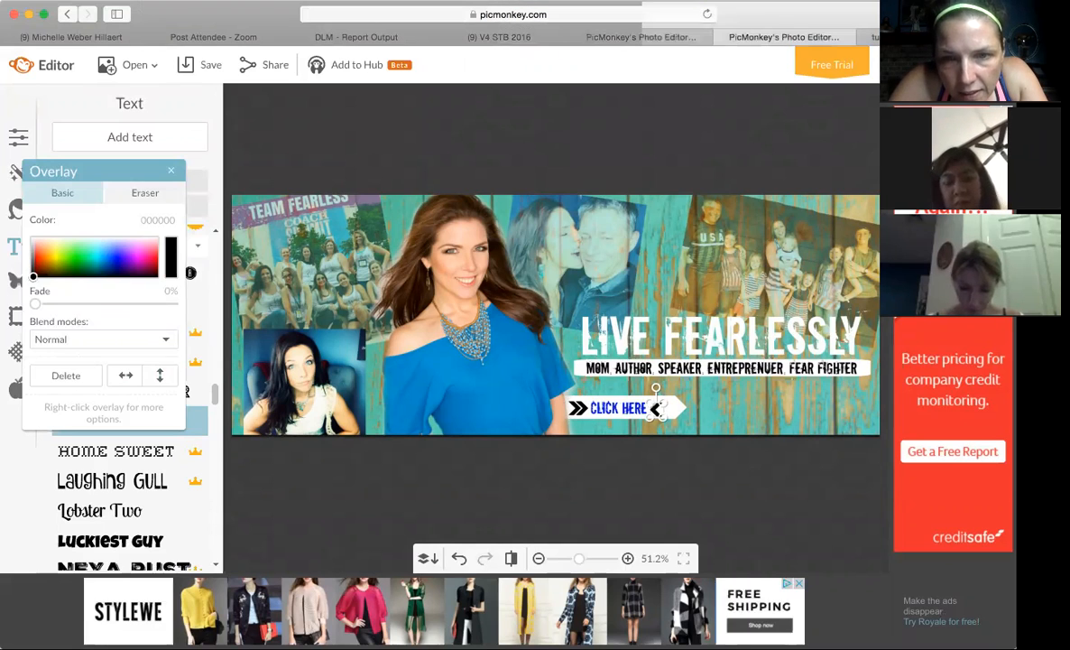
pyautogui.moveTo(657, 413); pyautogui.dragTo(656, 409)
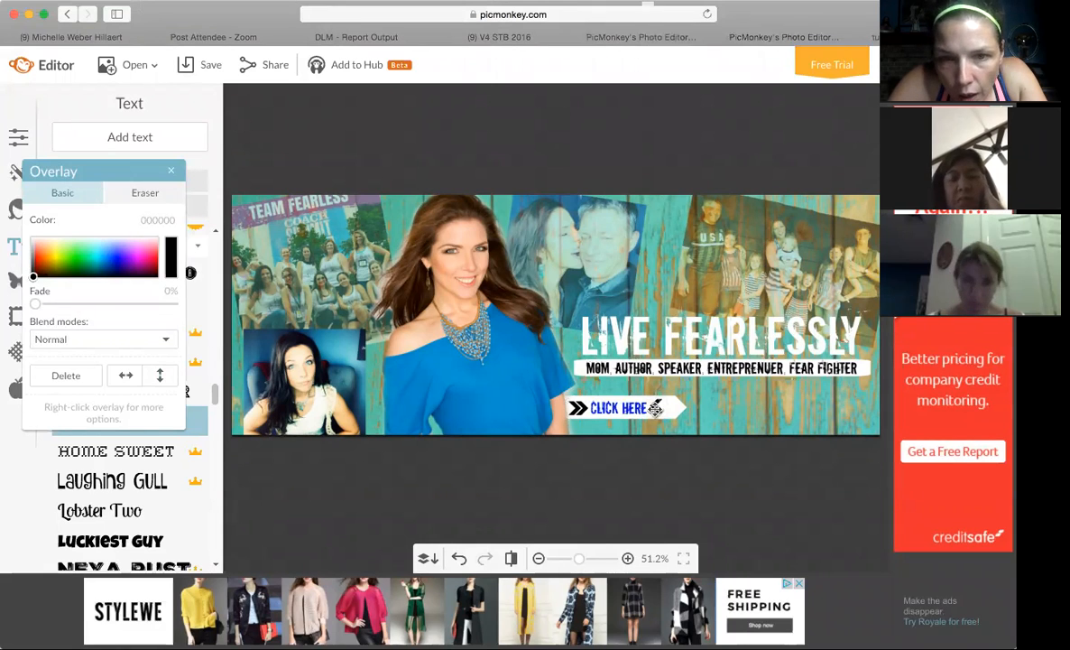
pyautogui.moveTo(656, 409); pyautogui.dragTo(656, 408)
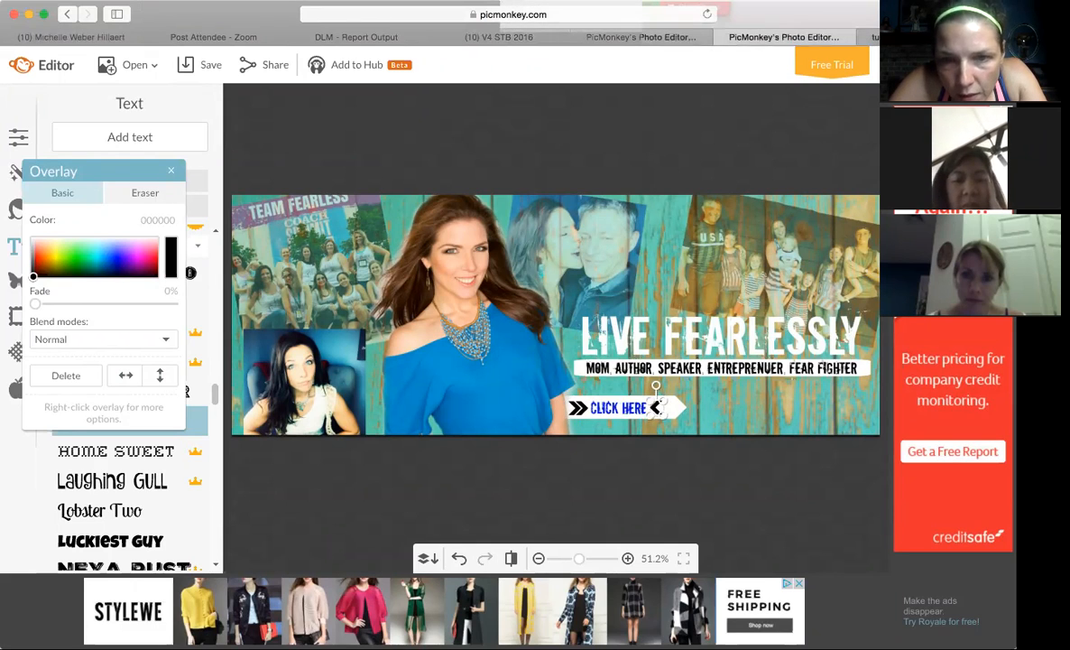
# Nudge the reversed black chevron slightly closer to the end of the CLICK HERE text.
pyautogui.click(682, 409)
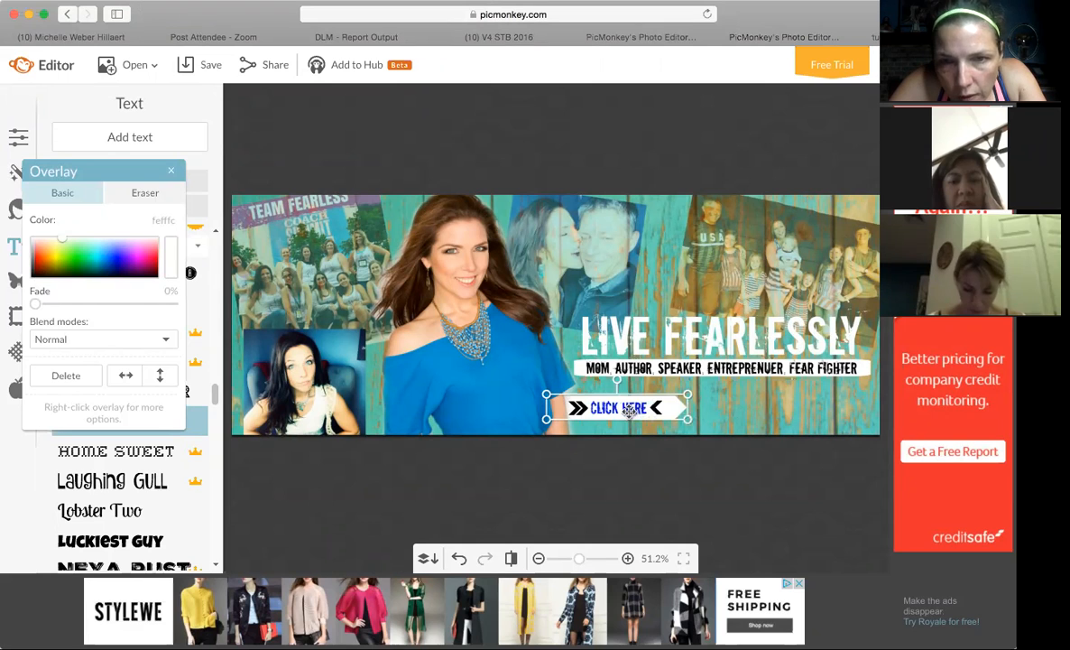
pyautogui.click(740, 405)
pyautogui.click(656, 407)
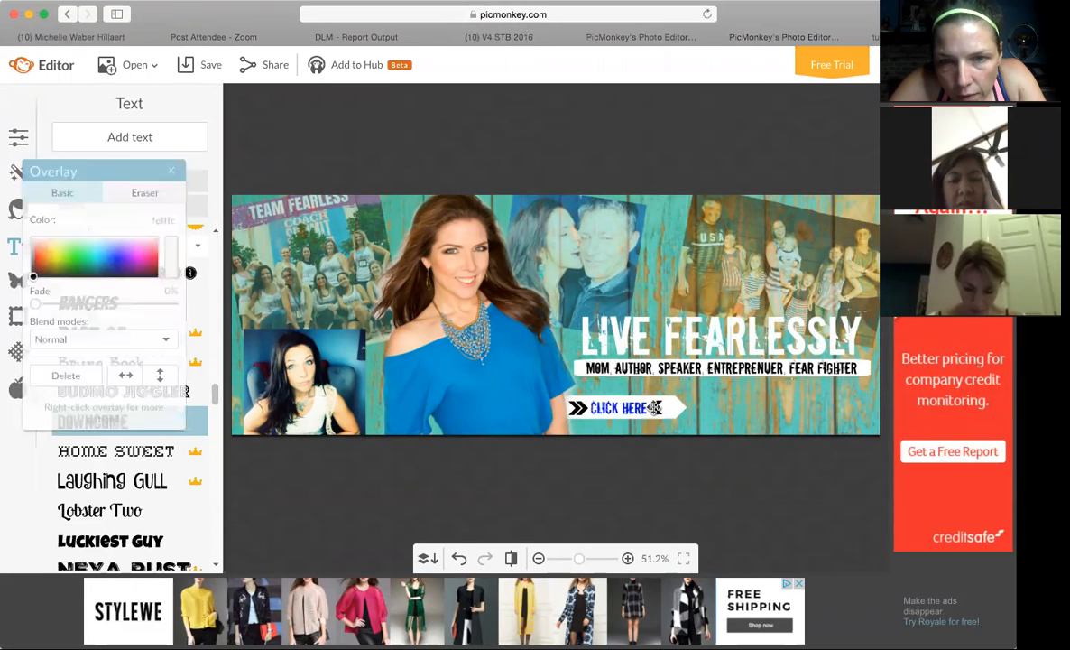
pyautogui.press('Left')
pyautogui.press('Left')
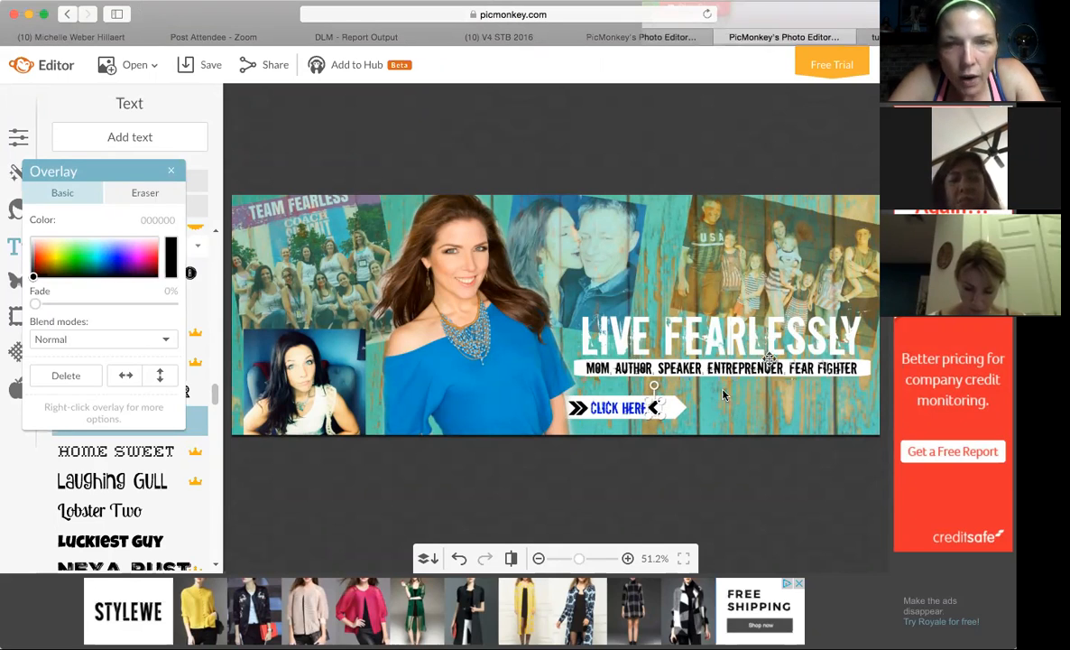
pyautogui.click(668, 408)
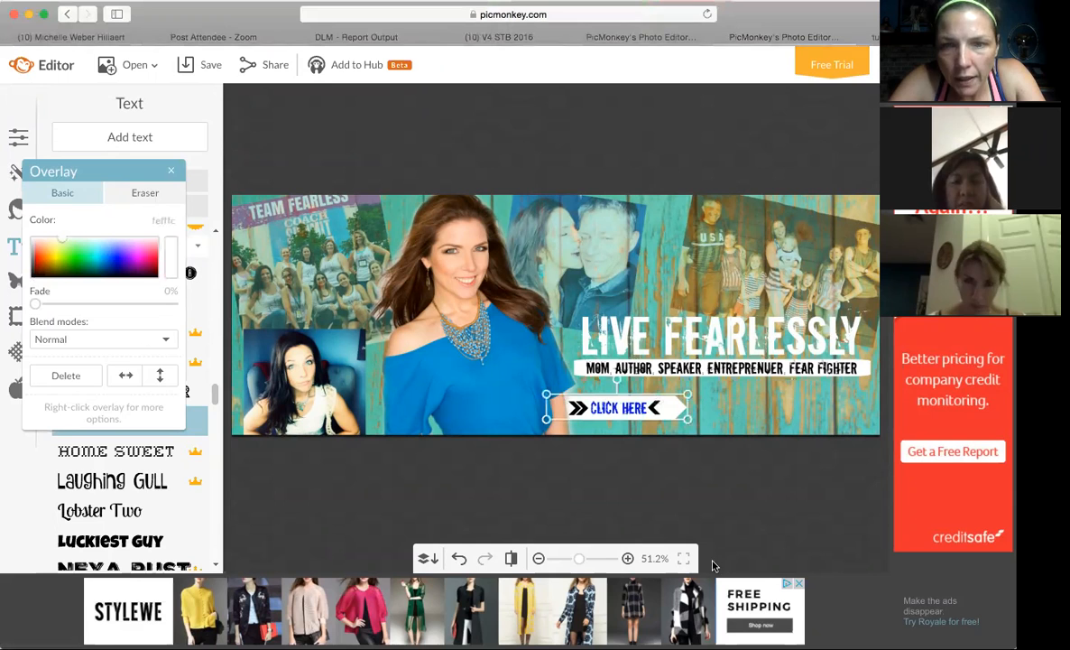
pyautogui.press('super+v')
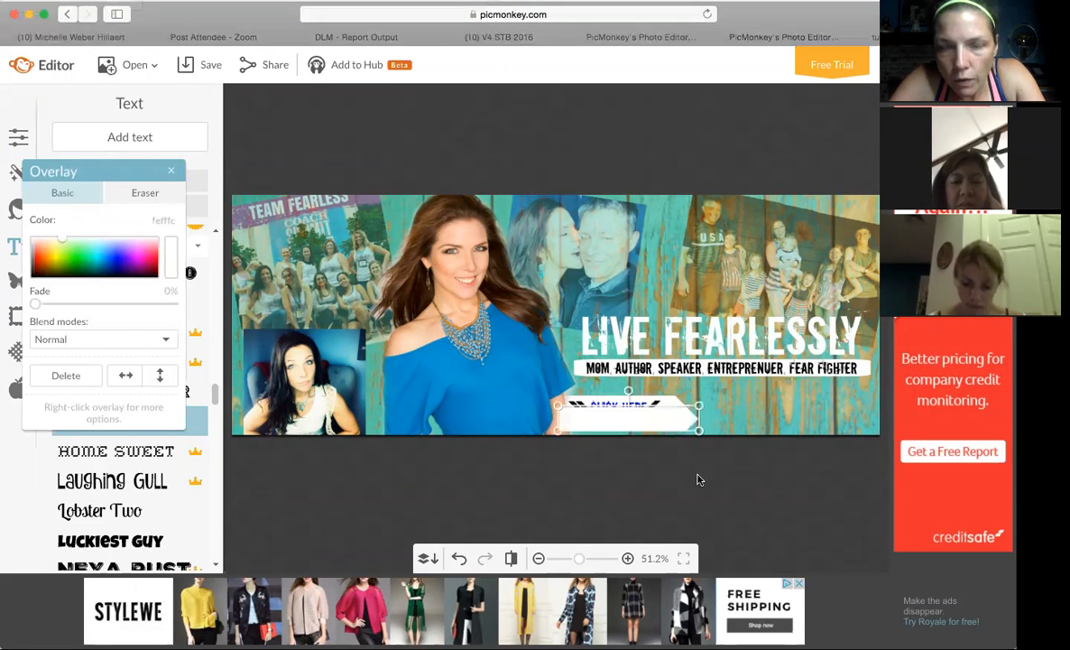
pyautogui.press('Delete')
# Duplicate the reversed chevron and place the copy tightly beside it on the white bar, after CLICK HERE.
pyautogui.click(649, 403)
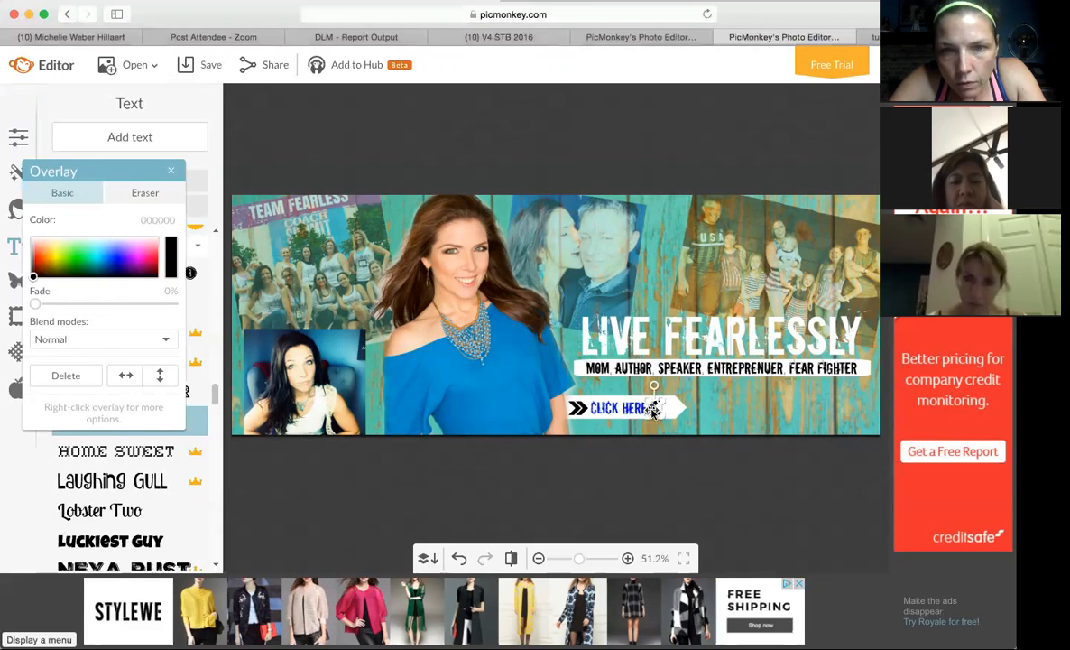
pyautogui.moveTo(673, 402); pyautogui.dragTo(685, 403)
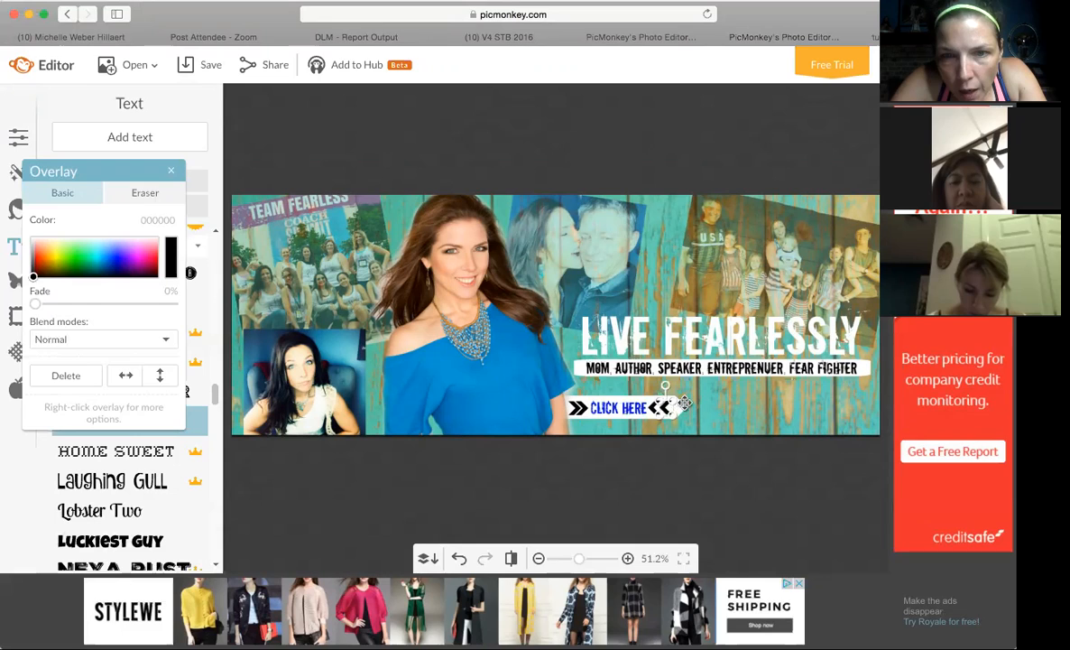
pyautogui.press('Left')
pyautogui.press('Left')
pyautogui.press('Left')
pyautogui.press('Left')
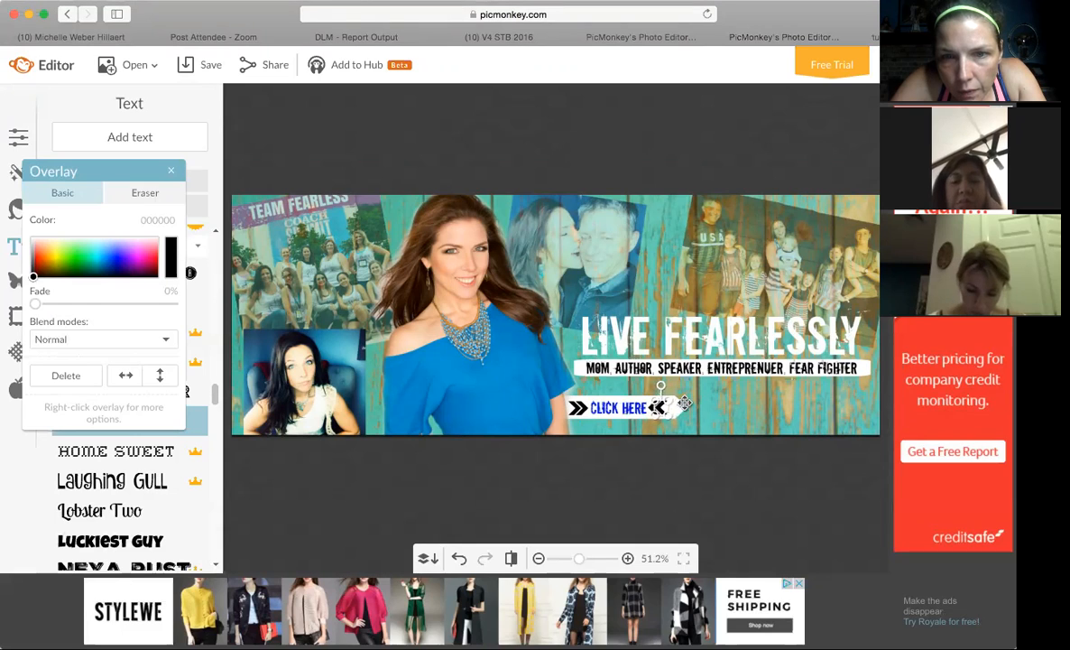
pyautogui.click(733, 408)
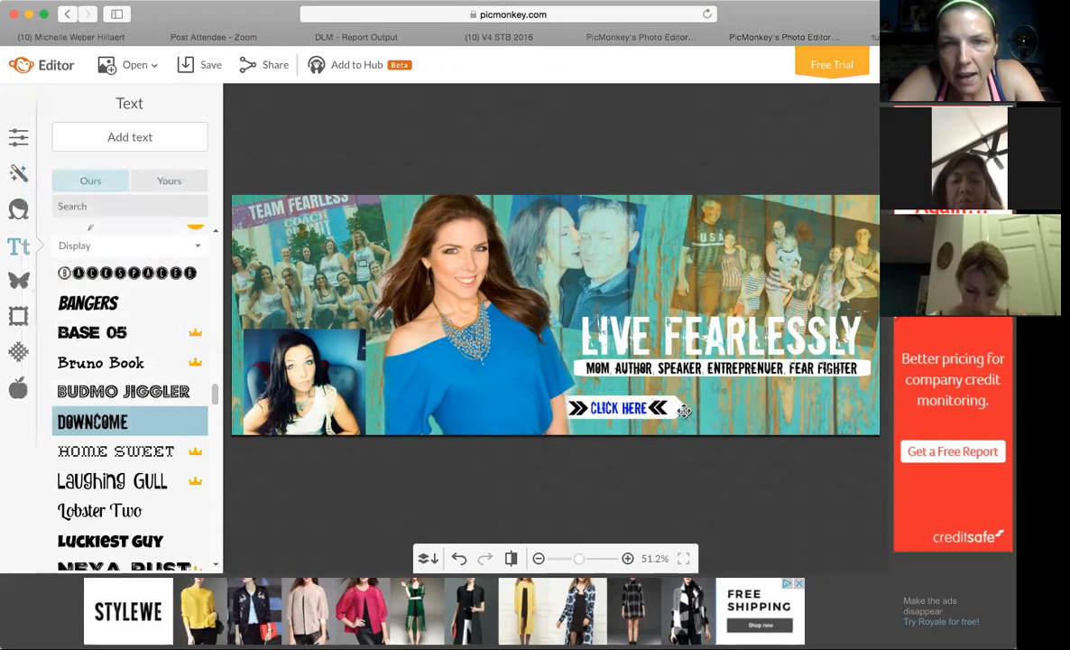
# Shift the white arrow bar slightly to the left behind the CLICK HERE text and chevrons.
pyautogui.click(631, 404)
pyautogui.press('Left')
pyautogui.press('Left')
pyautogui.press('Left')
pyautogui.press('Left')
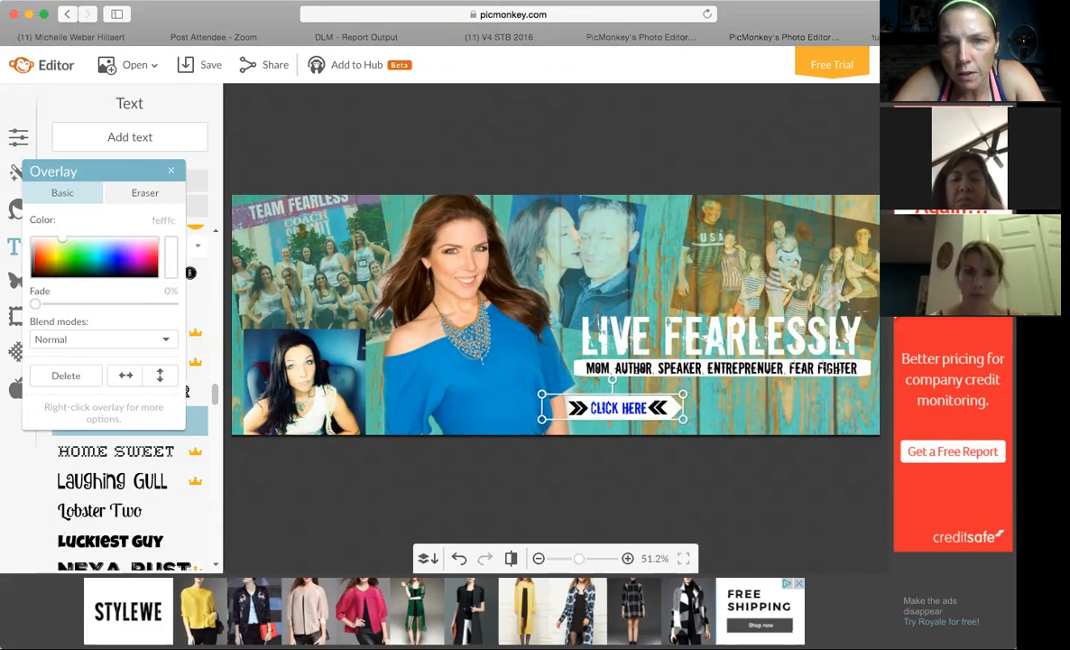
pyautogui.click(787, 413)
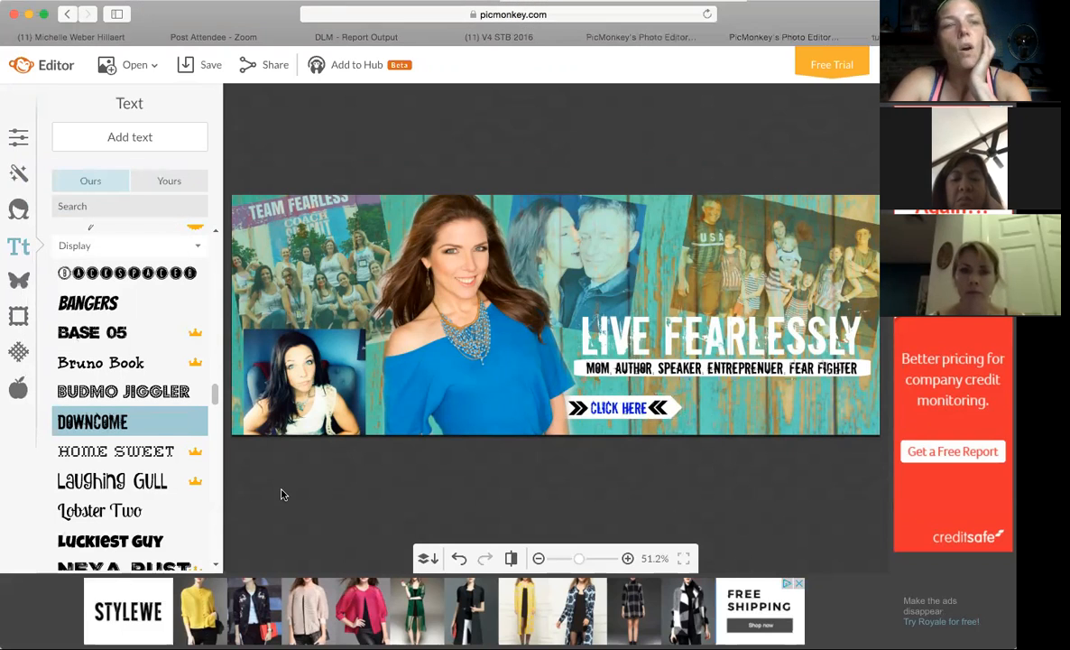
# Compare with the finished example cover, then apply a color adjustment with saturation -20 and temperature -54.
pyautogui.click(16, 141)
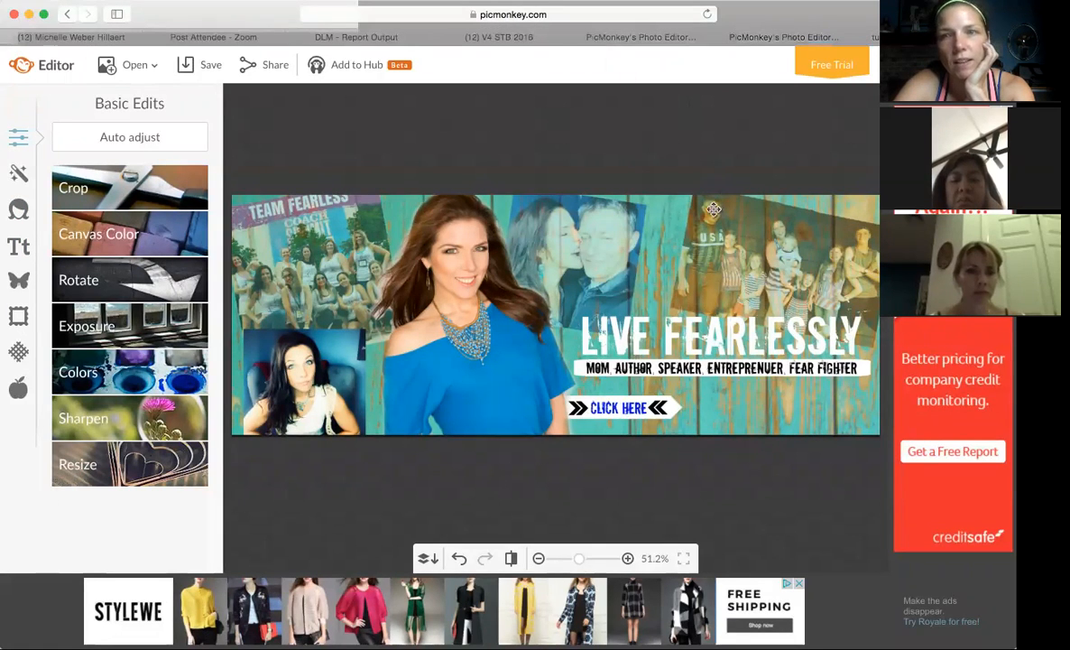
pyautogui.click(673, 38)
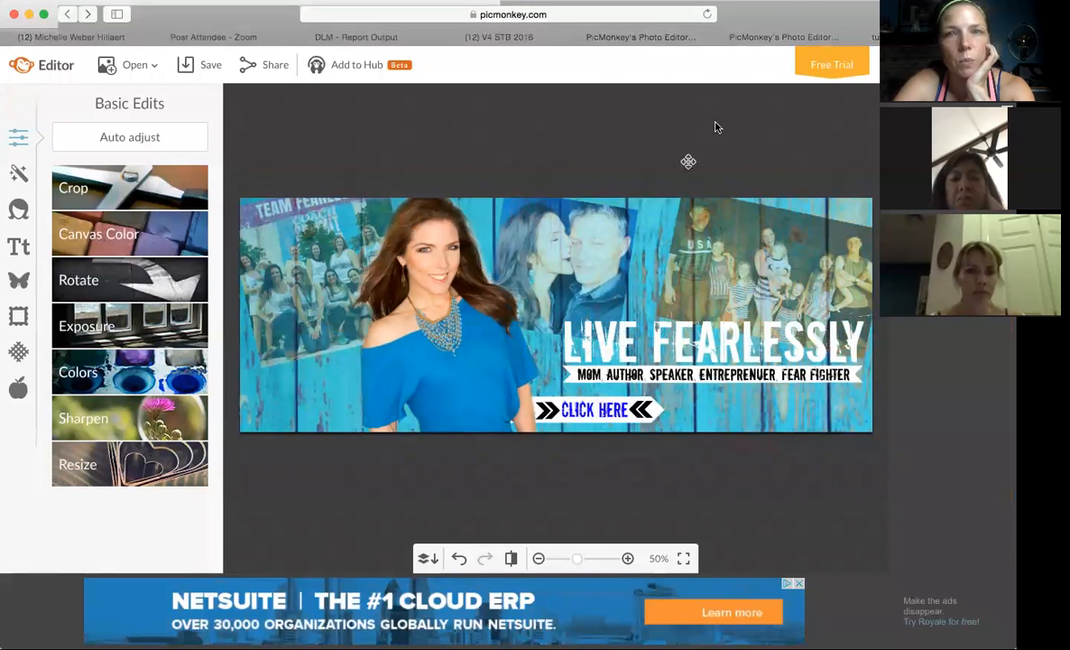
pyautogui.click(764, 38)
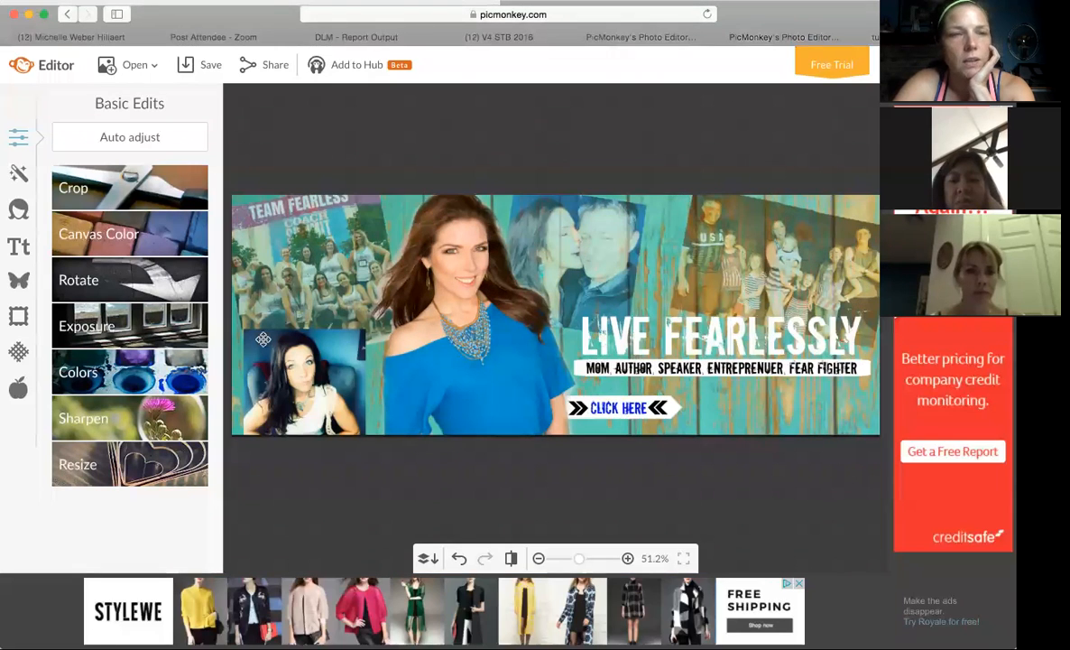
pyautogui.click(144, 379)
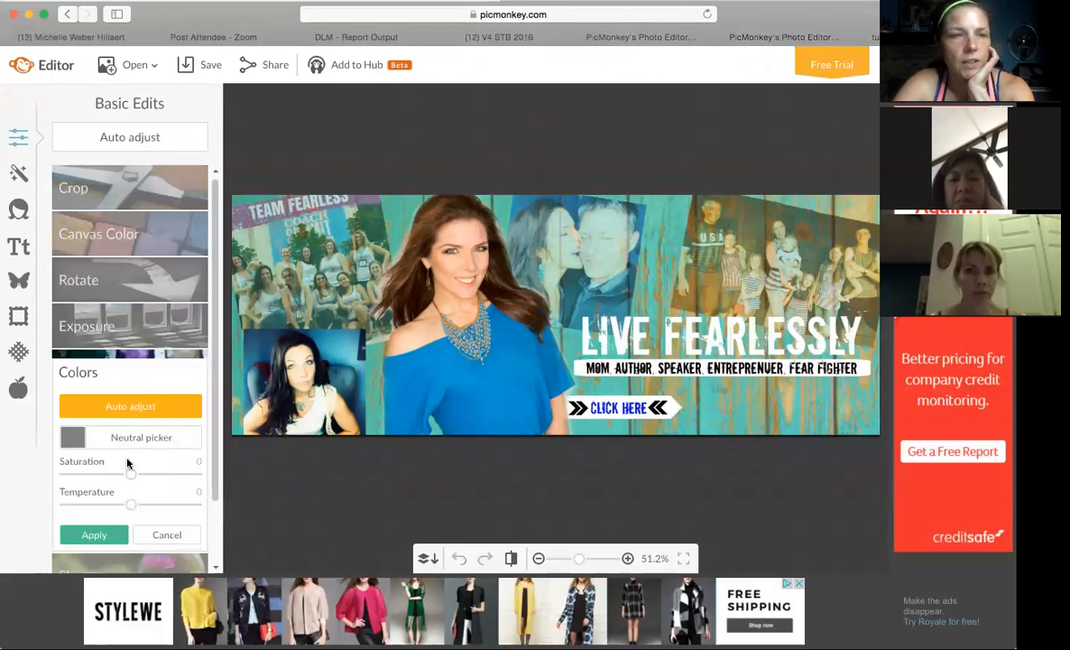
pyautogui.moveTo(129, 509); pyautogui.dragTo(157, 507)
pyautogui.moveTo(134, 507); pyautogui.dragTo(97, 502)
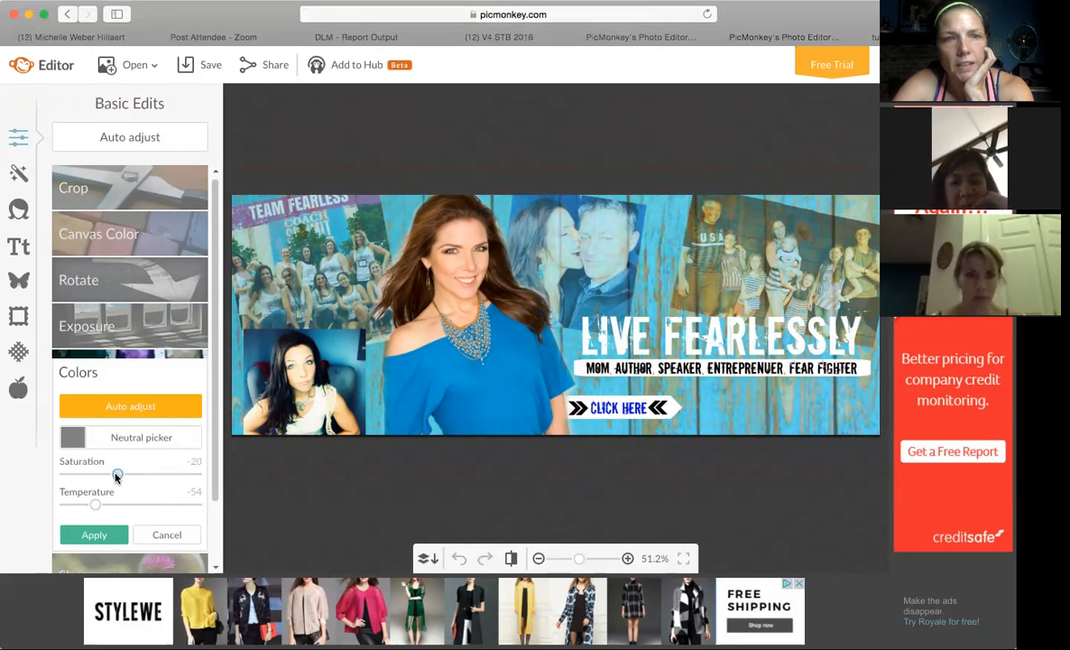
pyautogui.click(94, 535)
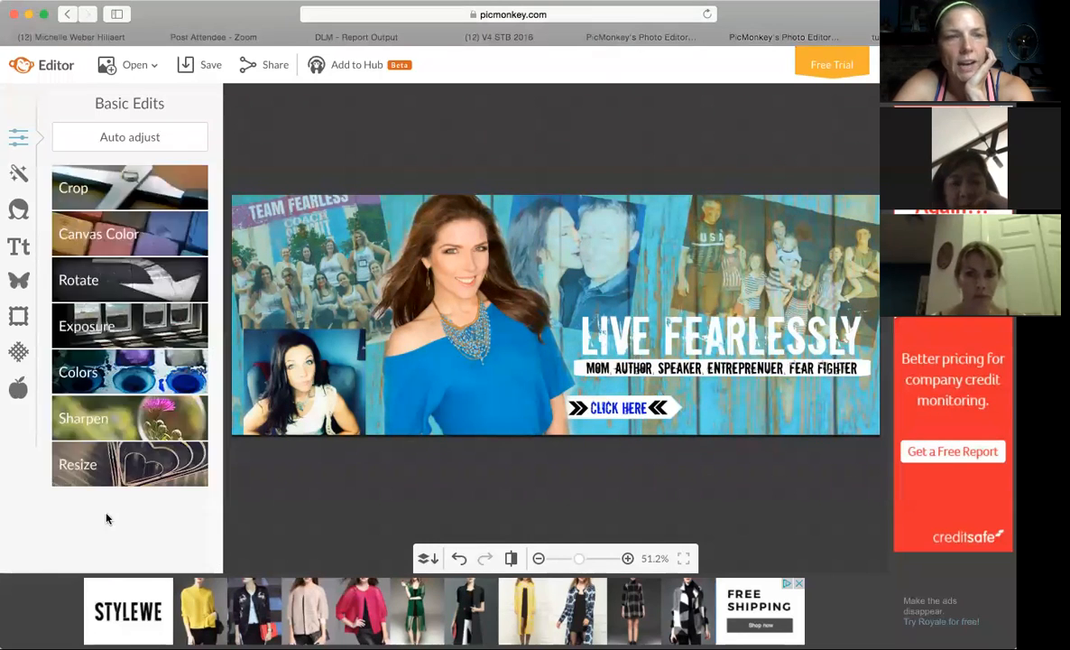
# Apply an exposure adjustment of brightness -24, highlights -11, shadows 5 and contrast -19, checking against the example cover, and proceed to saving.
pyautogui.click(115, 322)
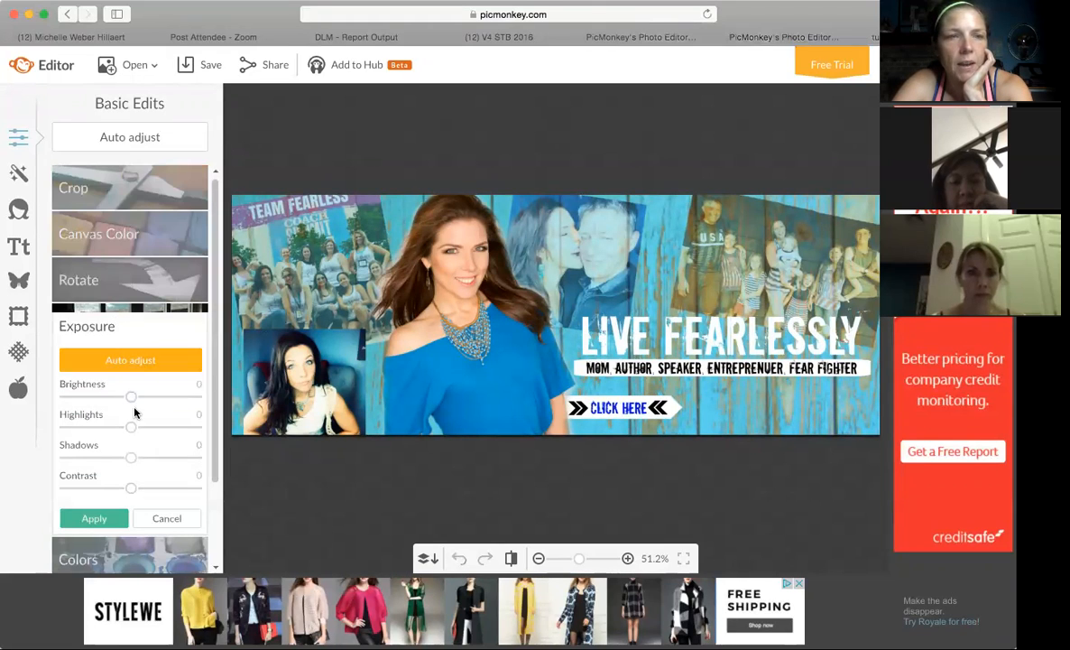
pyautogui.moveTo(131, 402); pyautogui.dragTo(117, 489)
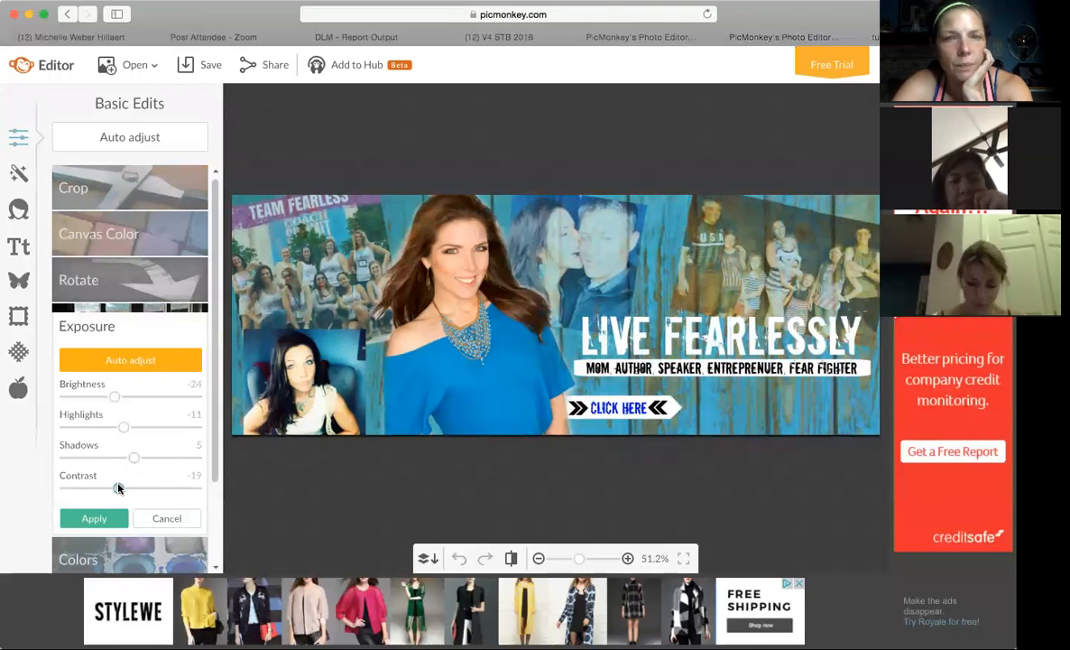
pyautogui.click(626, 35)
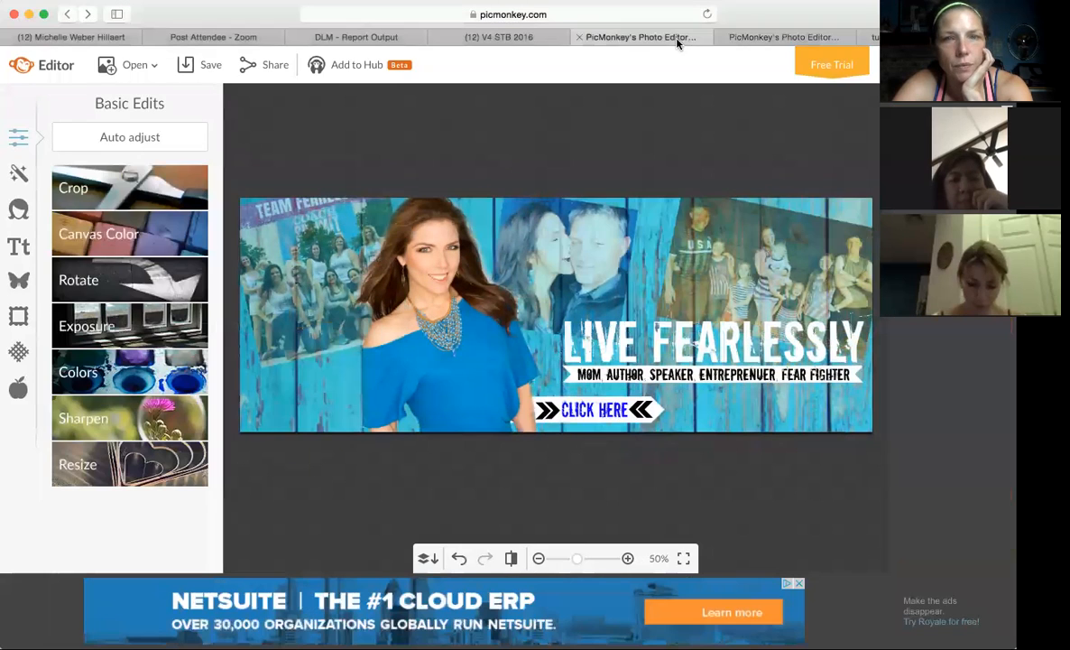
pyautogui.click(758, 35)
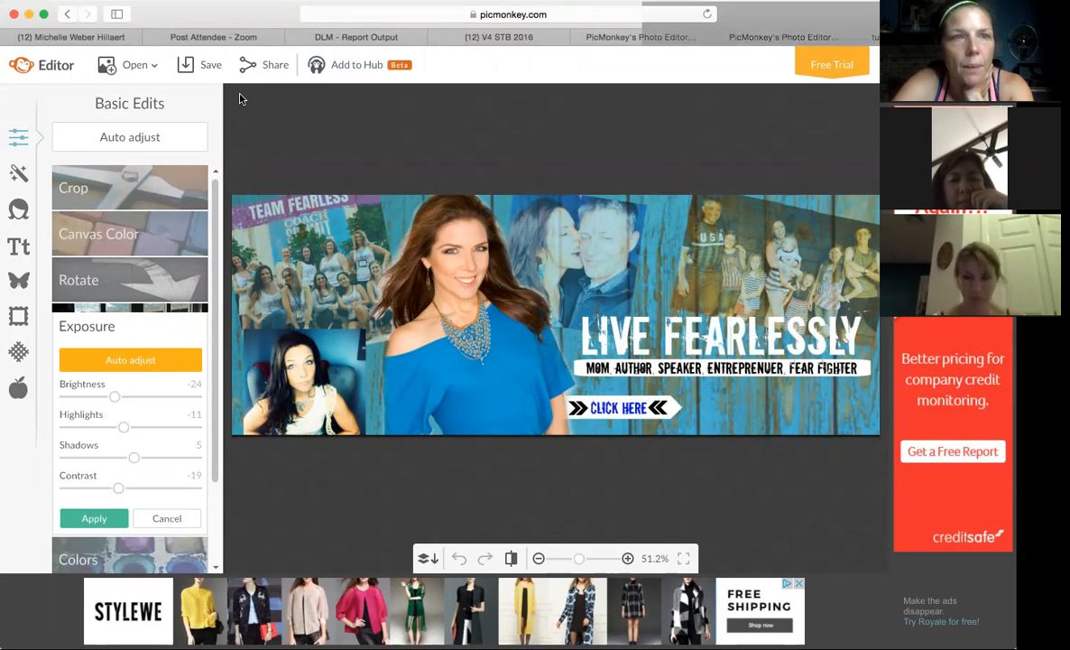
pyautogui.click(202, 67)
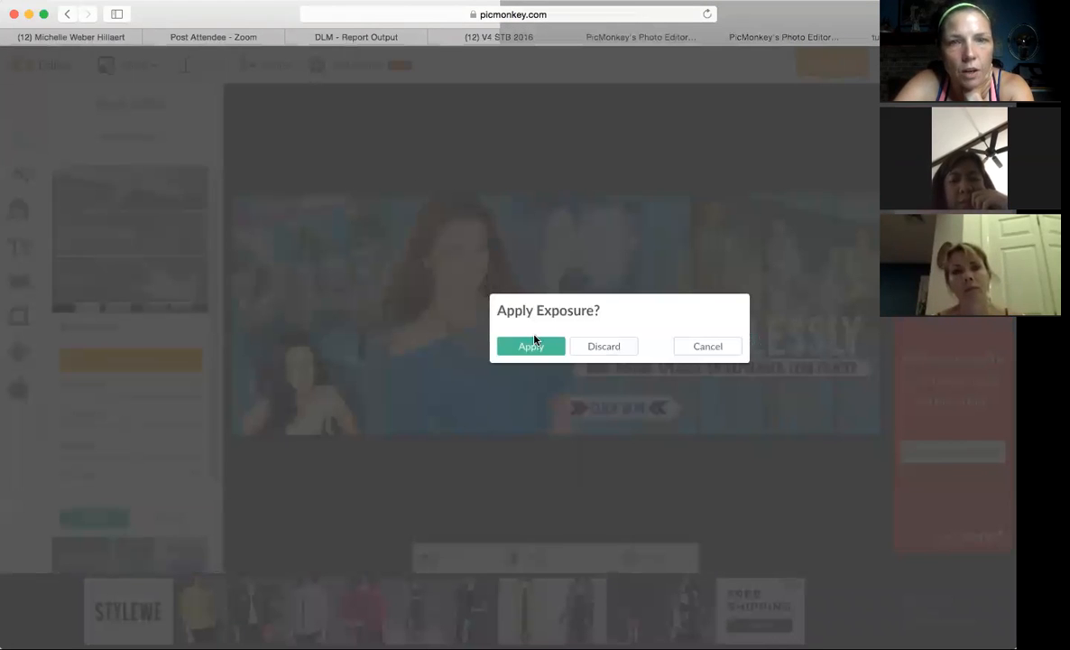
pyautogui.click(533, 344)
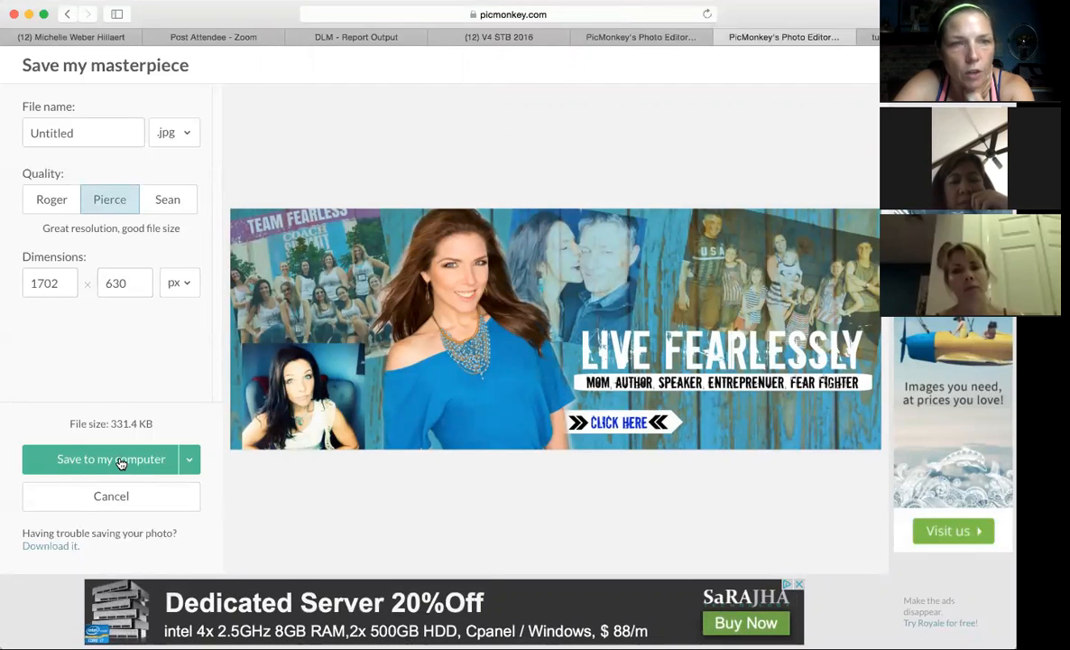
# Name the image fbCOVER and save it to the computer as a JPG.
pyautogui.click(70, 135)
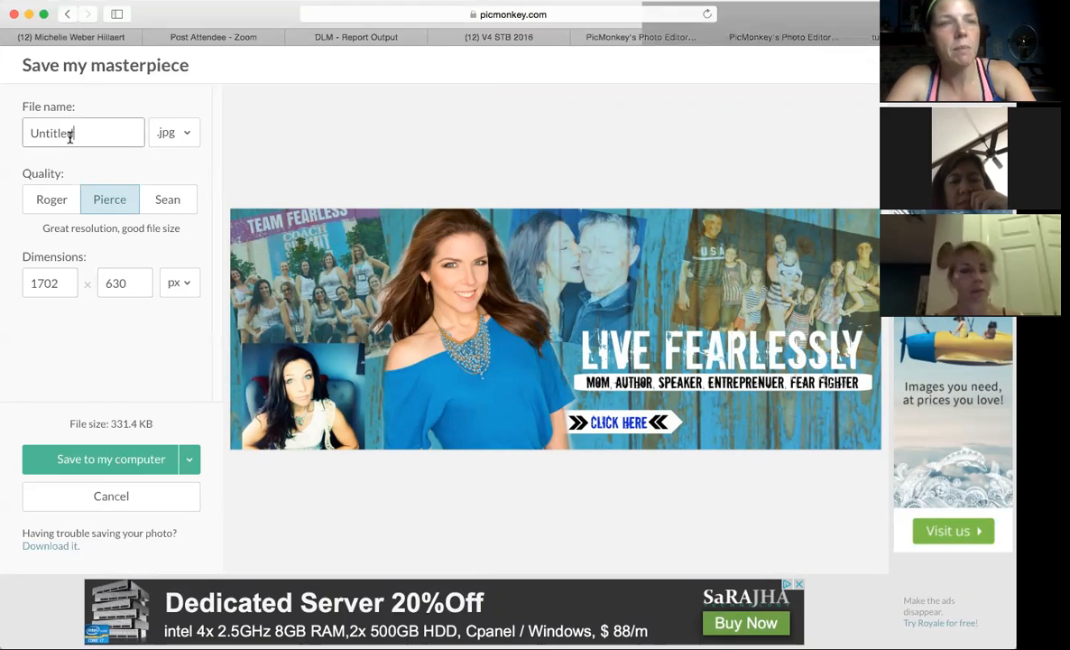
pyautogui.doubleClick(69, 136)
pyautogui.write('fbCOVER')
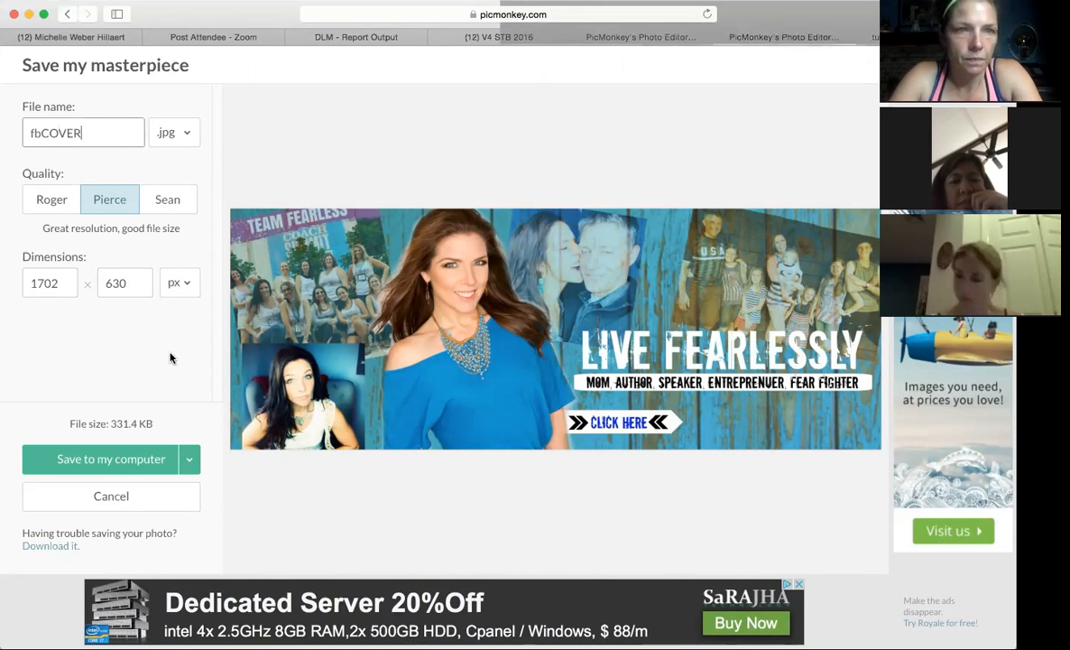
pyautogui.click(143, 460)
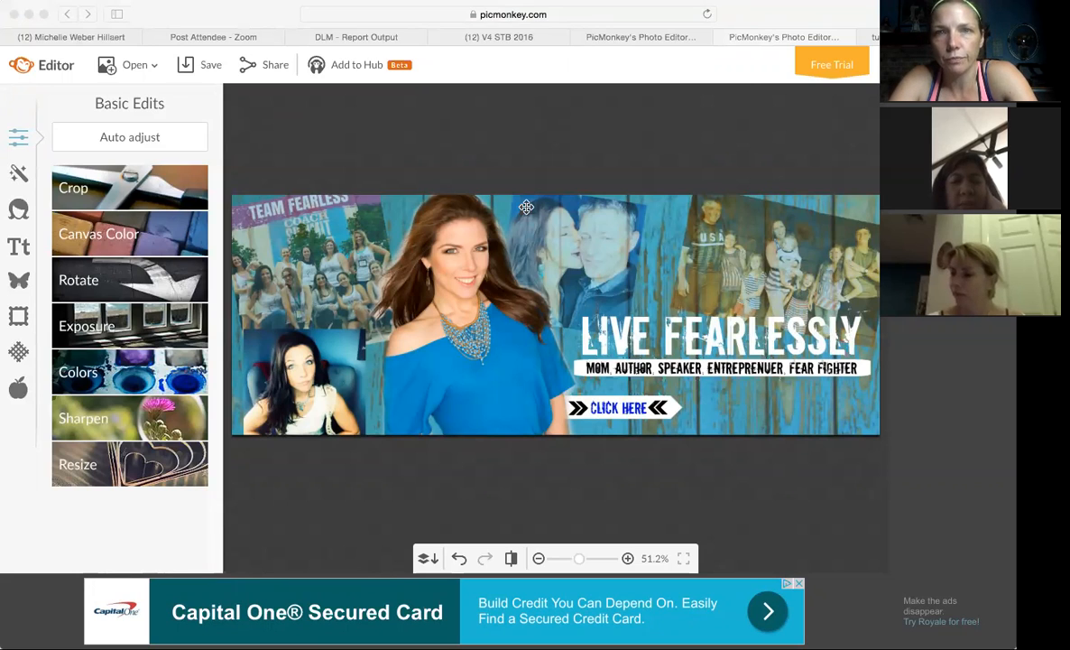
pyautogui.click(775, 63)
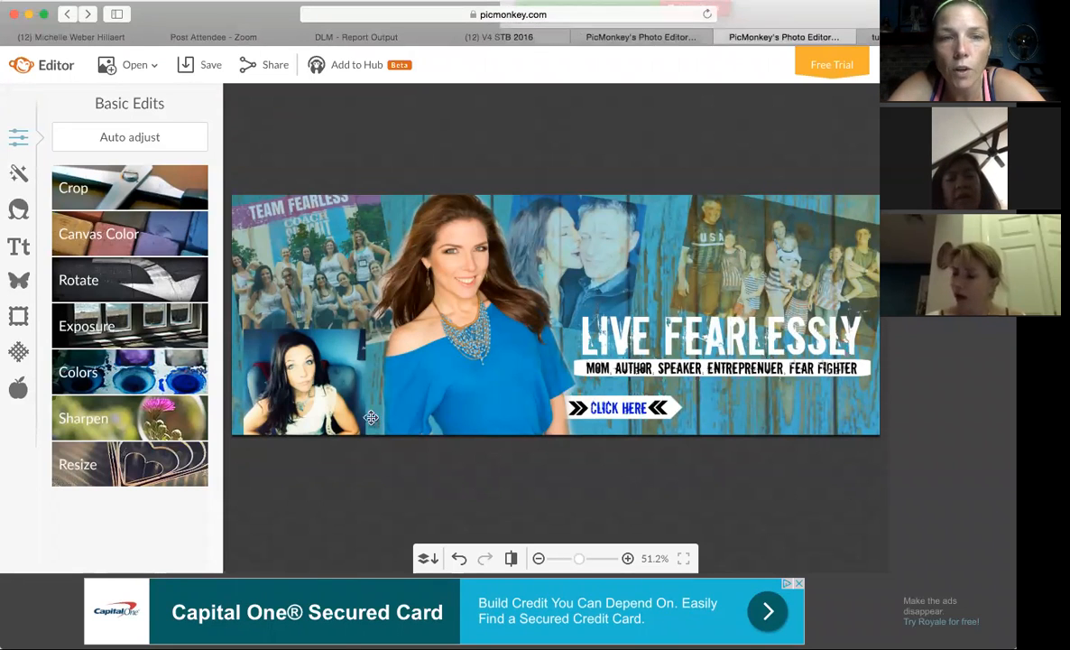
# Delete the square portrait photo from the lower-left corner of the cover.
pyautogui.click(334, 393)
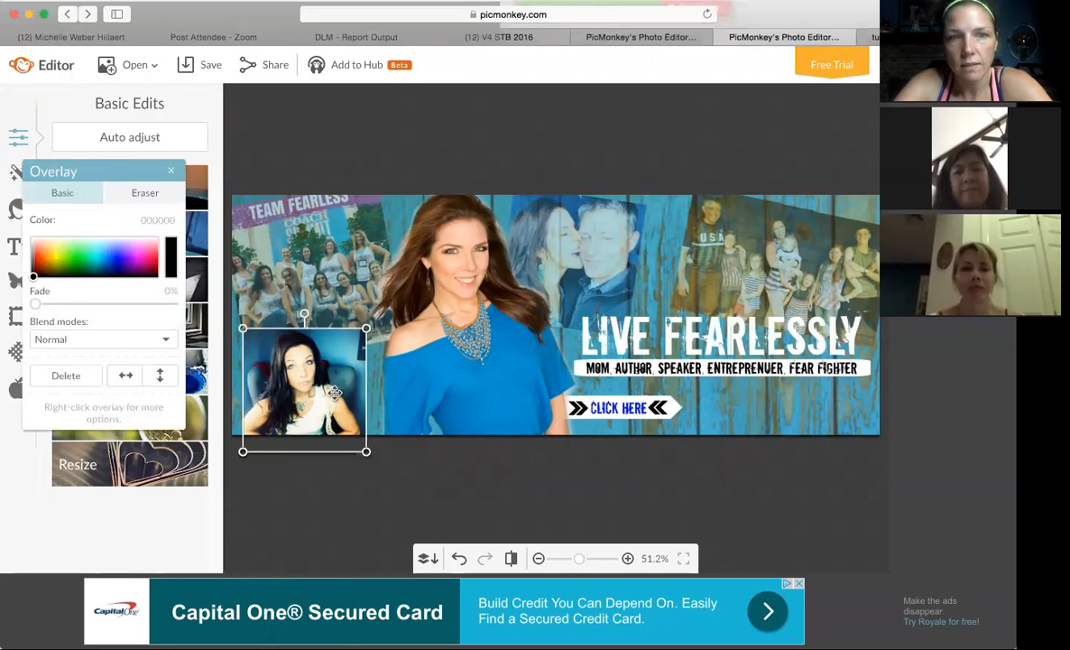
pyautogui.moveTo(334, 393)
pyautogui.mouseDown()
pyautogui.moveTo(292, 361)
pyautogui.moveTo(194, 226)
pyautogui.moveTo(347, 263)
pyautogui.moveTo(324, 384)
pyautogui.mouseUp()
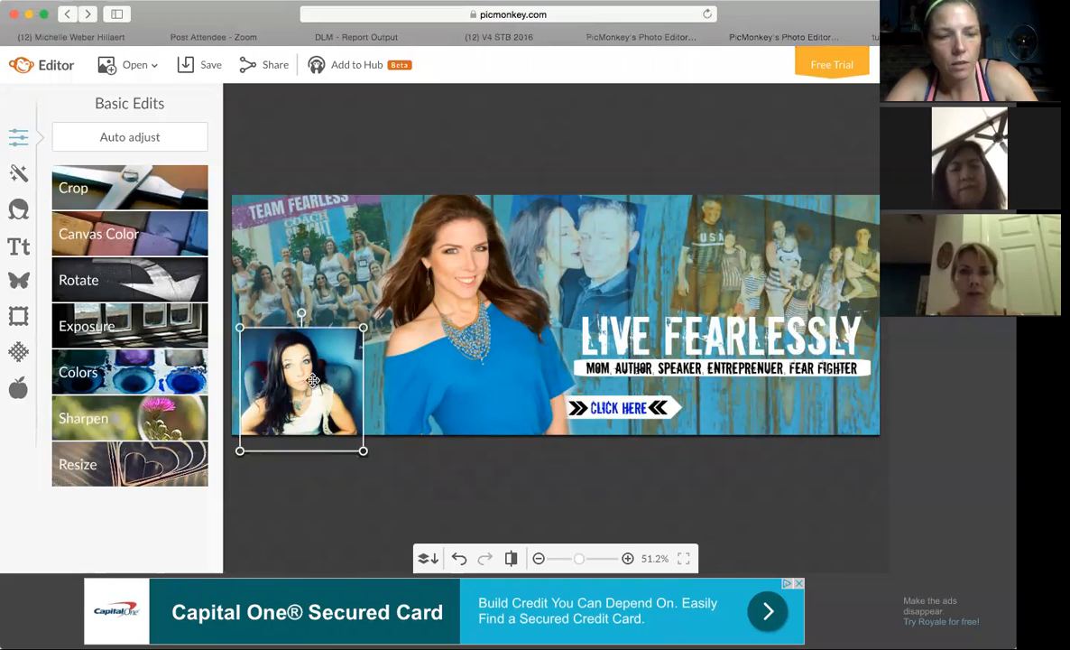
pyautogui.press('Delete')
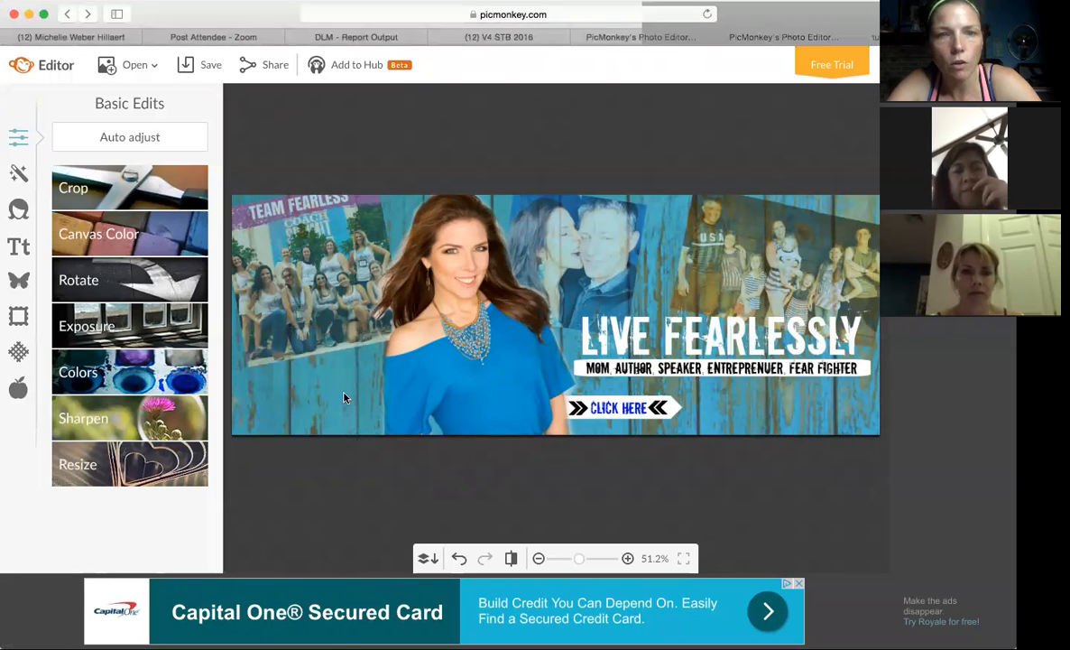
# Save the cover without the portrait to the computer as a JPG named FBCover, in Pierce quality.
pyautogui.click(184, 69)
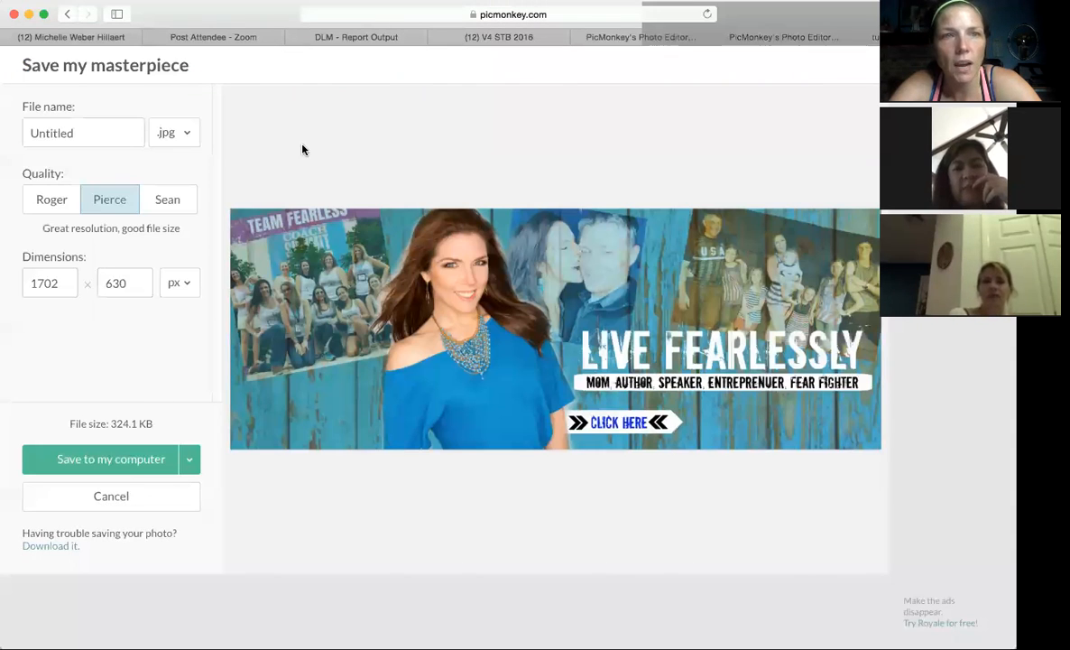
pyautogui.click(79, 133)
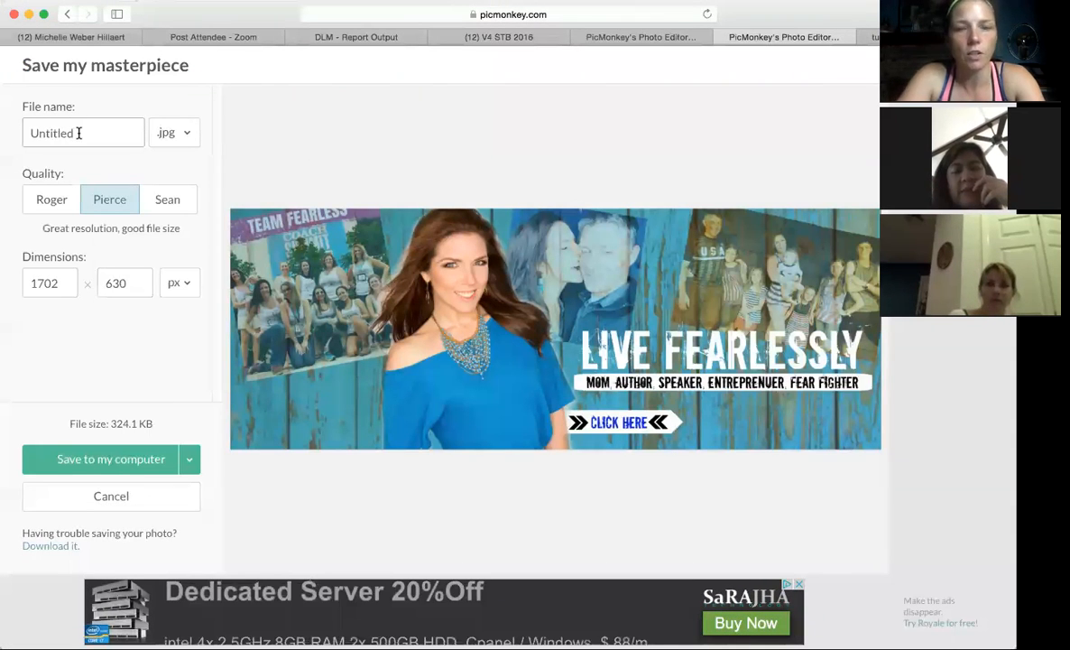
pyautogui.write('FBCover')
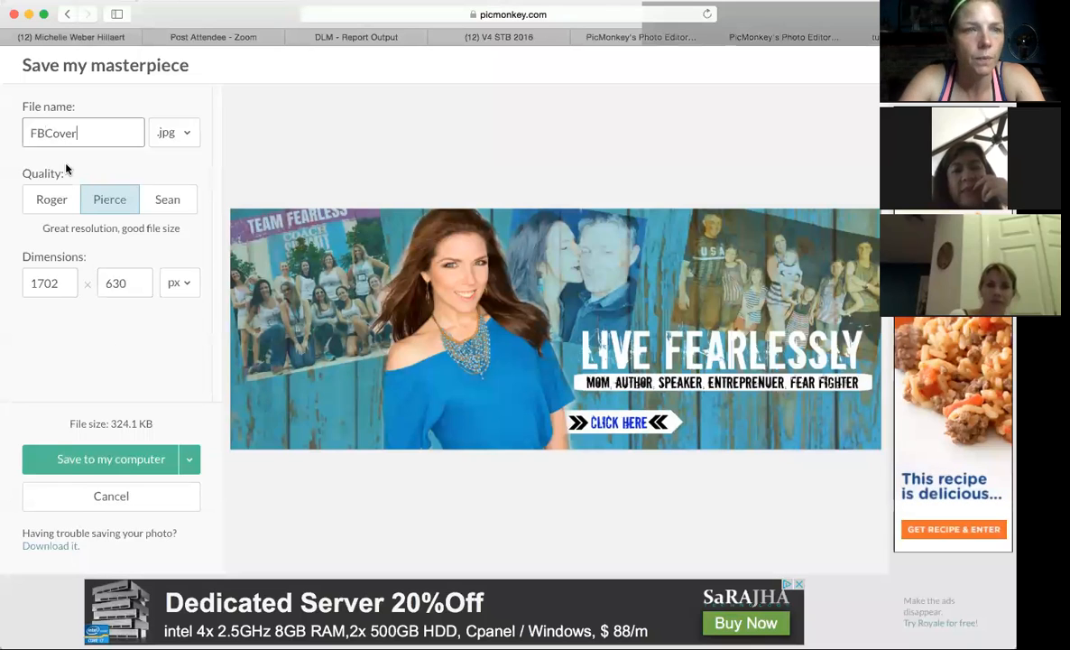
pyautogui.click(138, 462)
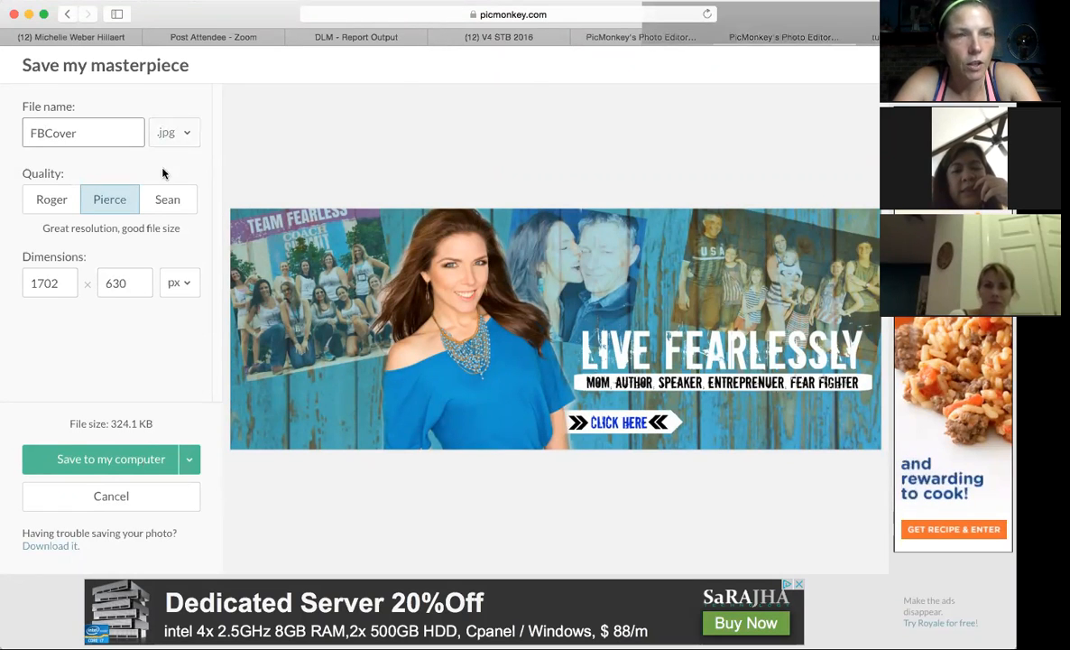
pyautogui.click(167, 200)
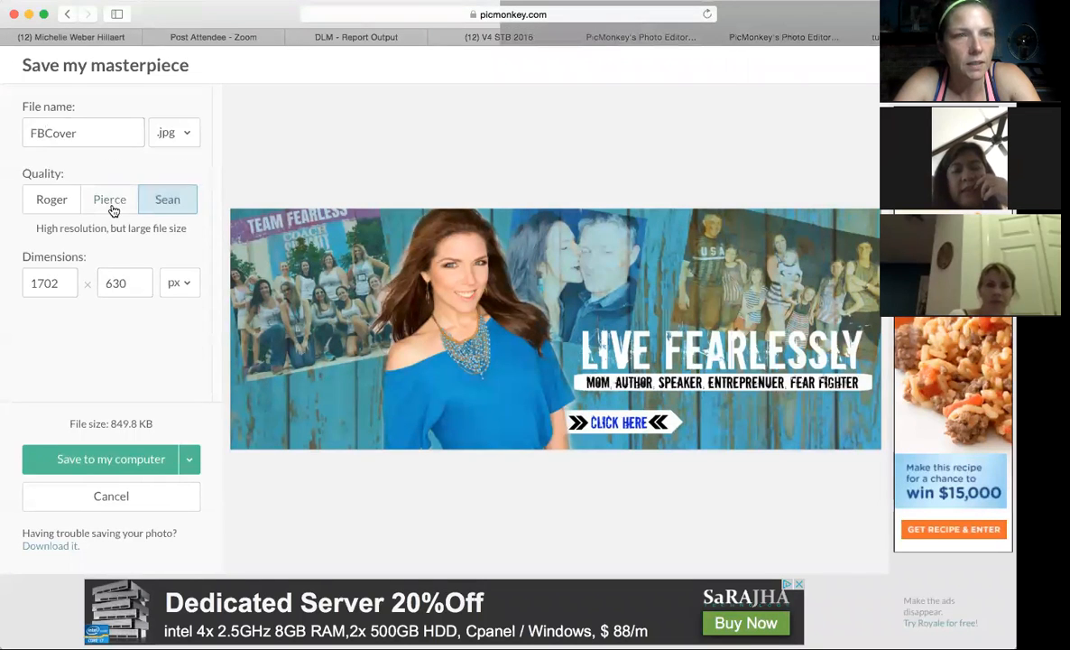
pyautogui.click(111, 208)
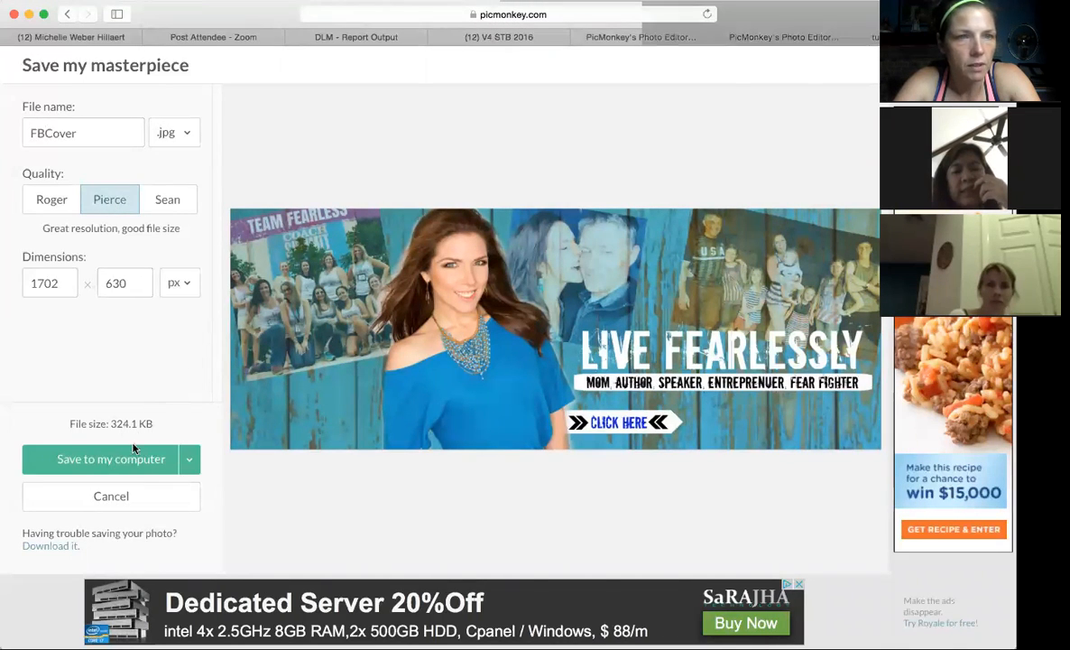
pyautogui.click(132, 462)
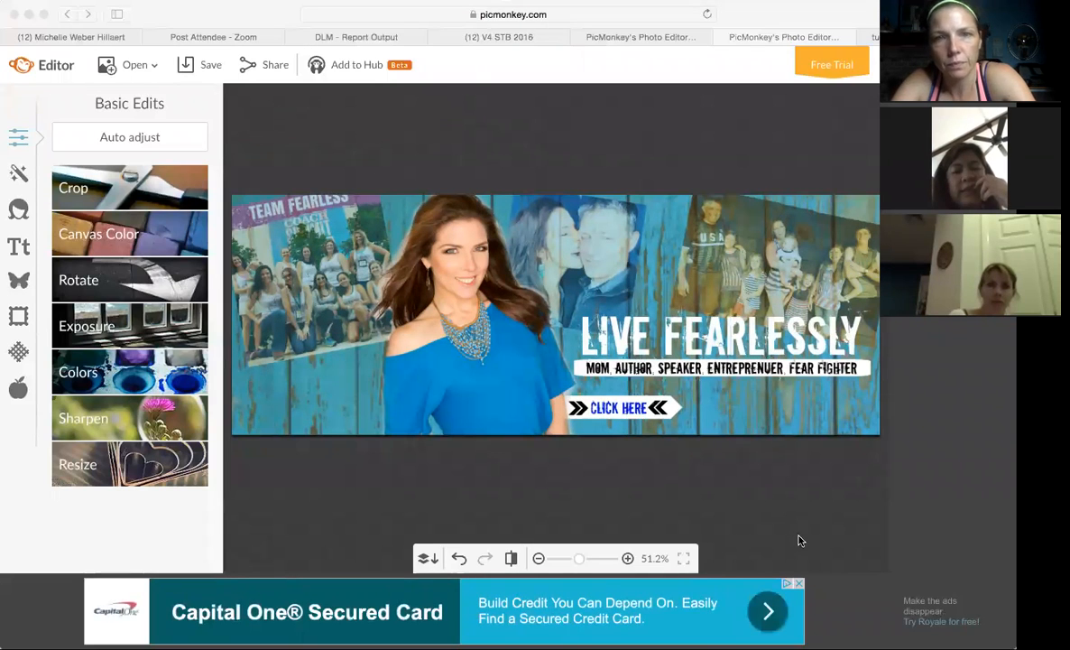
pyautogui.click(774, 501)
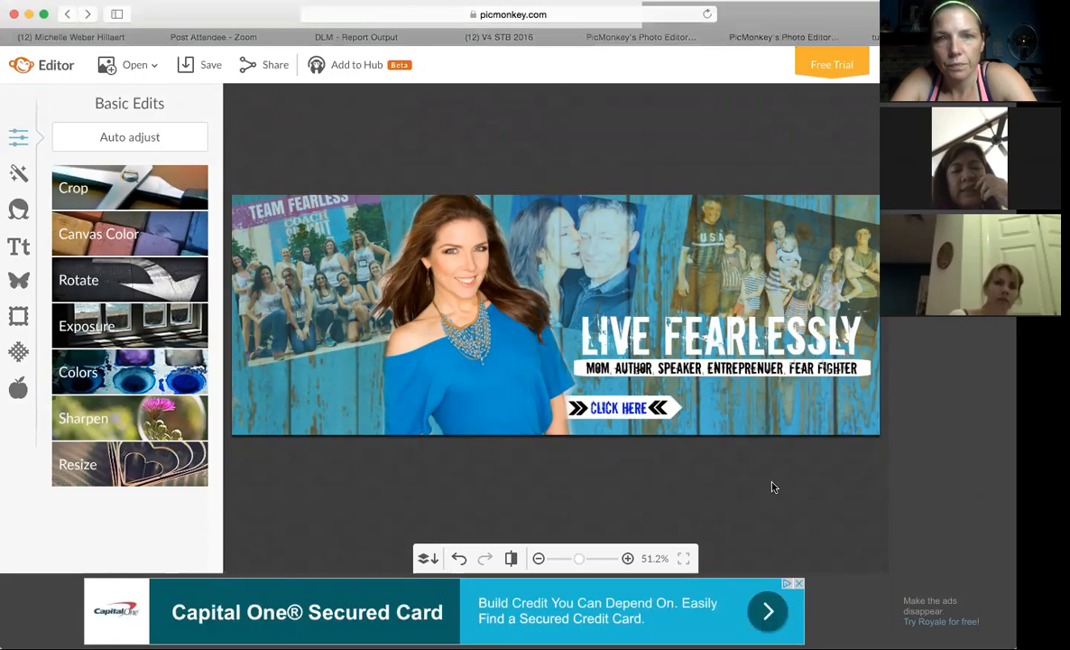
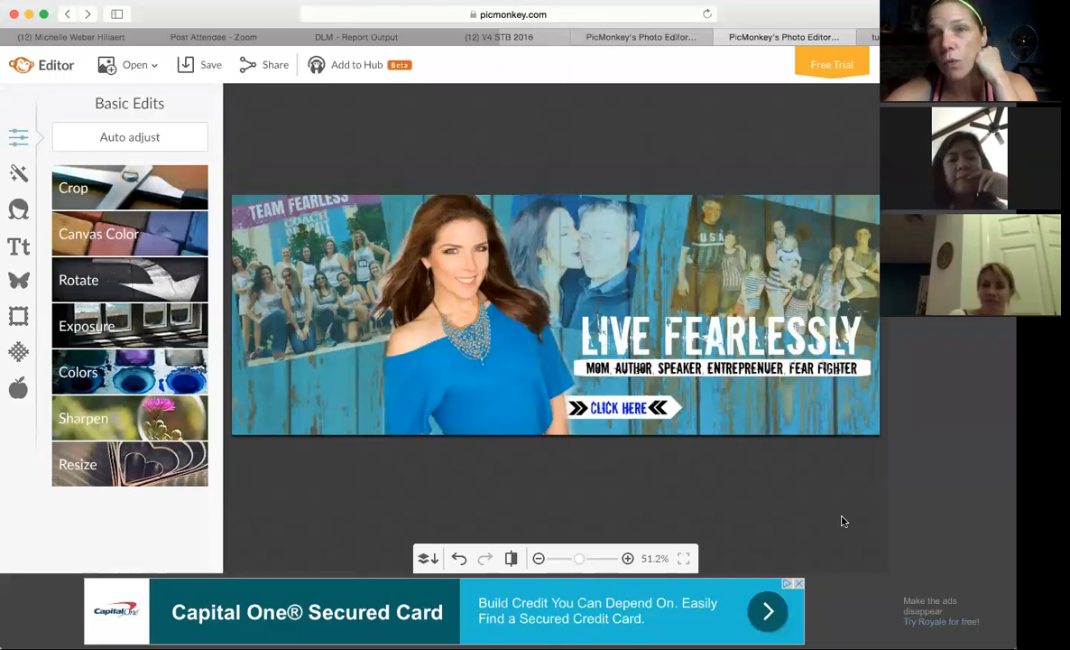
# Check the example cover, open Canva in place of the Facebook page and look through the saved designs.
pyautogui.click(647, 39)
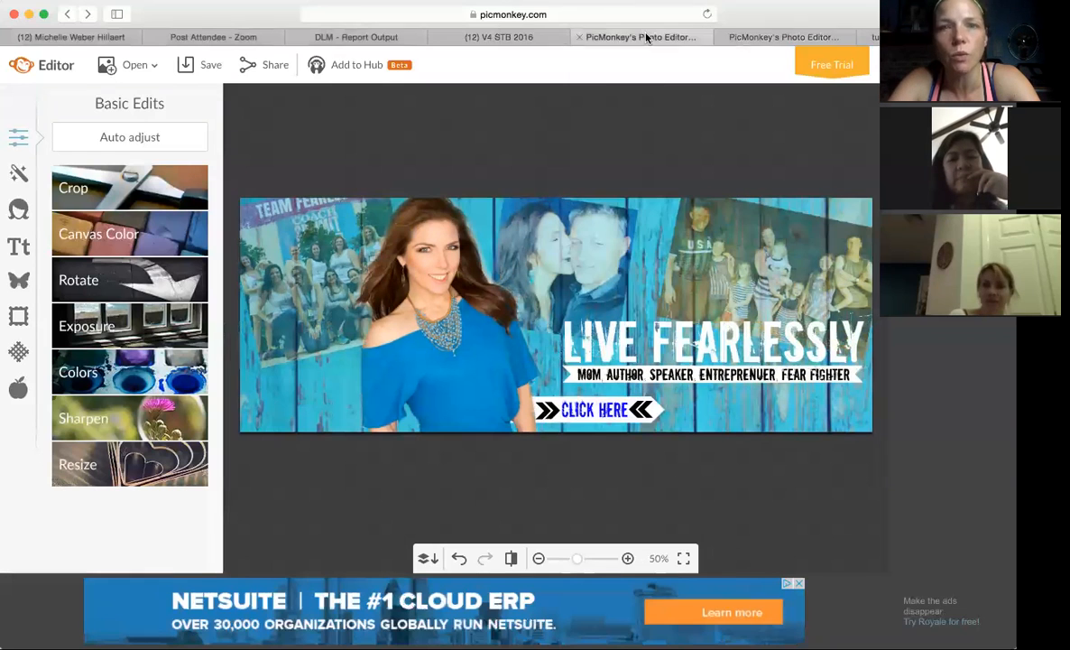
pyautogui.click(503, 38)
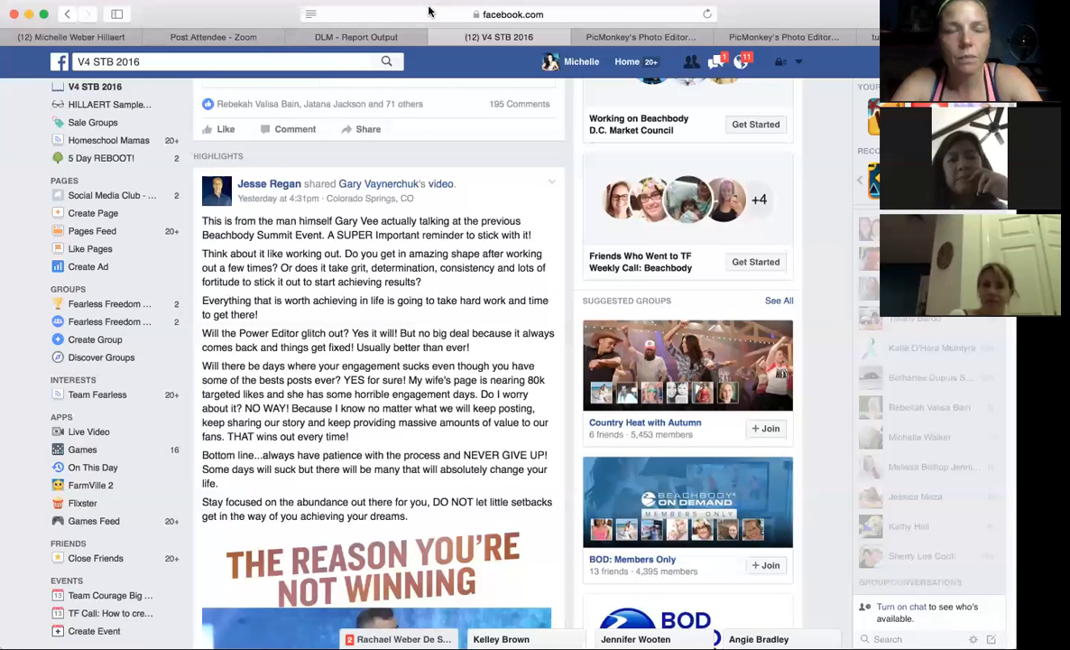
pyautogui.press('Return')
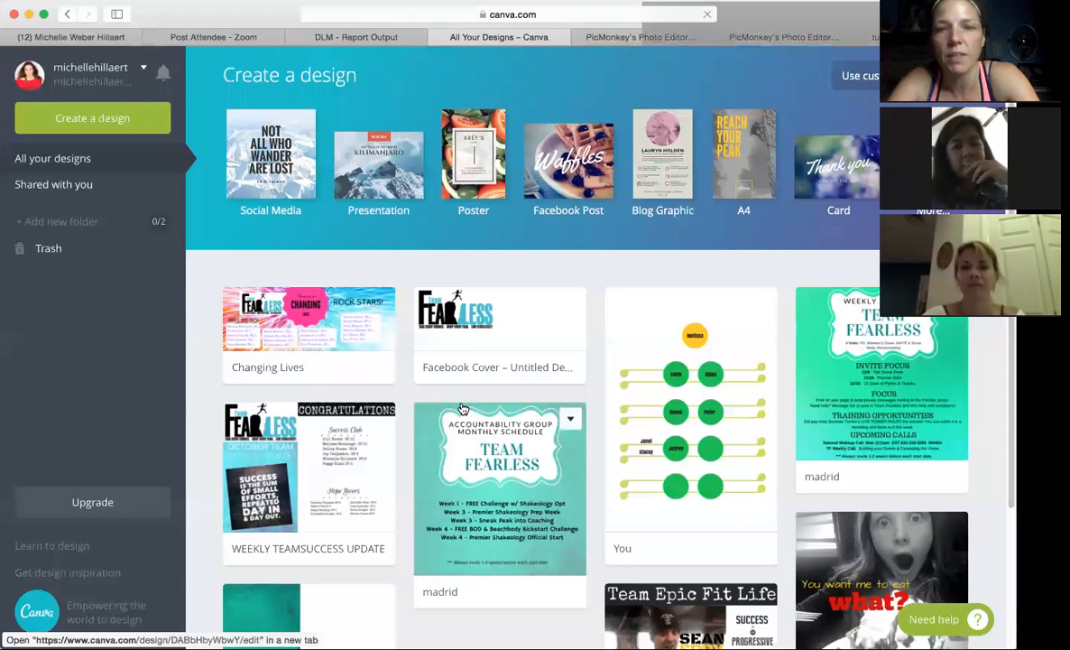
pyautogui.scroll(-5, 461, 408)
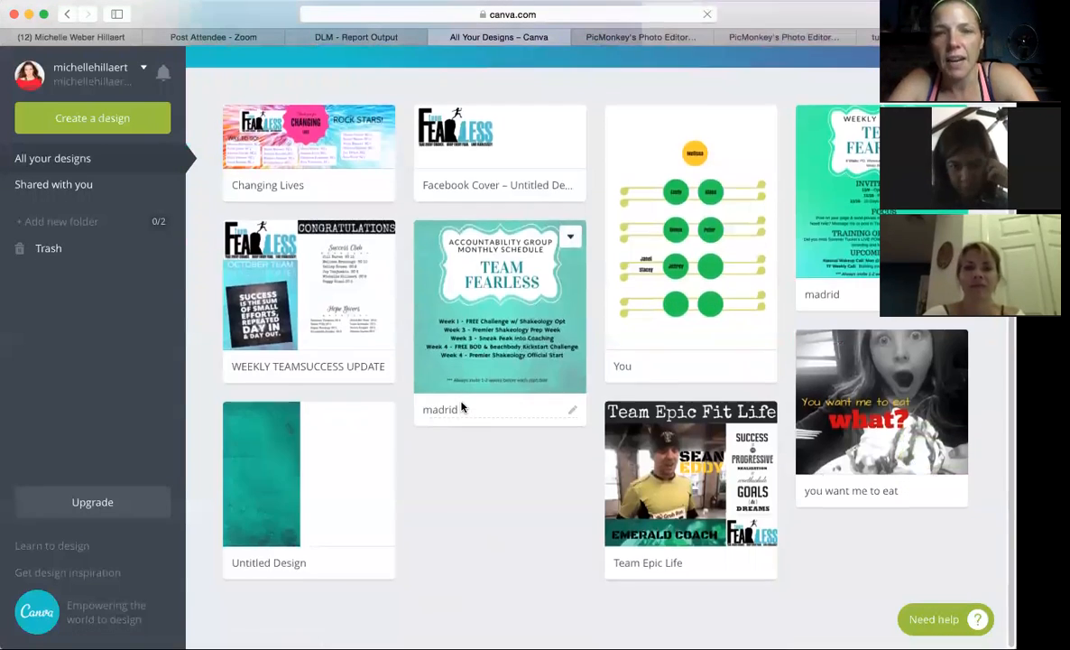
pyautogui.scroll(4, 461, 408)
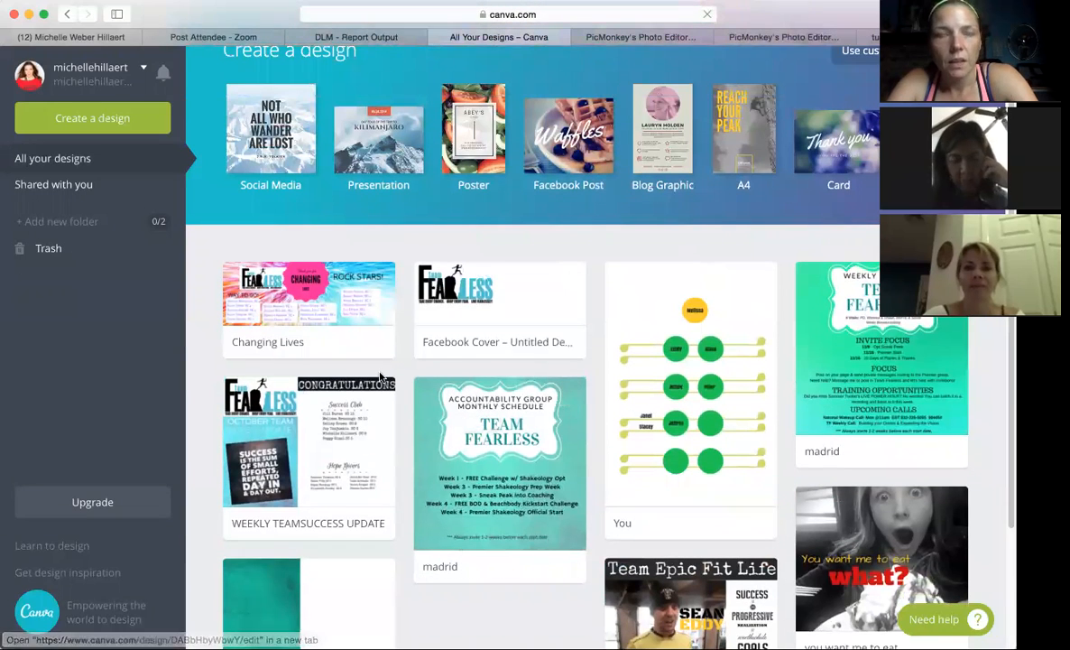
# Open the Changing Lives design and inspect its background, pink badge and Rock Stars name list.
pyautogui.click(308, 311)
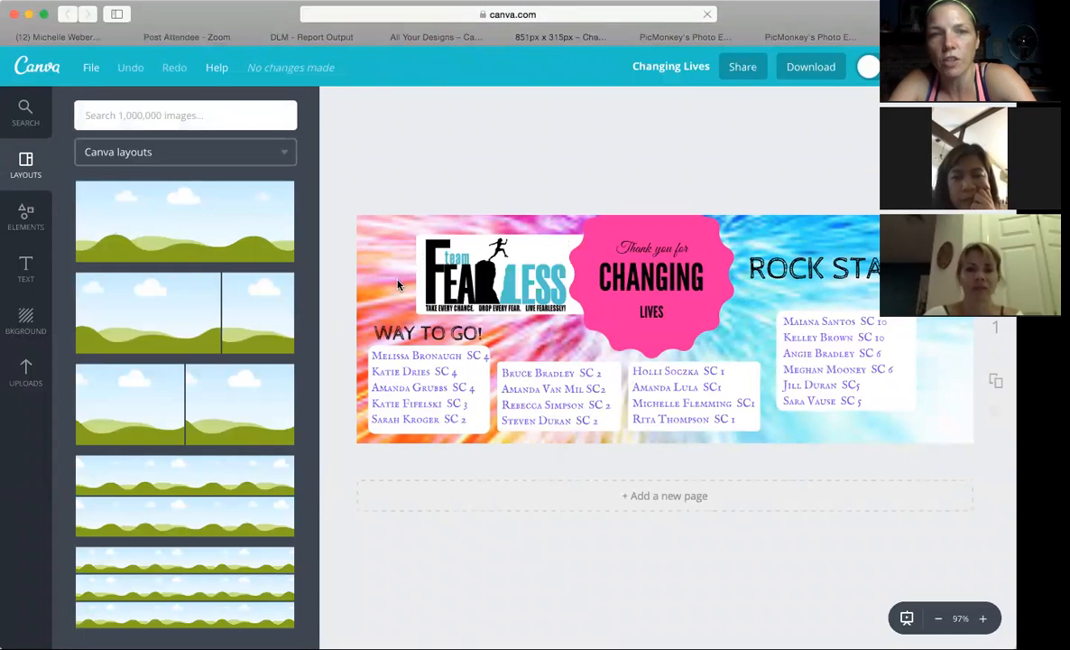
pyautogui.click(368, 264)
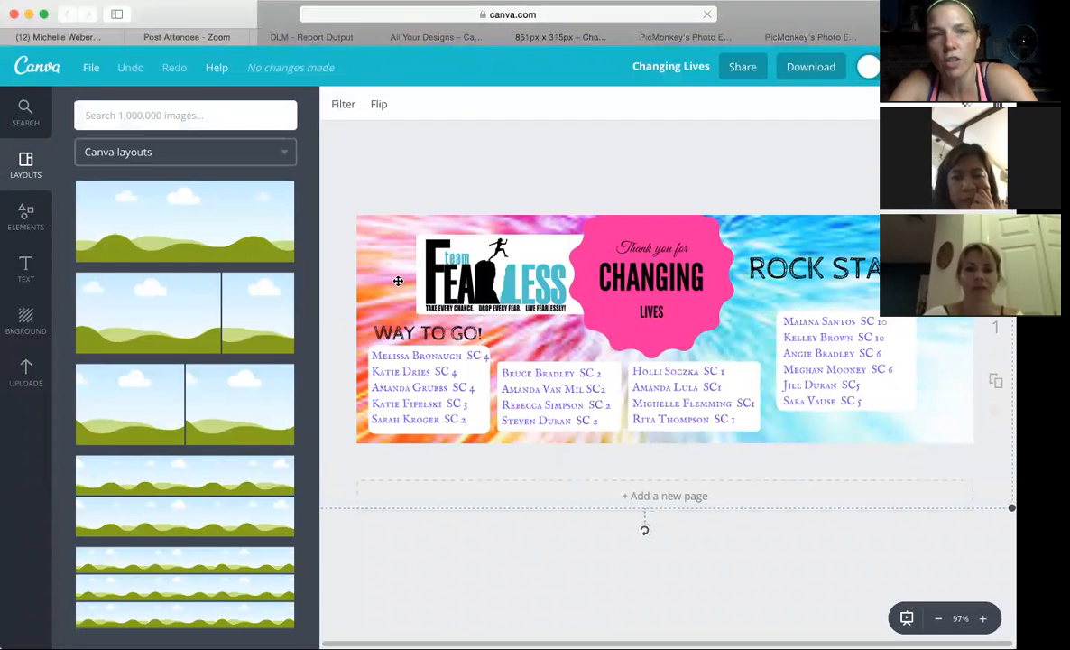
pyautogui.click(694, 318)
pyautogui.click(715, 249)
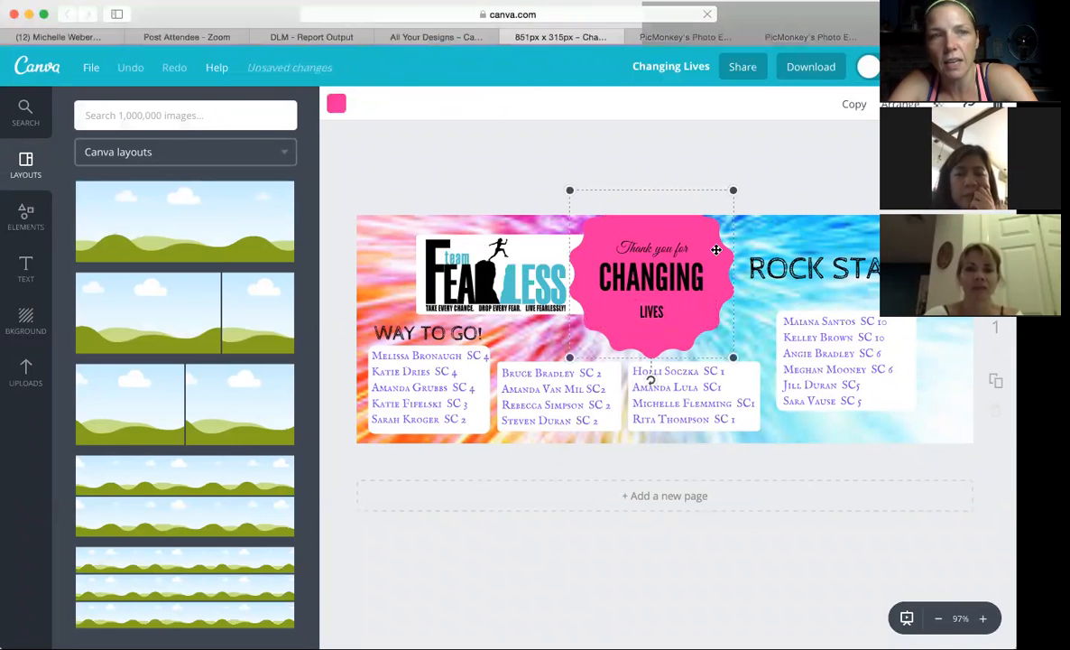
pyautogui.click(808, 320)
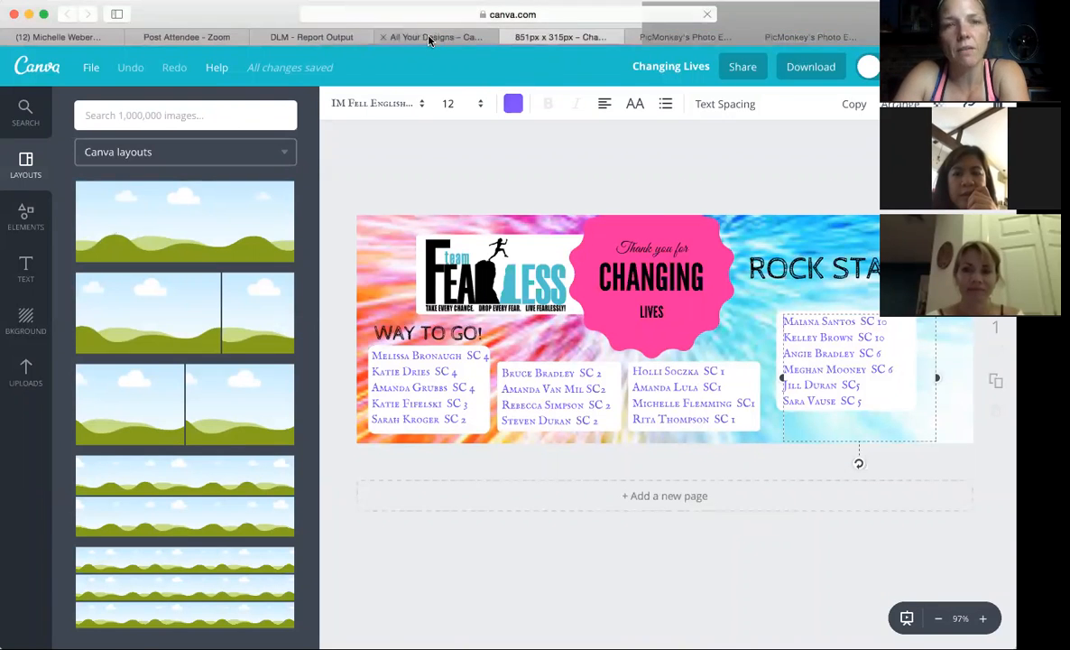
# Return to the designs overview and browse the saved designs and the offered design types.
pyautogui.click(396, 33)
pyautogui.scroll(-1, 760, 471)
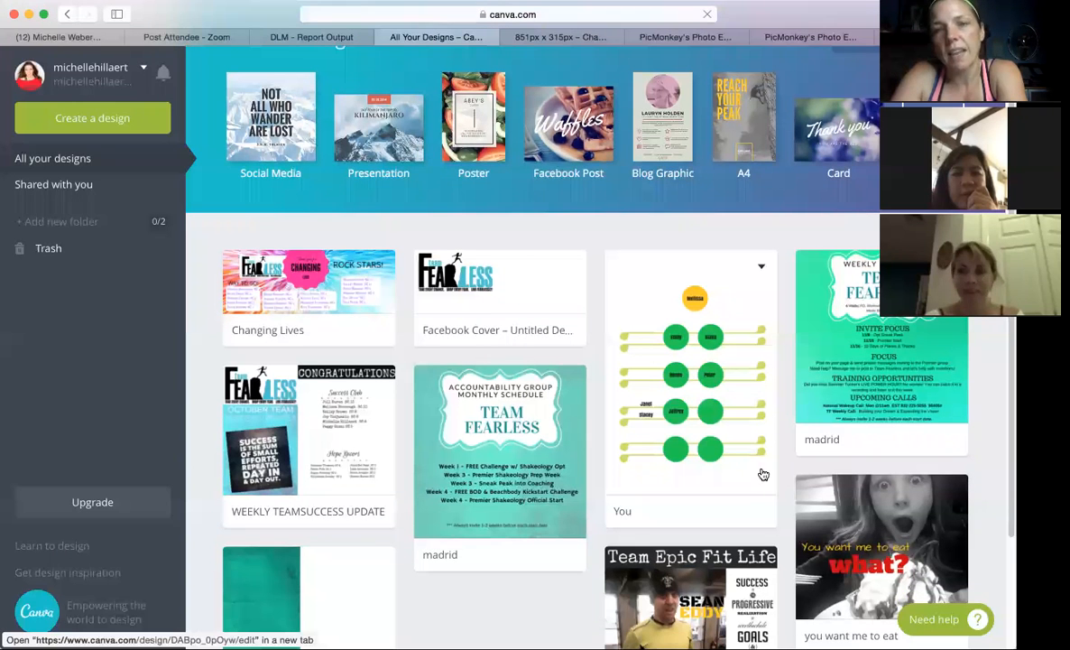
pyautogui.scroll(-4, 609, 397)
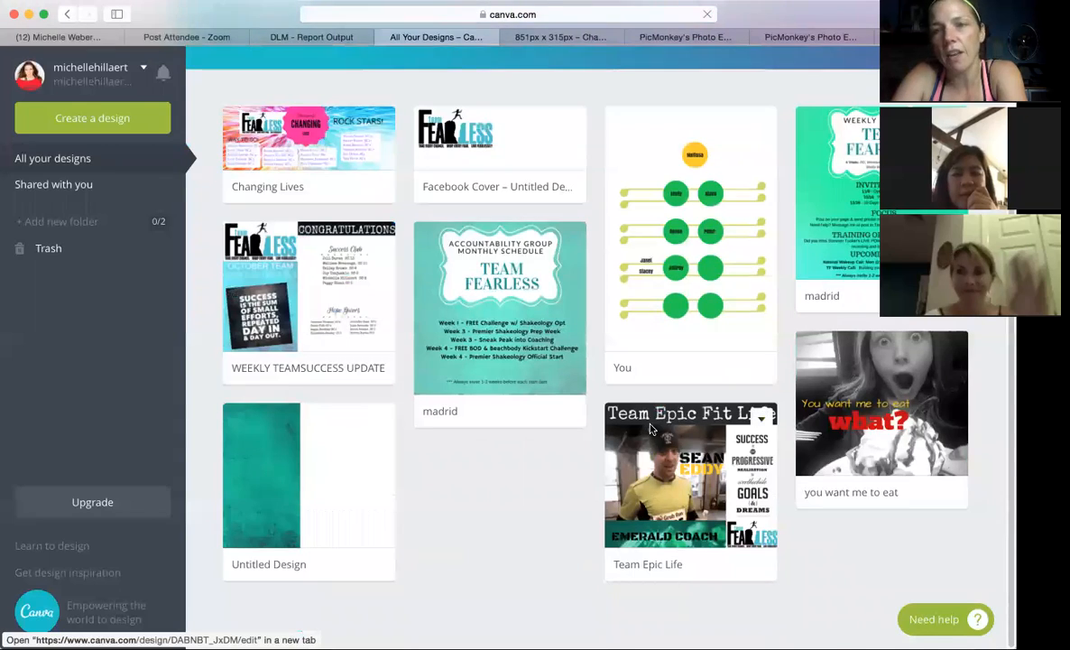
pyautogui.scroll(5, 631, 411)
pyautogui.scroll(-1, 650, 428)
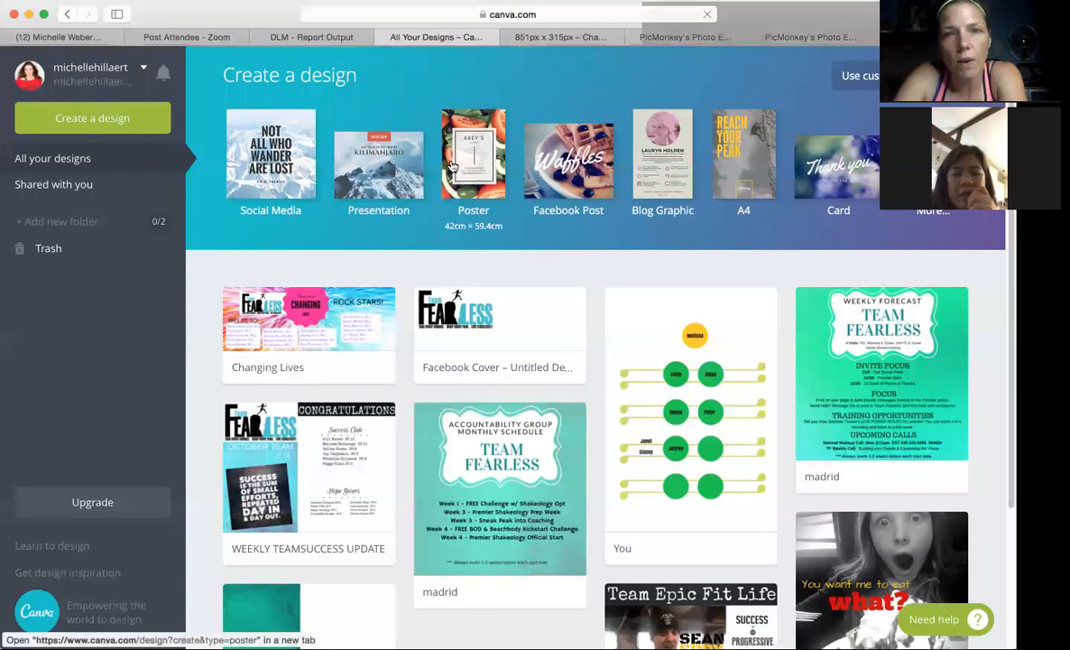
pyautogui.hscroll(1, 451, 162)
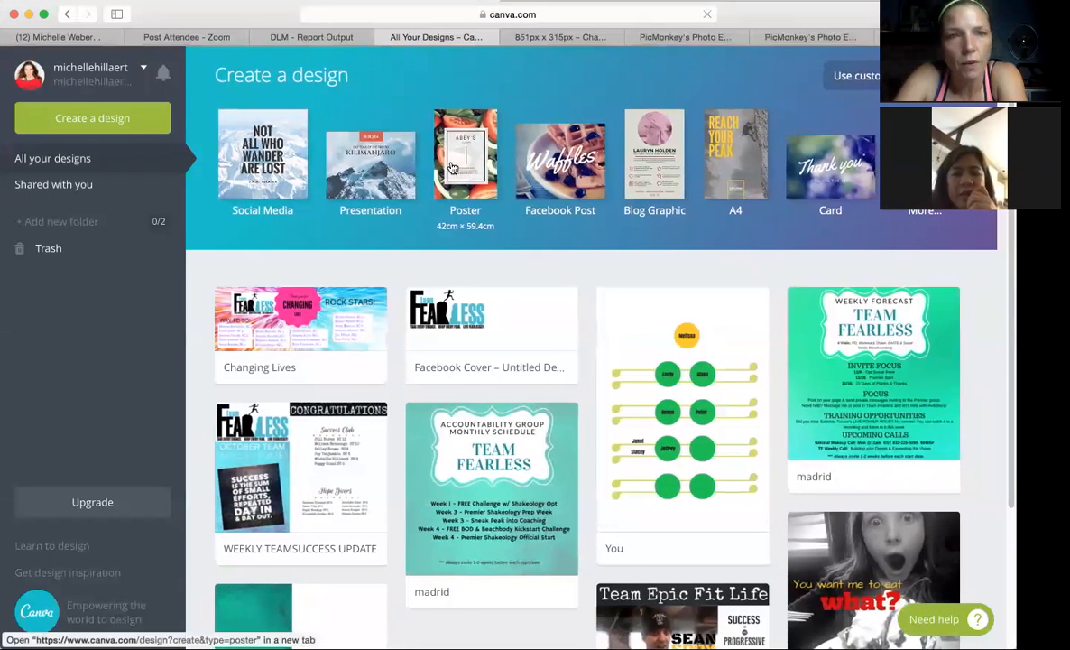
pyautogui.hscroll(-1, 541, 162)
# Check the custom dimensions option, and expand all design types to find the Social Media & Email Headers section.
pyautogui.click(853, 80)
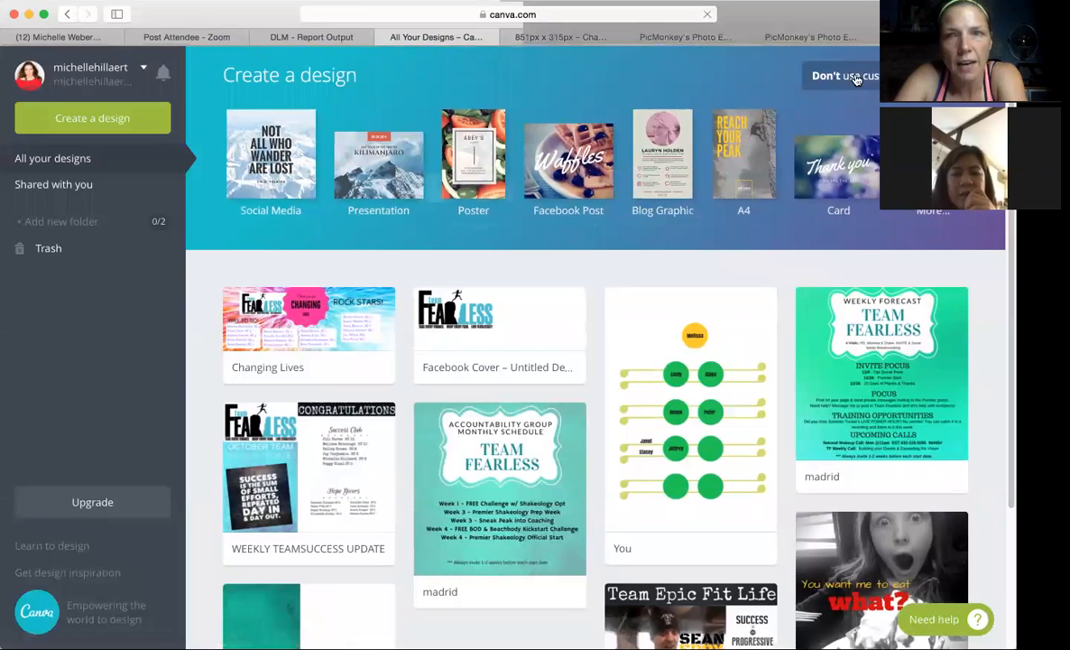
pyautogui.click(756, 114)
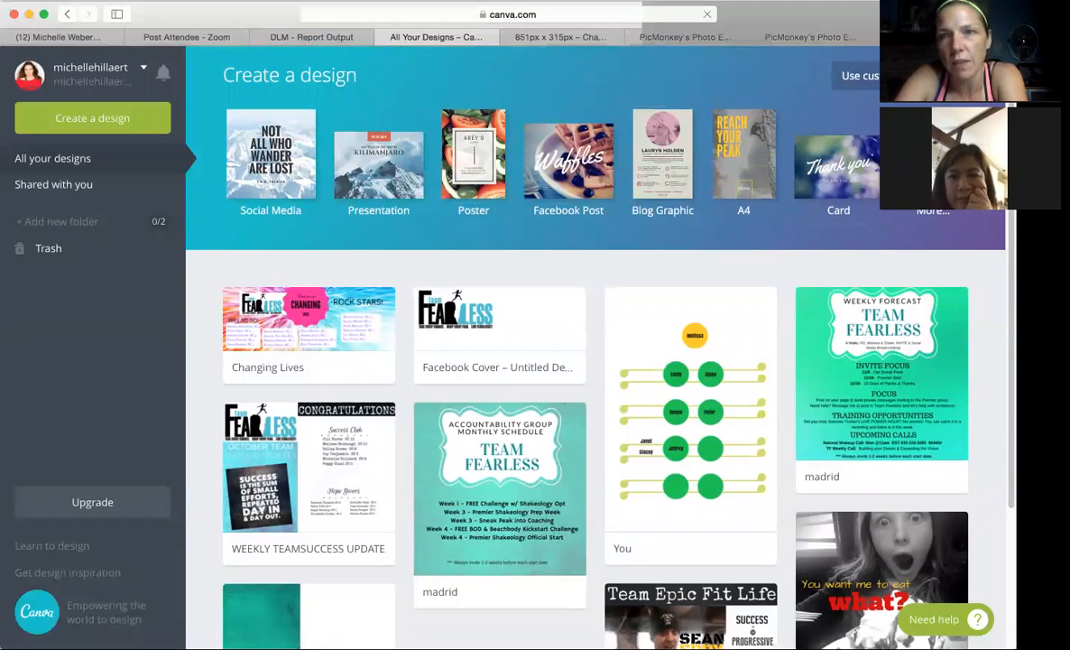
pyautogui.click(933, 182)
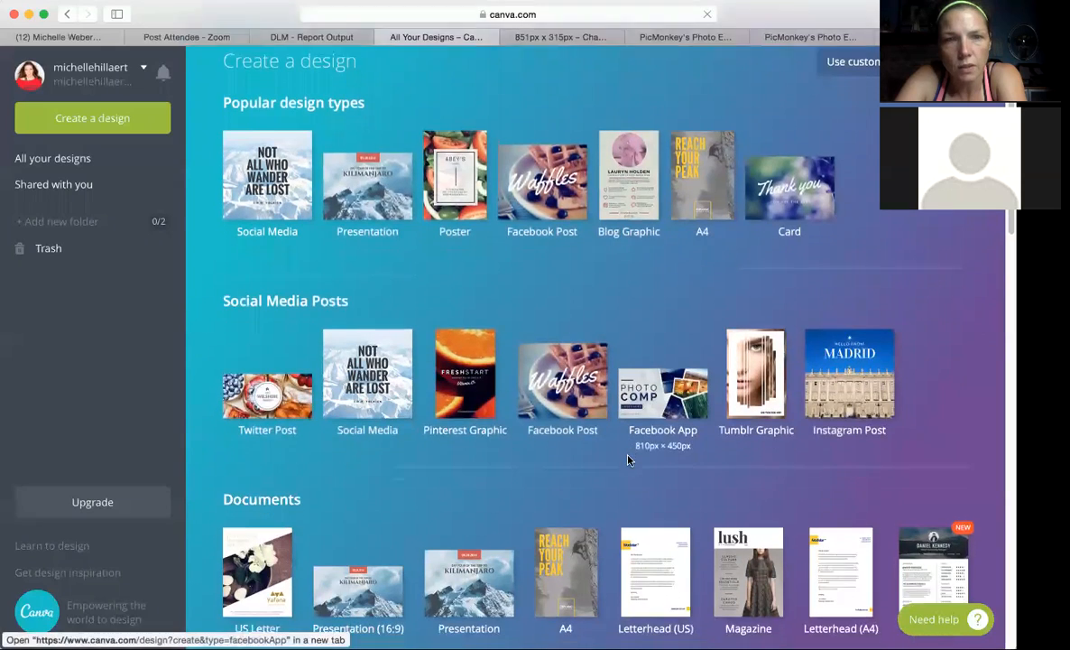
pyautogui.scroll(-1, 629, 461)
pyautogui.scroll(-4, 629, 460)
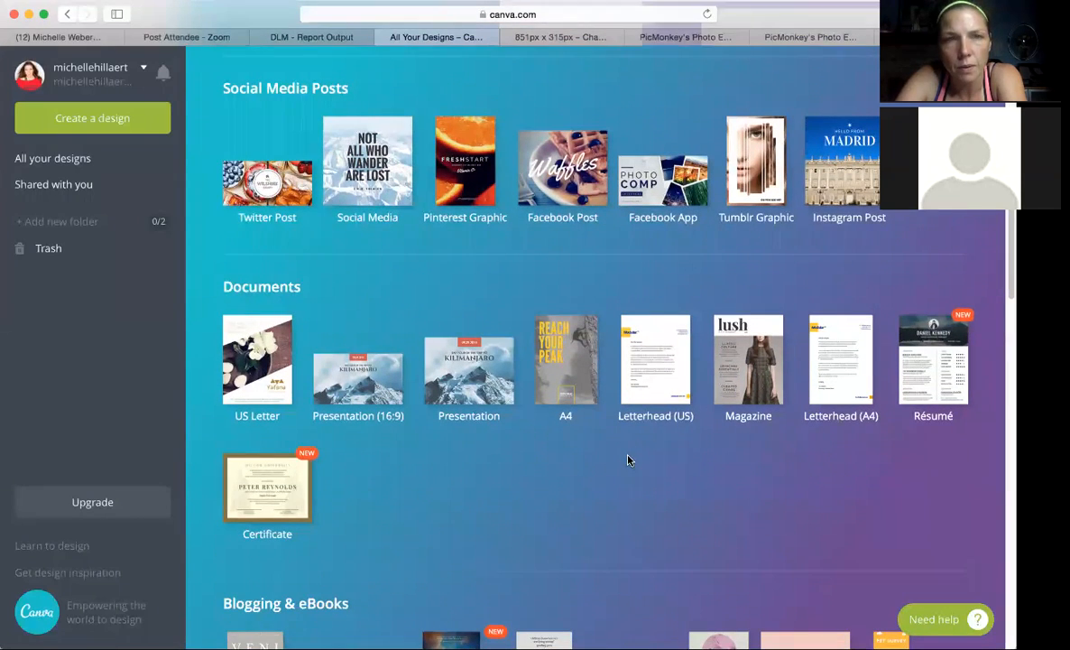
pyautogui.scroll(-5, 629, 460)
pyautogui.scroll(-13, 629, 440)
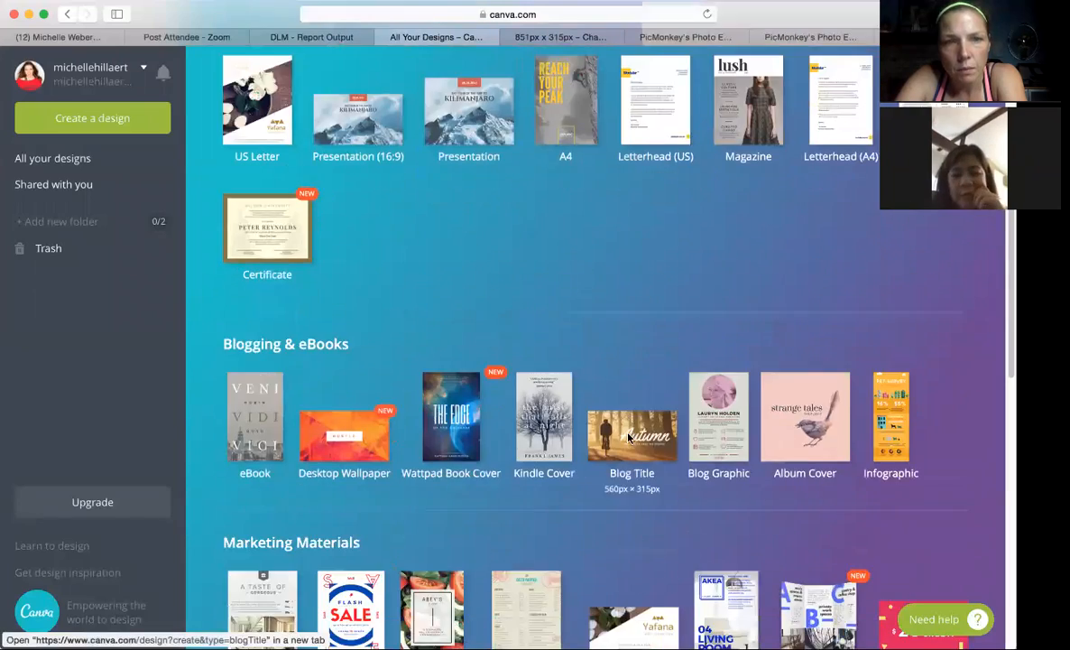
pyautogui.scroll(-4, 629, 438)
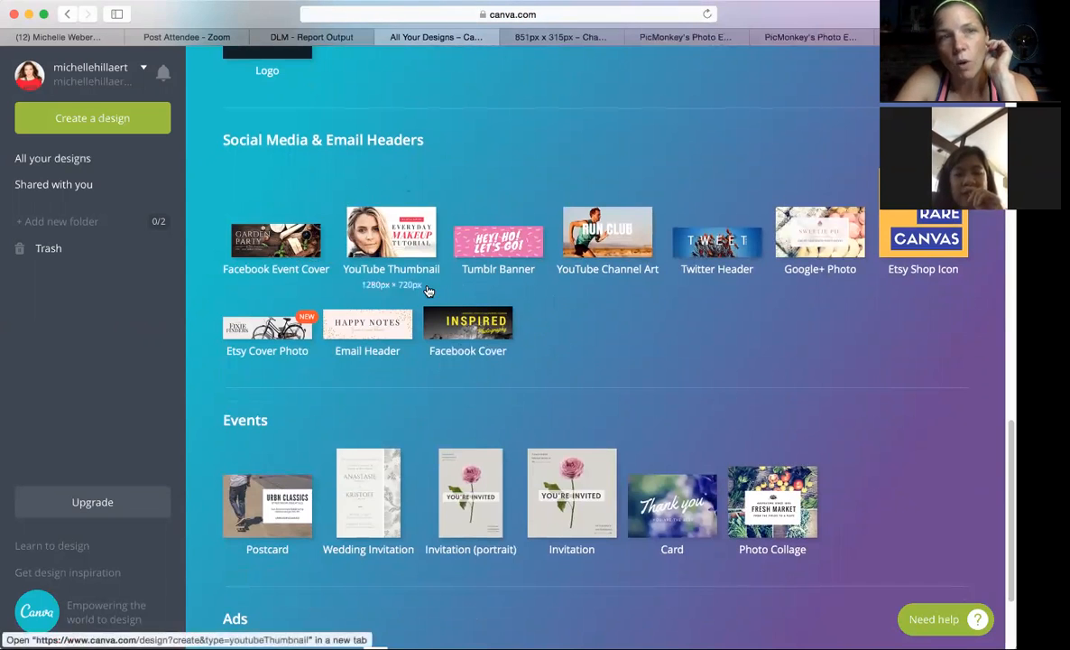
# Review the finished PicMonkey cover and the Changing Lives design, keeping the design's page open.
pyautogui.click(771, 37)
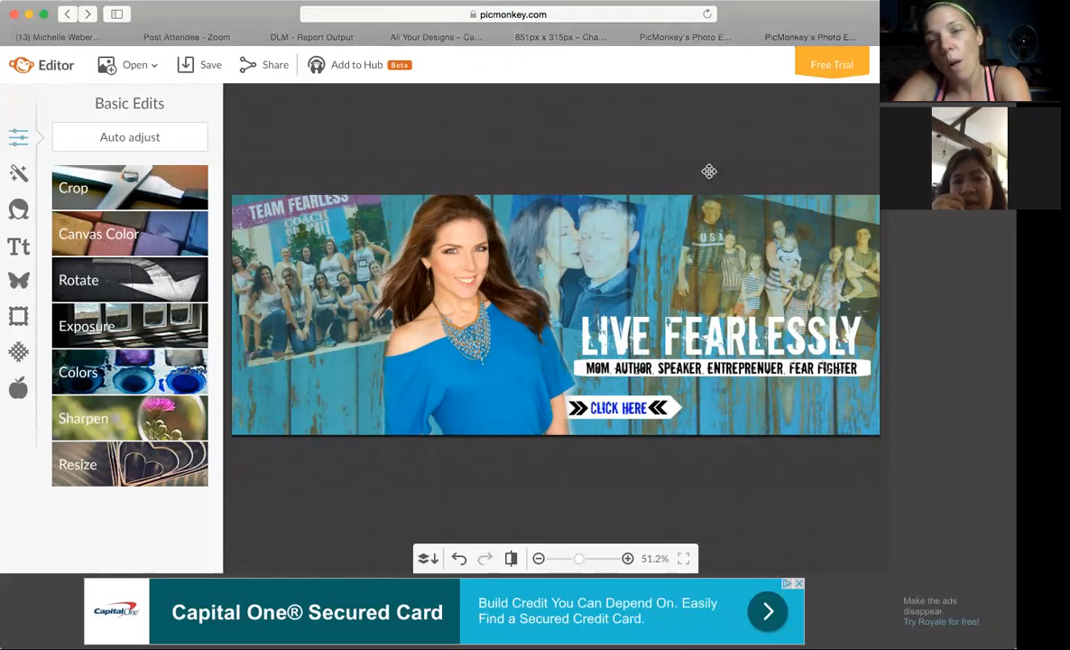
pyautogui.click(569, 37)
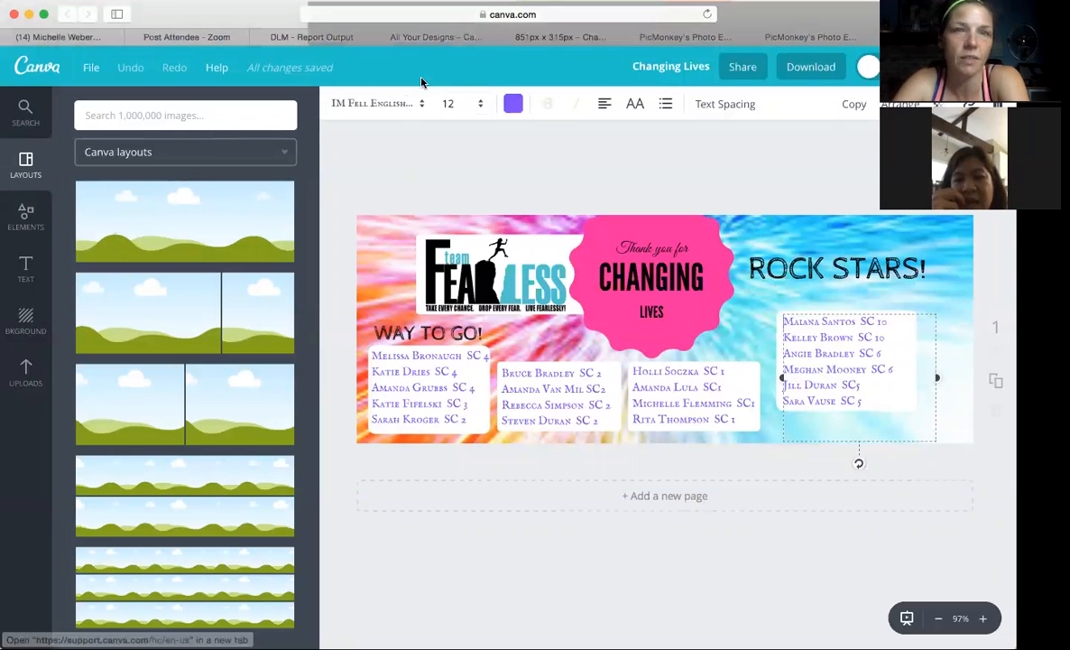
pyautogui.click(506, 38)
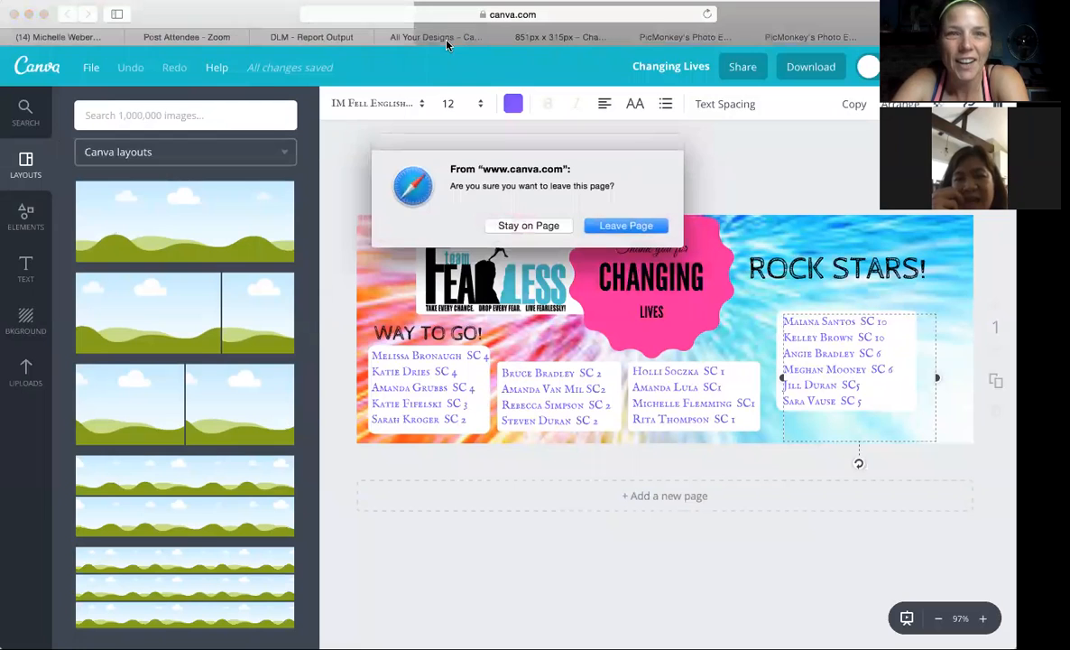
pyautogui.click(524, 225)
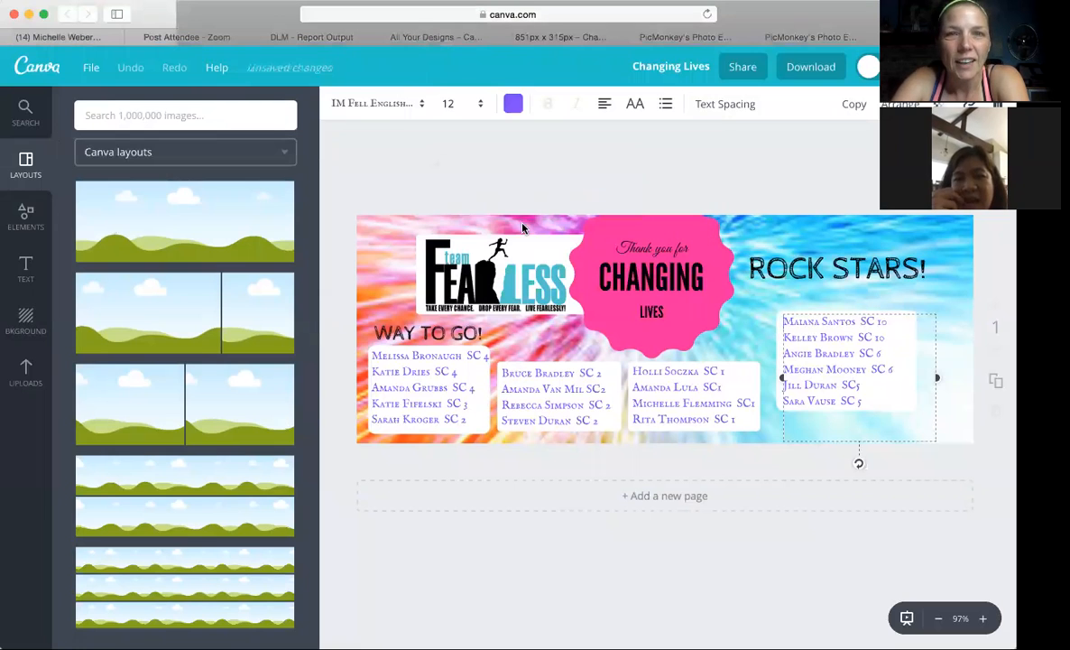
# Create a new Canva design of the Facebook Cover type from Social Media & Email Headers.
pyautogui.click(463, 40)
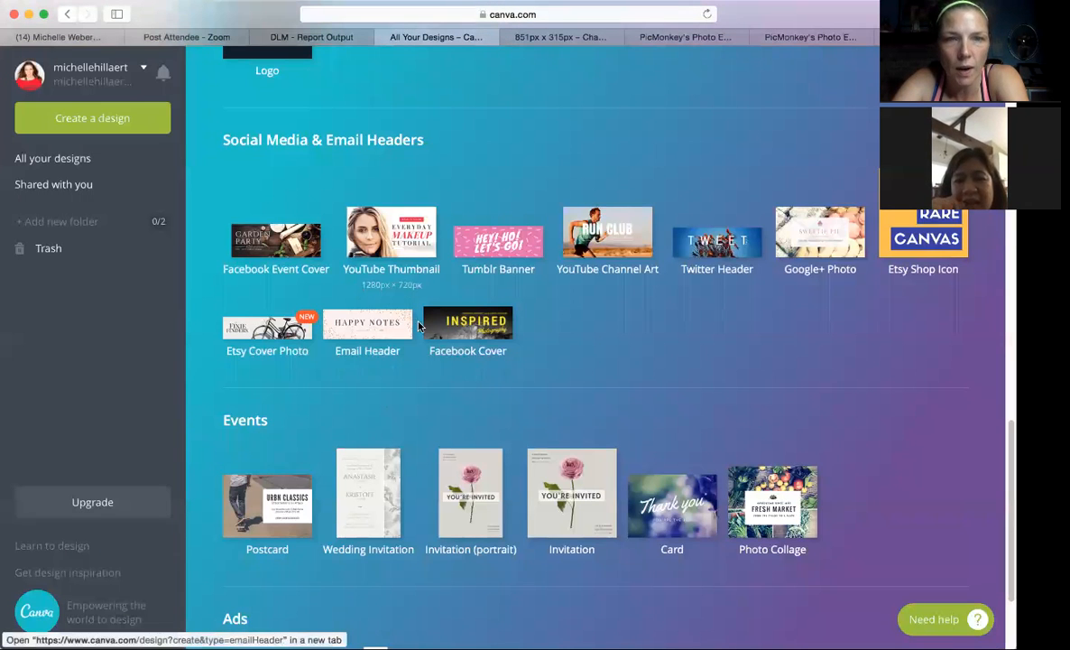
pyautogui.click(474, 320)
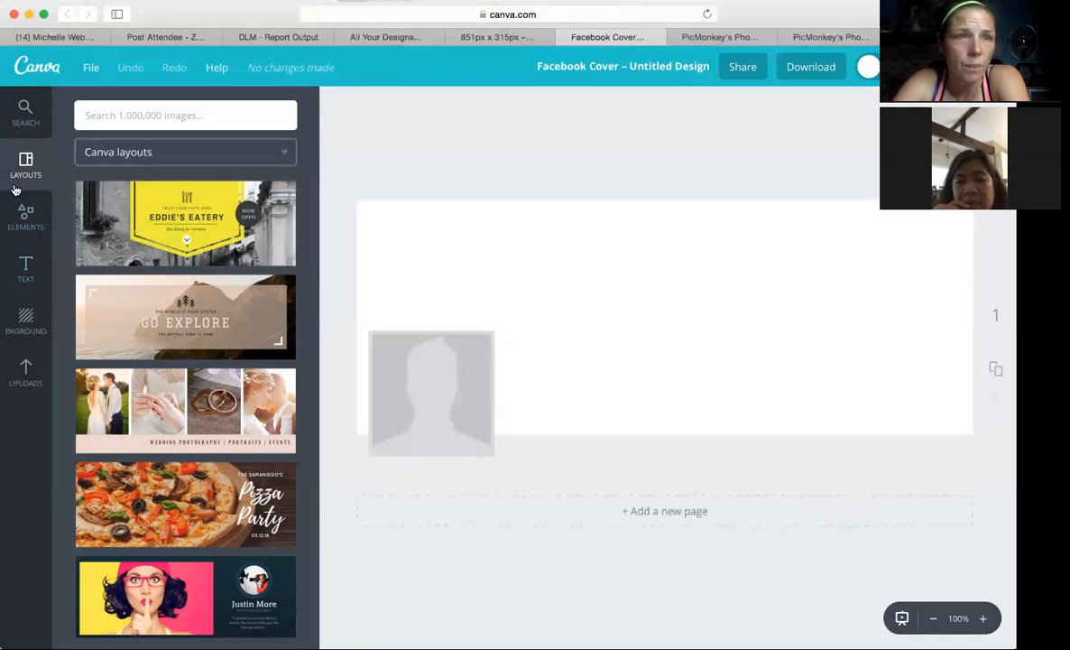
# Upload _I7A0214.jpg, family, married, profilepic, team and turquoise from the FBProfileCover folder to Canva.
pyautogui.click(27, 343)
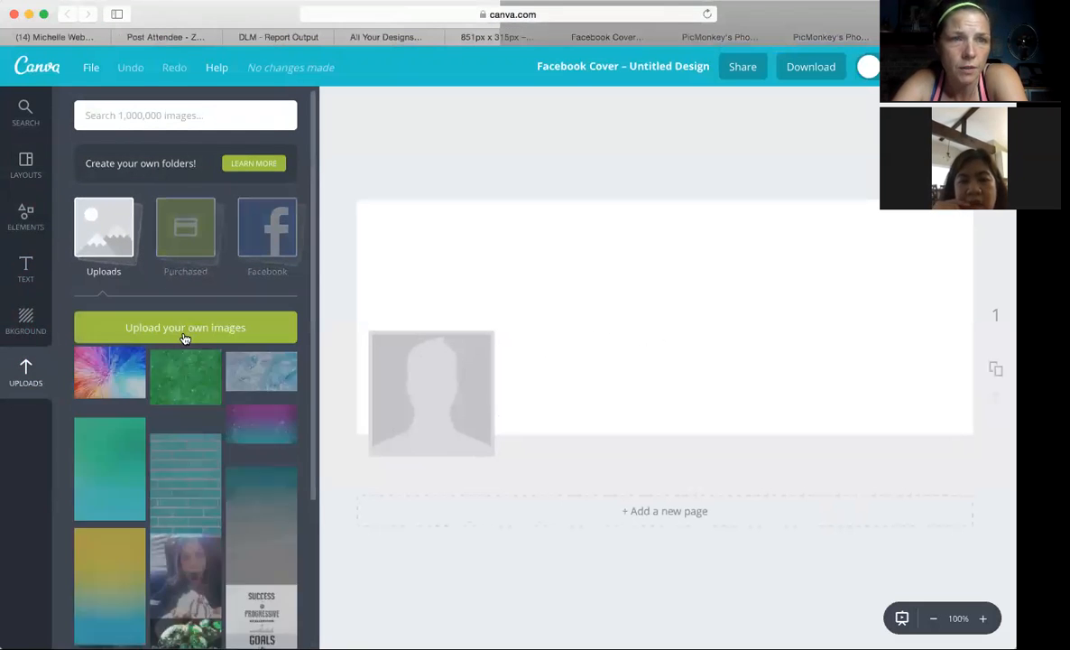
pyautogui.click(184, 333)
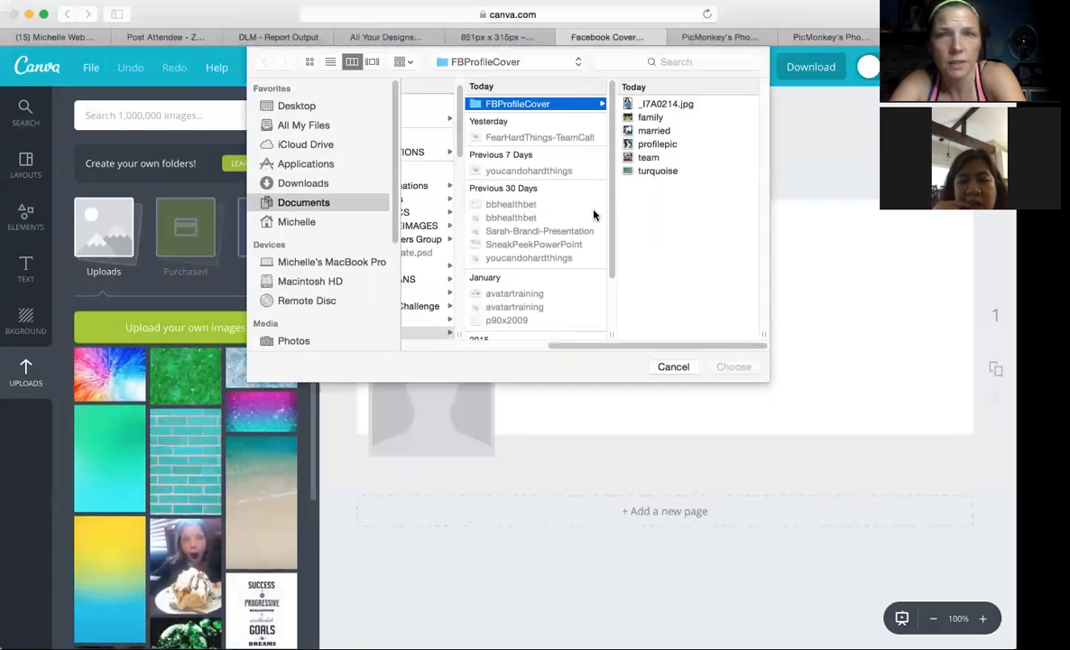
pyautogui.click(650, 105)
pyautogui.keyDown('shift'); pyautogui.click(486, 171); pyautogui.keyUp('shift')
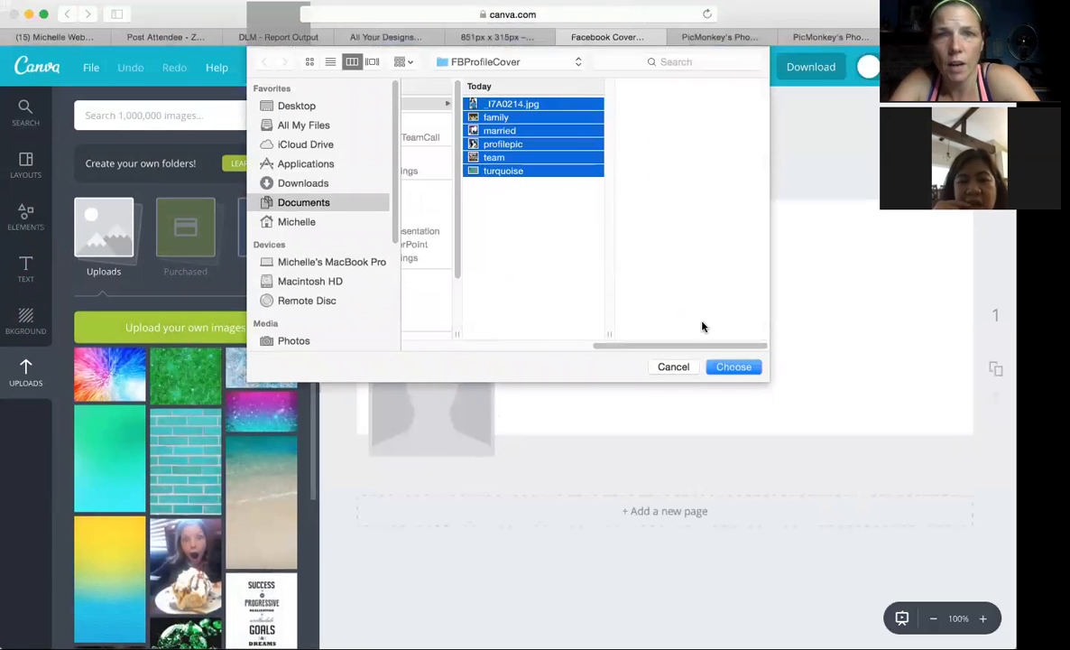
pyautogui.click(733, 367)
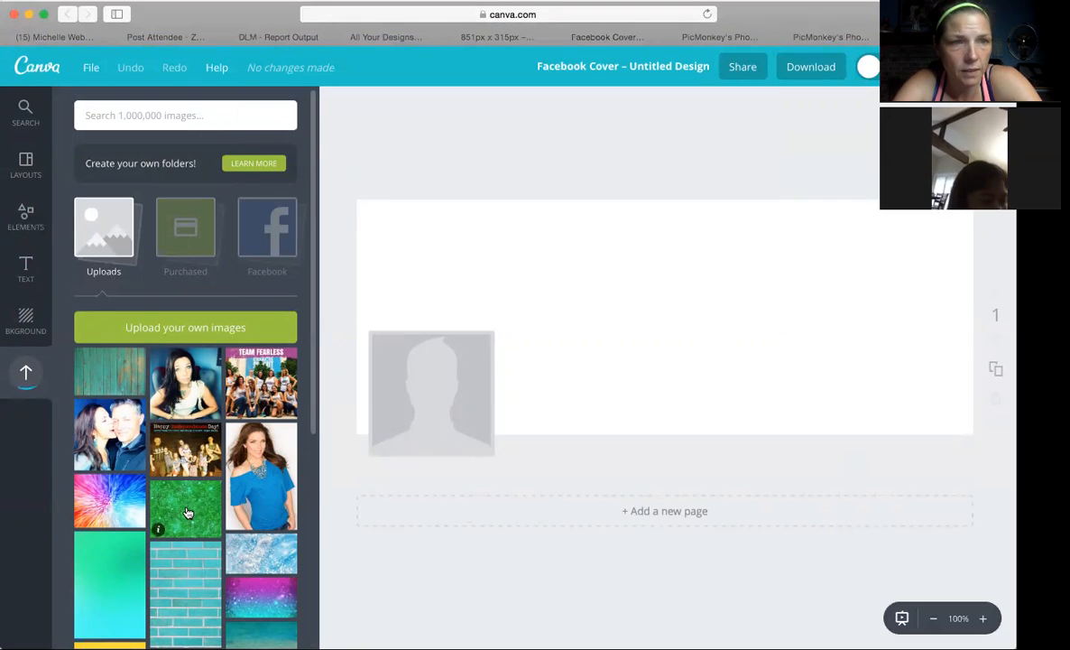
# Try placing the green glitter image on the blank cover, and delete it.
pyautogui.scroll(-5, 194, 406)
pyautogui.scroll(5, 190, 420)
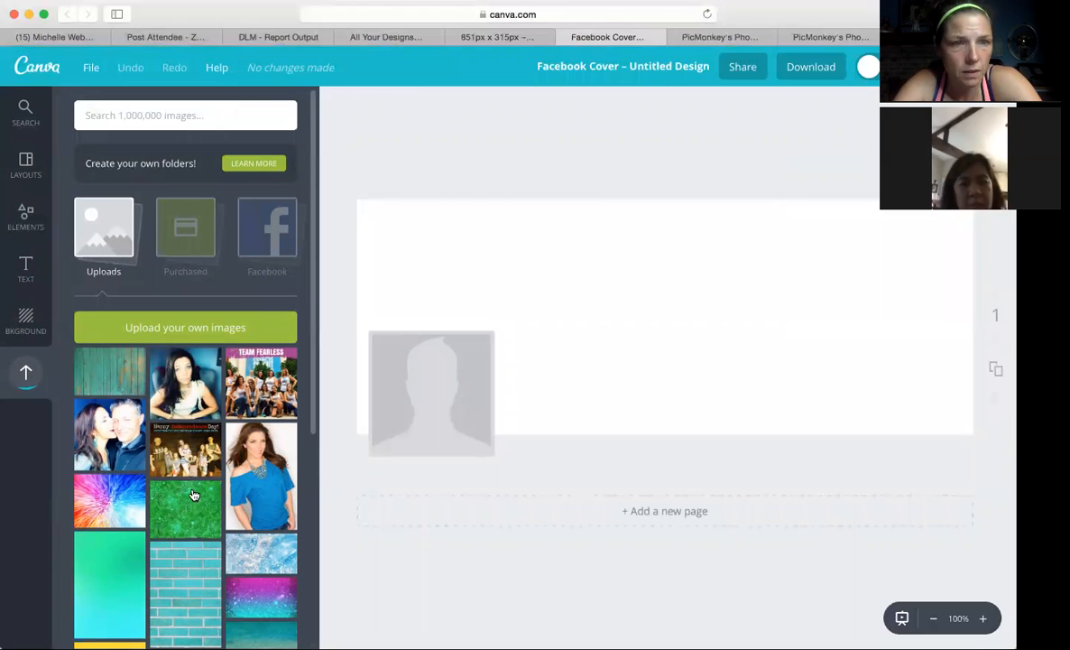
pyautogui.click(185, 510)
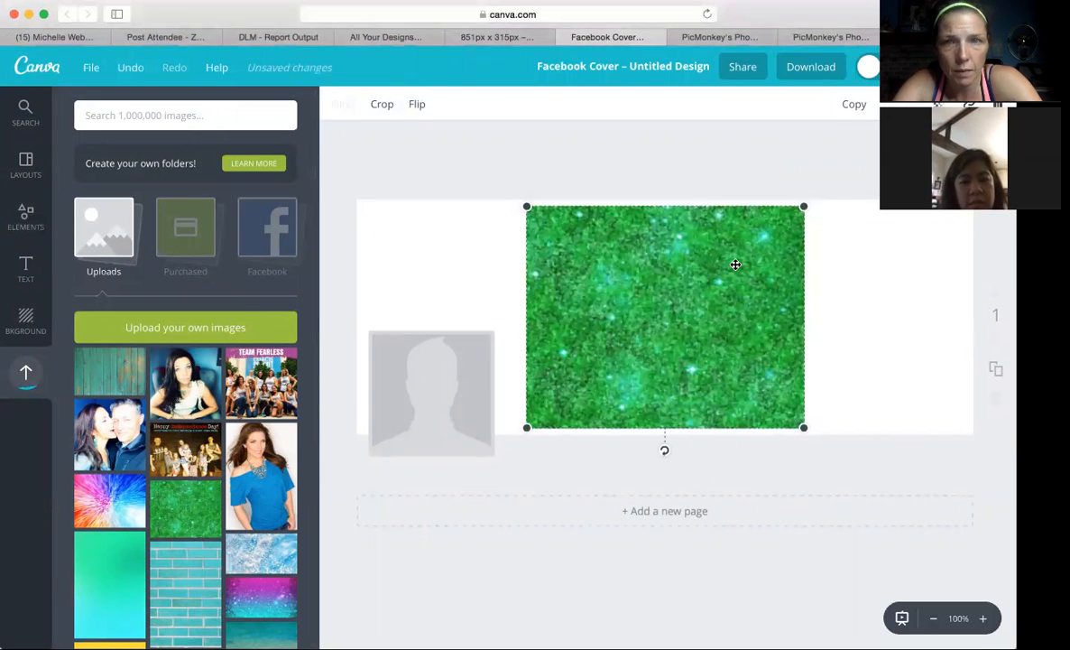
pyautogui.press('Delete')
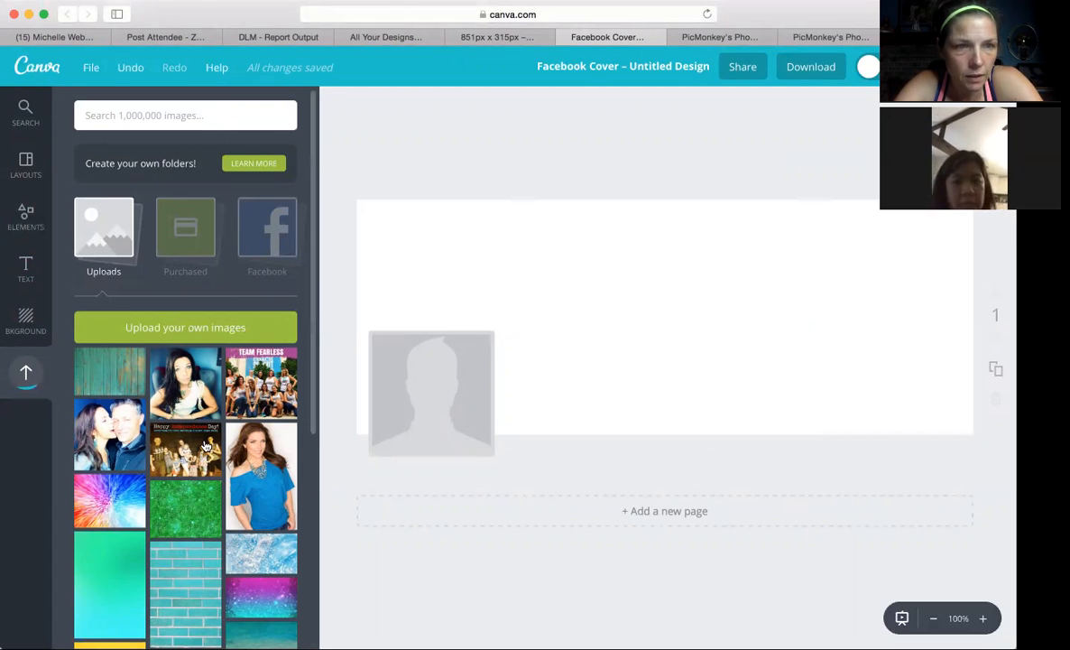
pyautogui.scroll(1, 233, 475)
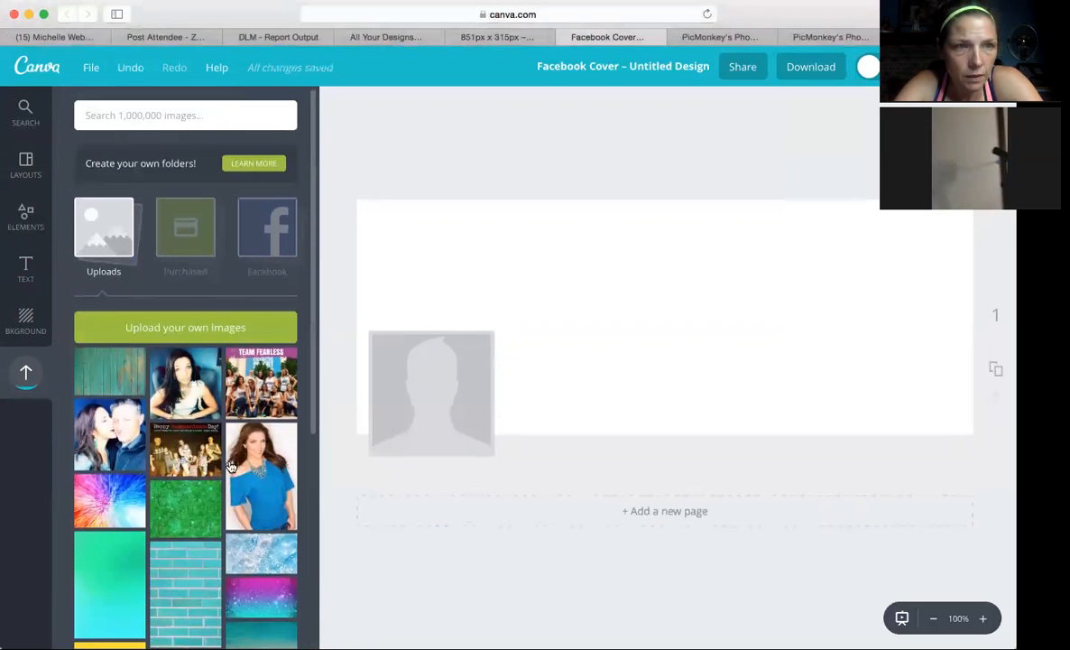
pyautogui.click(27, 108)
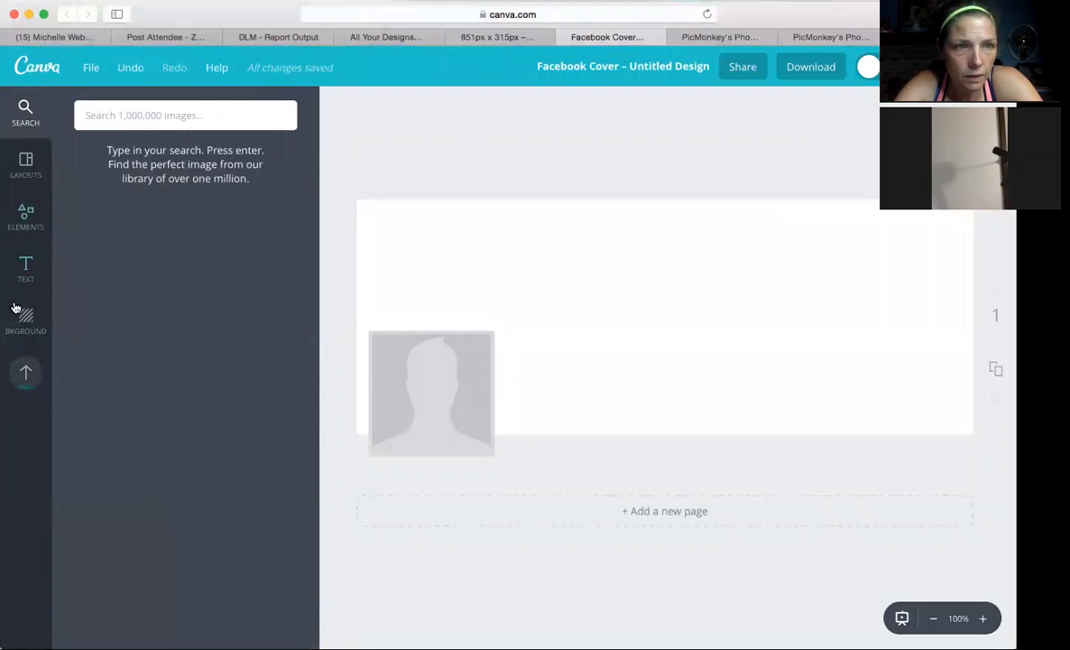
pyautogui.click(25, 372)
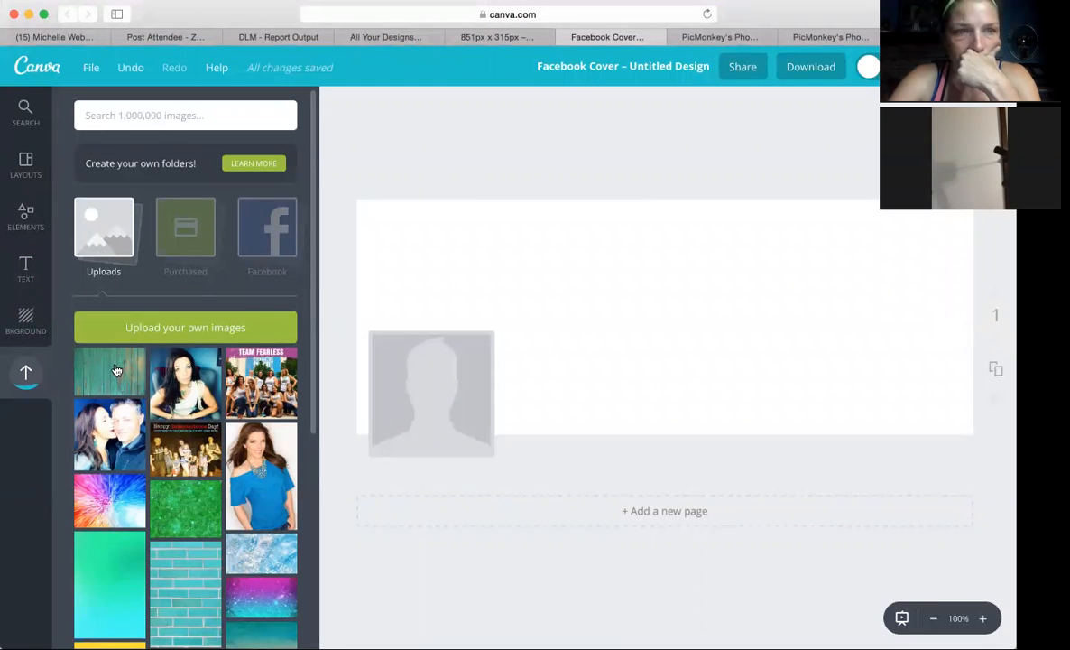
# Add the uploaded portrait of the woman in the blue top to the blank cover, just right of its centre.
pyautogui.scroll(-4, 189, 476)
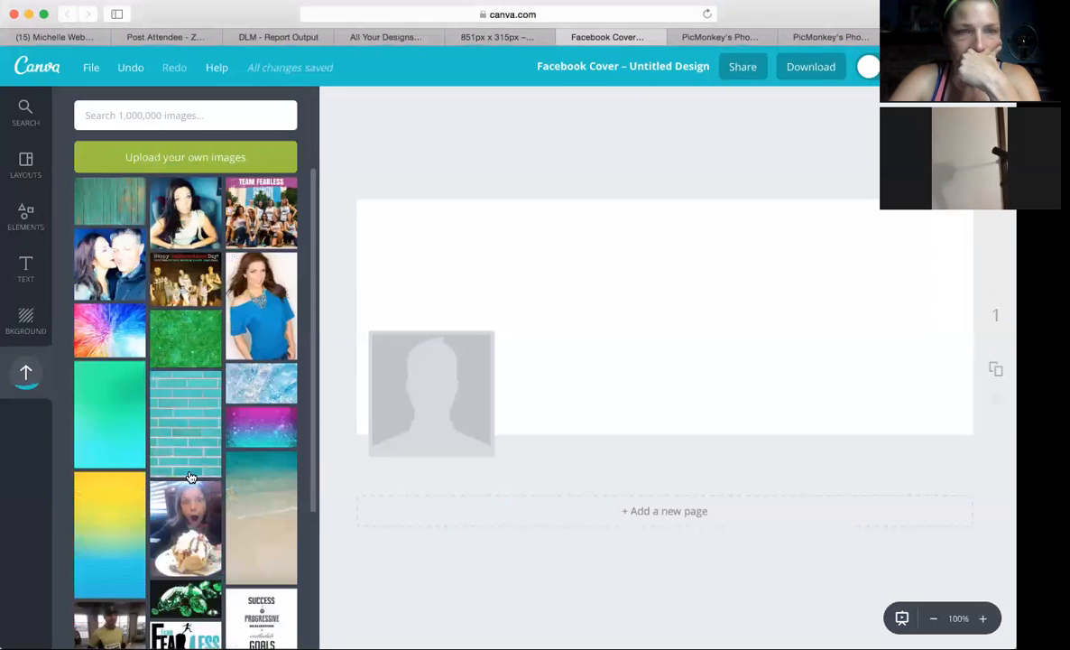
pyautogui.scroll(-4, 189, 476)
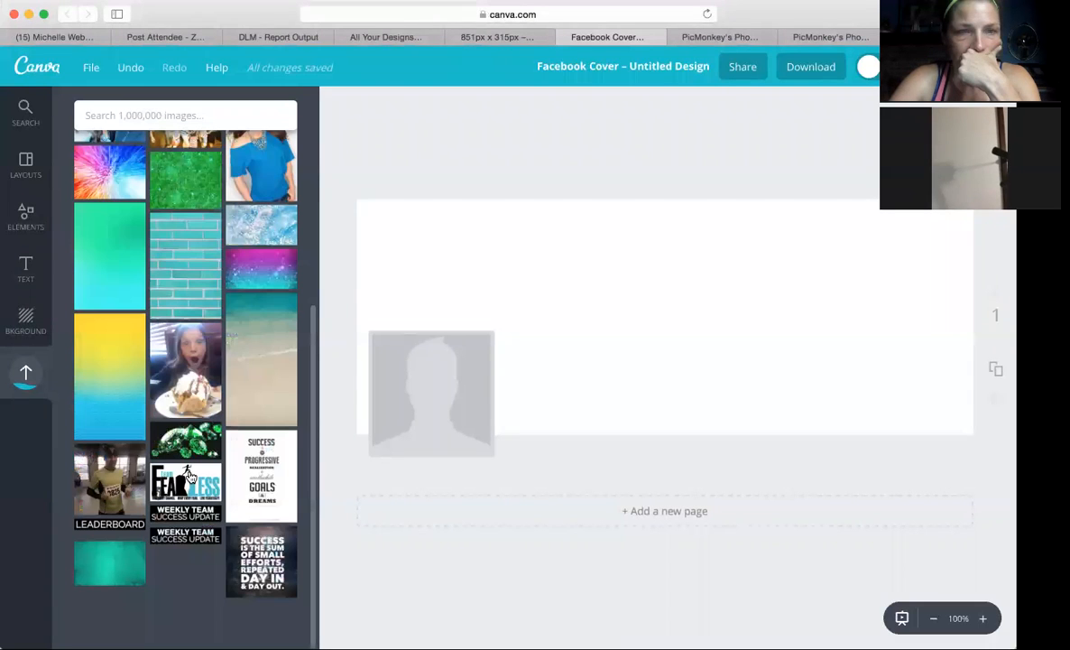
pyautogui.scroll(8, 189, 476)
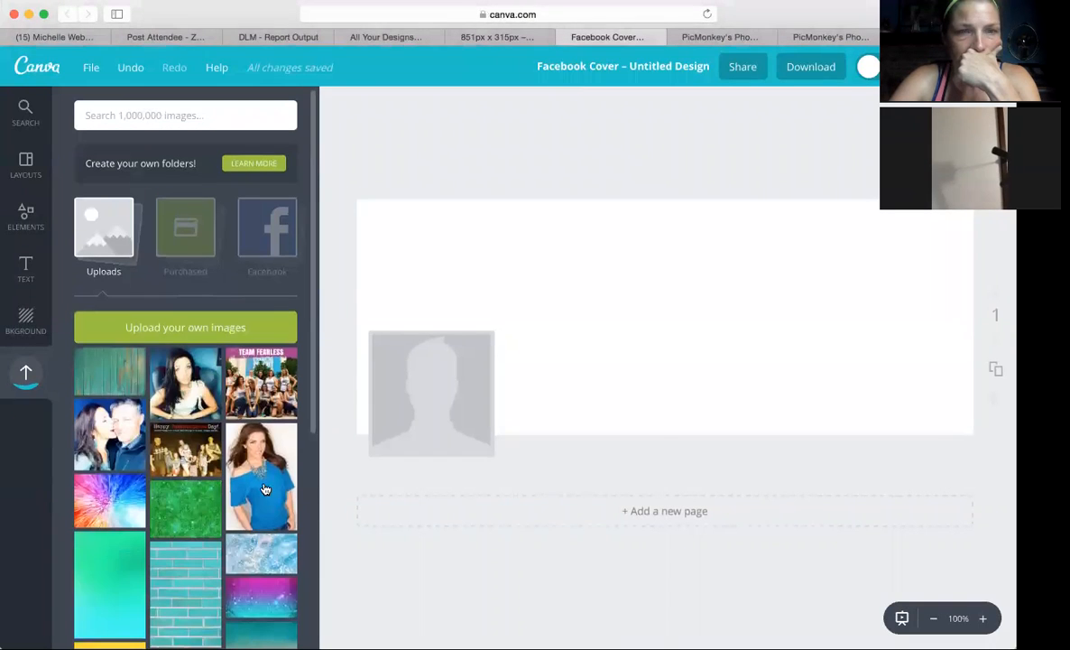
pyautogui.click(265, 487)
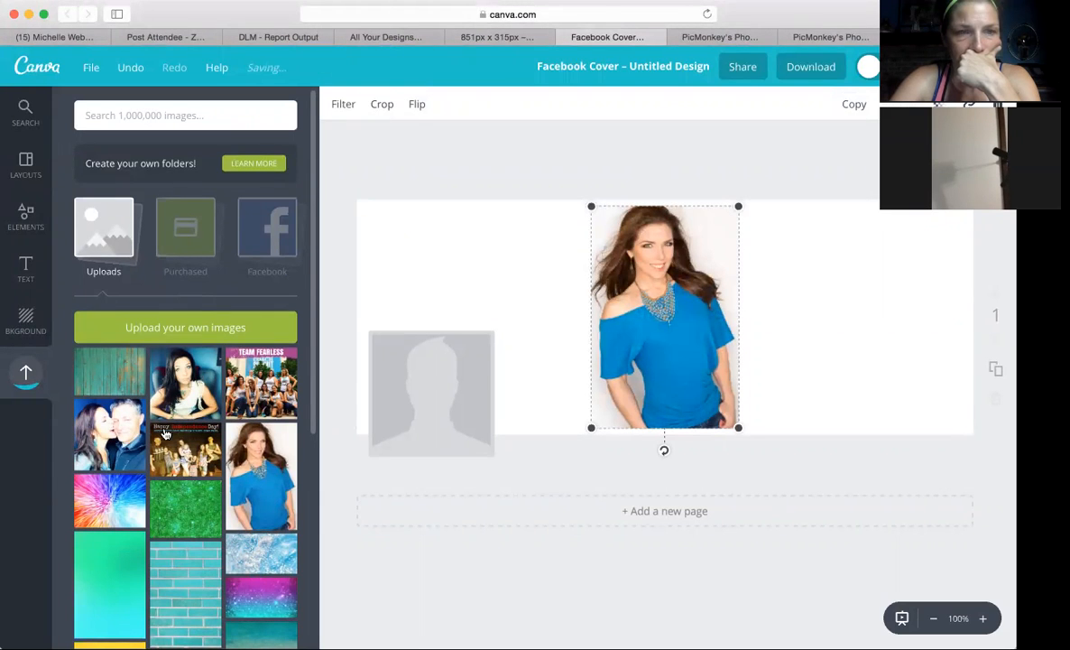
pyautogui.rightClick(684, 344)
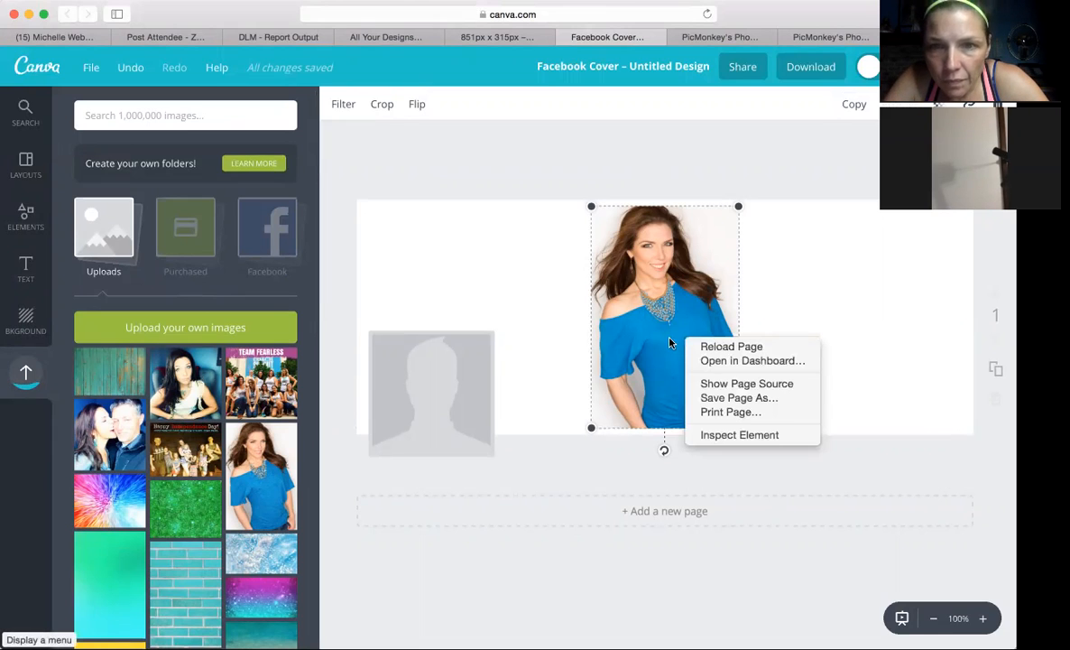
pyautogui.click(586, 297)
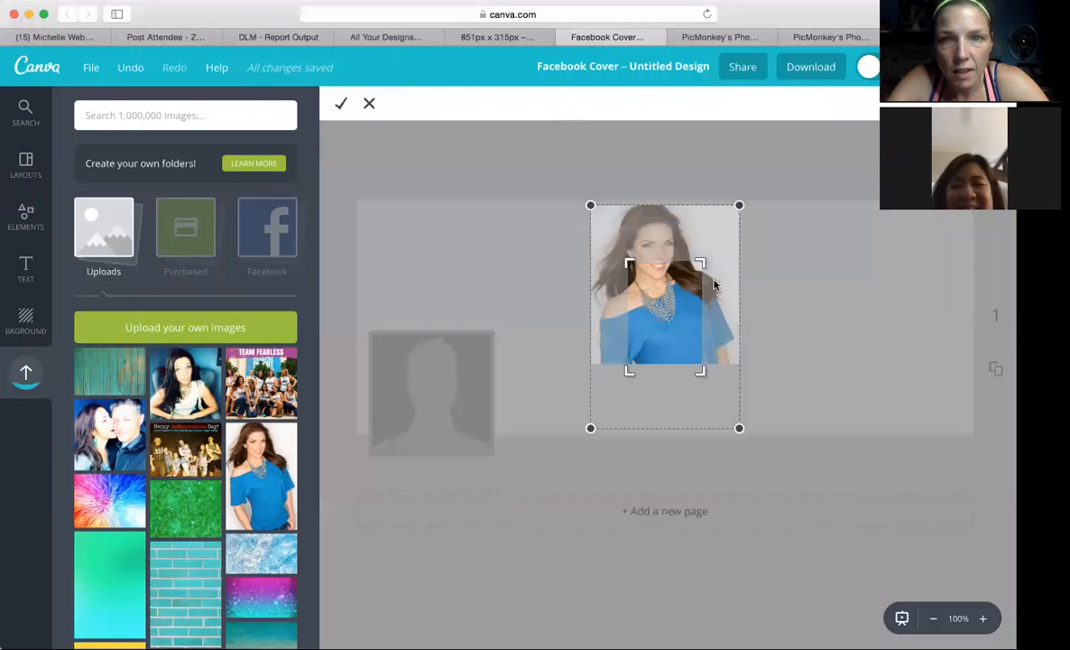
pyautogui.click(369, 106)
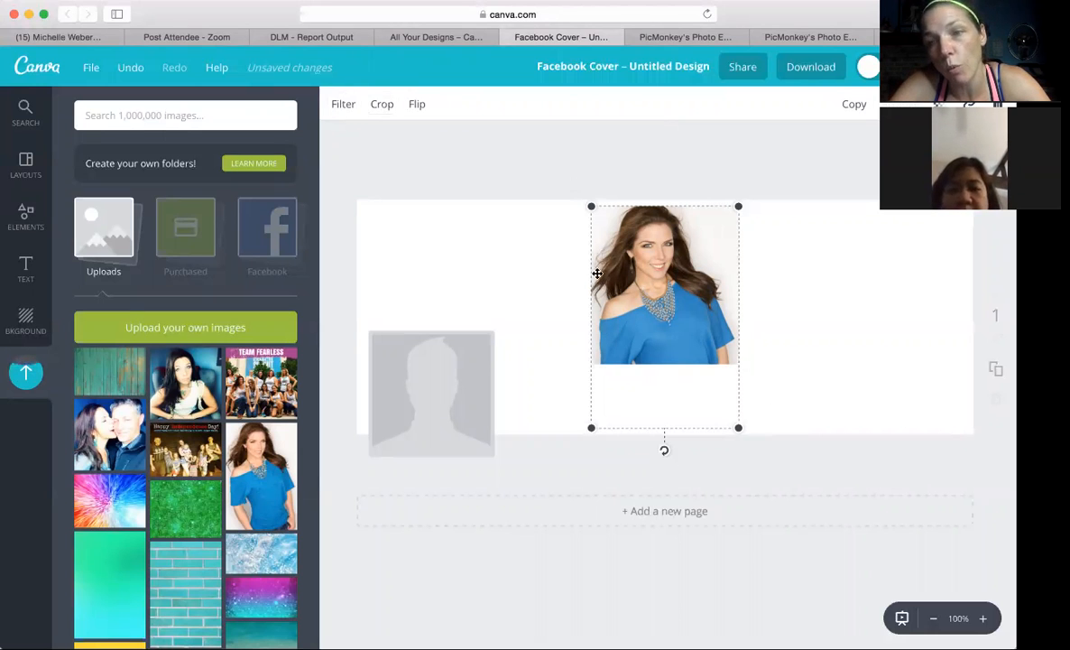
pyautogui.moveTo(598, 319)
pyautogui.mouseDown()
pyautogui.moveTo(521, 346)
pyautogui.moveTo(604, 330)
pyautogui.mouseUp()
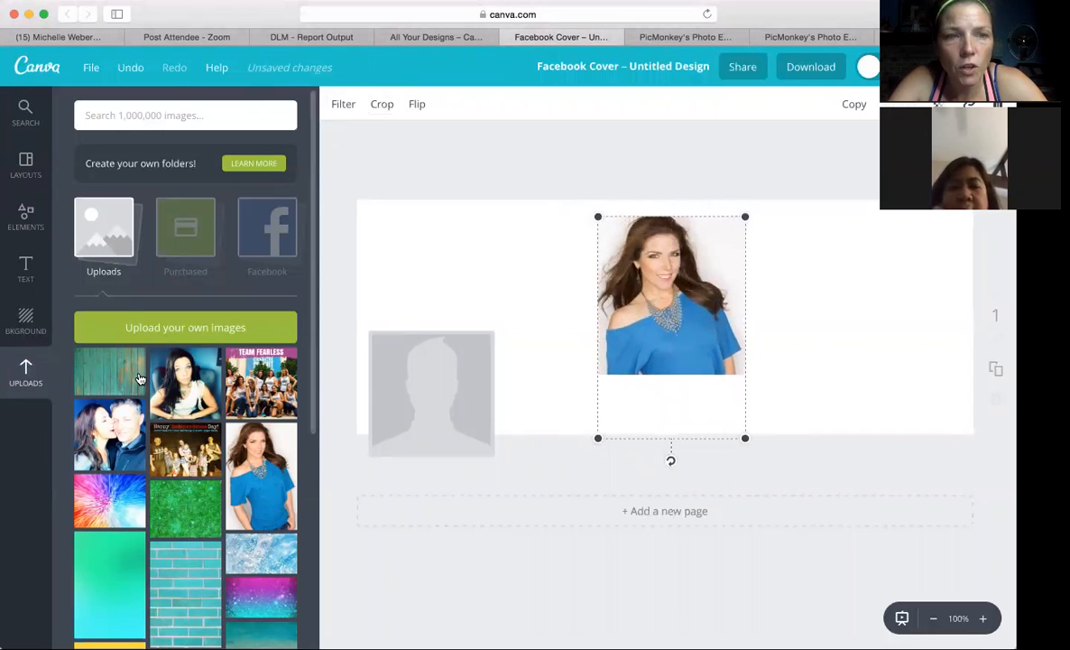
# Fill the whole cover with the turquoise wood image behind the portrait, and move the portrait slightly lower.
pyautogui.click(95, 361)
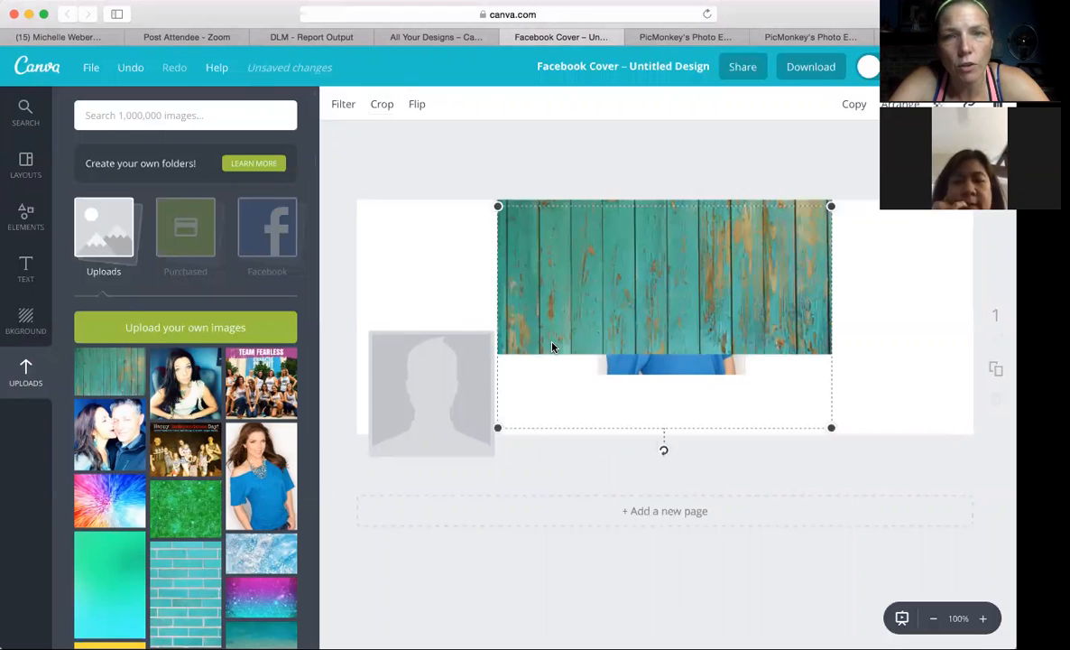
pyautogui.moveTo(605, 265); pyautogui.dragTo(453, 262)
pyautogui.moveTo(704, 427); pyautogui.dragTo(1012, 636)
pyautogui.moveTo(734, 227); pyautogui.dragTo(657, 351)
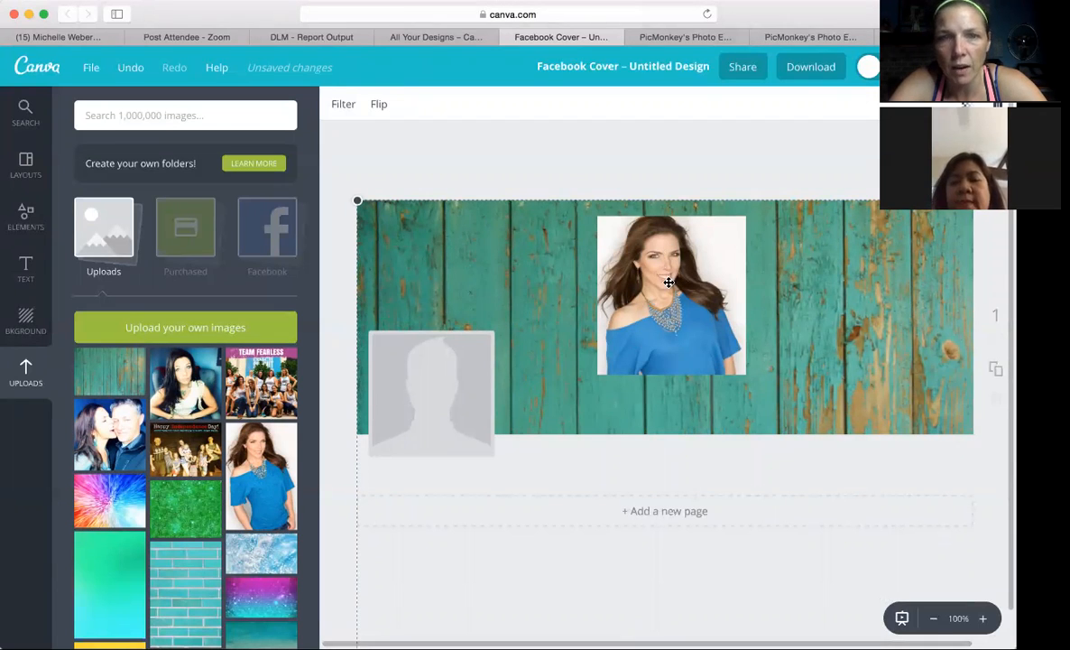
pyautogui.click(674, 319)
pyautogui.moveTo(674, 319)
pyautogui.mouseDown()
pyautogui.moveTo(676, 336)
pyautogui.moveTo(672, 309)
pyautogui.mouseUp()
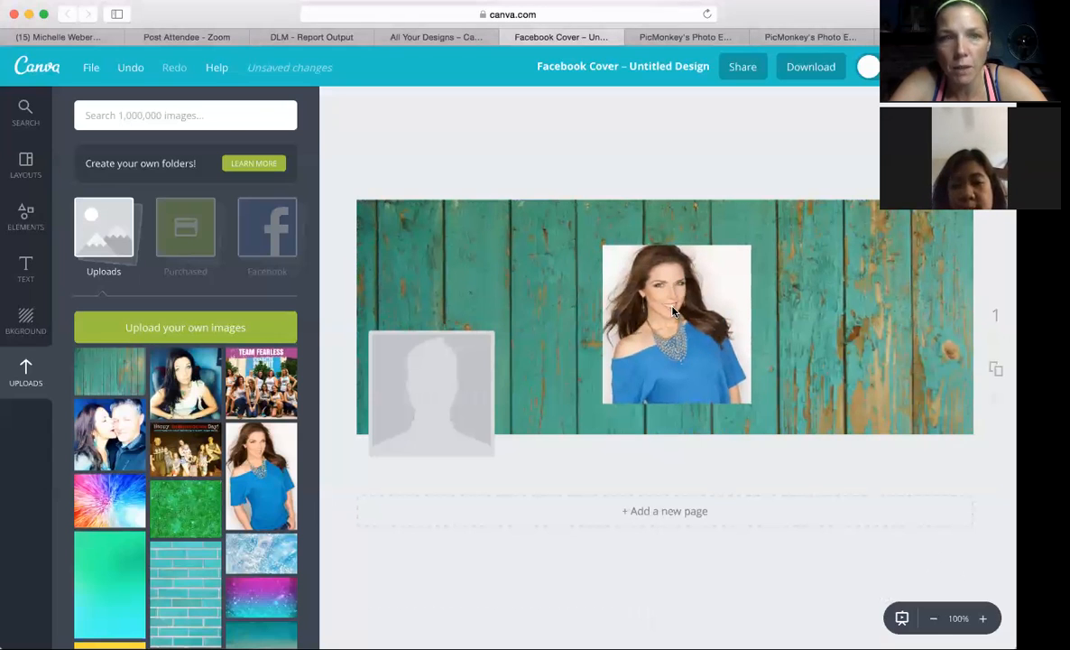
# Add the Team Fearless group photo to the cover and shift it slightly left of the centre.
pyautogui.click(276, 357)
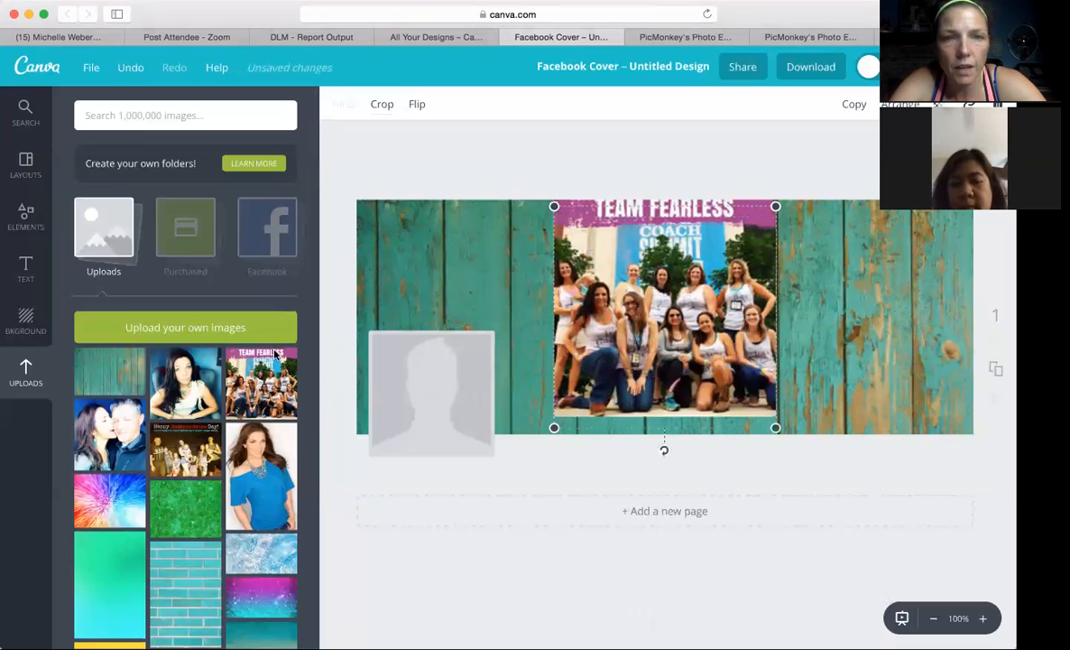
pyautogui.moveTo(692, 245); pyautogui.dragTo(483, 258)
pyautogui.click(482, 258)
pyautogui.press('Delete')
pyautogui.moveTo(590, 270); pyautogui.dragTo(428, 276)
pyautogui.moveTo(560, 320); pyautogui.dragTo(595, 307)
pyautogui.moveTo(616, 232); pyautogui.dragTo(753, 200)
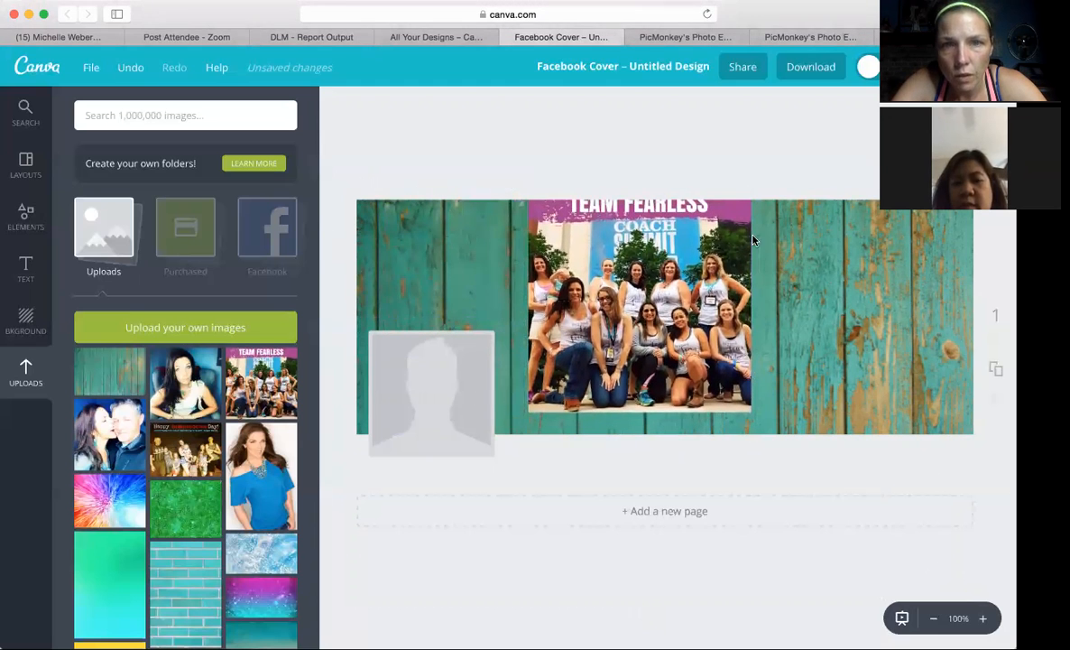
# Shrink the Team Fearless photo, tilt it counter-clockwise and place it in the cover's upper-left corner.
pyautogui.click(787, 348)
pyautogui.click(725, 354)
pyautogui.moveTo(750, 414); pyautogui.dragTo(662, 370)
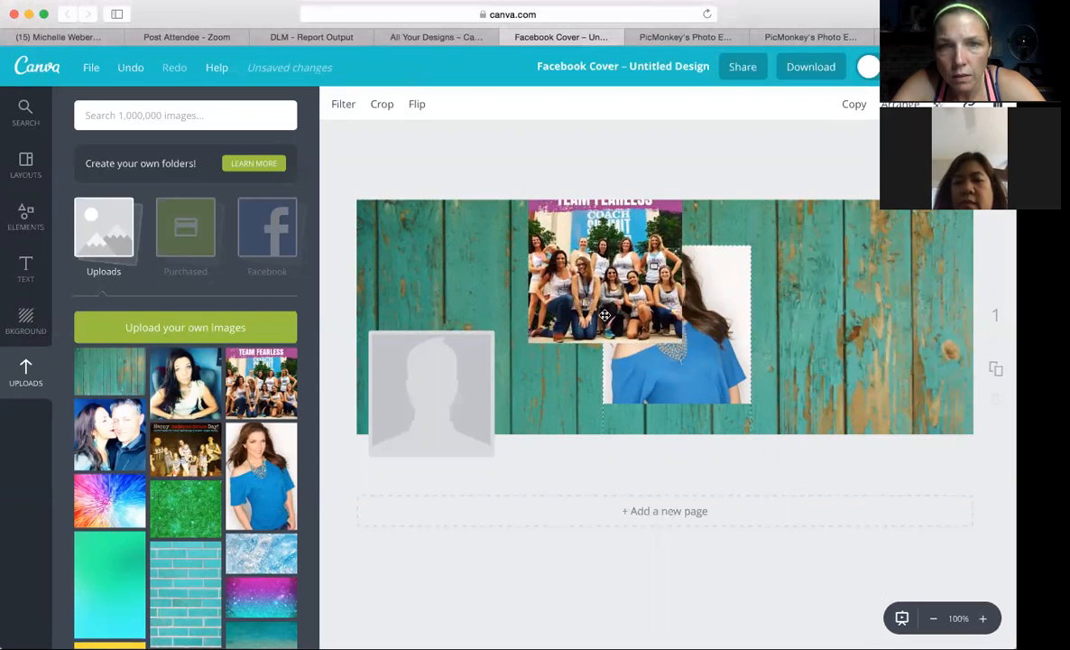
pyautogui.moveTo(602, 362); pyautogui.dragTo(635, 360)
pyautogui.moveTo(637, 291); pyautogui.dragTo(462, 312)
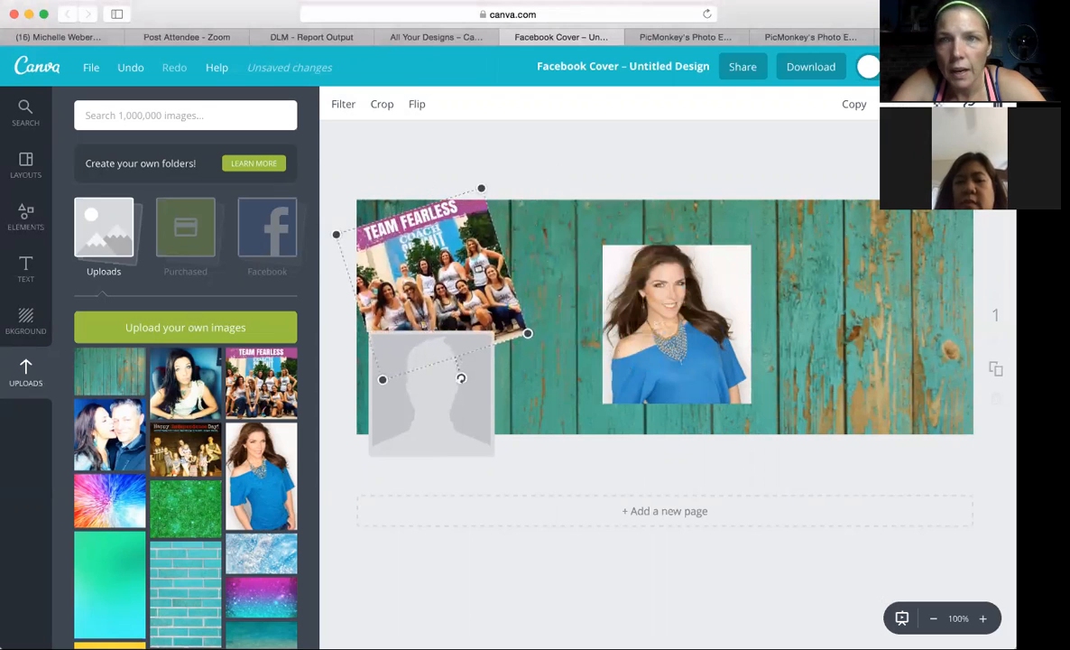
# Make the Team Fearless photo semi-transparent and move the portrait left, closer to it.
pyautogui.click(941, 104)
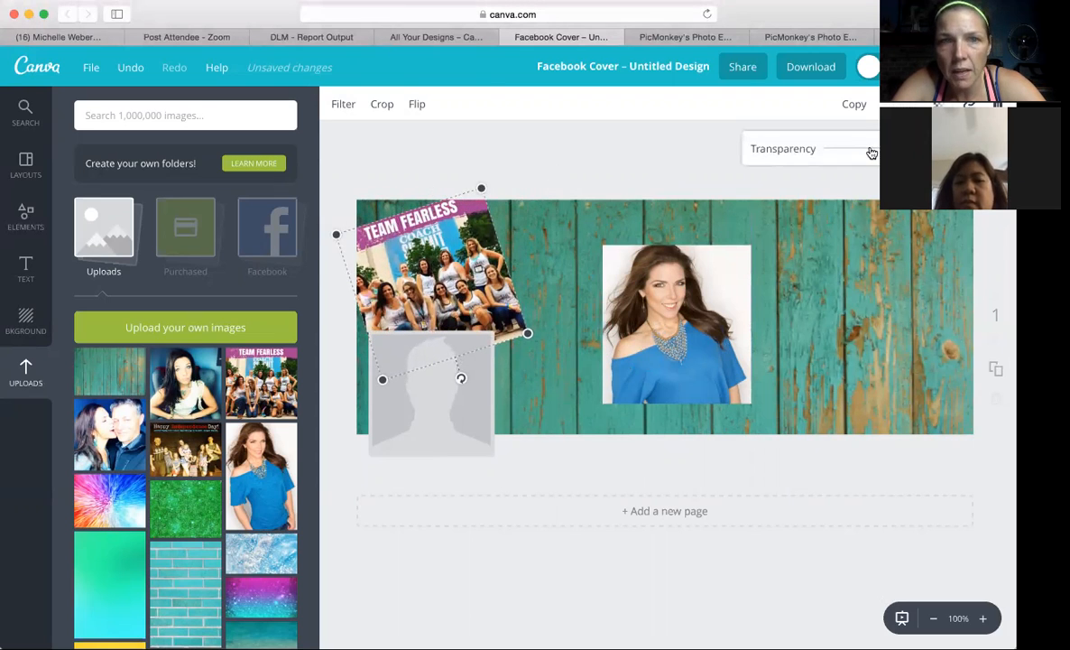
pyautogui.moveTo(853, 151); pyautogui.dragTo(874, 155)
pyautogui.moveTo(734, 282); pyautogui.dragTo(677, 289)
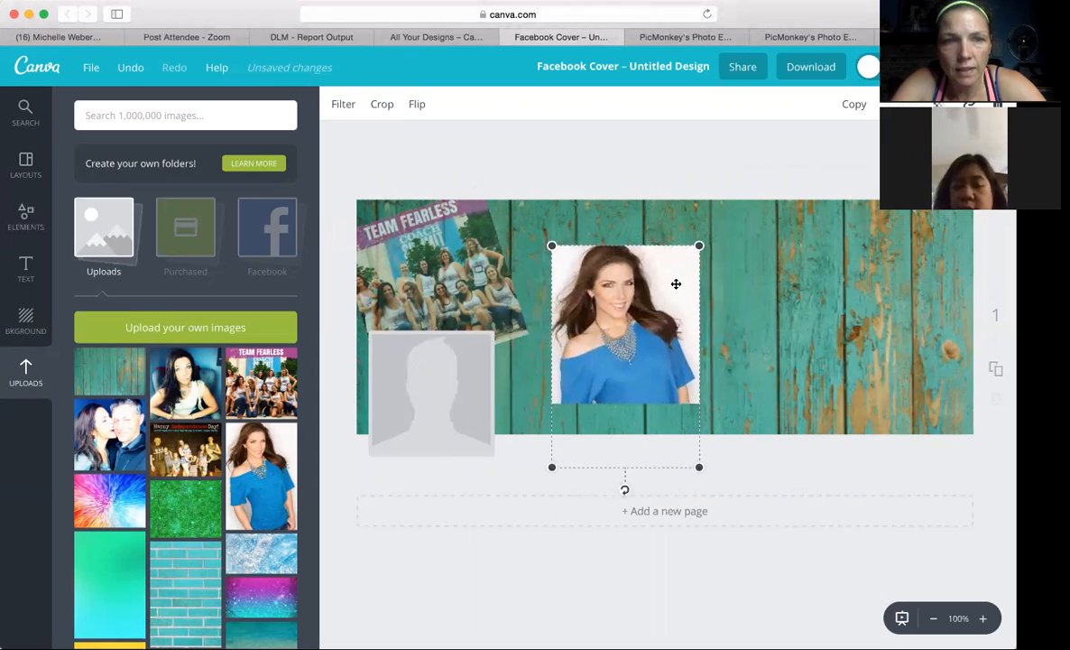
# Add the family Independence Day photo, scaled down and tilted clockwise, in the cover's upper-right corner.
pyautogui.click(205, 450)
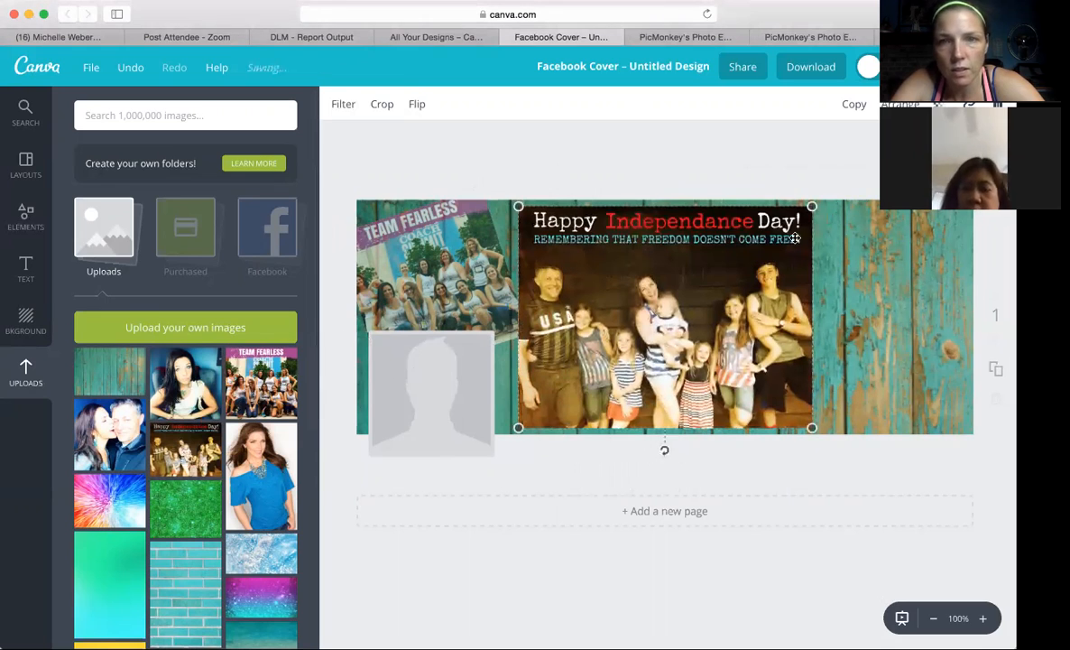
pyautogui.moveTo(812, 206); pyautogui.dragTo(736, 288)
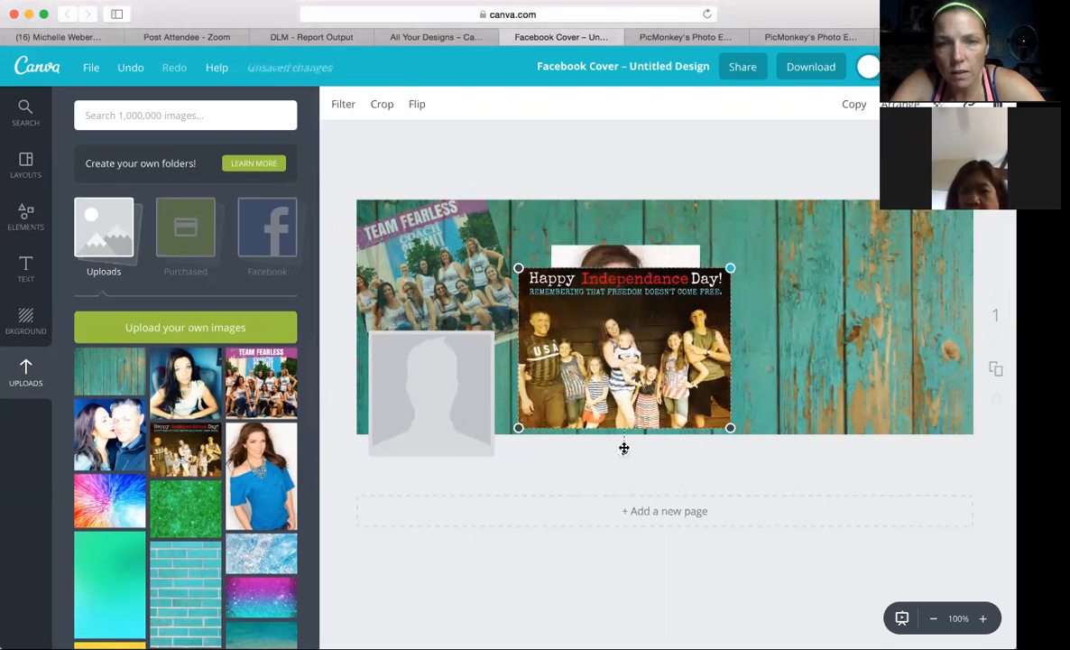
pyautogui.moveTo(624, 450)
pyautogui.mouseDown()
pyautogui.moveTo(585, 442)
pyautogui.moveTo(606, 447)
pyautogui.mouseUp()
pyautogui.moveTo(631, 352); pyautogui.dragTo(869, 281)
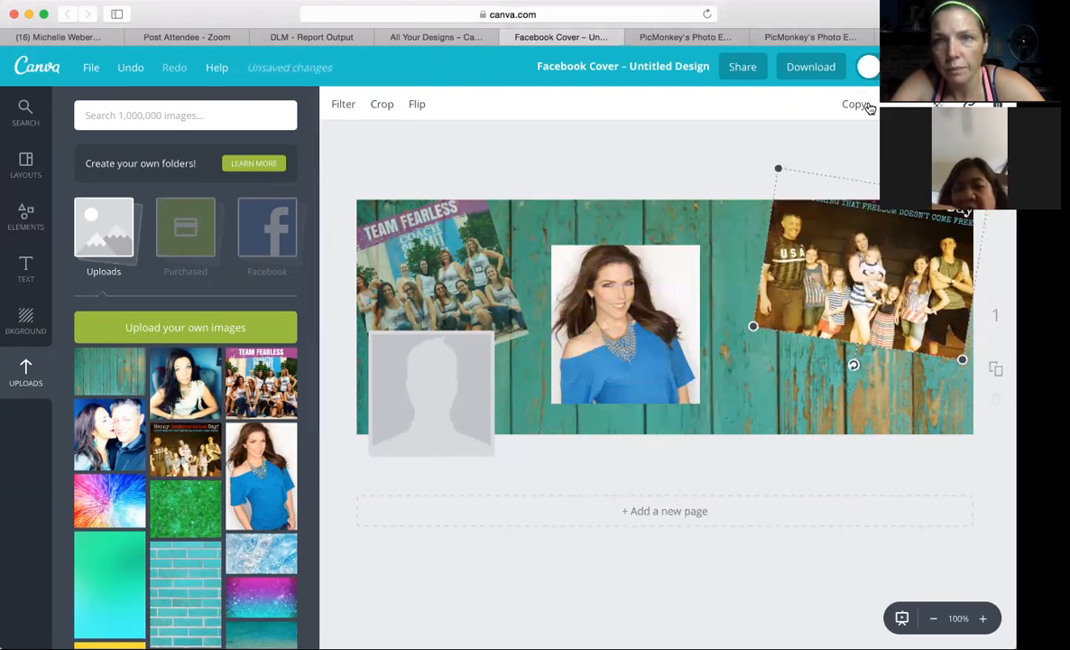
# Make the family photo semi-transparent and move the portrait down and left, near the cover's bottom edge.
pyautogui.click(946, 104)
pyautogui.moveTo(903, 149); pyautogui.dragTo(871, 158)
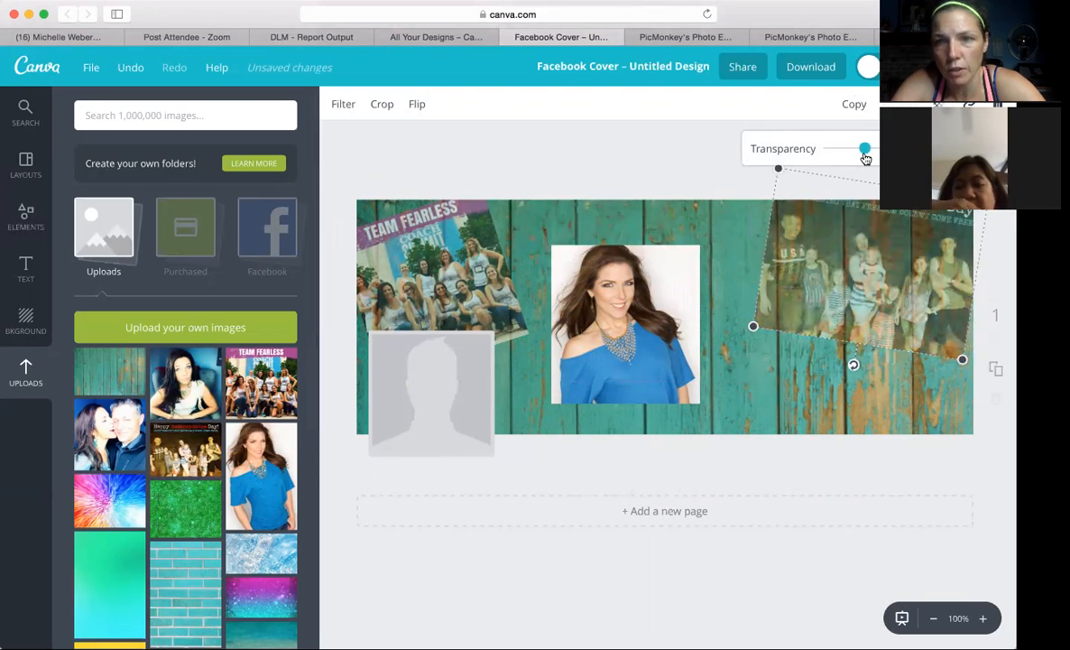
pyautogui.moveTo(620, 352); pyautogui.dragTo(602, 373)
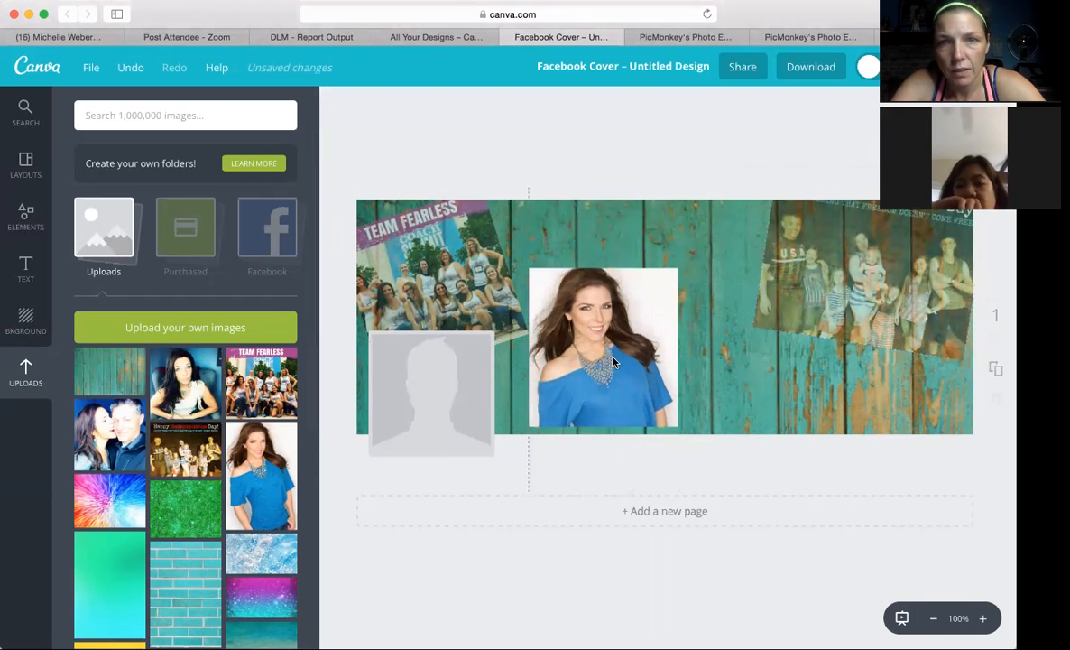
# Add the couple photo between the team and family photos, scaled down, tilted clockwise and semi-transparent.
pyautogui.click(101, 424)
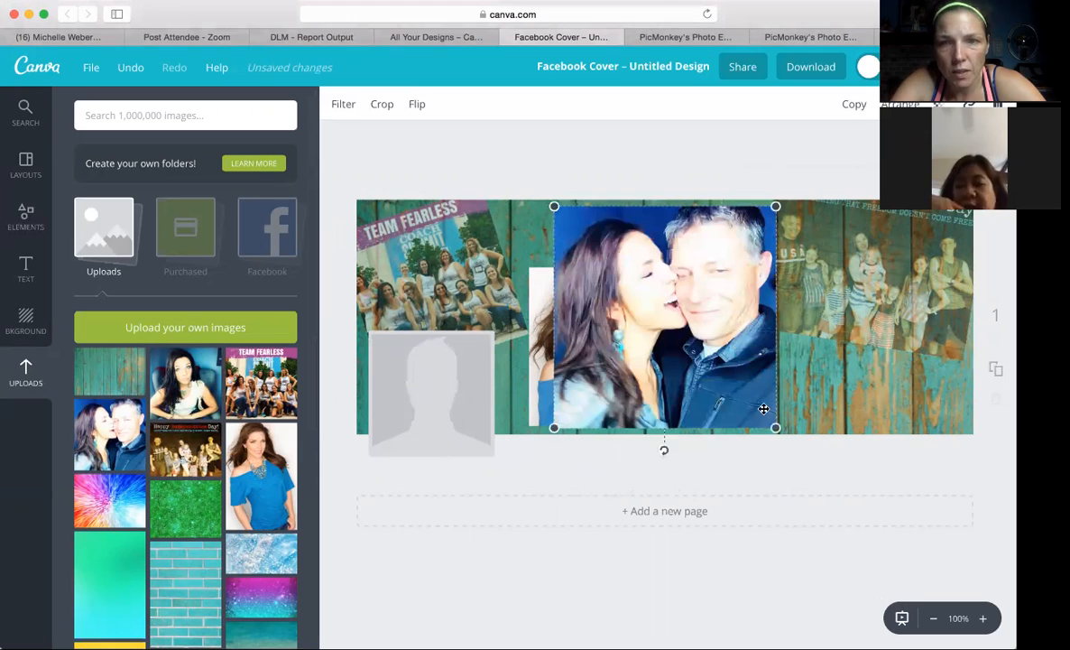
pyautogui.moveTo(773, 426); pyautogui.dragTo(712, 363)
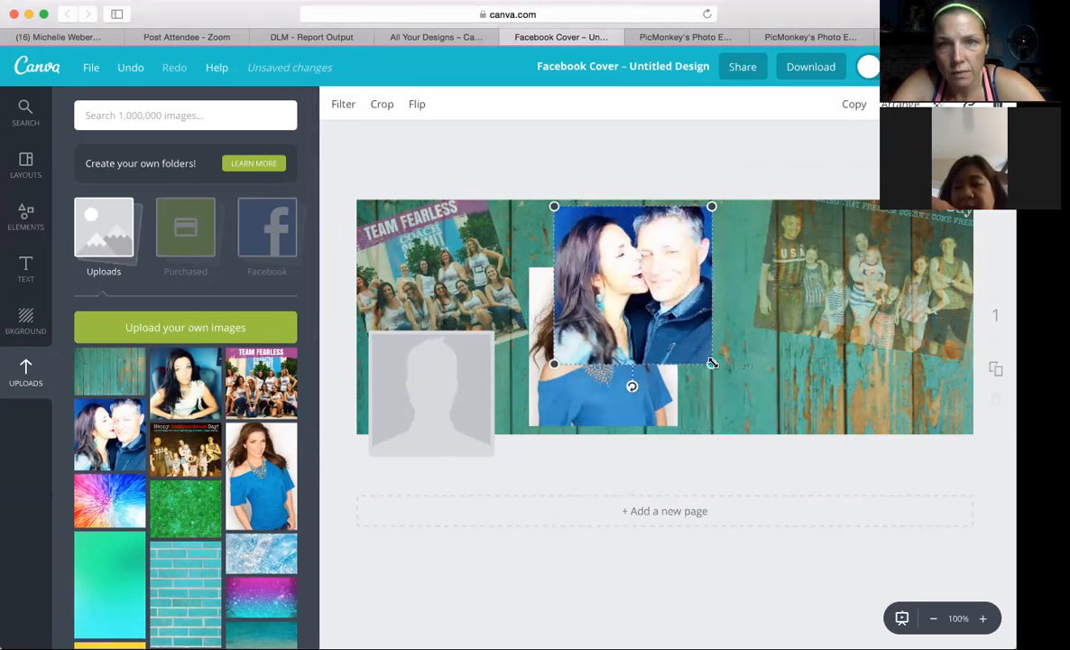
pyautogui.moveTo(633, 387); pyautogui.dragTo(614, 385)
pyautogui.moveTo(703, 372); pyautogui.dragTo(692, 366)
pyautogui.moveTo(698, 296); pyautogui.dragTo(748, 282)
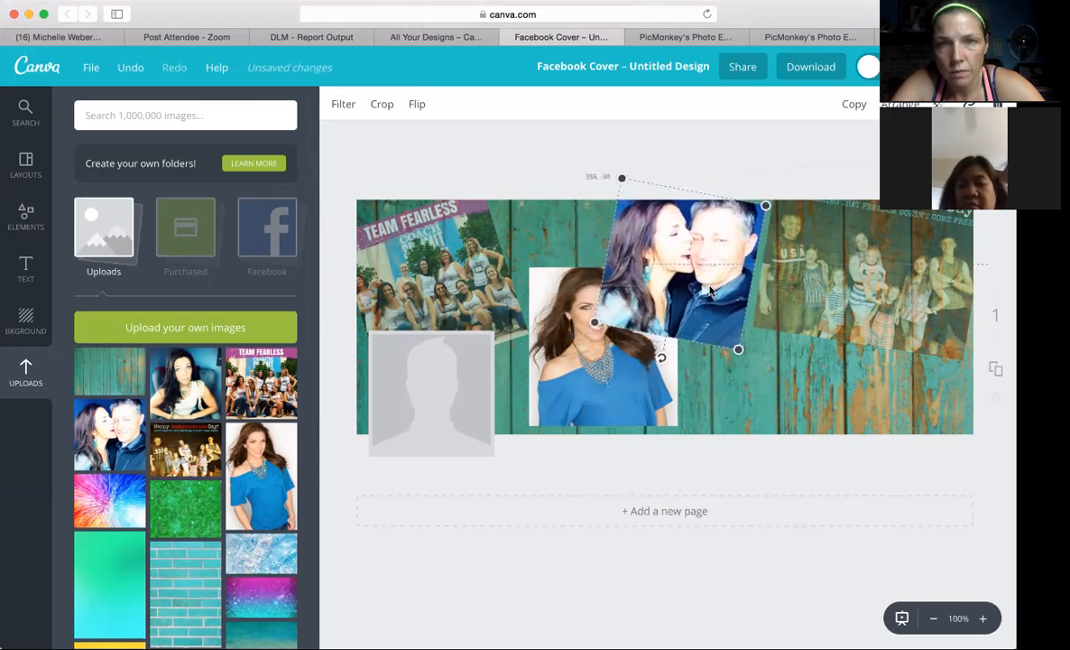
pyautogui.click(939, 104)
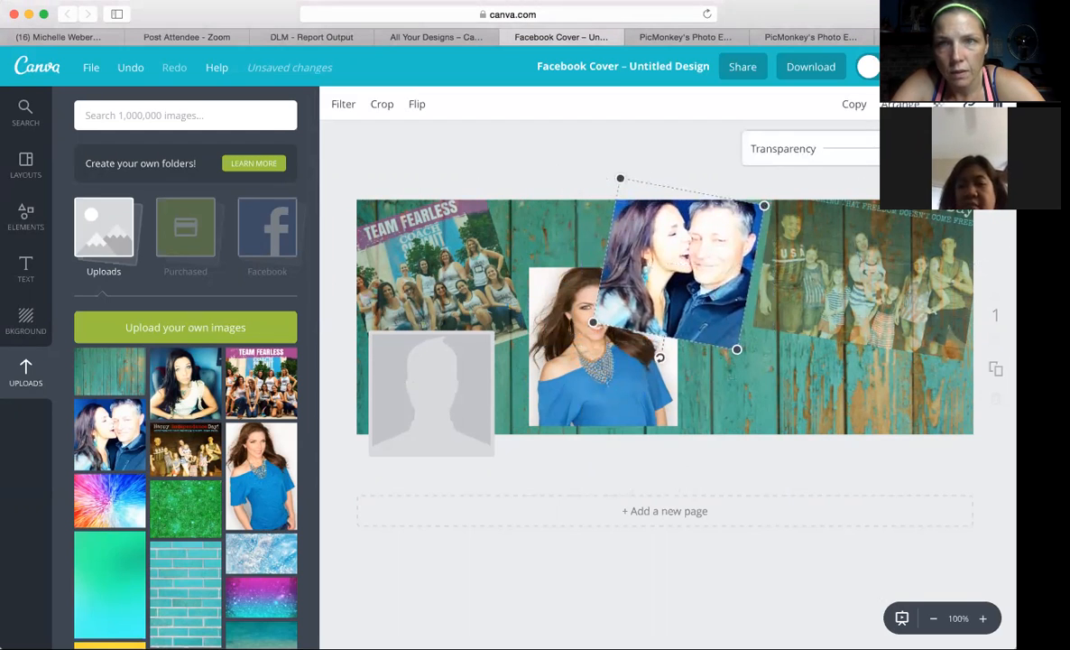
pyautogui.moveTo(894, 148); pyautogui.dragTo(871, 148)
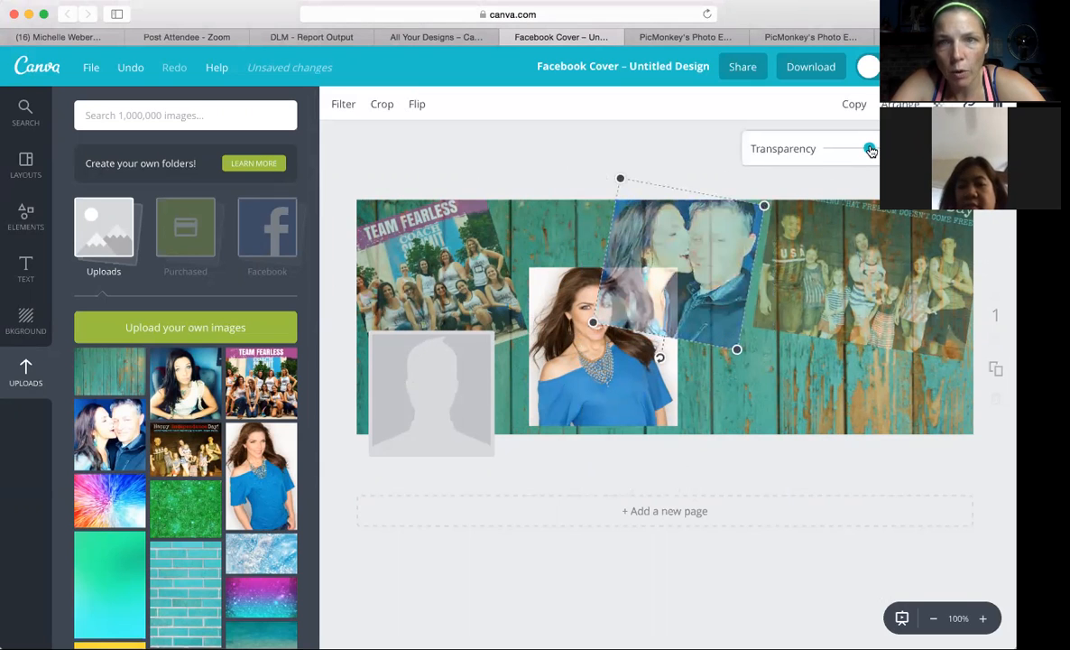
# Bring the portrait in front of the couple photo and move it down to the cover's bottom edge, beside the profile placeholder.
pyautogui.click(634, 386)
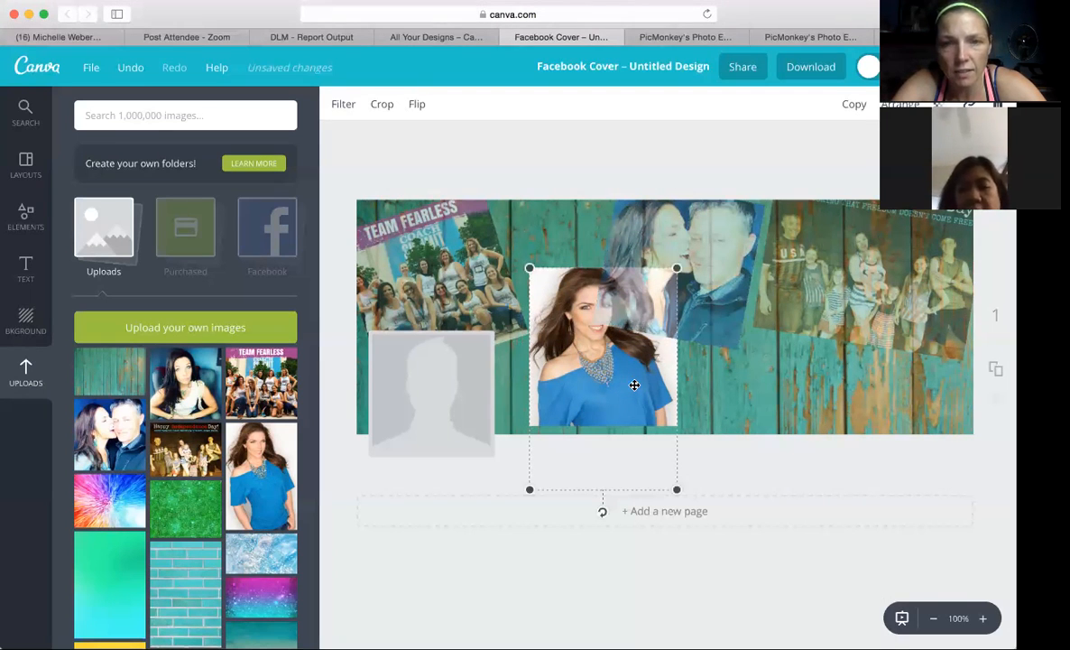
pyautogui.rightClick(634, 385)
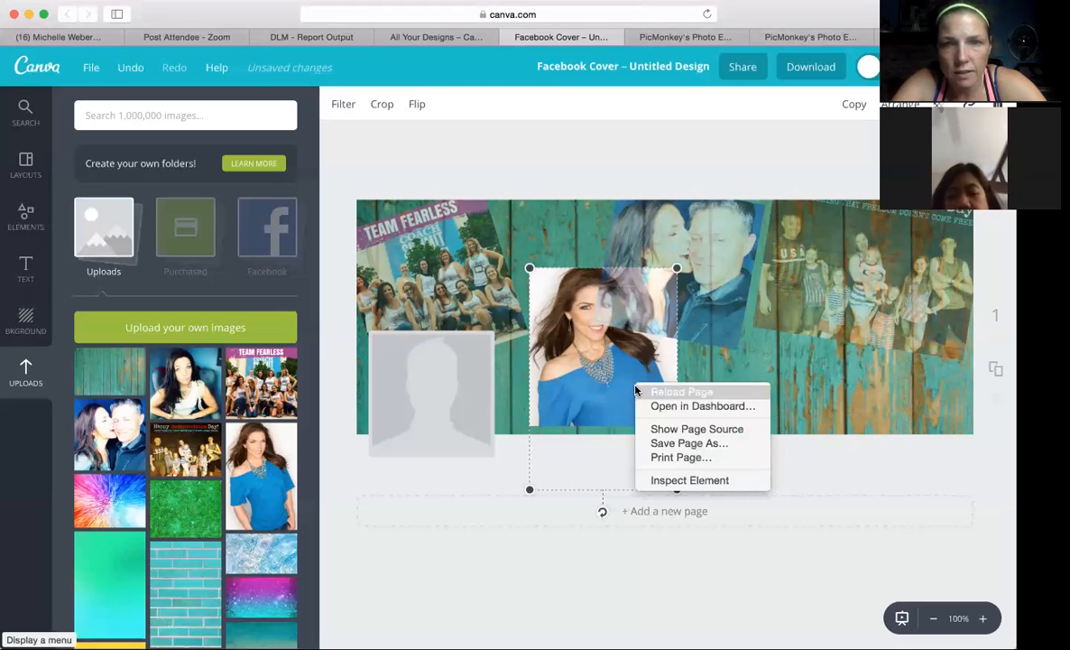
pyautogui.click(588, 384)
pyautogui.moveTo(588, 384)
pyautogui.mouseDown()
pyautogui.moveTo(551, 414)
pyautogui.moveTo(576, 385)
pyautogui.mouseUp()
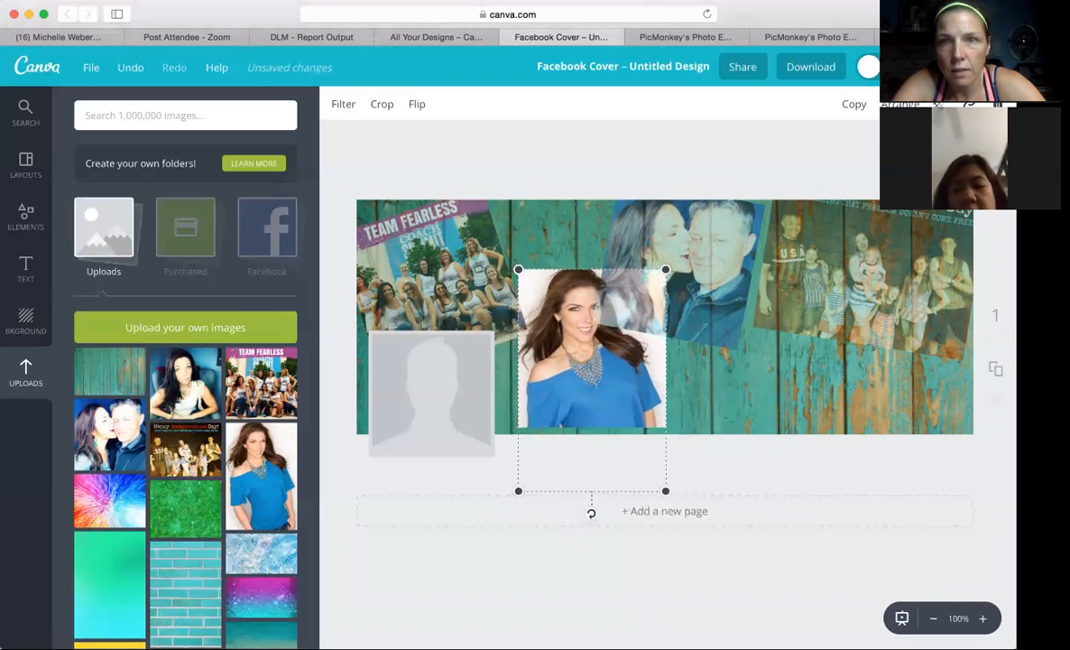
pyautogui.click(901, 105)
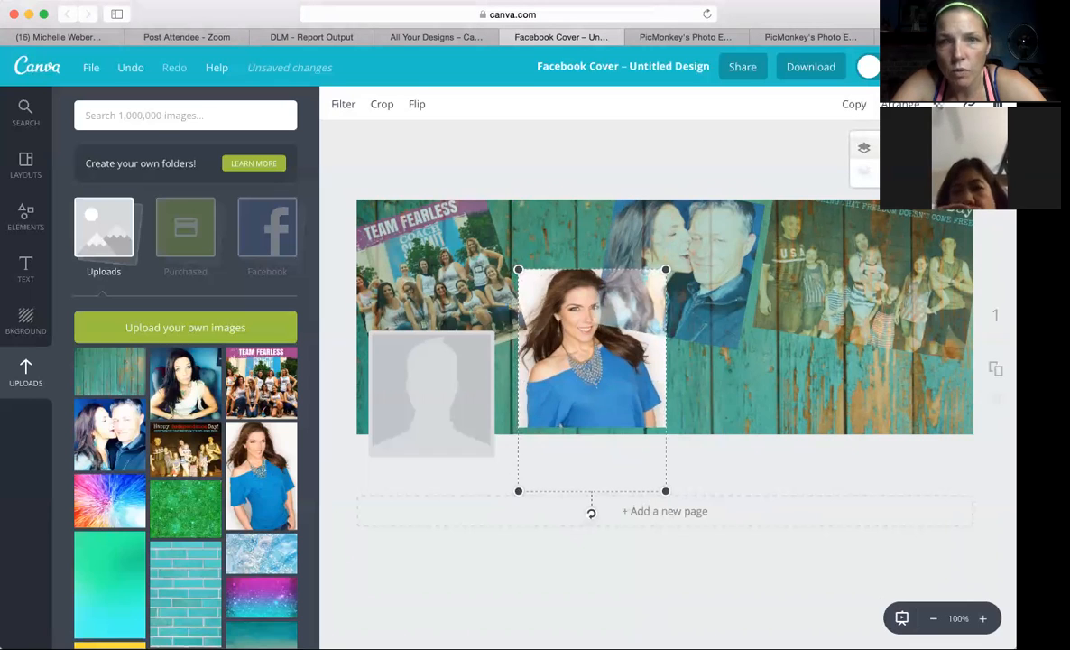
pyautogui.click(864, 147)
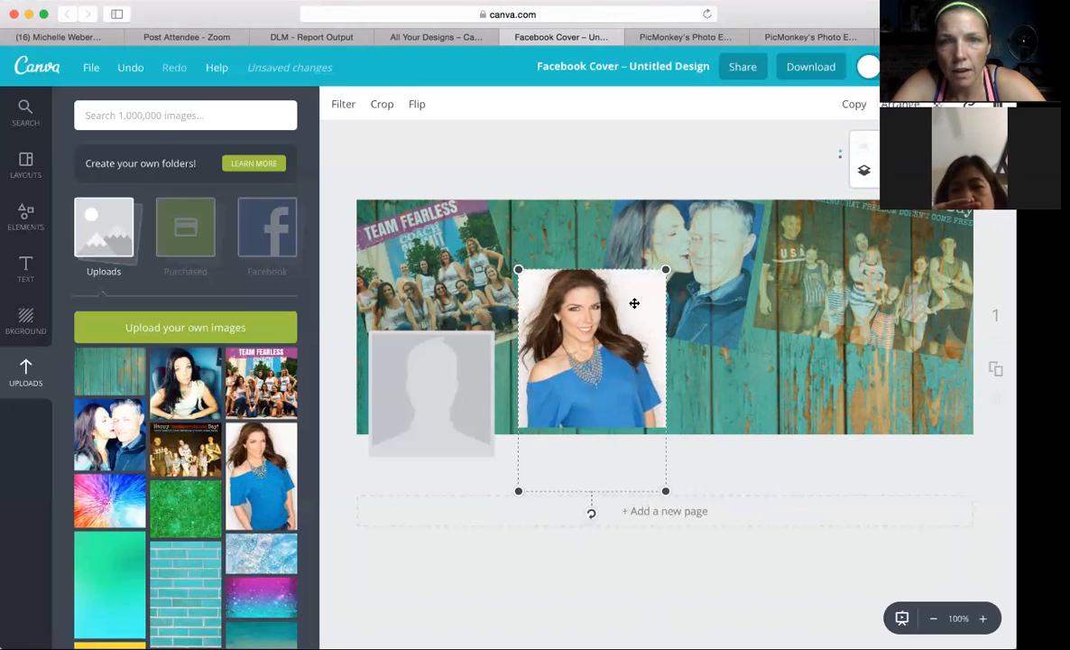
pyautogui.moveTo(633, 312)
pyautogui.mouseDown()
pyautogui.moveTo(635, 327)
pyautogui.moveTo(635, 316)
pyautogui.mouseUp()
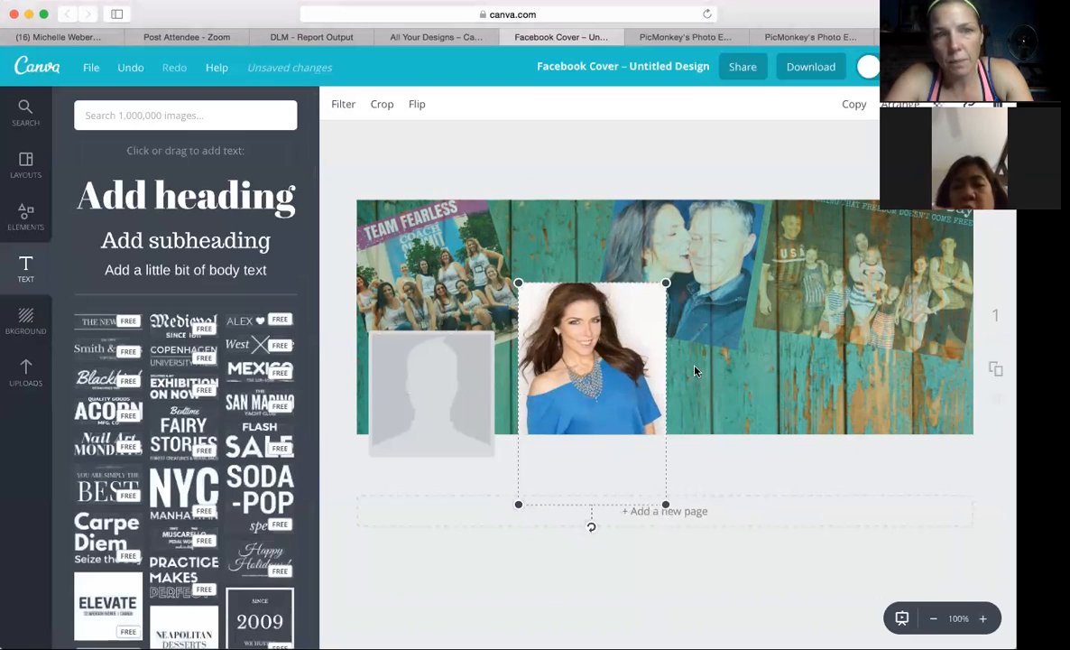
# Look through Canva's text styles and the list of saved designs, and review the finished cover in PicMonkey for comparison.
pyautogui.scroll(-5, 269, 466)
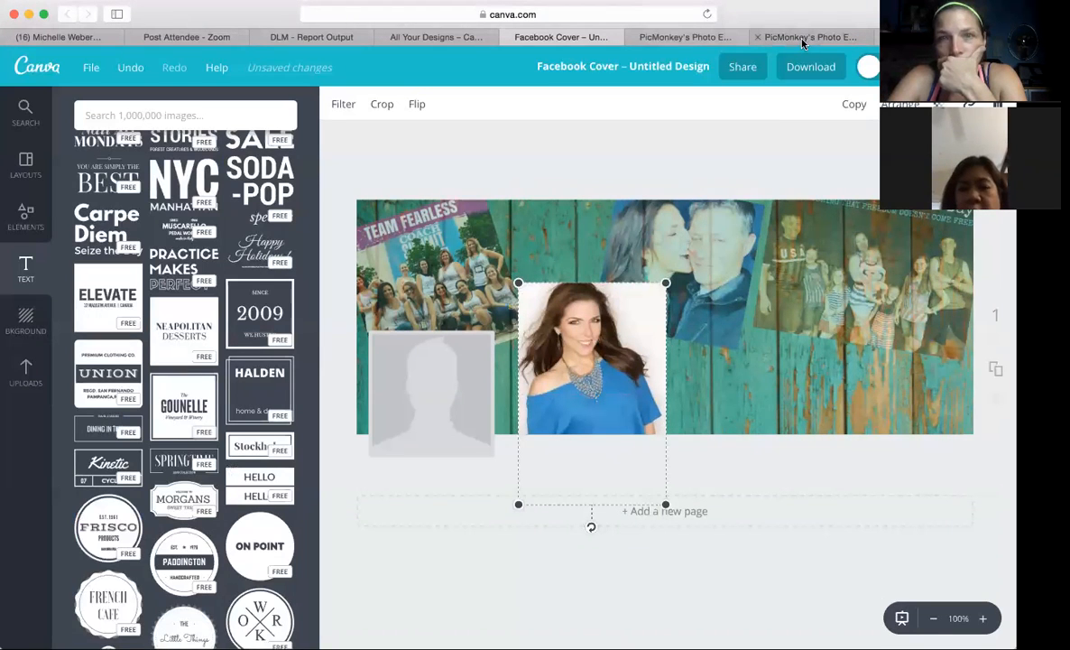
pyautogui.click(397, 40)
pyautogui.scroll(10, 503, 187)
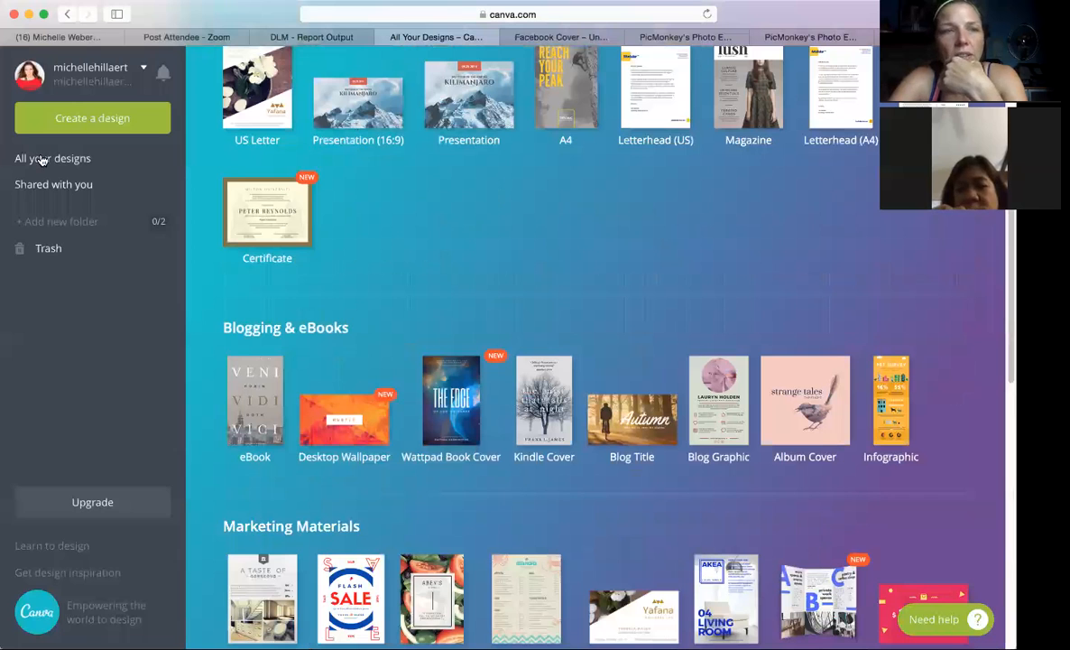
pyautogui.click(546, 159)
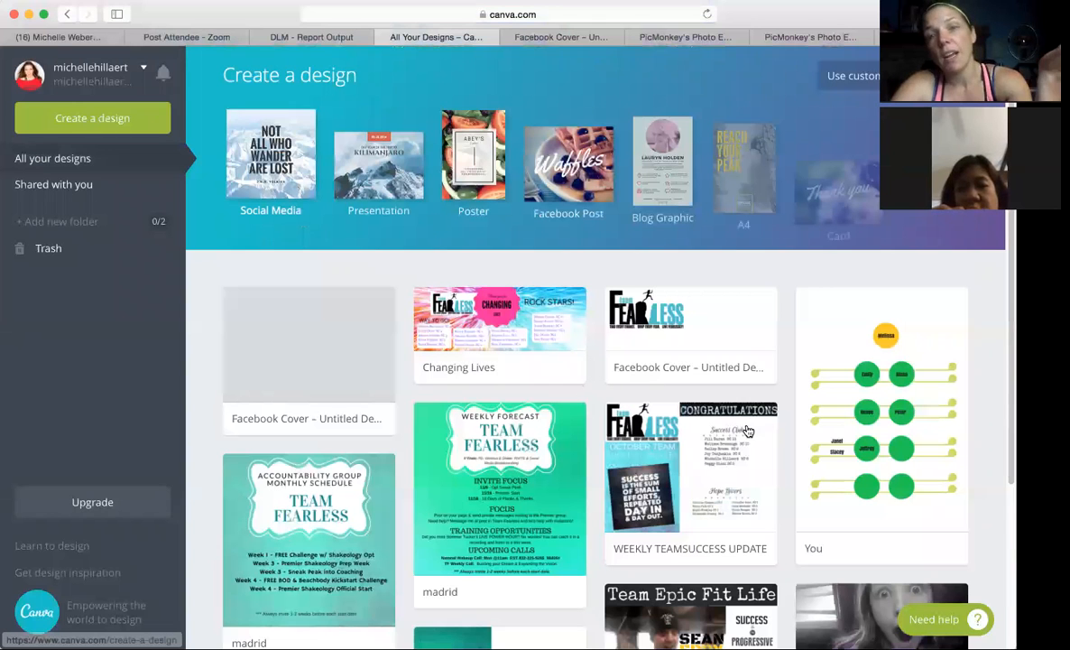
pyautogui.click(830, 40)
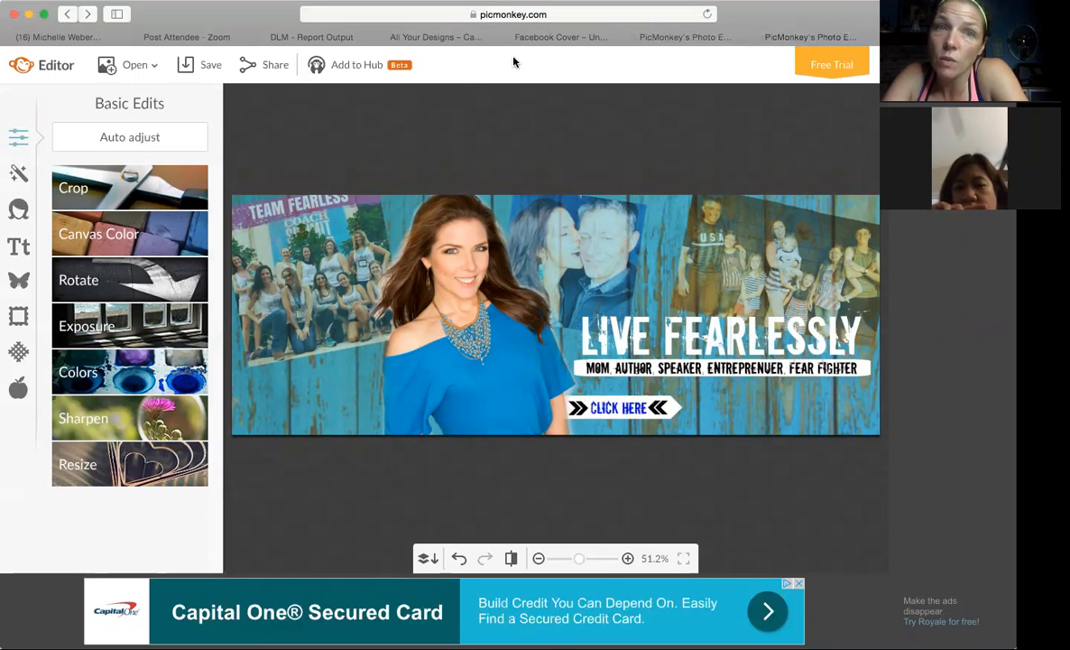
pyautogui.click(452, 37)
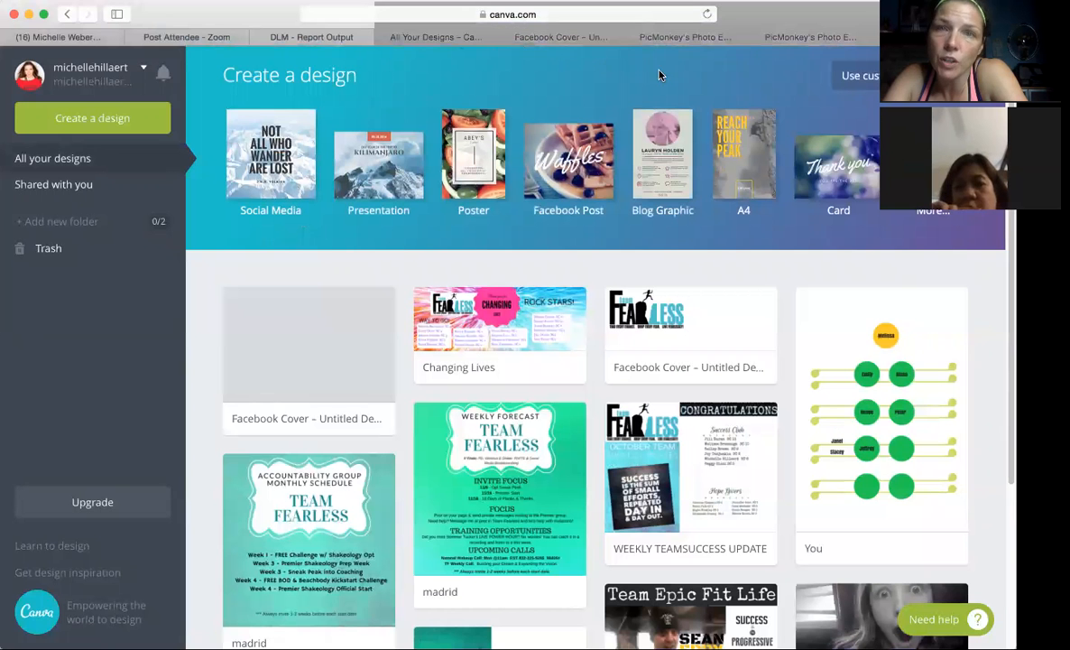
pyautogui.click(791, 41)
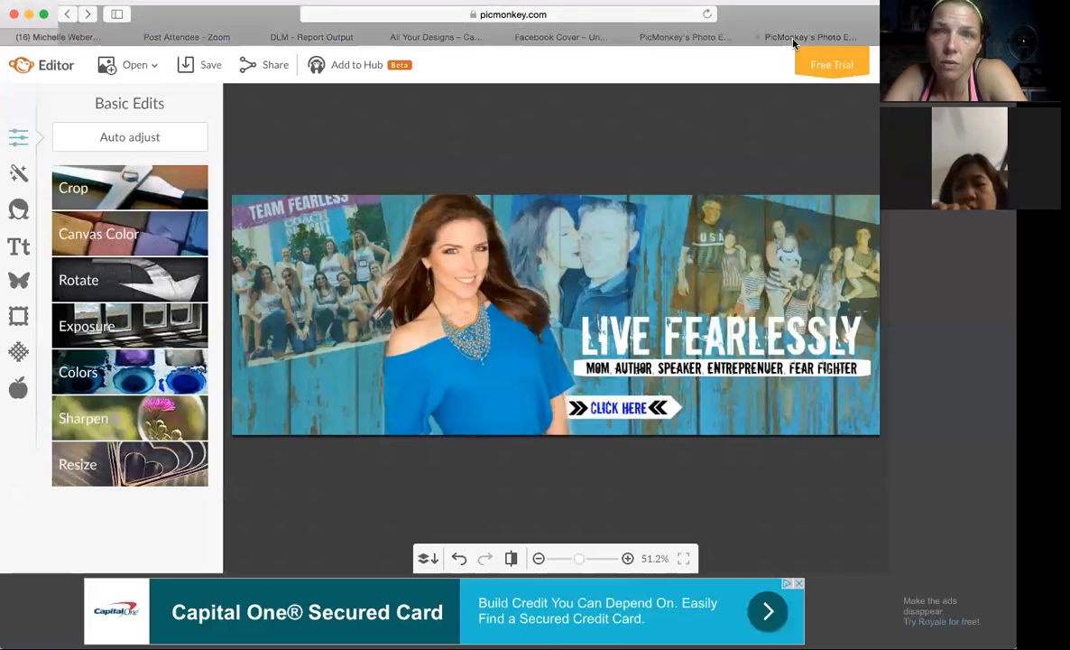